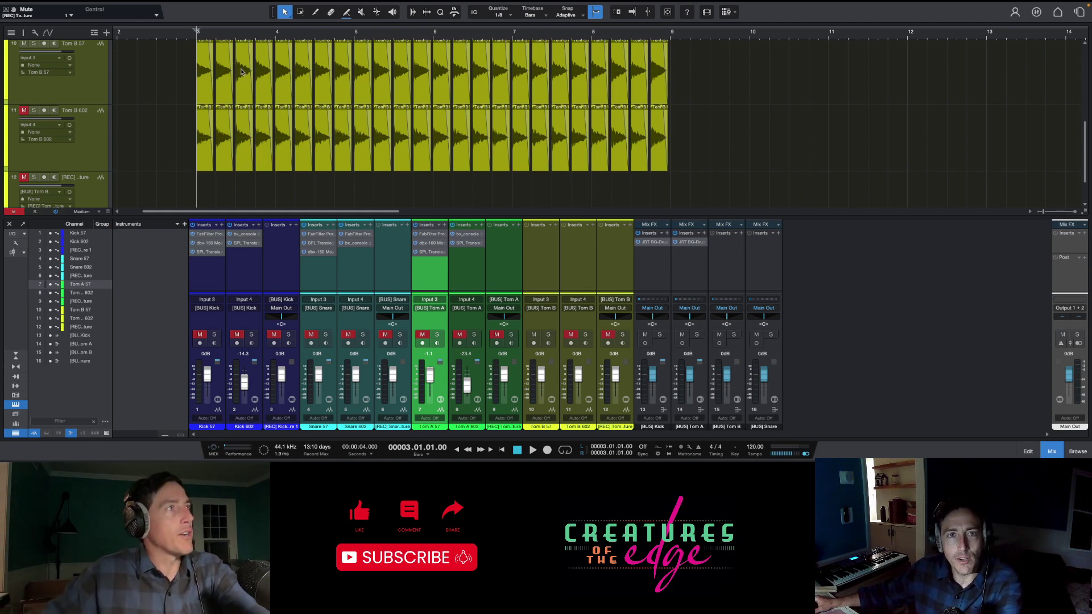
# Play the Tom B tracks from just before bar 3 and loop the whole row of tom clips from bar 3 to bar 9
pyautogui.click(702, 63)
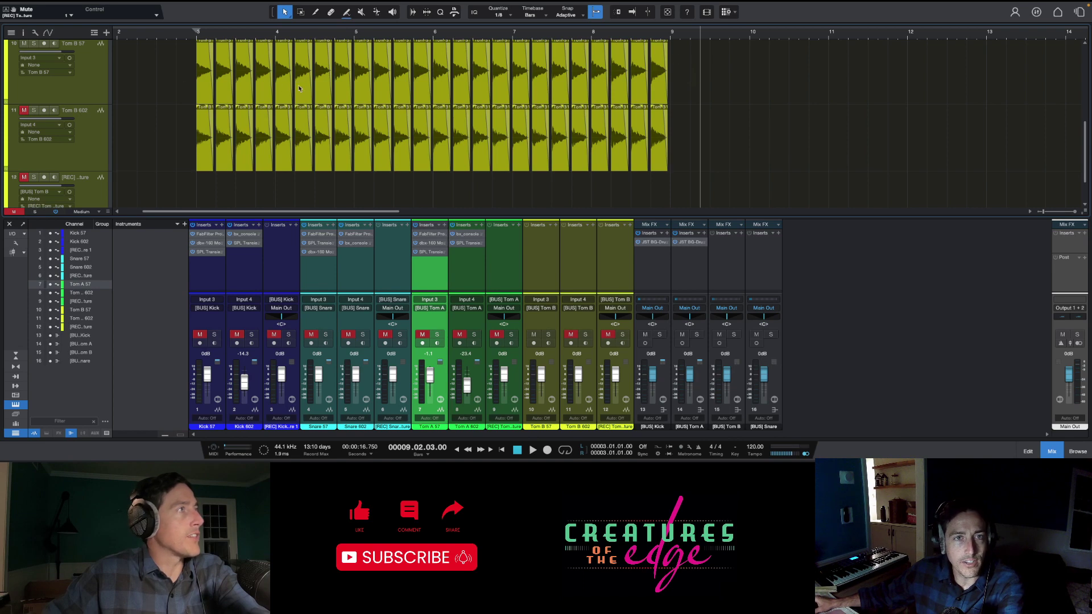
pyautogui.click(191, 36)
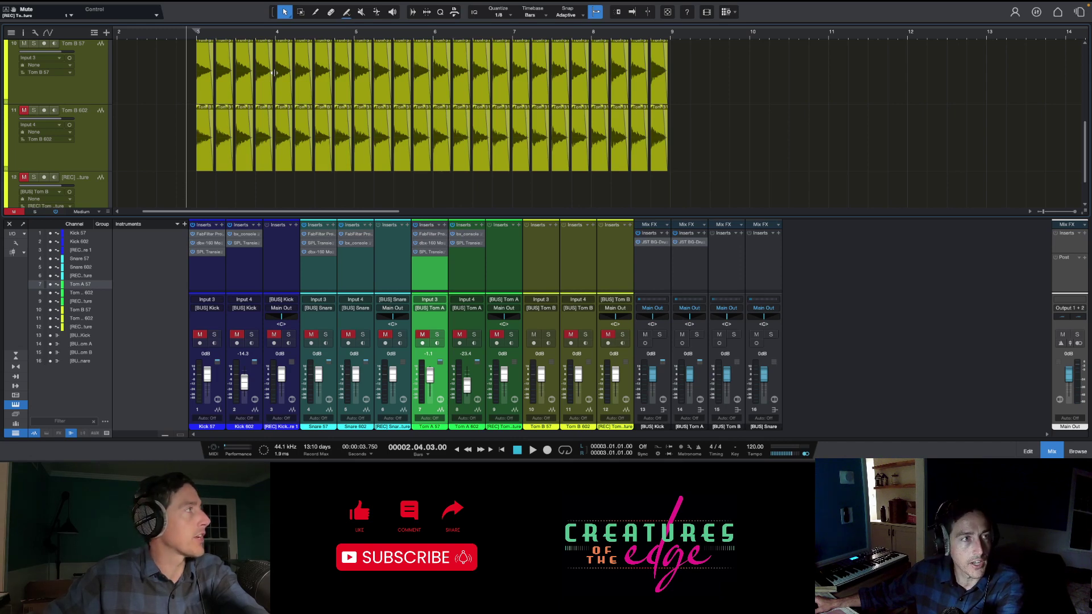
pyautogui.press('space')
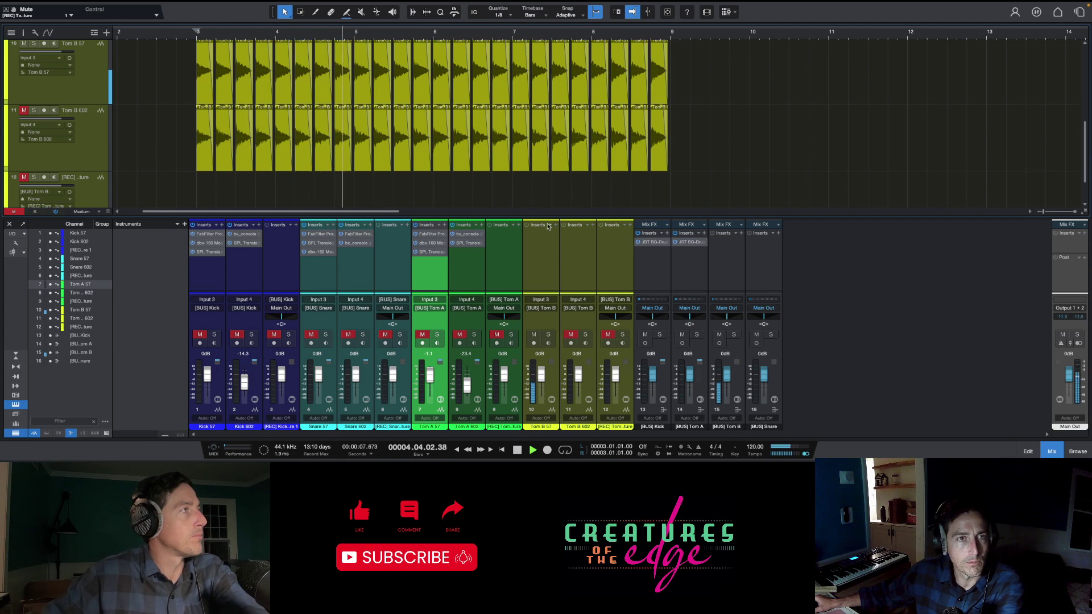
pyautogui.moveTo(197, 30); pyautogui.dragTo(672, 25)
pyautogui.click(666, 29)
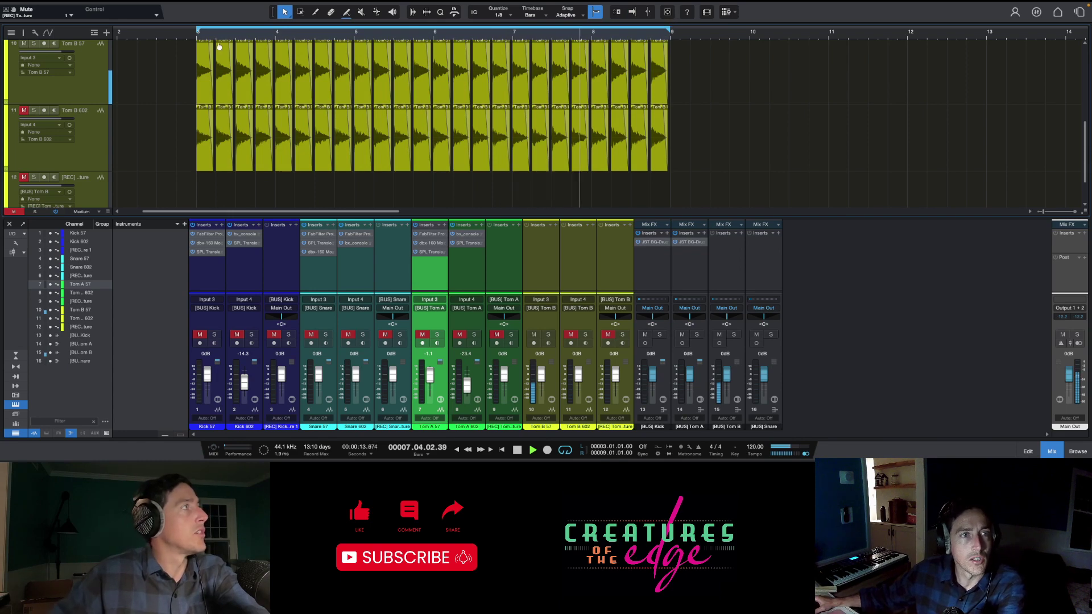
# Insert FabFilter Pro-Q 3 on the Tom B 57 channel
pyautogui.click(556, 227)
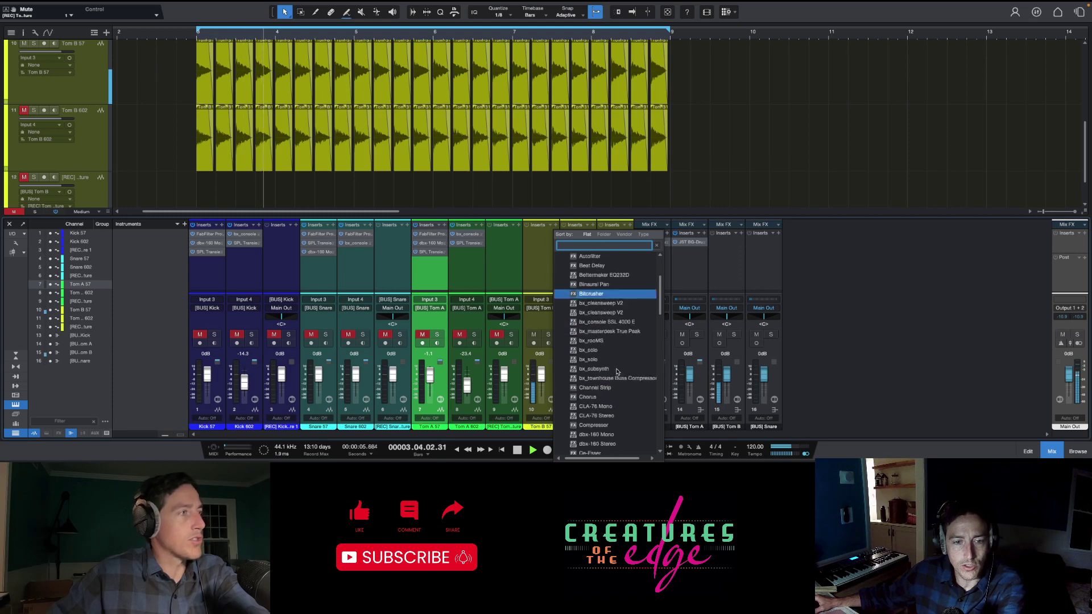
pyautogui.scroll(-5, 617, 372)
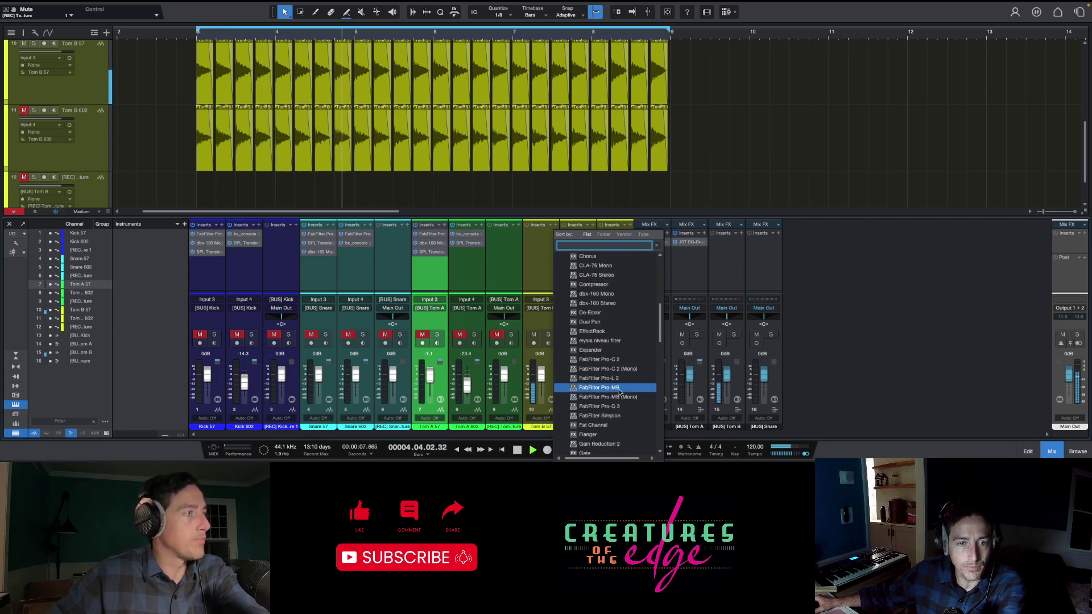
pyautogui.click(618, 406)
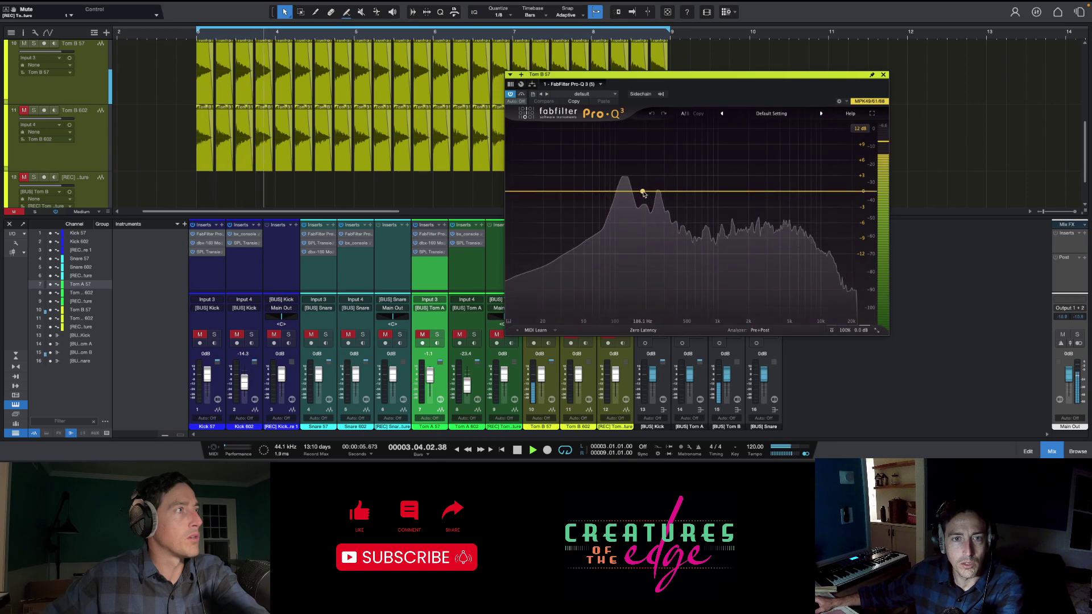
# Sweep a narrow boosted bell band through the tom's mids and turn it into a cut of about 2.6 dB near 271 Hz
pyautogui.moveTo(701, 191); pyautogui.dragTo(712, 164)
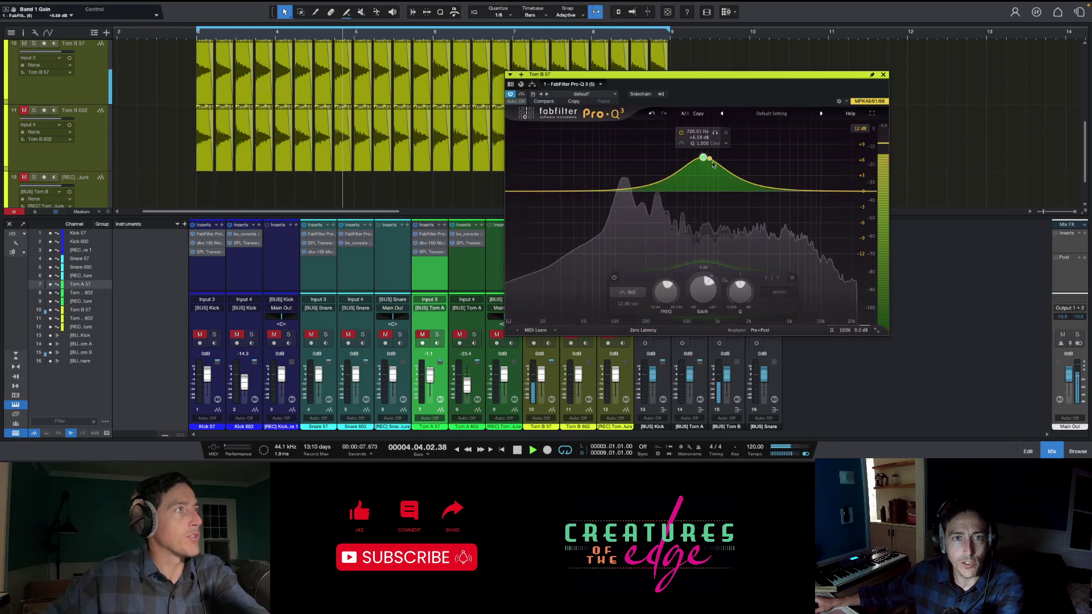
pyautogui.scroll(3, 749, 284)
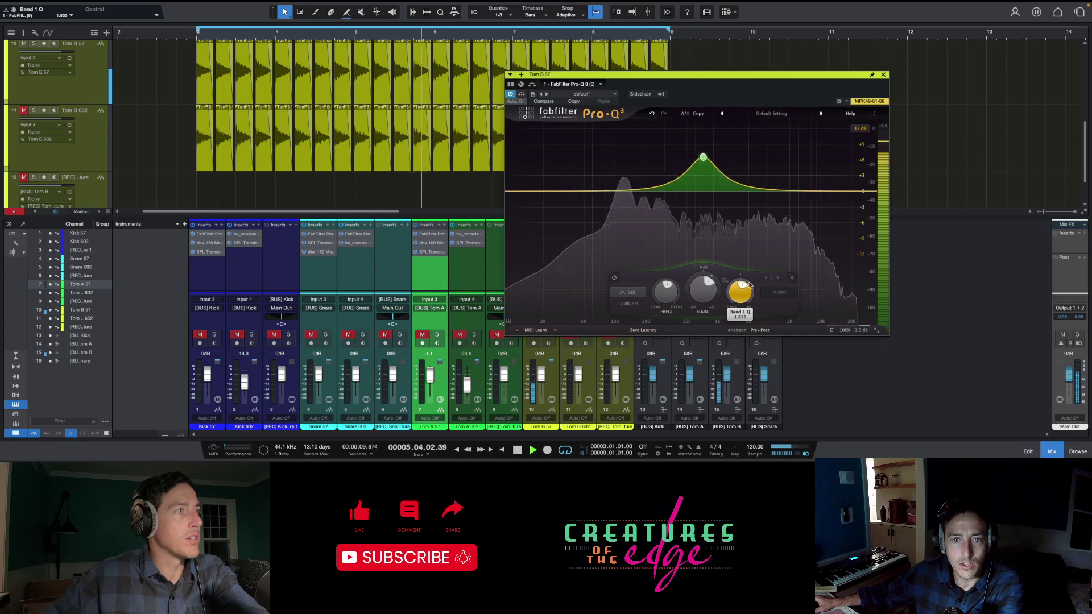
pyautogui.scroll(10, 749, 284)
pyautogui.moveTo(704, 157)
pyautogui.mouseDown()
pyautogui.moveTo(704, 145)
pyautogui.moveTo(656, 142)
pyautogui.moveTo(665, 140)
pyautogui.moveTo(661, 210)
pyautogui.moveTo(713, 168)
pyautogui.mouseUp()
# Sweep a second bell band by ear and settle it as a cut of about 3 dB near 1.2 kHz with a Q of about 3.7
pyautogui.scroll(5, 765, 287)
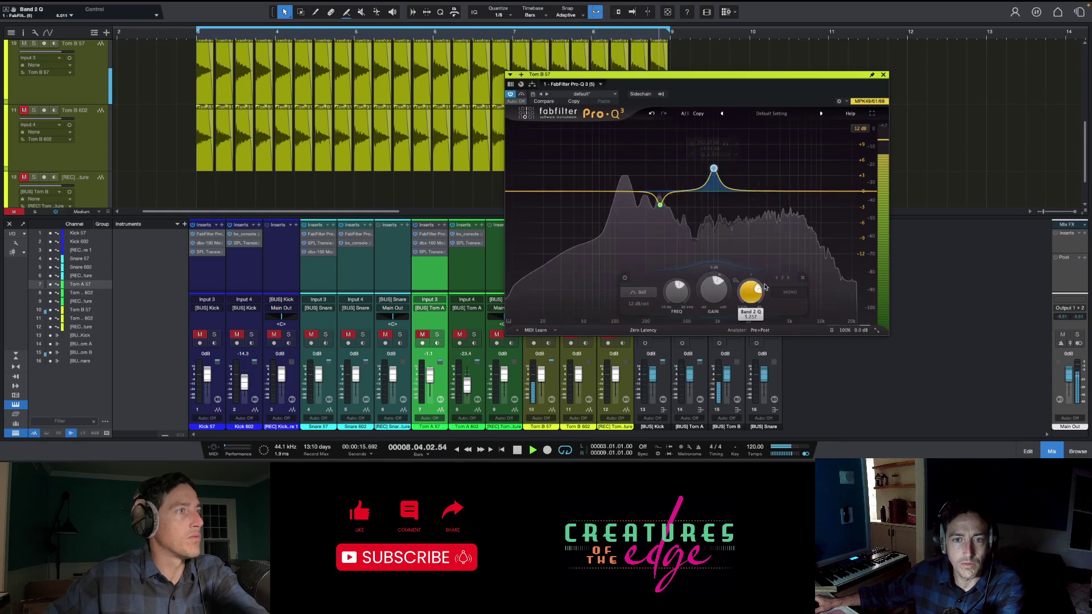
pyautogui.scroll(-3, 764, 287)
pyautogui.moveTo(713, 169); pyautogui.dragTo(676, 213)
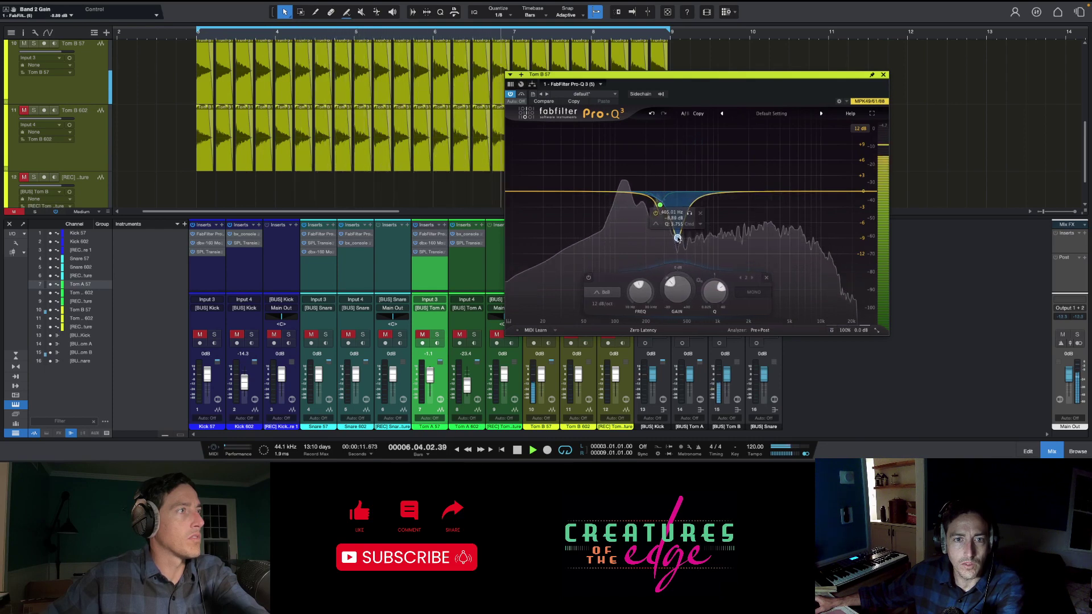
pyautogui.moveTo(676, 238); pyautogui.dragTo(662, 282)
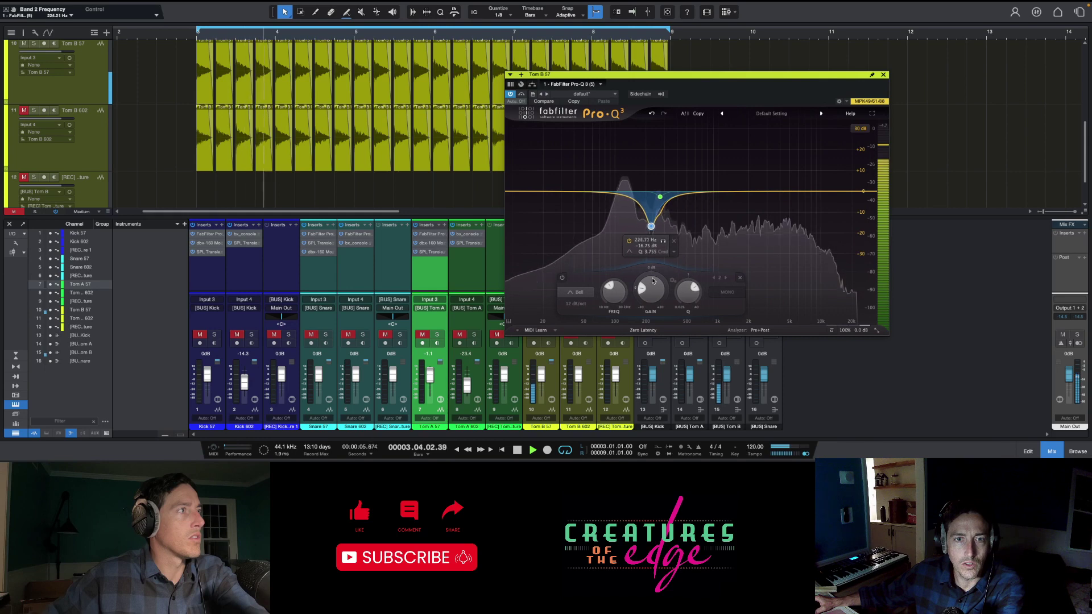
pyautogui.moveTo(656, 281)
pyautogui.mouseDown()
pyautogui.moveTo(654, 259)
pyautogui.moveTo(669, 276)
pyautogui.mouseUp()
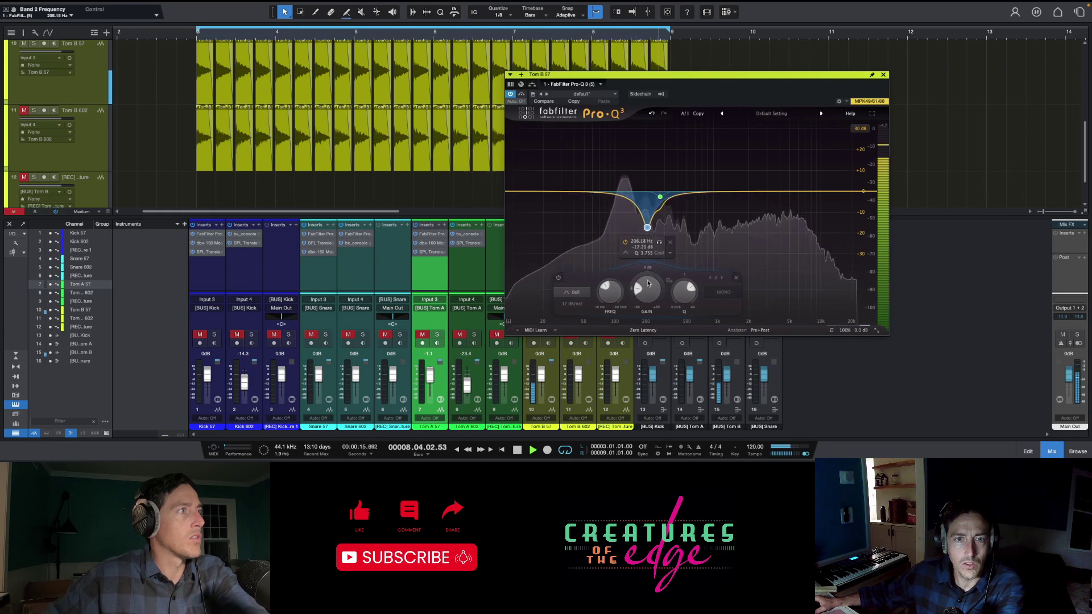
pyautogui.click(648, 283)
pyautogui.moveTo(648, 283); pyautogui.dragTo(729, 209)
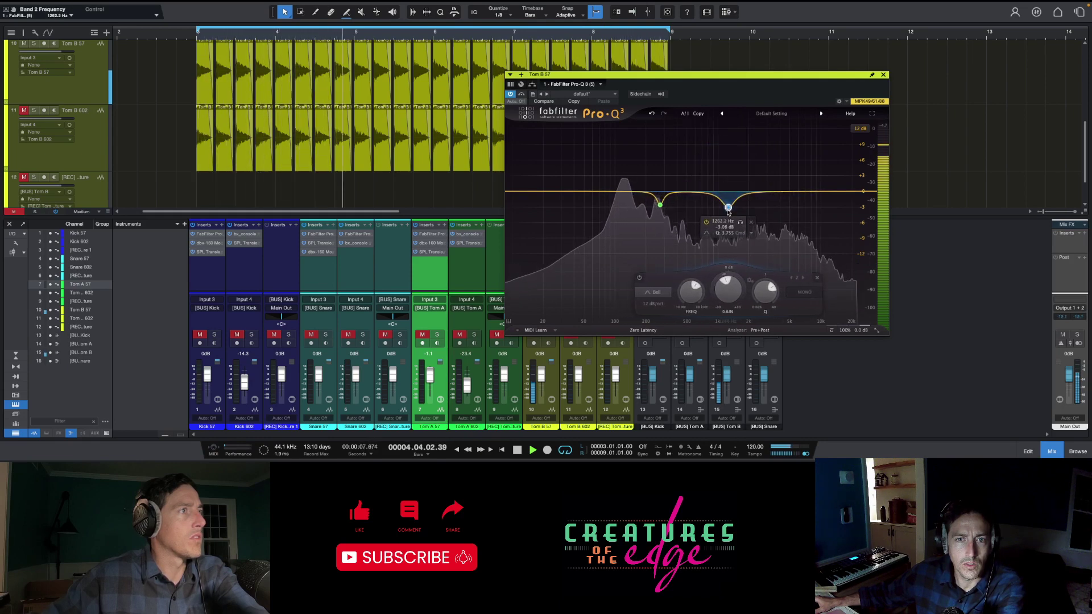
# Add a narrow bell boost of about 3 dB near 6.2 kHz for the tom's attack
pyautogui.moveTo(799, 191); pyautogui.dragTo(794, 163)
pyautogui.moveTo(812, 292); pyautogui.dragTo(836, 293)
pyautogui.moveTo(794, 161)
pyautogui.mouseDown()
pyautogui.moveTo(767, 152)
pyautogui.moveTo(800, 155)
pyautogui.moveTo(799, 177)
pyautogui.mouseUp()
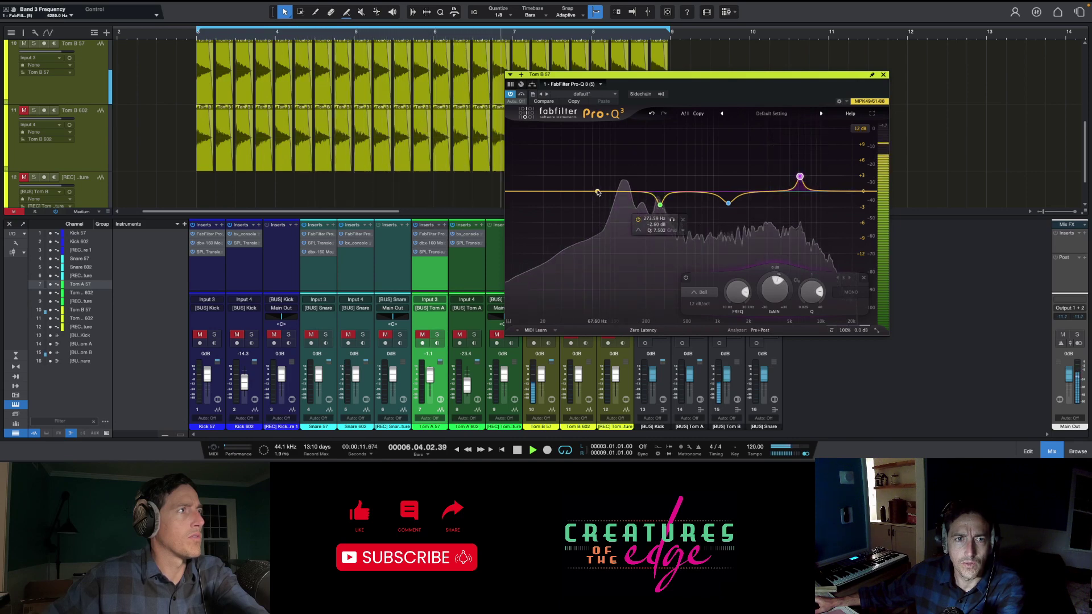
# Add a bell boost of about 2 dB near 125 Hz with a Q of about 4.5 on the tom's fundamental
pyautogui.moveTo(597, 192); pyautogui.dragTo(601, 164)
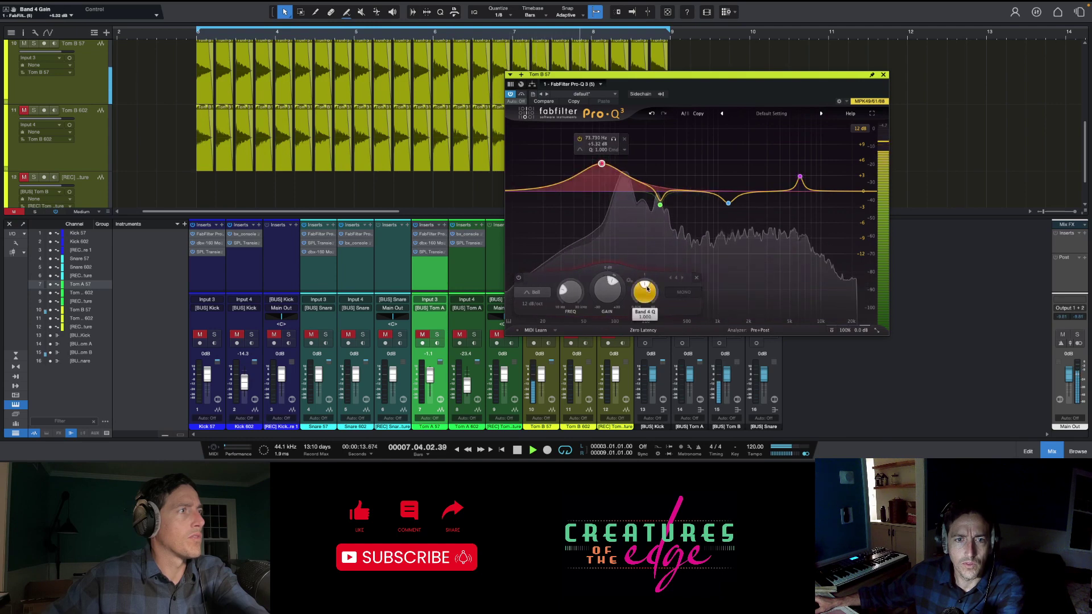
pyautogui.scroll(5, 644, 292)
pyautogui.moveTo(608, 166); pyautogui.dragTo(629, 184)
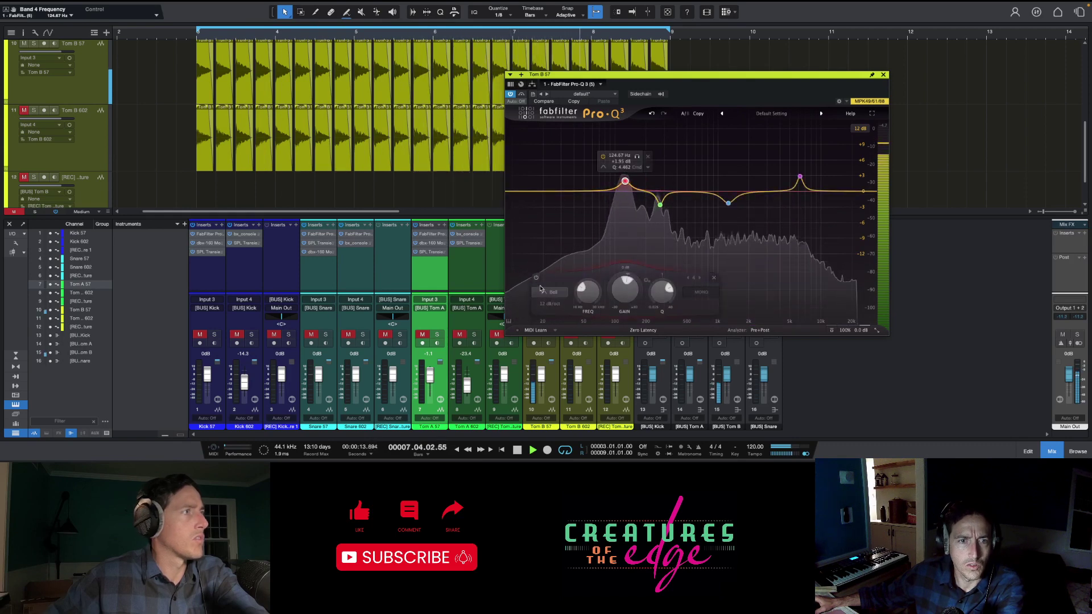
# Add a fifth band at about 24 Hz in the lows, change its shape to Low Cut and set its Q to 1
pyautogui.moveTo(509, 194); pyautogui.dragTo(542, 213)
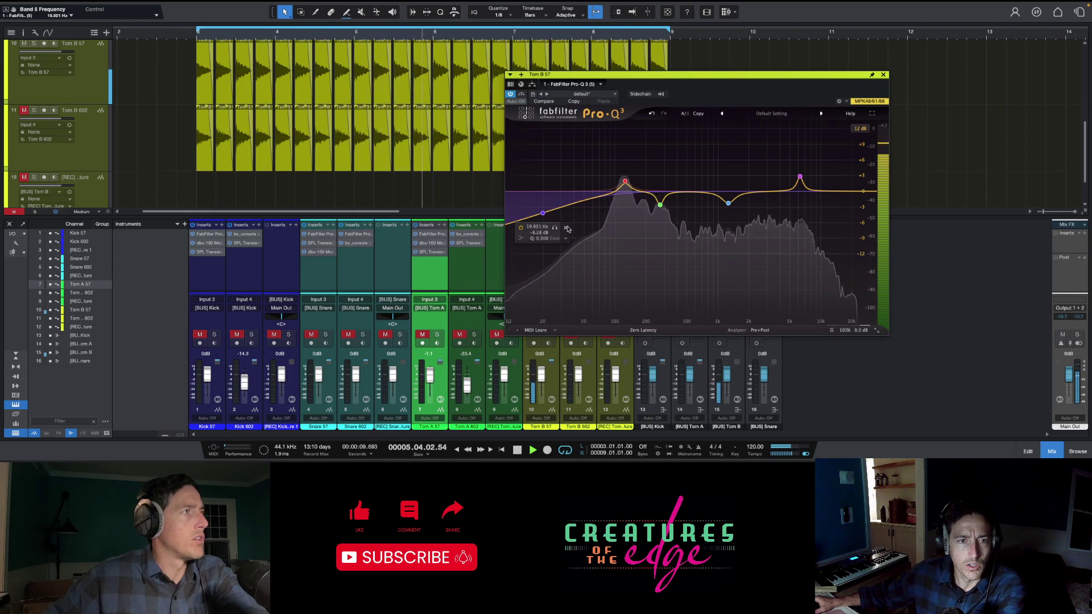
pyautogui.click(566, 229)
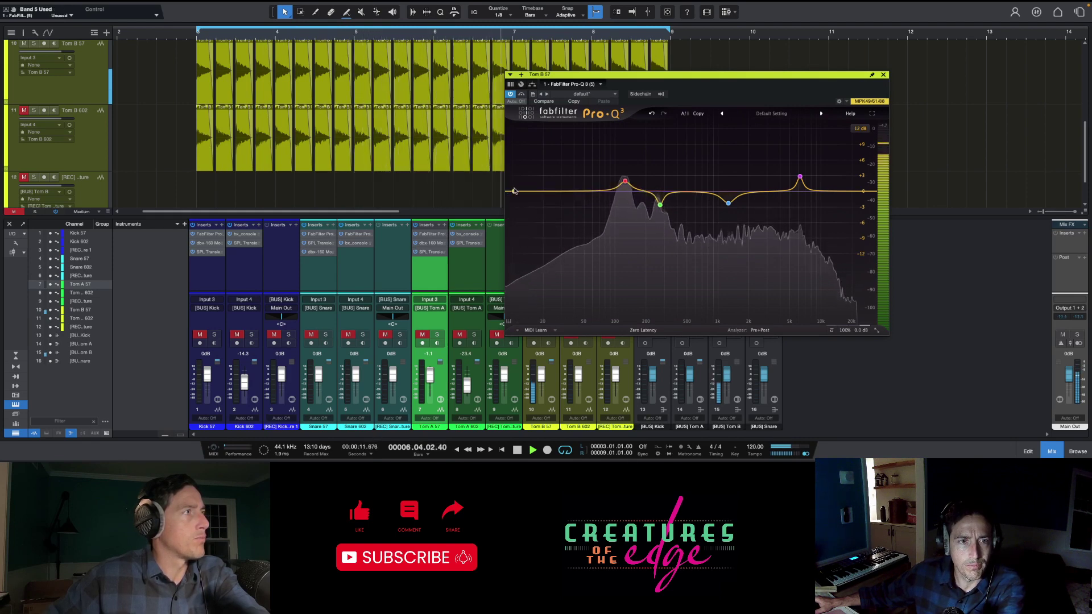
pyautogui.doubleClick(550, 214)
pyautogui.click(545, 295)
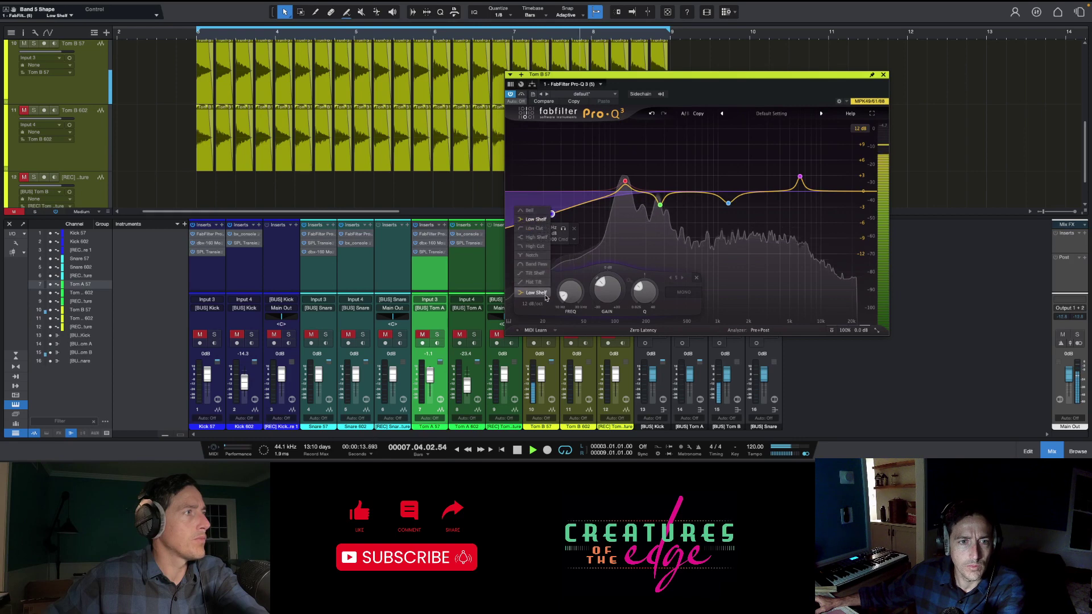
pyautogui.click(532, 228)
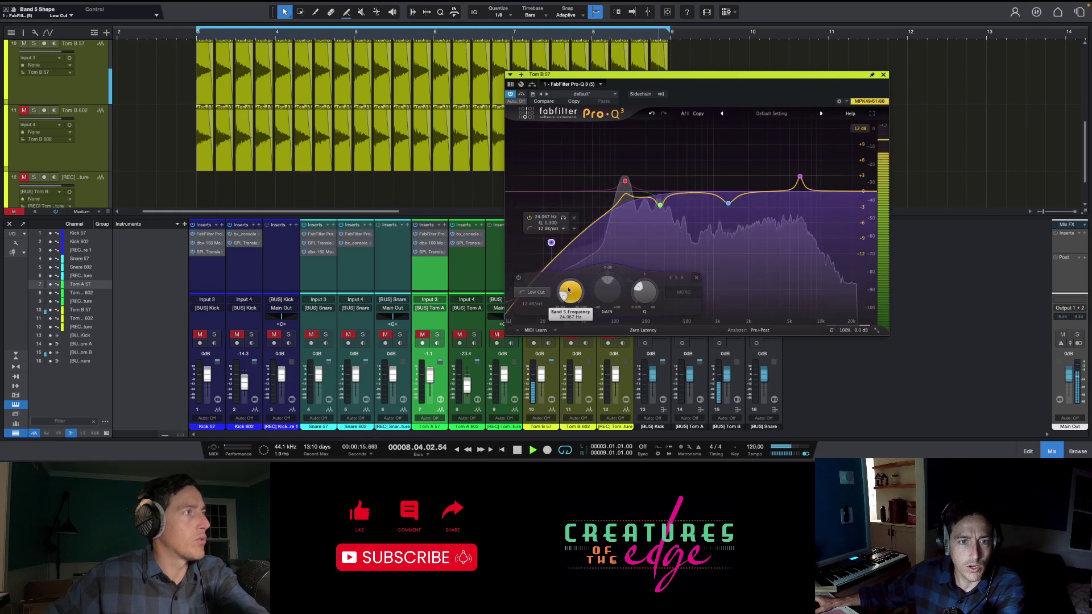
pyautogui.doubleClick(637, 289)
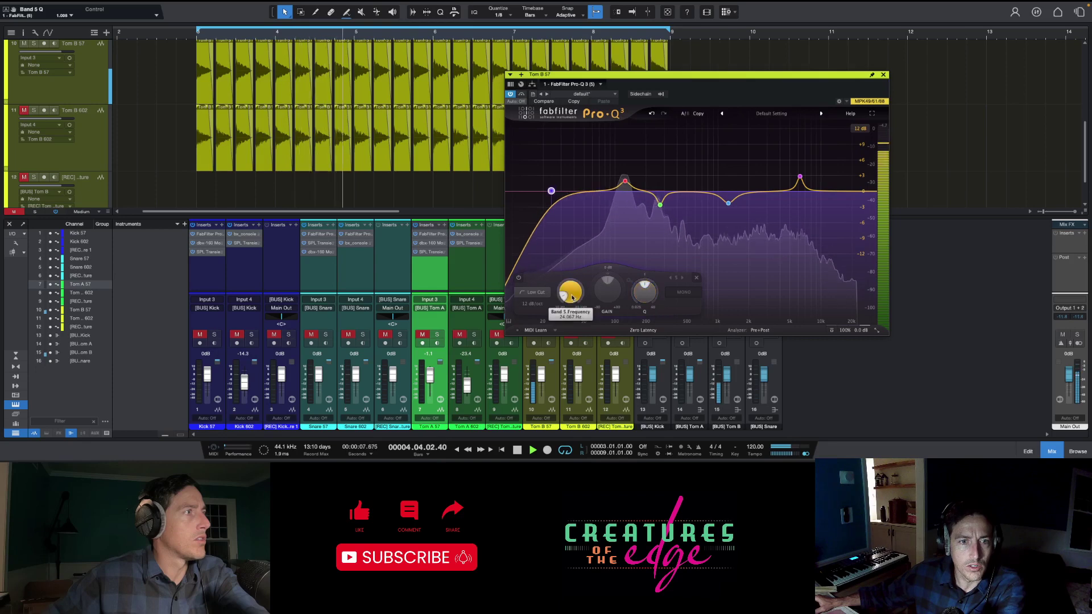
# Raise the low cut's frequency by ear to just below the tom's fundamental while trying different Q amounts
pyautogui.scroll(5, 565, 292)
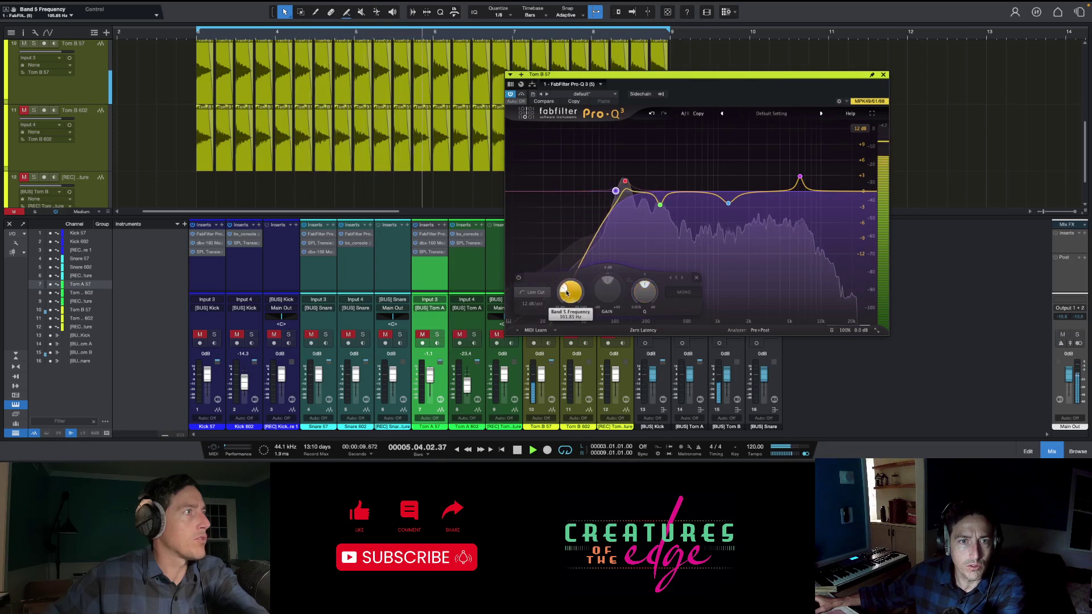
pyautogui.scroll(-3, 566, 293)
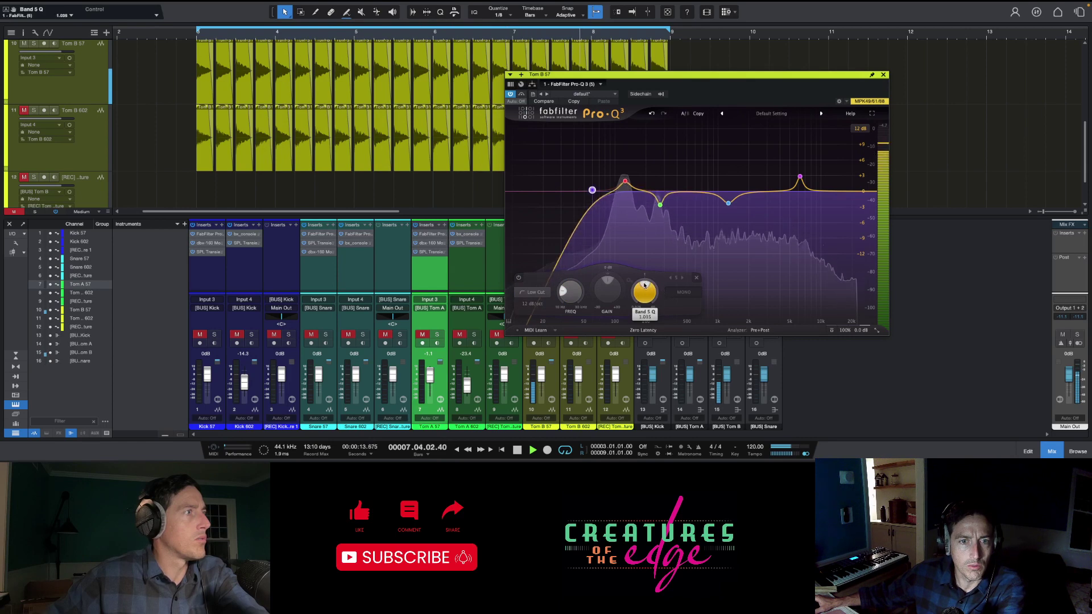
pyautogui.scroll(3, 646, 286)
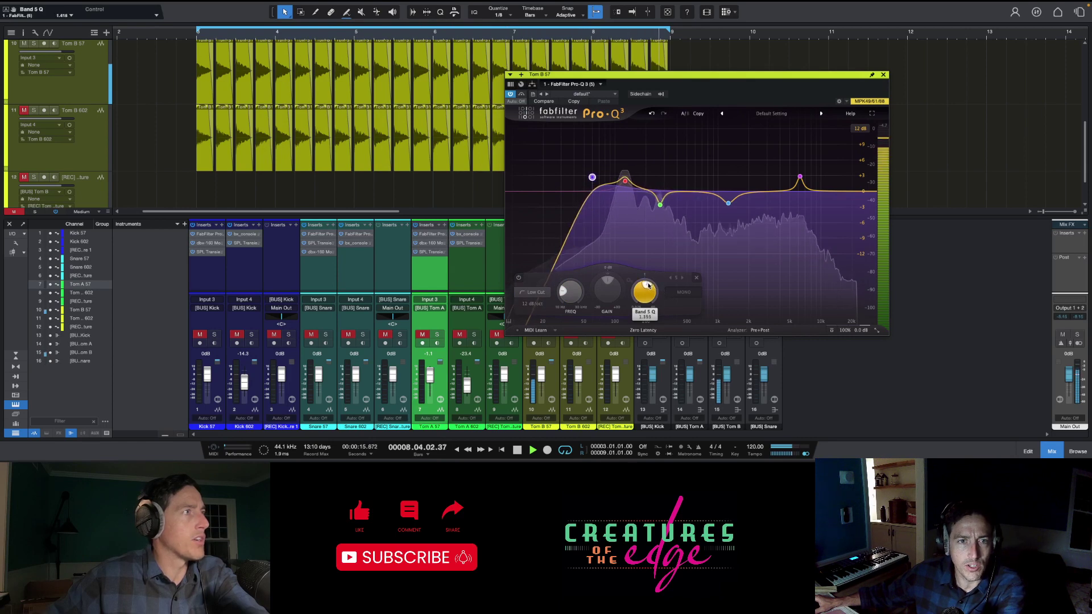
pyautogui.scroll(-2, 646, 287)
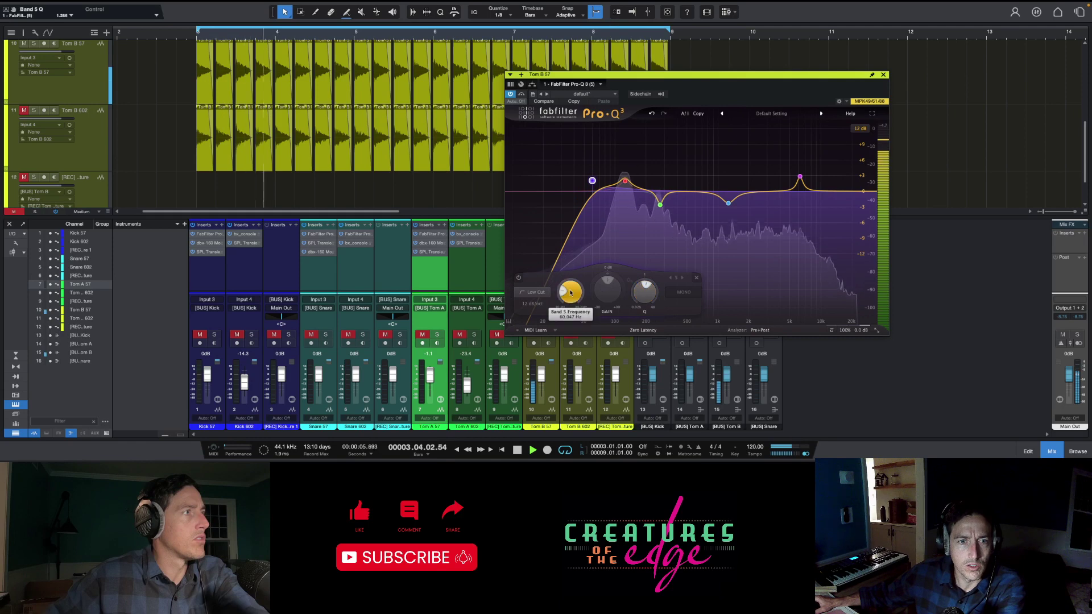
pyautogui.scroll(2, 570, 293)
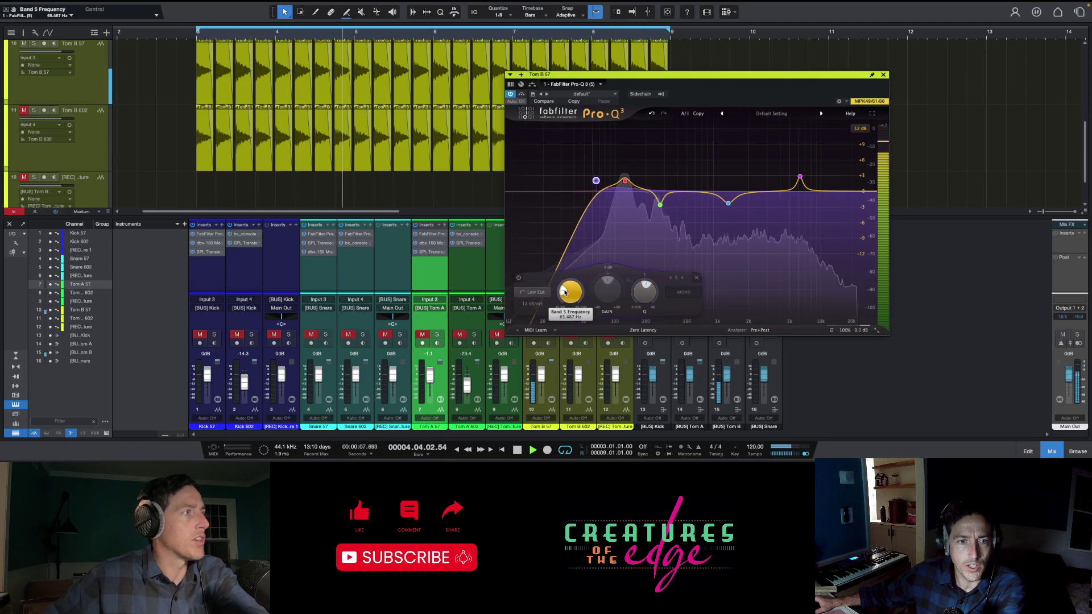
pyautogui.scroll(5, 564, 292)
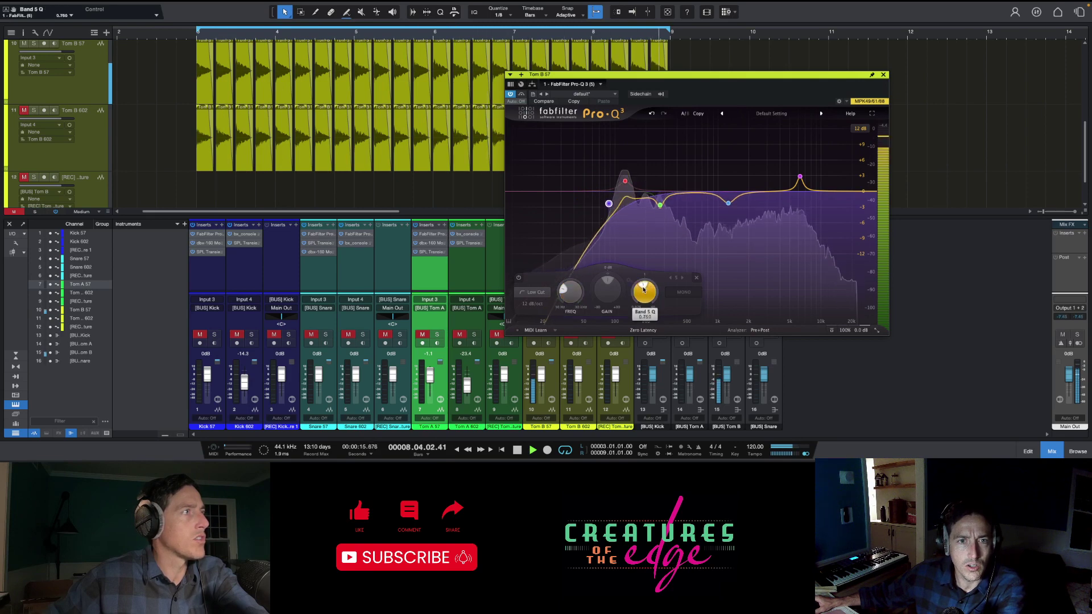
# Settle the low cut's Q at about 0.9 by ear, stop playback and close the equalizer
pyautogui.scroll(3, 644, 288)
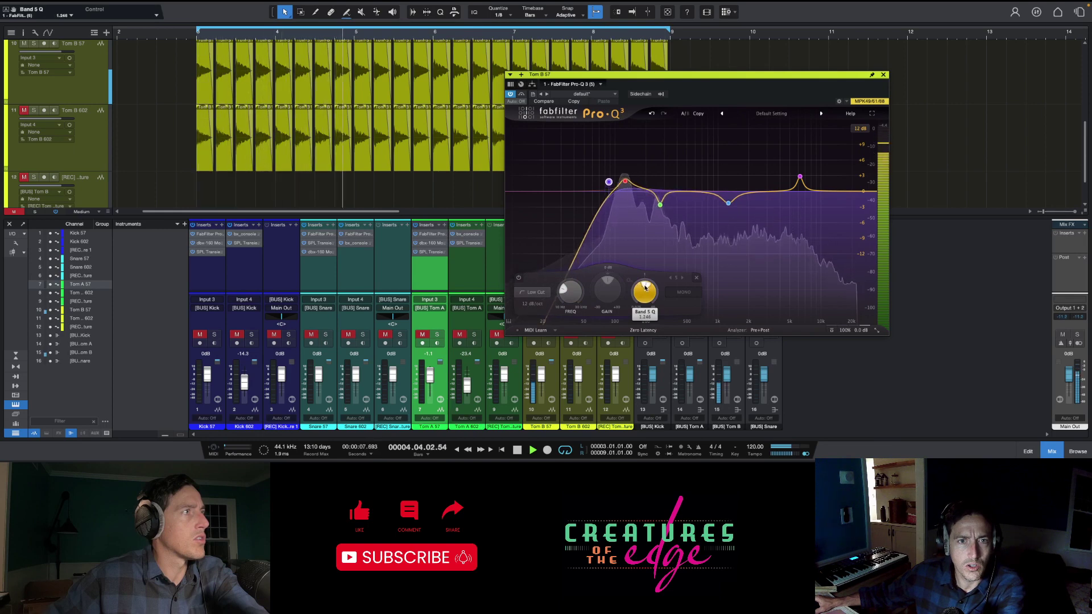
pyautogui.scroll(-3, 644, 289)
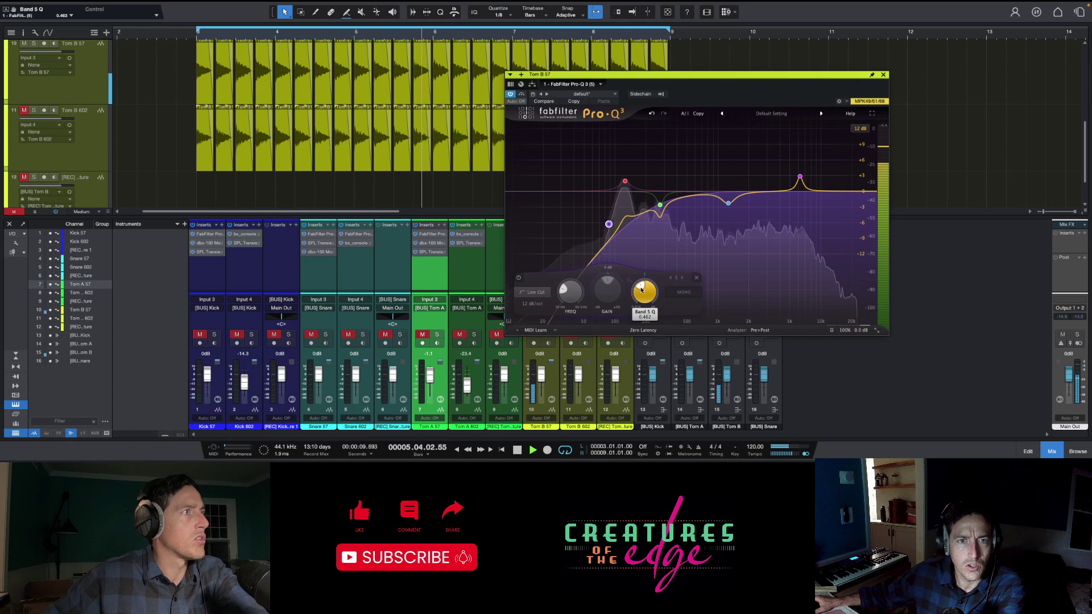
pyautogui.scroll(3, 644, 289)
pyautogui.scroll(-1, 644, 289)
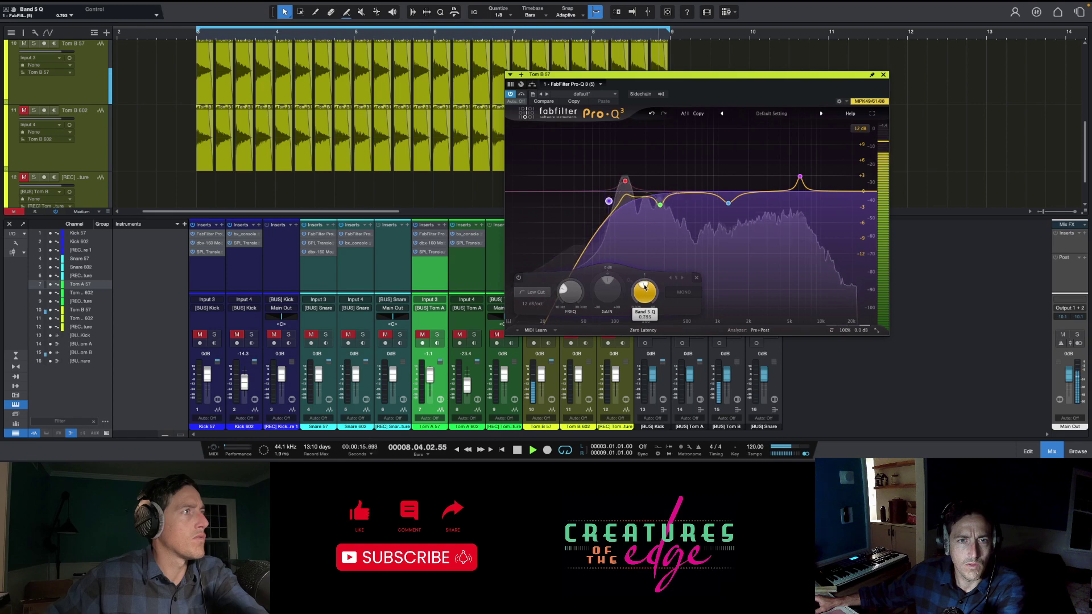
pyautogui.scroll(1, 644, 289)
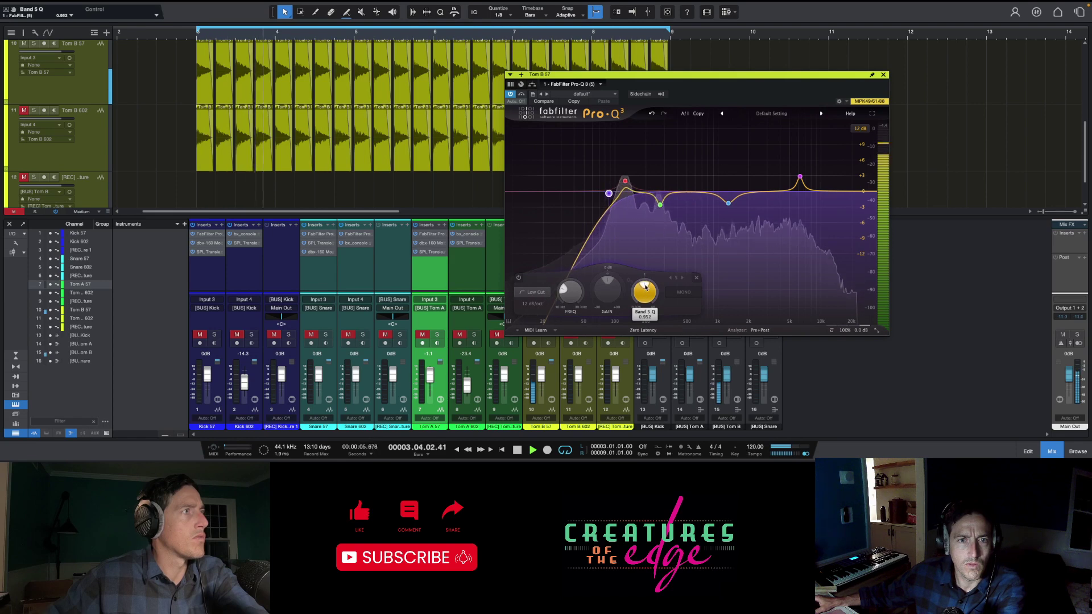
pyautogui.press('space')
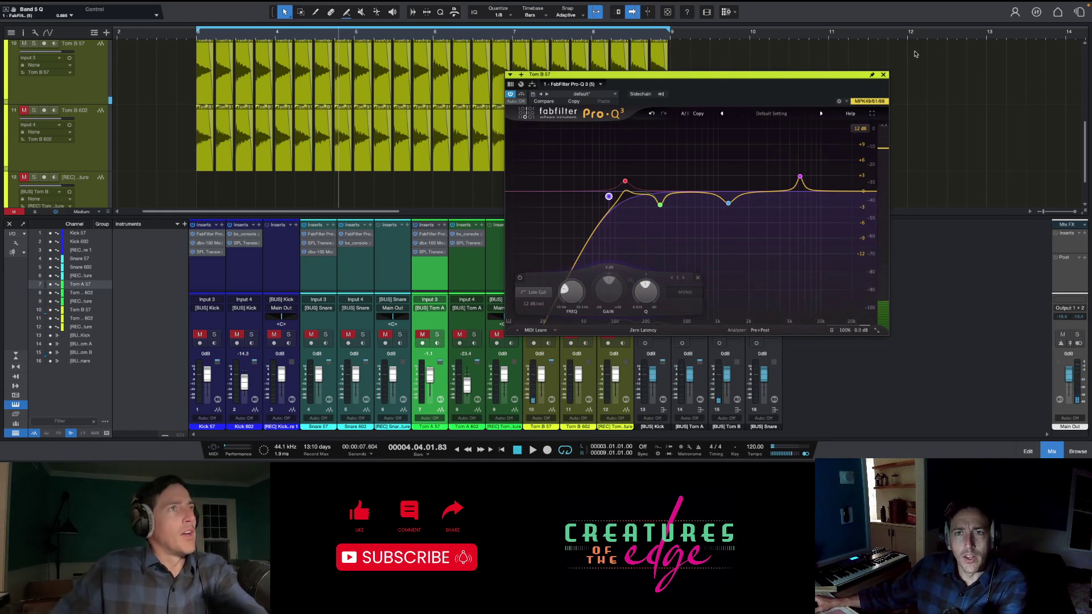
pyautogui.click(883, 76)
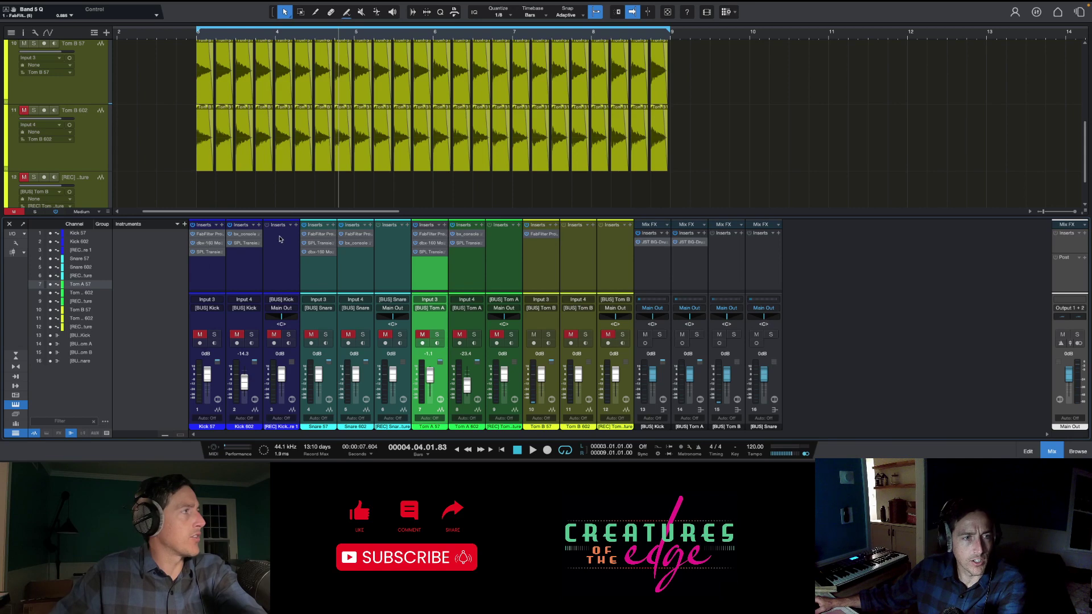
pyautogui.click(551, 228)
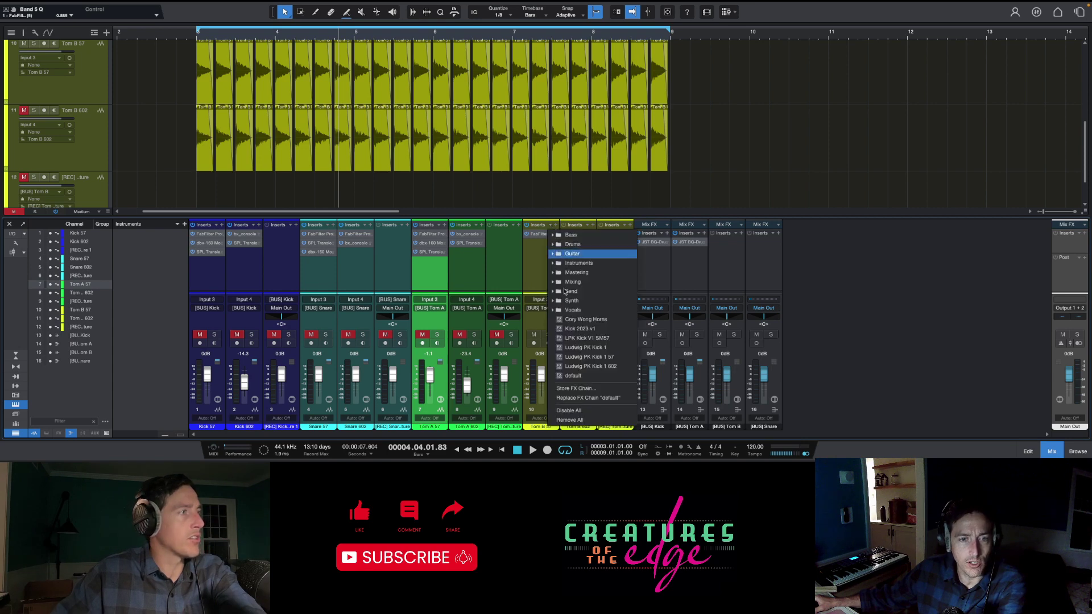
pyautogui.click(555, 254)
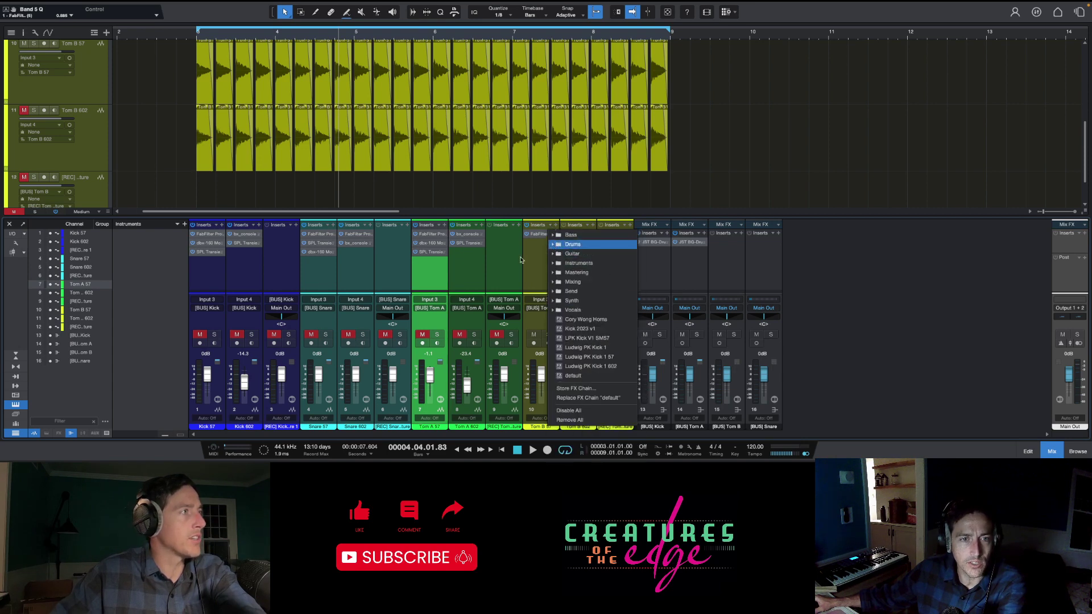
pyautogui.click(543, 240)
# Insert the dbx-160 Mono compressor on Tom B 57 and trim its input to about -3.7 dB during playback with the meter reading Input
pyautogui.click(557, 226)
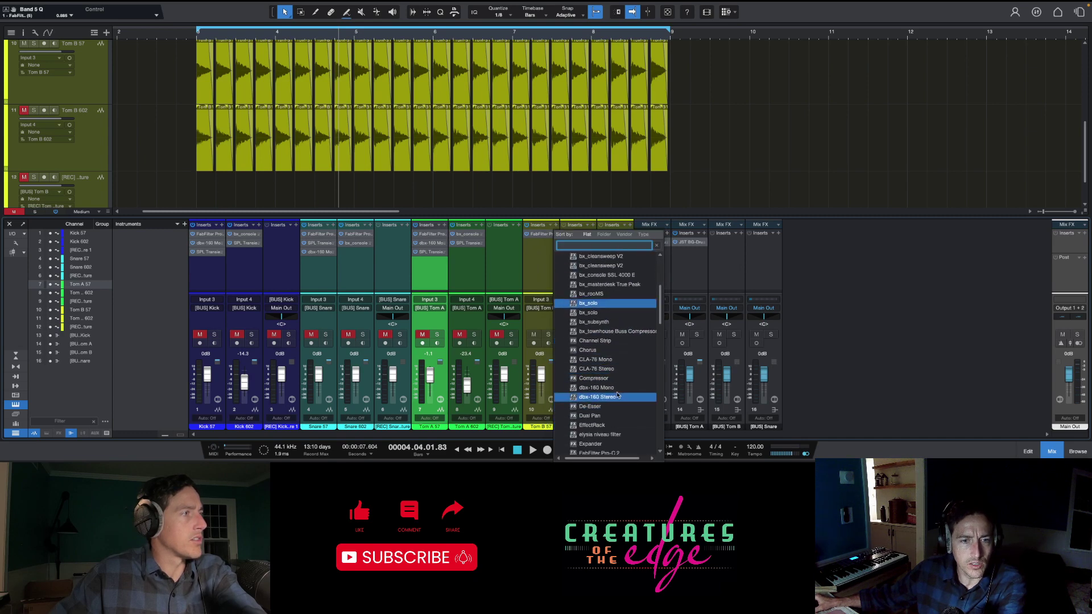
pyautogui.click(606, 396)
pyautogui.press('space')
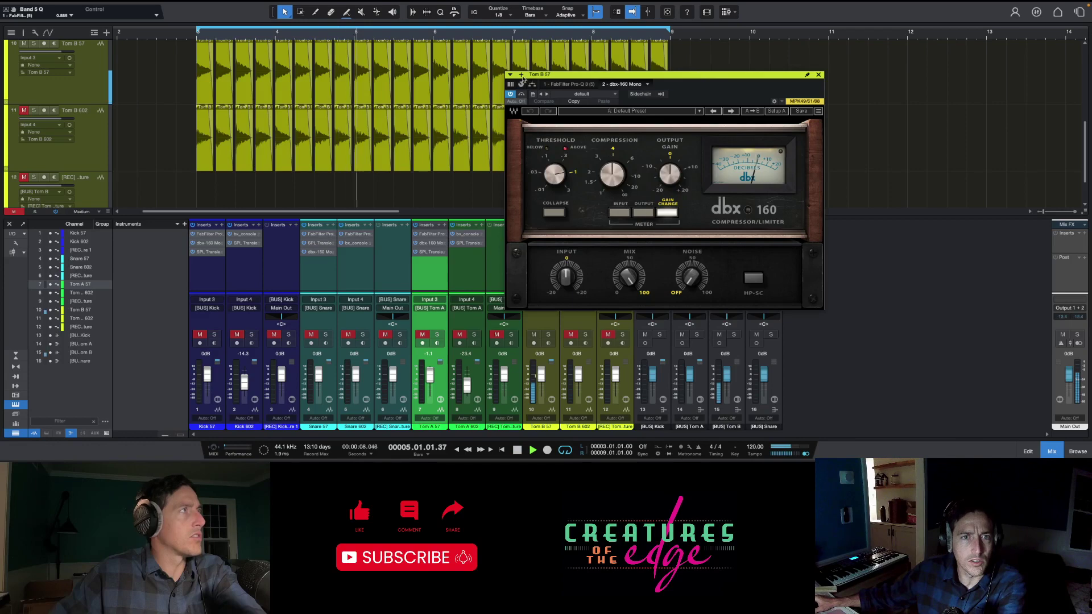
pyautogui.click(620, 213)
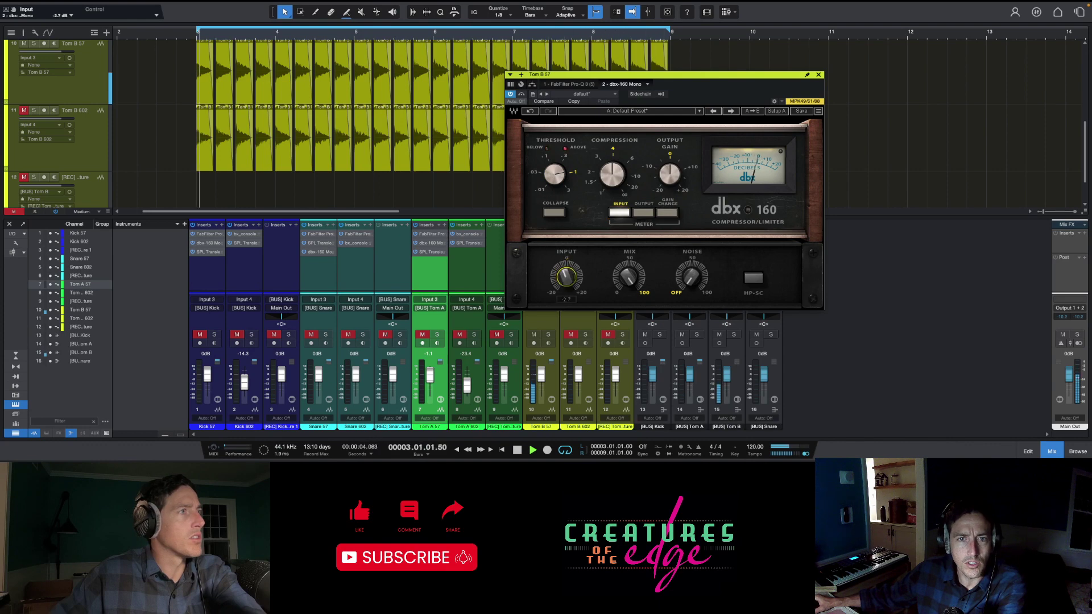
pyautogui.moveTo(565, 275); pyautogui.dragTo(567, 279)
# Raise the compression to about 5.2 and lower the threshold by ear to about 0.26, metering the gain change
pyautogui.click(618, 177)
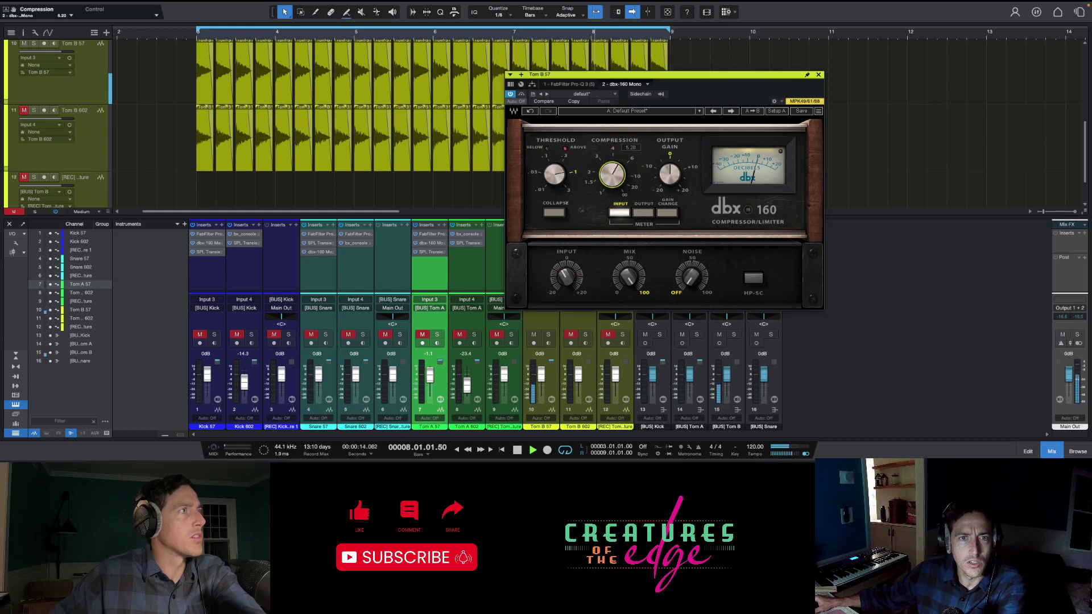
pyautogui.click(553, 175)
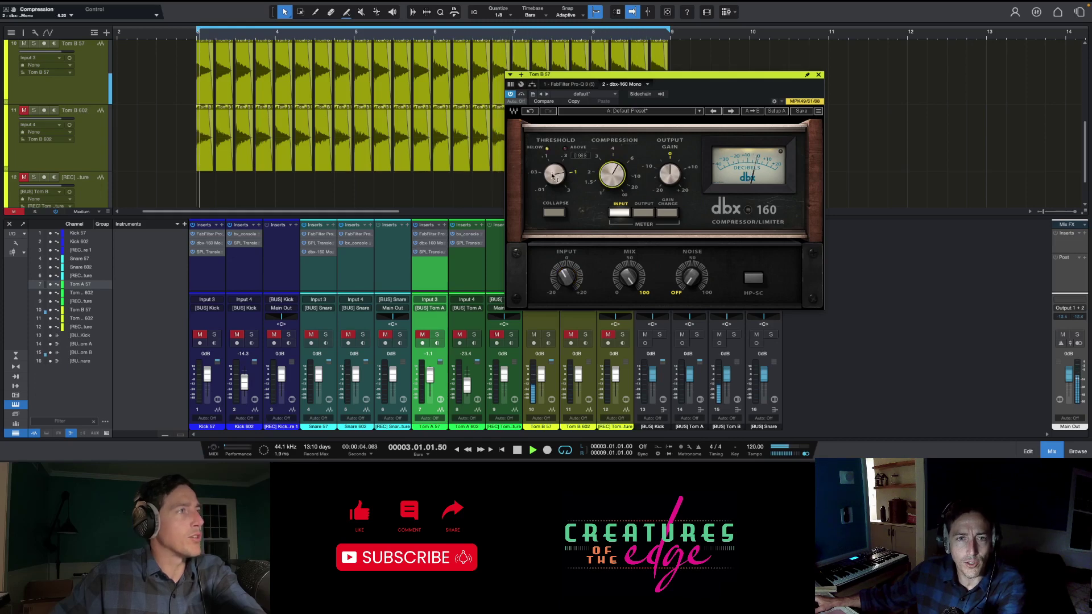
pyautogui.moveTo(553, 175); pyautogui.dragTo(553, 178)
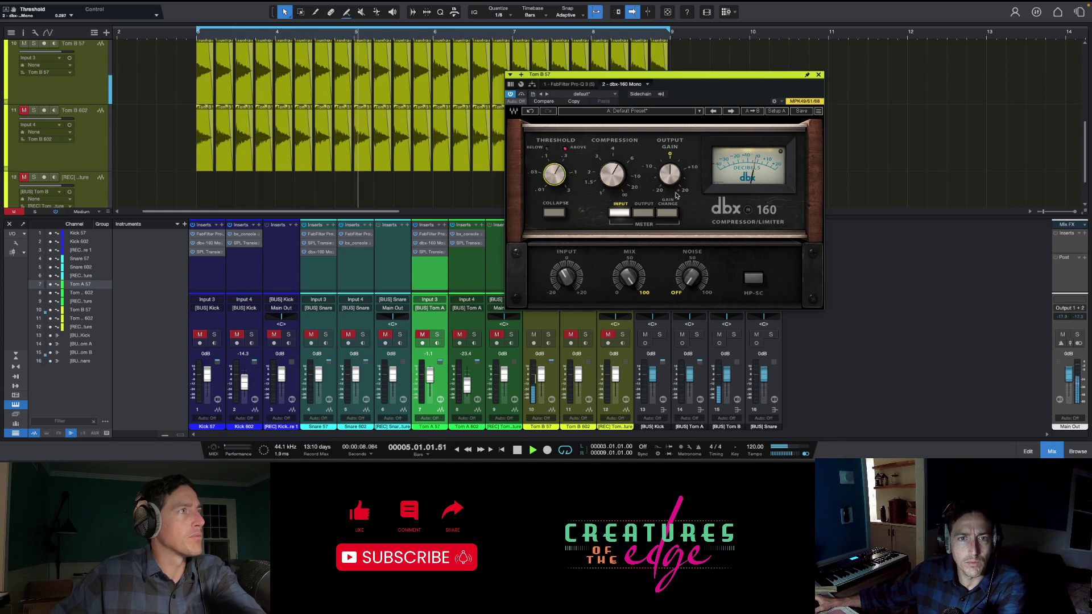
pyautogui.click(667, 213)
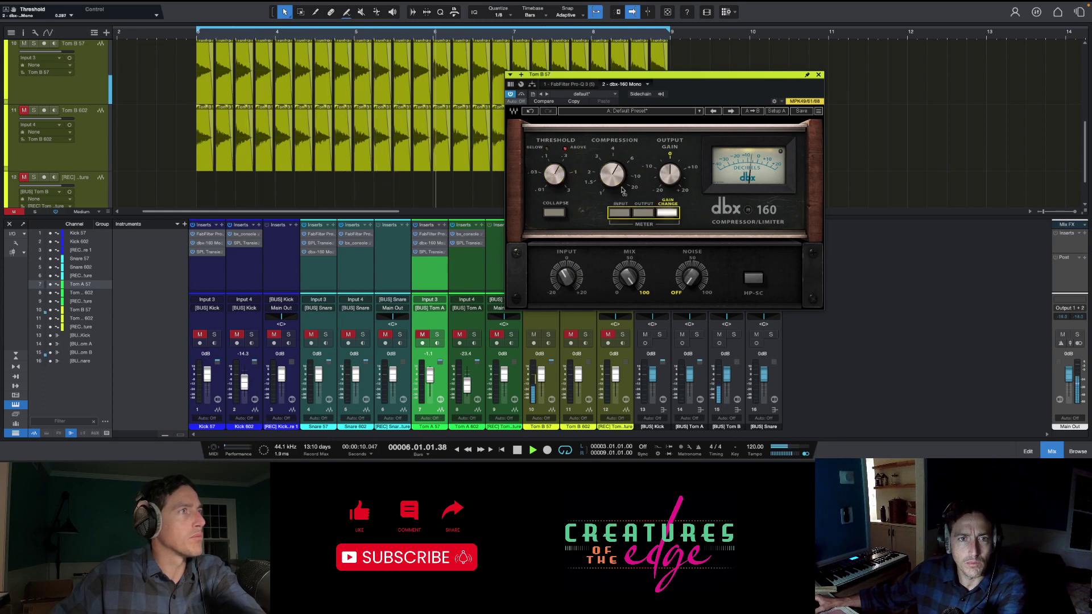
pyautogui.moveTo(553, 175); pyautogui.dragTo(553, 176)
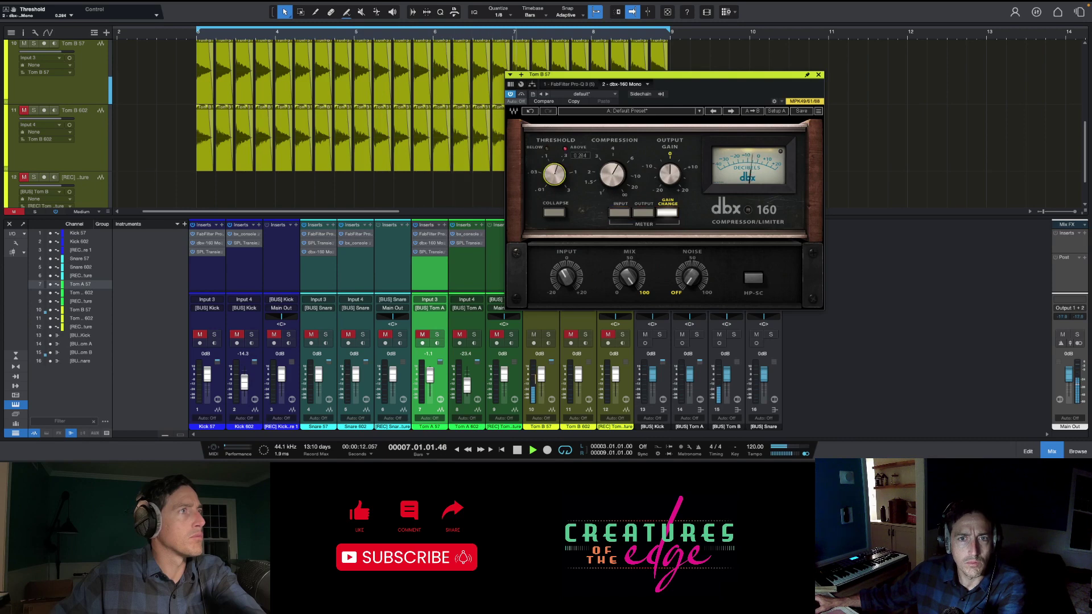
# Try extreme compression amounts up to about 70, settle the compression near 6 and fine-tune the threshold by ear
pyautogui.click(626, 174)
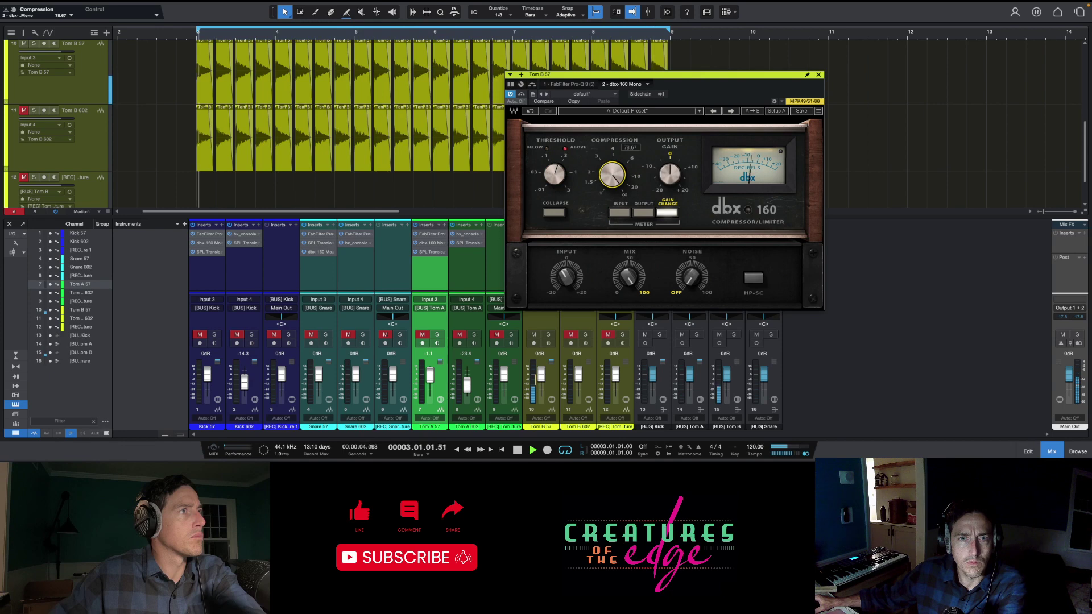
pyautogui.moveTo(612, 174); pyautogui.dragTo(612, 165)
pyautogui.moveTo(611, 174); pyautogui.dragTo(612, 177)
pyautogui.moveTo(611, 174); pyautogui.dragTo(612, 175)
pyautogui.moveTo(549, 174); pyautogui.dragTo(549, 172)
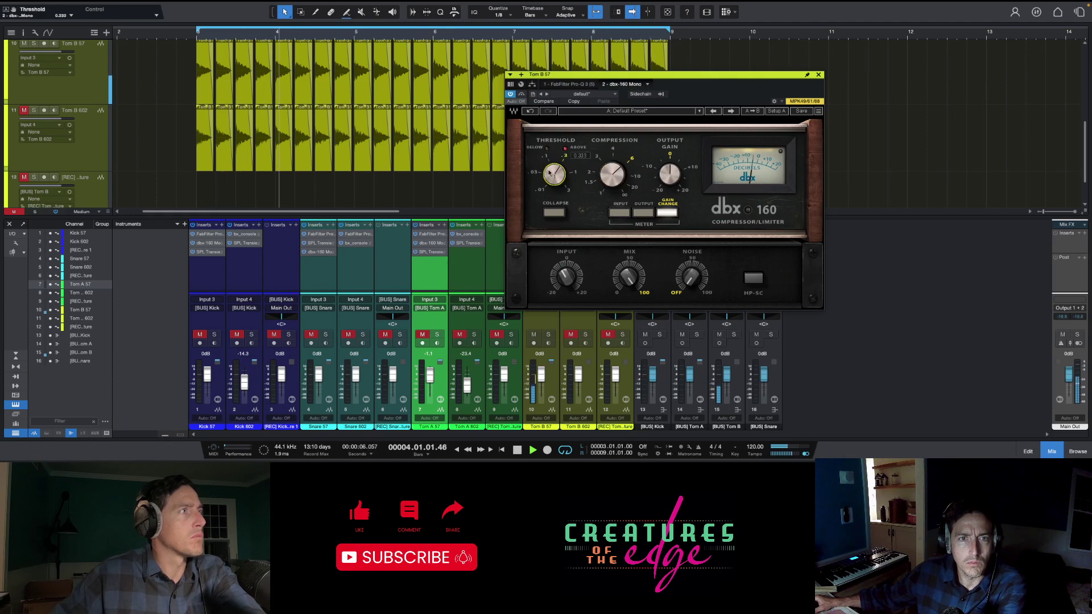
# Raise the compressor's output gain by about 6 dB with the meter on Output, comparing the level against bypass
pyautogui.click(511, 94)
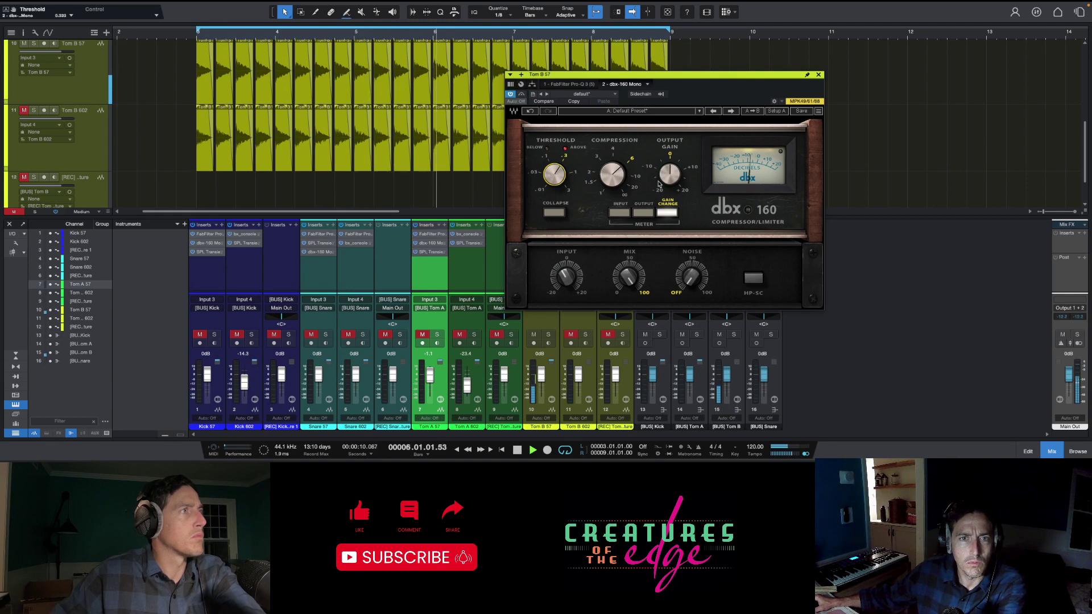
pyautogui.click(641, 212)
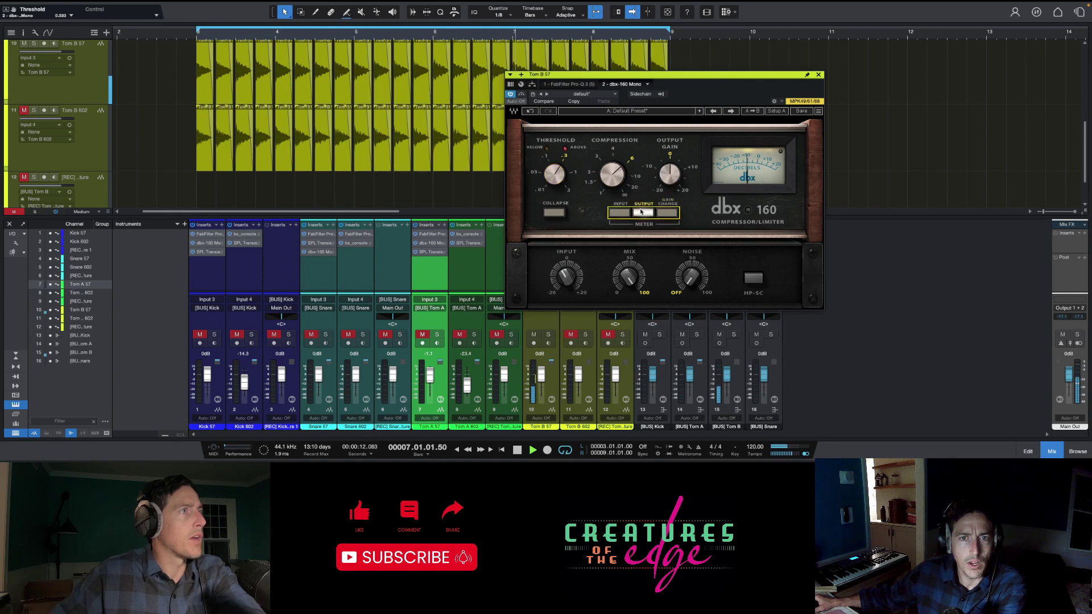
pyautogui.moveTo(668, 163); pyautogui.dragTo(668, 147)
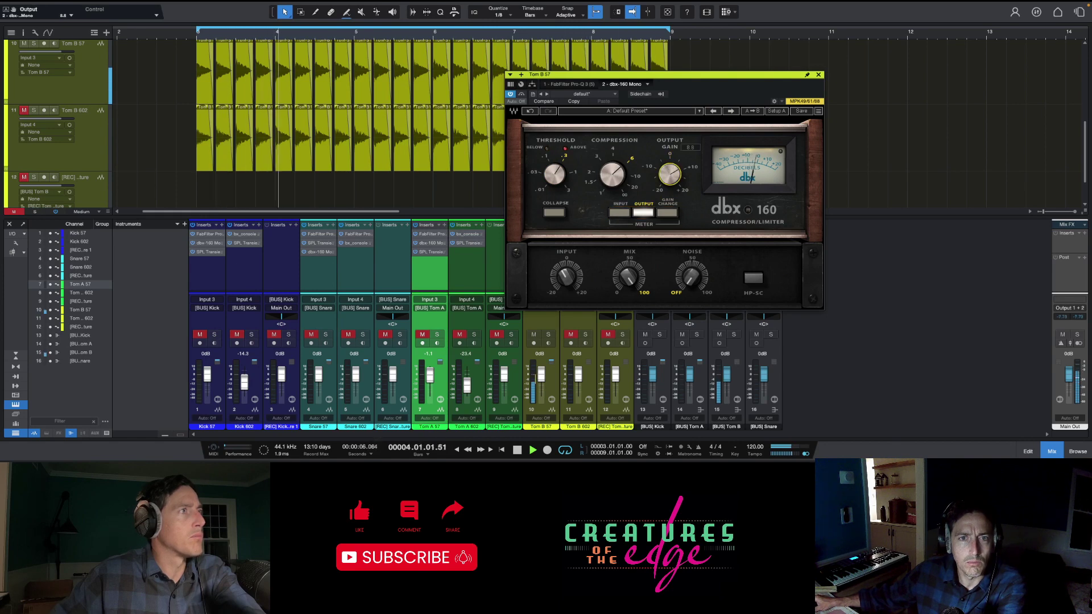
pyautogui.click(510, 94)
# Try the compressor's HP-SC sidechain filter, leave it off and readjust the threshold by ear
pyautogui.click(753, 276)
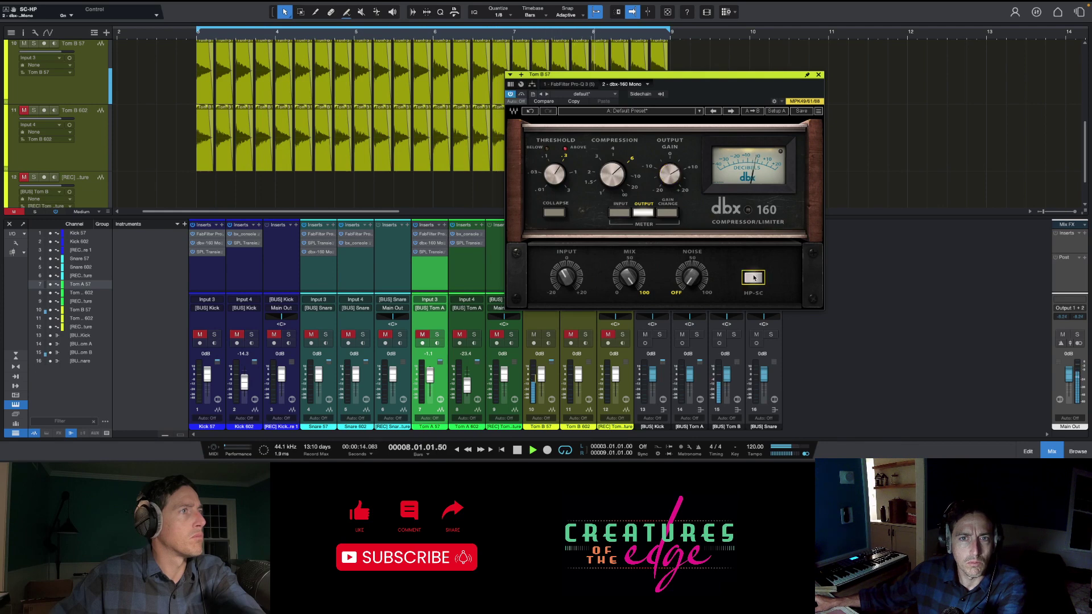
pyautogui.click(753, 278)
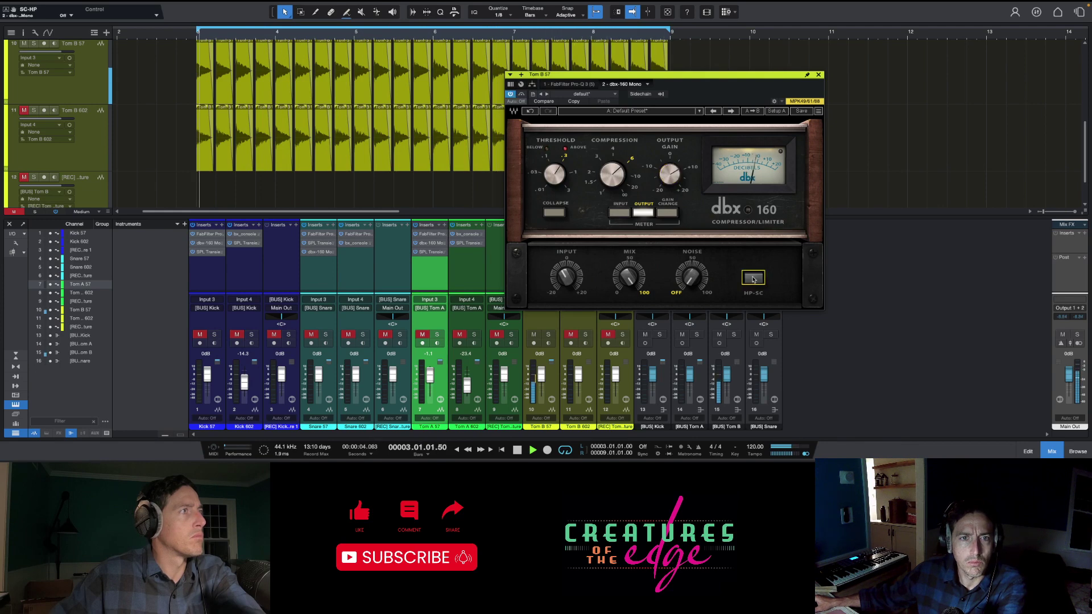
pyautogui.click(565, 173)
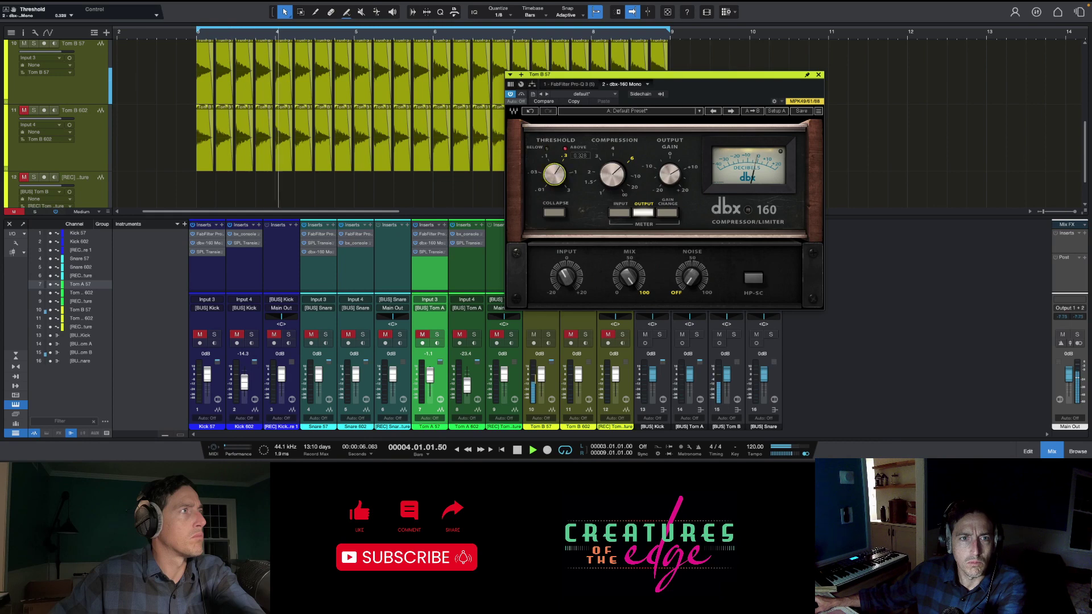
pyautogui.moveTo(565, 174)
pyautogui.mouseDown()
pyautogui.moveTo(565, 188)
pyautogui.moveTo(554, 177)
pyautogui.mouseUp()
# Switch the compressor's meter to Gain Change, compare against bypass, close the plug-in and stop playback
pyautogui.click(669, 212)
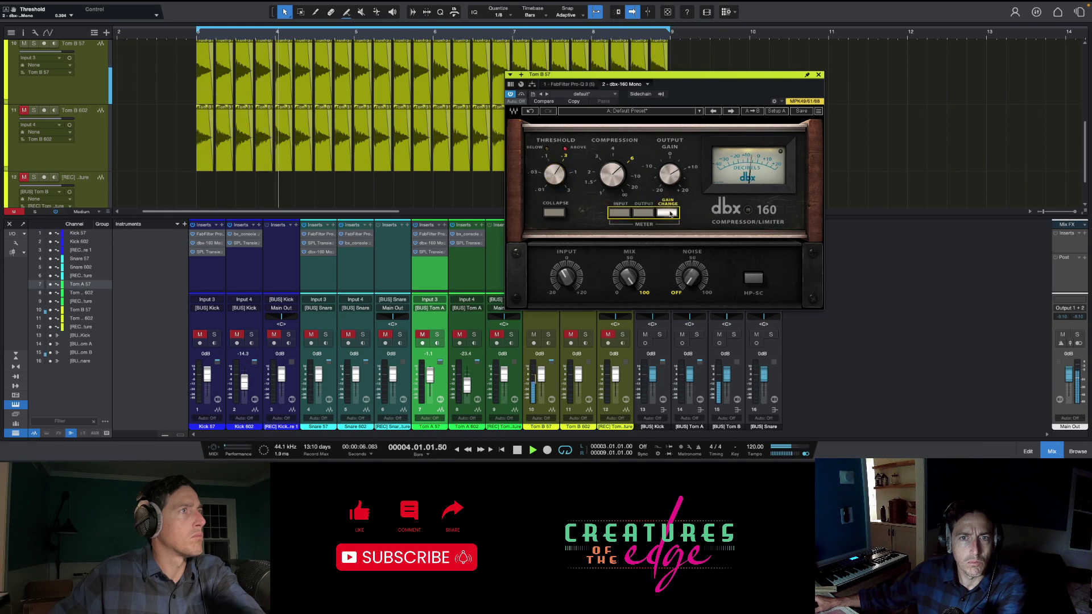
pyautogui.click(511, 95)
pyautogui.click(818, 75)
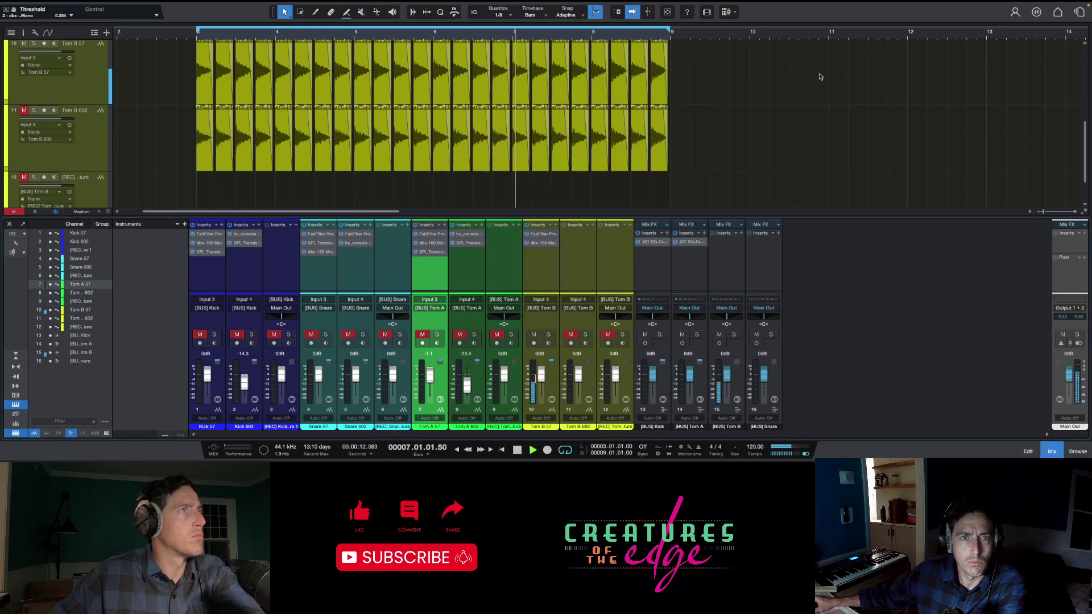
pyautogui.press('space')
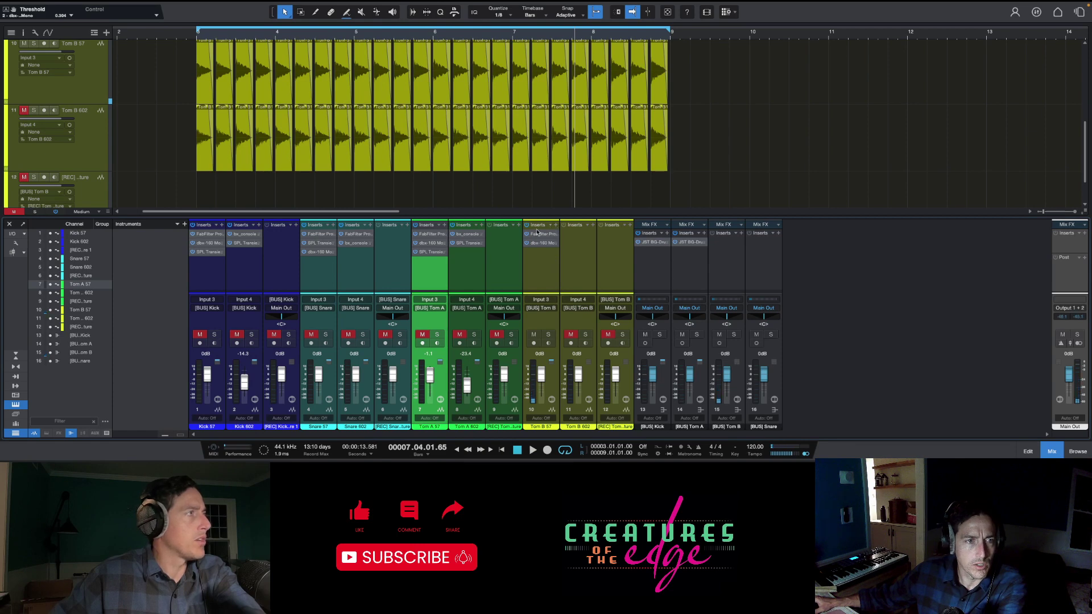
# Compare the processed Tom A 57 and Tom B 57 by soloing each during playback, leaving only Tom B 57 soloed
pyautogui.click(437, 334)
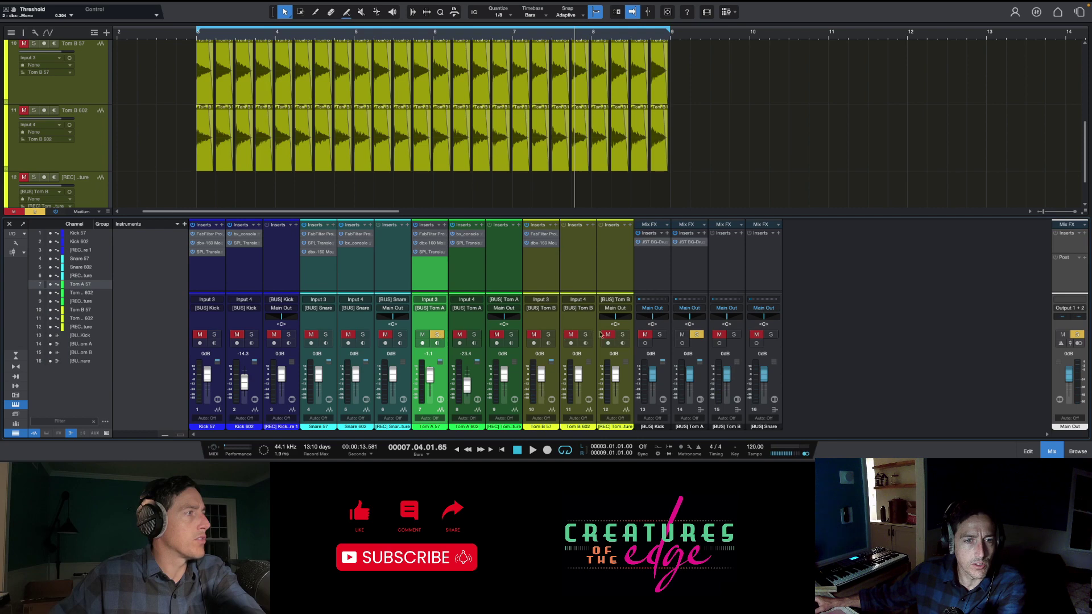
pyautogui.press('space')
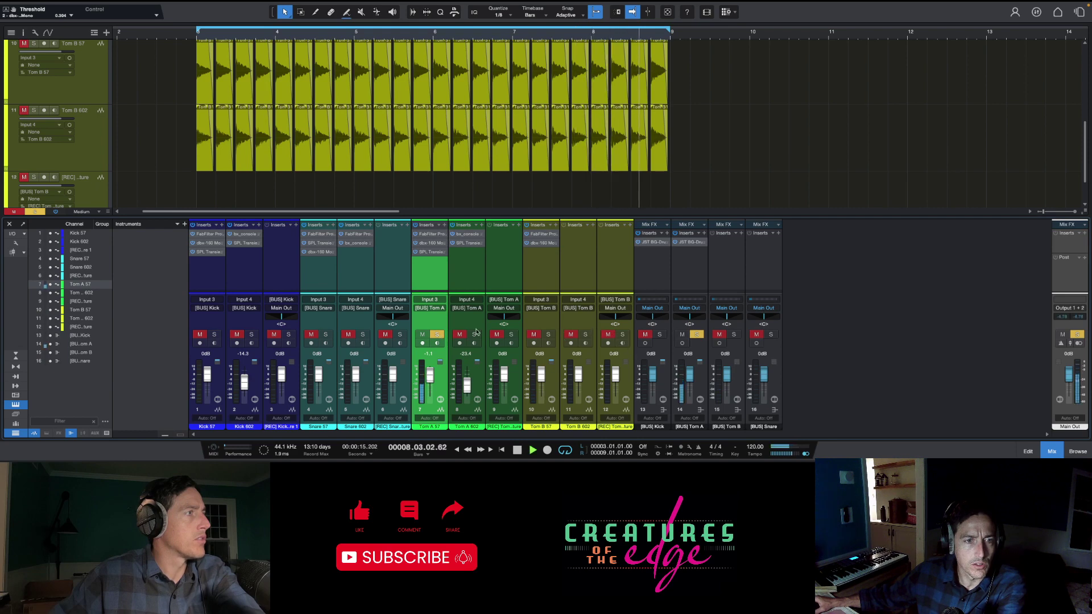
pyautogui.click(548, 335)
pyautogui.click(437, 334)
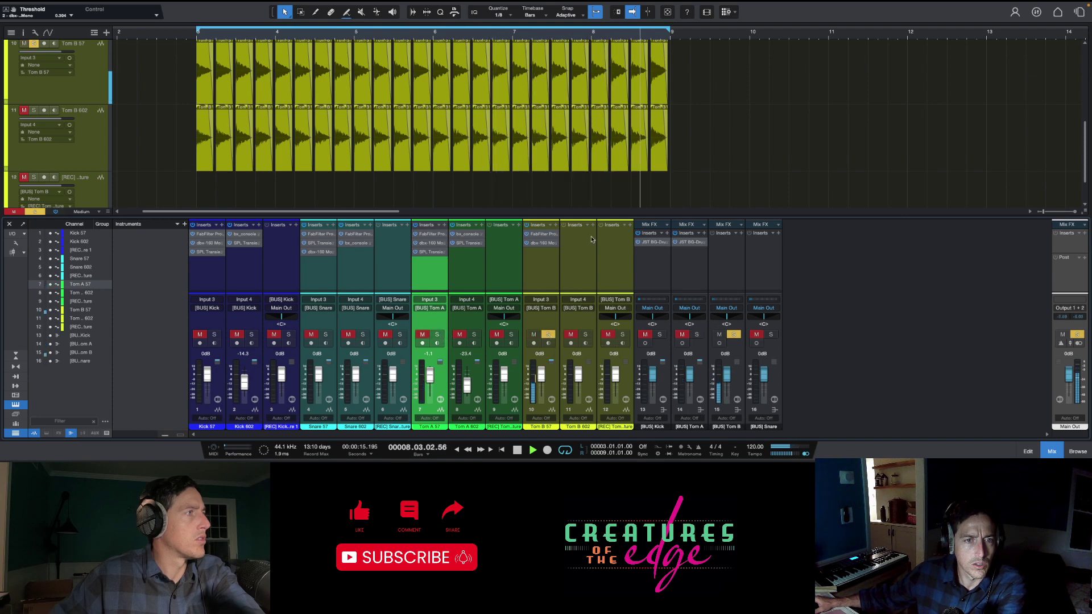
pyautogui.press('space')
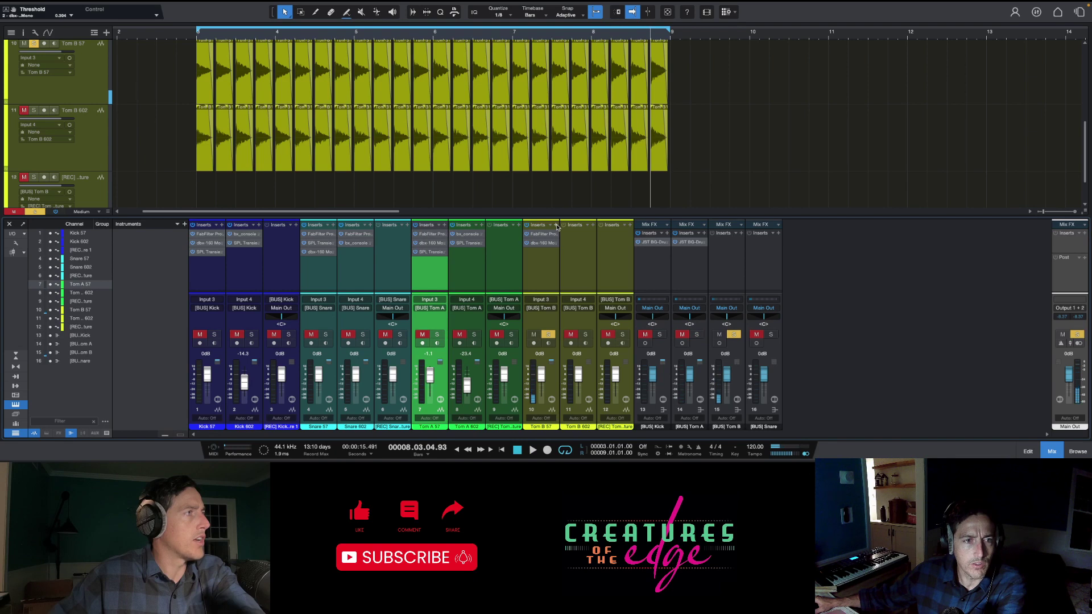
# Add SPL Transient Designer Plus as the third insert on Tom B 57 and move its window clear of the tom channels
pyautogui.click(556, 227)
pyautogui.scroll(-3, 608, 364)
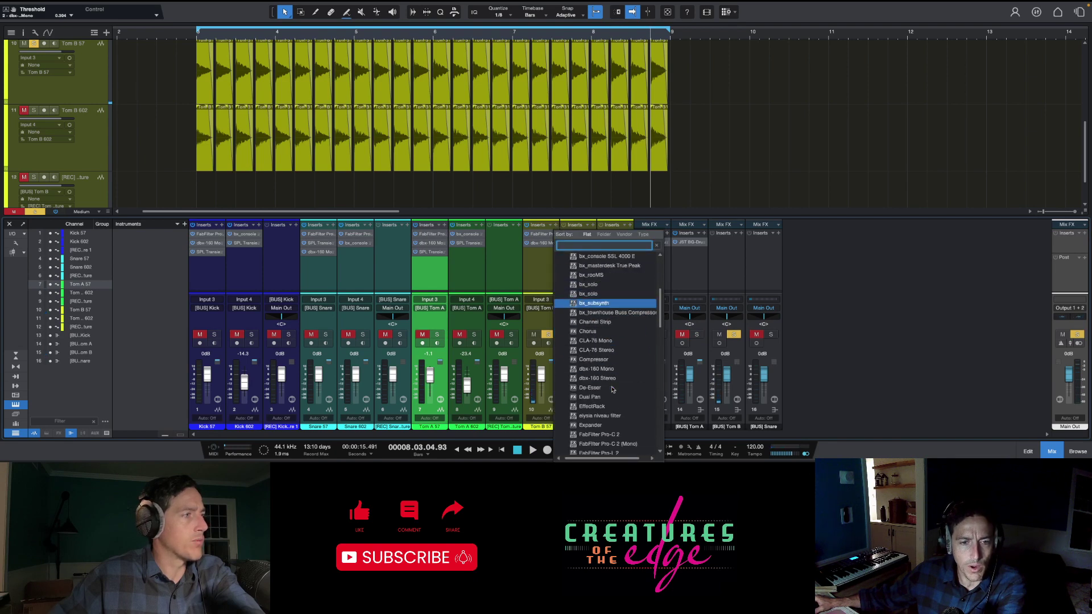
pyautogui.scroll(-4, 612, 390)
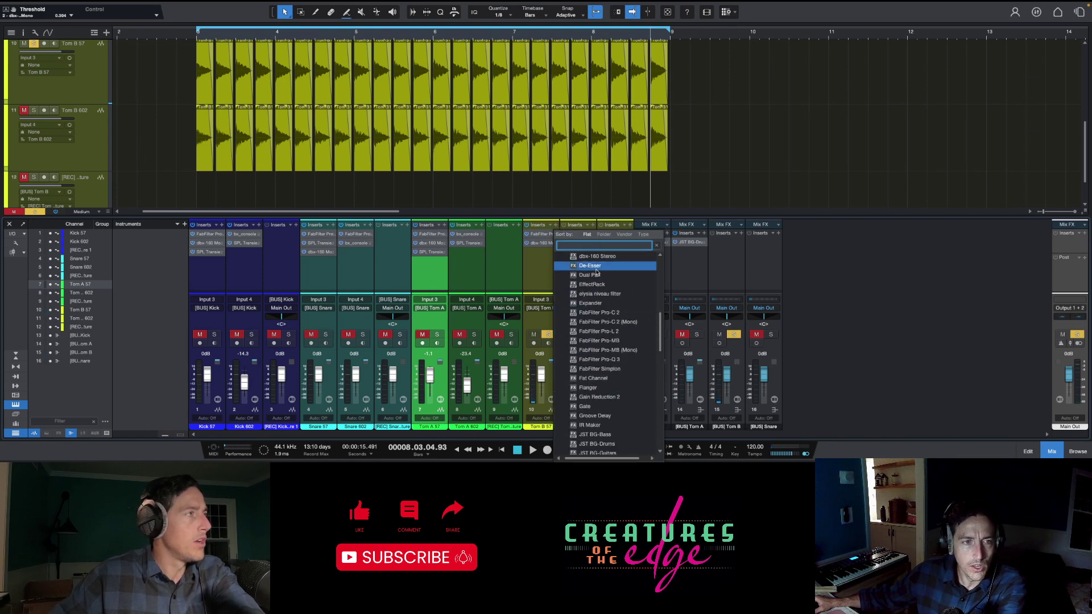
pyautogui.scroll(-5, 617, 392)
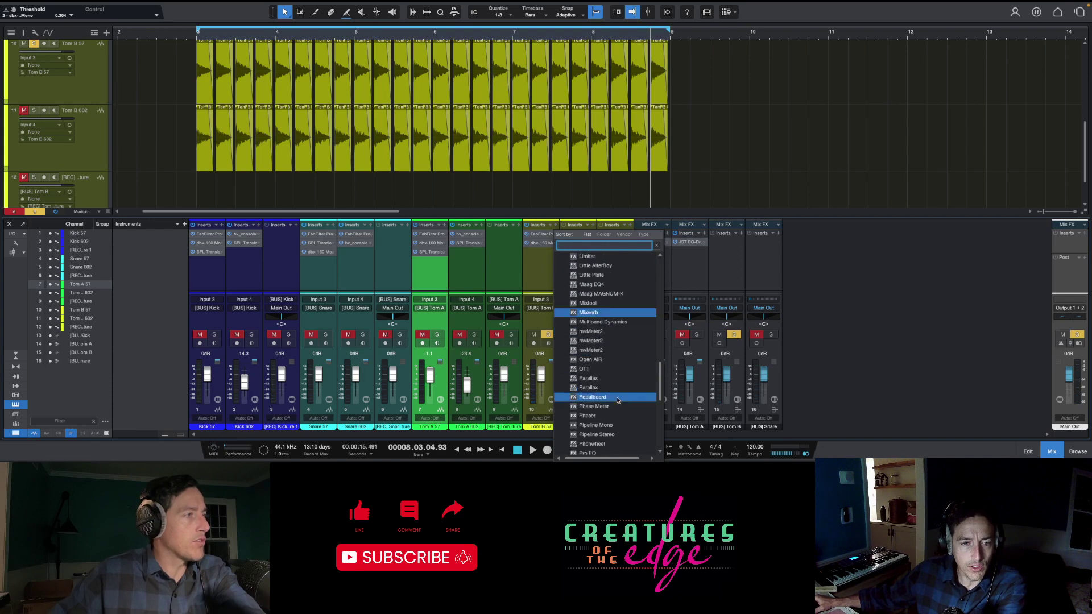
pyautogui.scroll(-4, 617, 398)
pyautogui.click(627, 364)
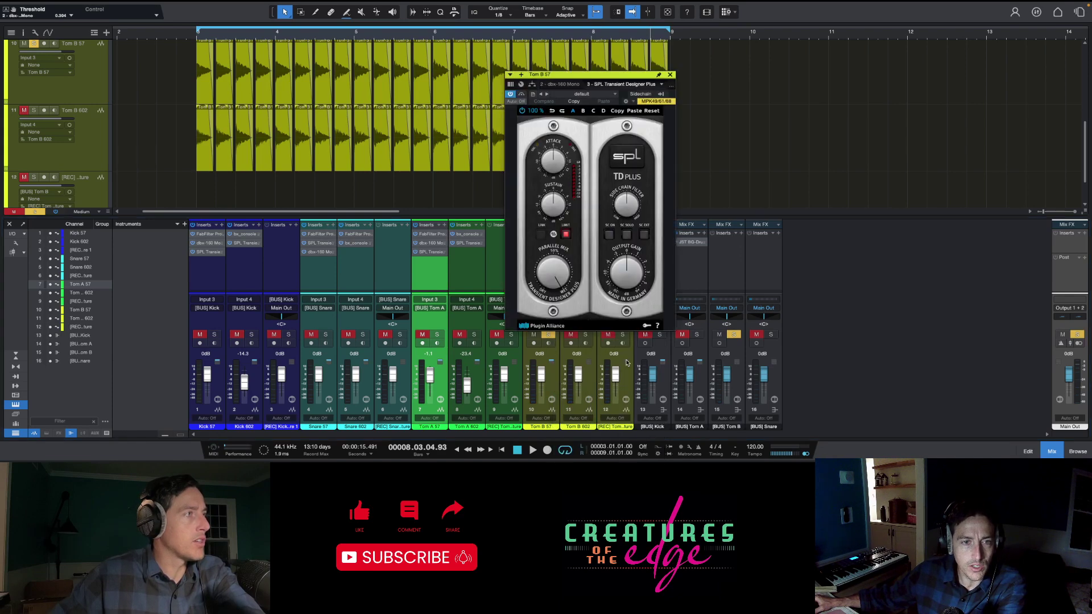
pyautogui.moveTo(592, 74); pyautogui.dragTo(797, 51)
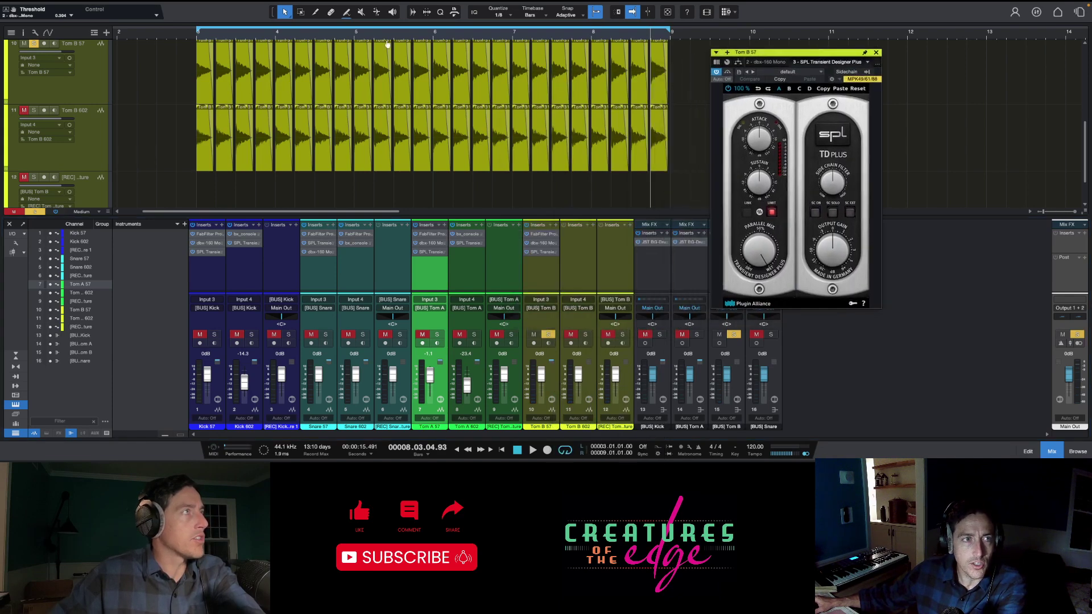
# During playback, boost the tom's attack and reduce its sustain by ear, and lower the Transient Designer's output gain by about 3 dB
pyautogui.press('space')
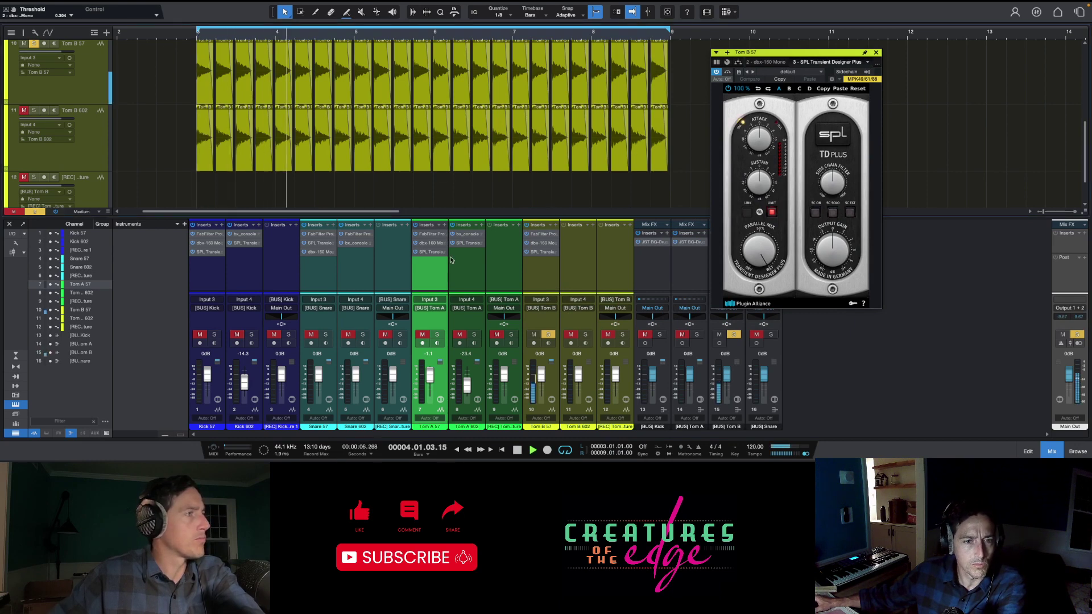
pyautogui.moveTo(764, 135); pyautogui.dragTo(756, 179)
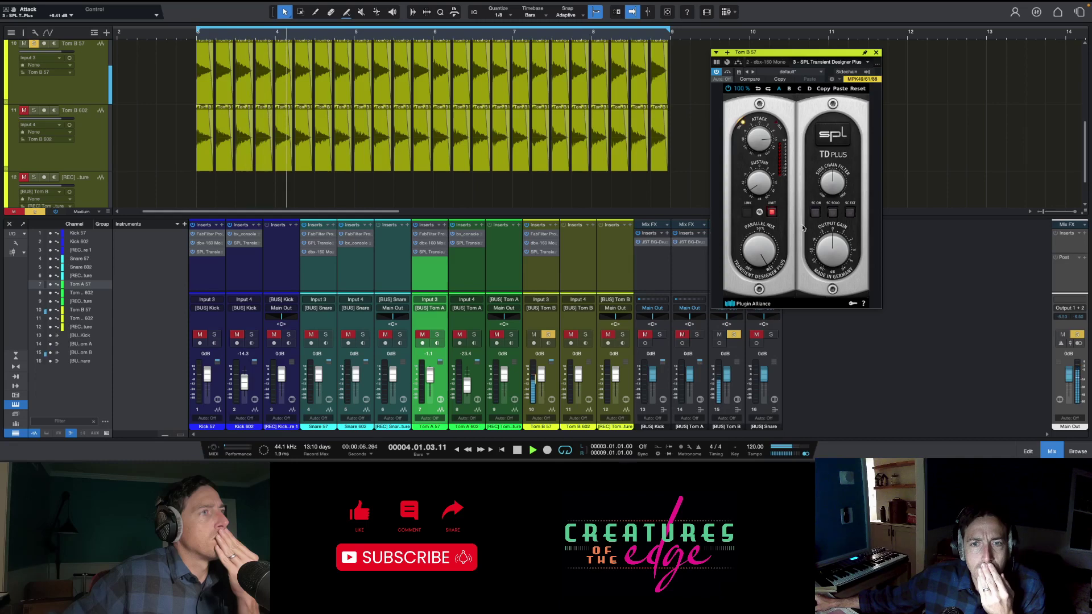
pyautogui.moveTo(823, 242); pyautogui.dragTo(820, 249)
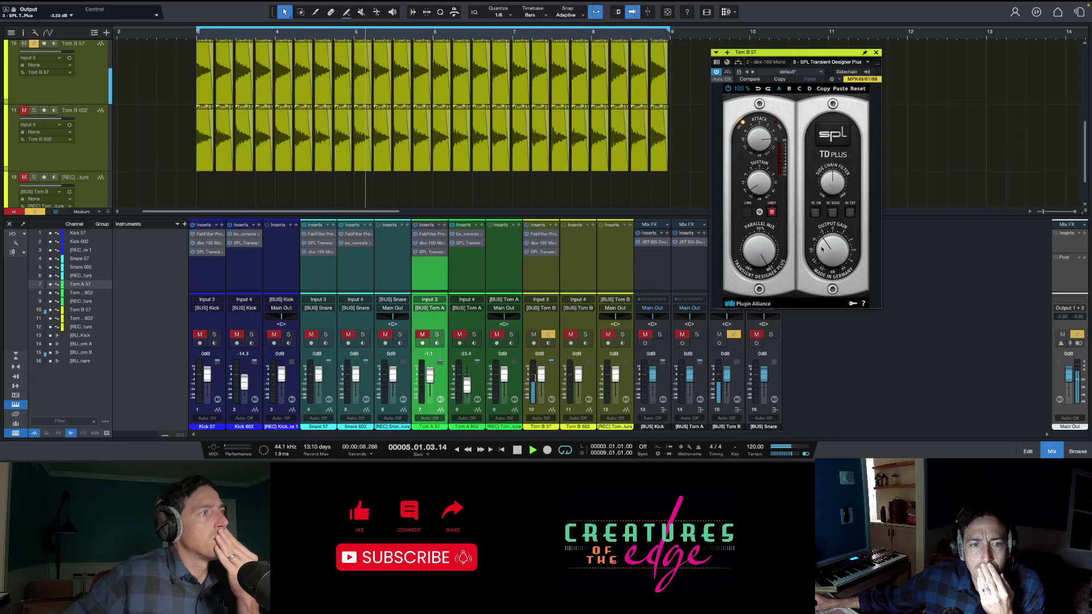
# Solo the Transient Designer's side-chain during playback, tune its filter frequency by ear, switch the side-chain filter on and turn its solo off
pyautogui.click(832, 213)
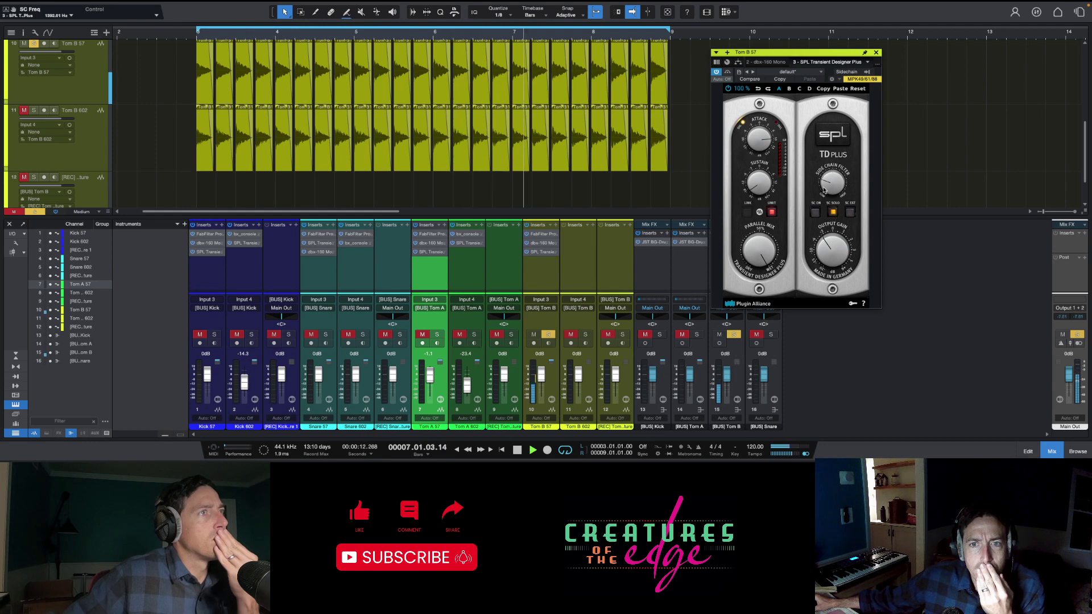
pyautogui.moveTo(822, 193); pyautogui.dragTo(823, 189)
pyautogui.moveTo(824, 188); pyautogui.dragTo(820, 196)
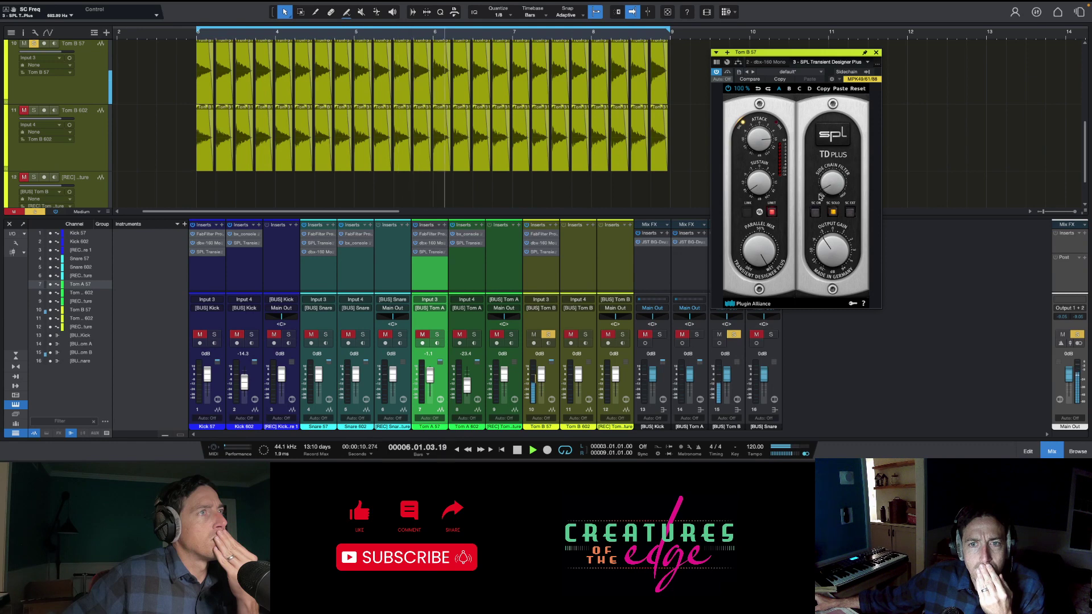
pyautogui.click(816, 212)
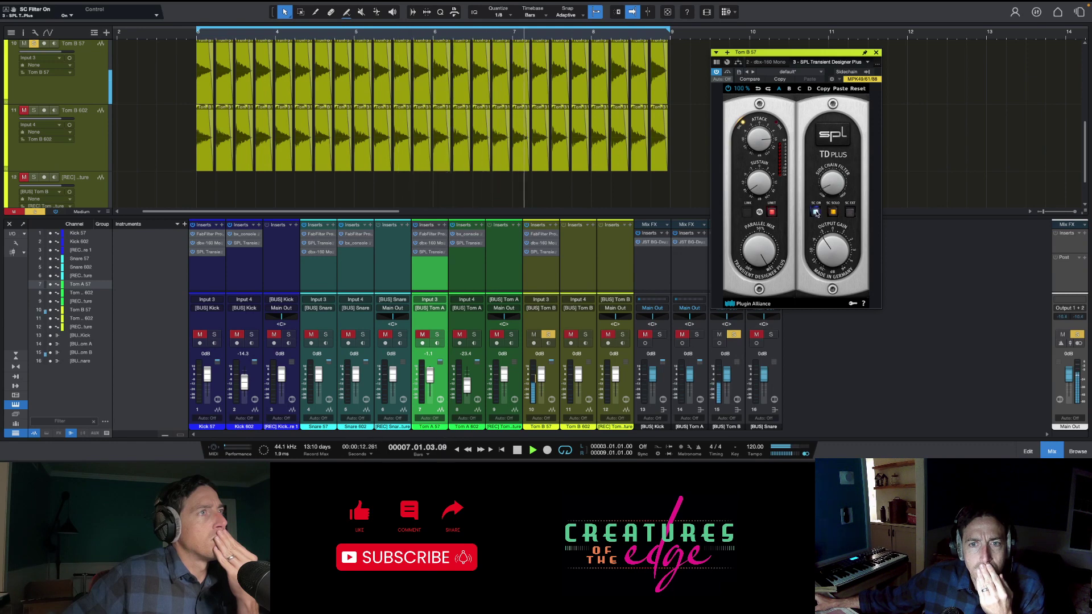
pyautogui.click(832, 212)
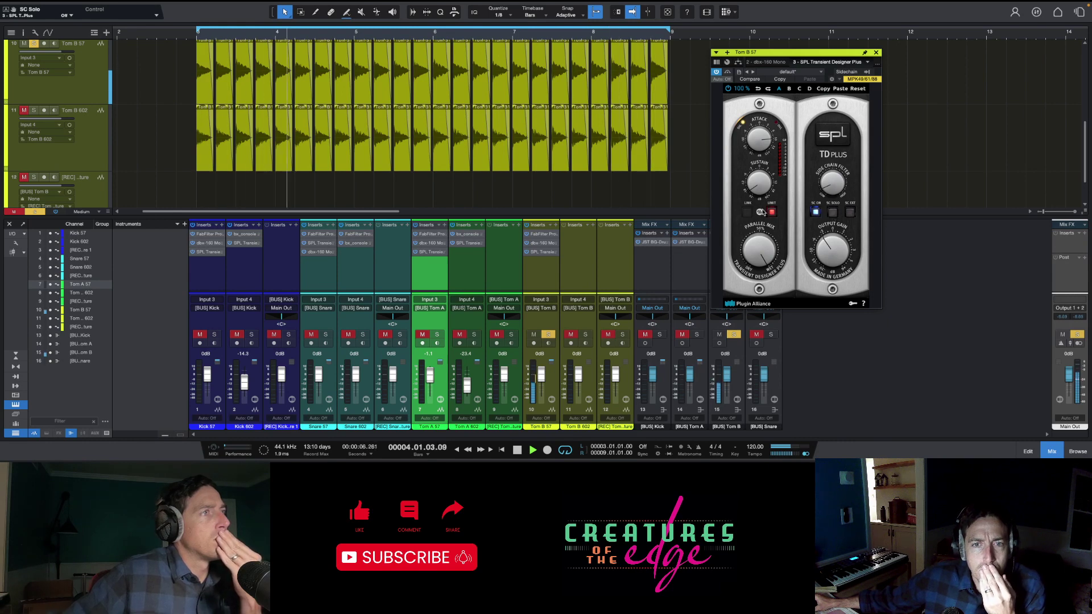
# Set the Transient Designer's attack on Tom B 57 to about 6 dB and readjust its sustain by ear
pyautogui.click(763, 145)
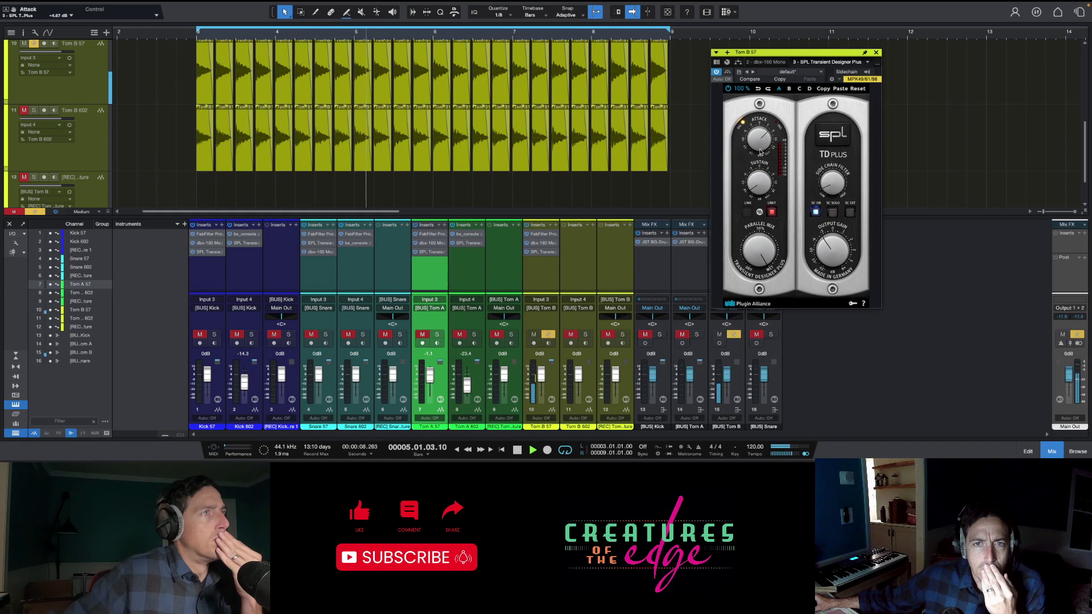
pyautogui.moveTo(760, 150)
pyautogui.mouseDown()
pyautogui.moveTo(769, 142)
pyautogui.moveTo(767, 154)
pyautogui.mouseUp()
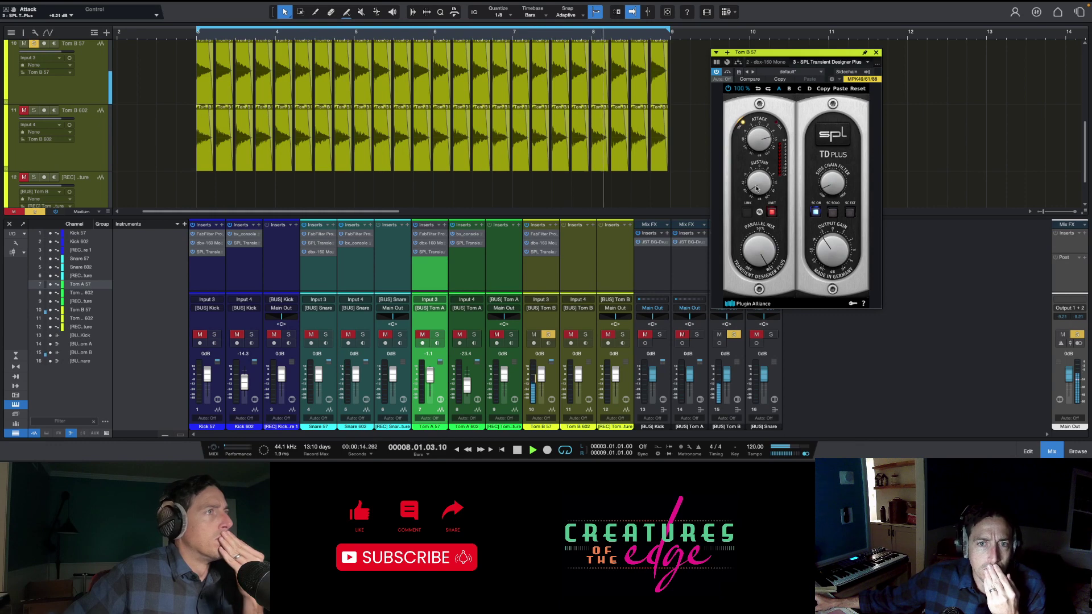
pyautogui.moveTo(753, 179)
pyautogui.mouseDown()
pyautogui.moveTo(766, 151)
pyautogui.moveTo(756, 185)
pyautogui.mouseUp()
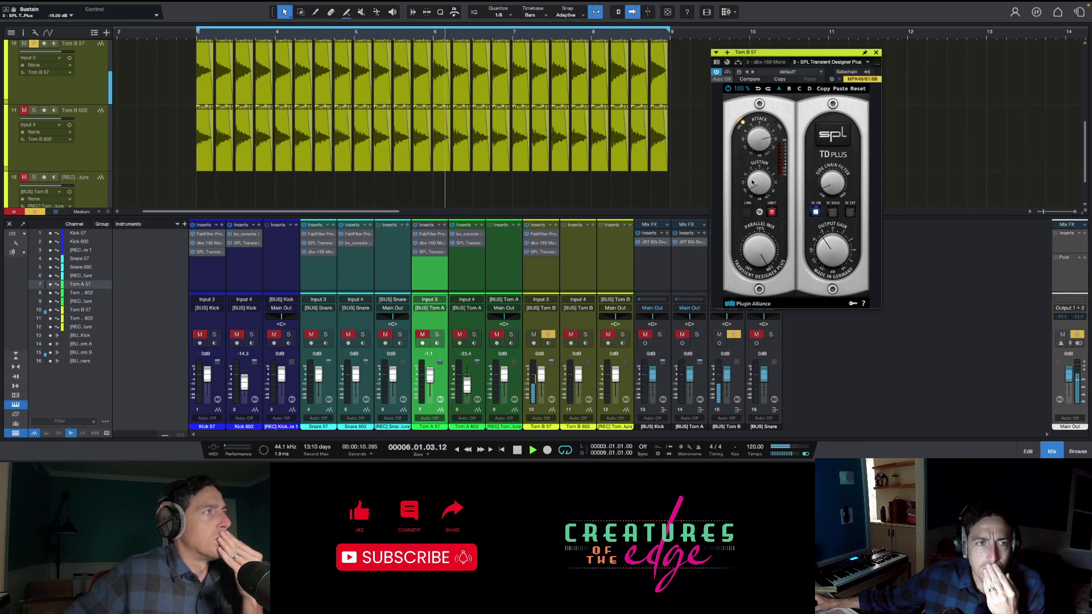
# Select all Tom B 57 and Tom B 602 clips and lengthen their fade-outs together
pyautogui.moveTo(680, 41); pyautogui.dragTo(181, 144)
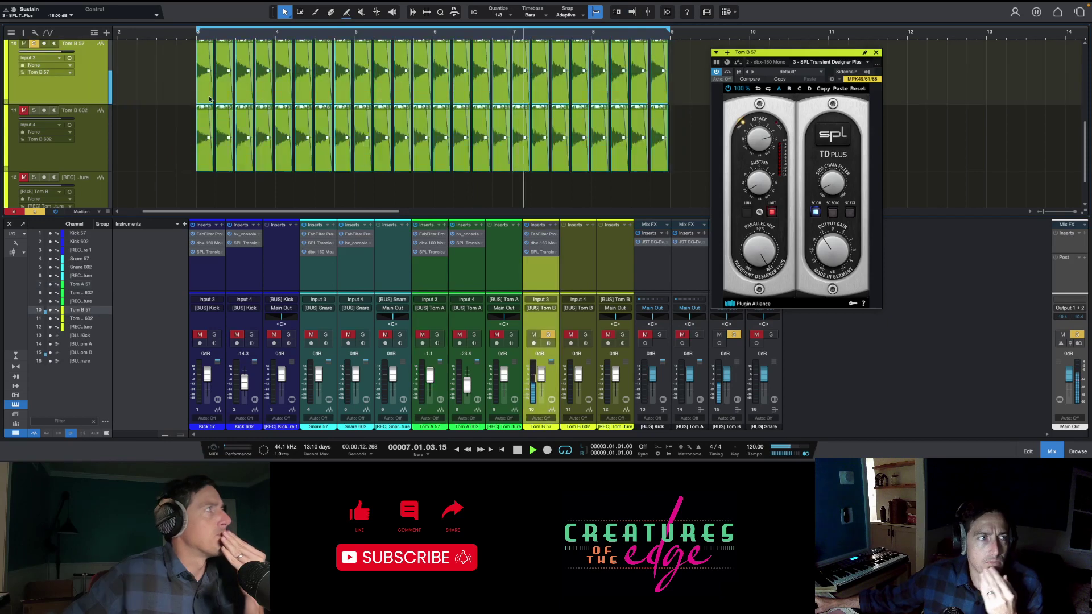
pyautogui.press('e')
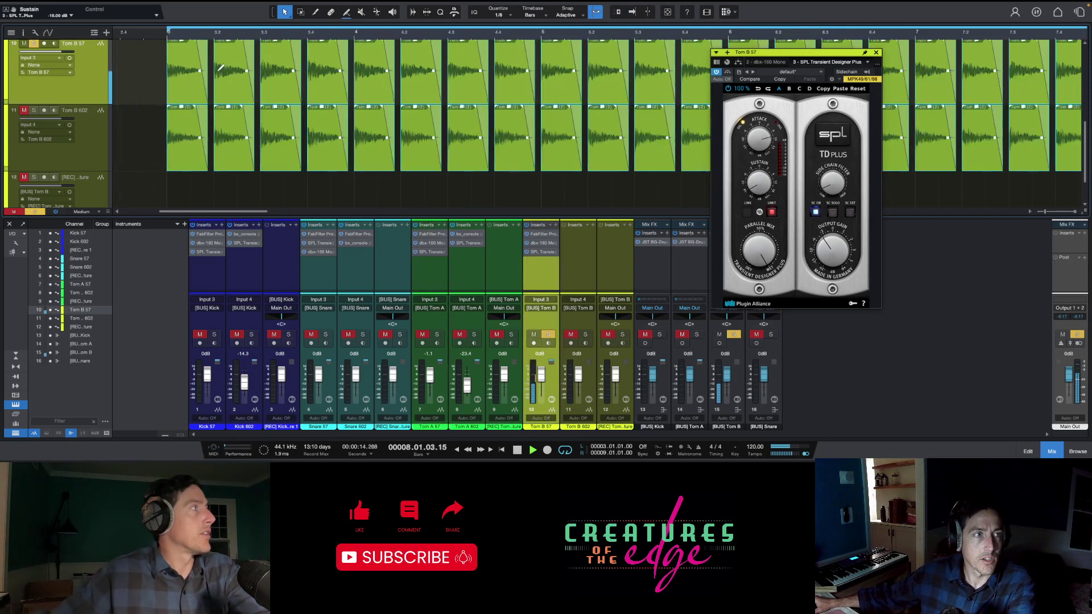
pyautogui.scroll(1, 196, 57)
pyautogui.moveTo(196, 57); pyautogui.dragTo(184, 64)
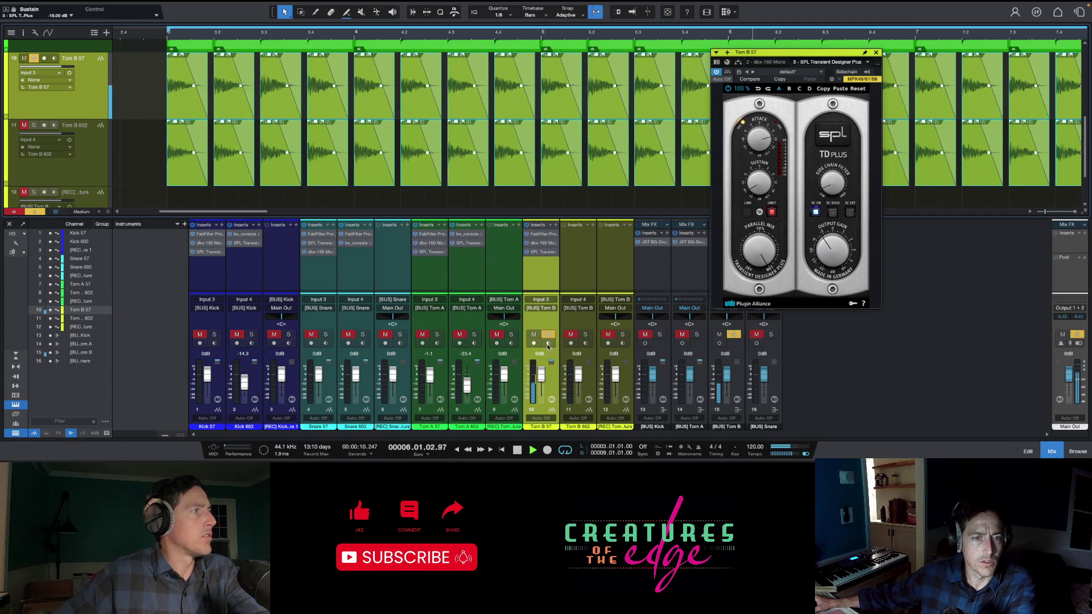
# Compare Tom A 57 and Tom B 57 by switching their solos during playback, and review Tom A 57's Pro-Q 3 and dbx-160 settings
pyautogui.click(436, 336)
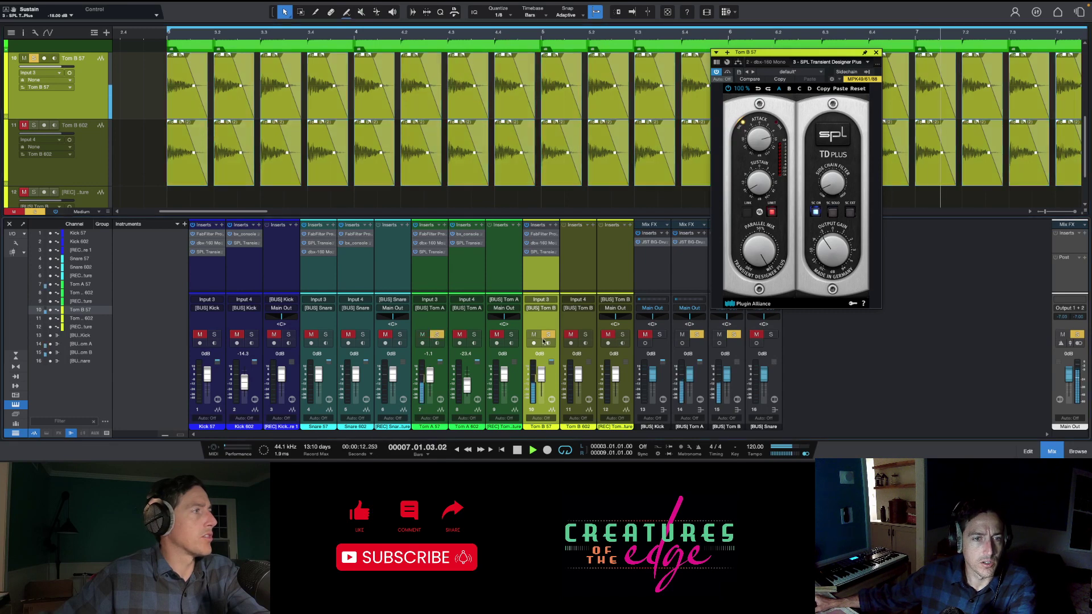
pyautogui.click(546, 335)
pyautogui.click(546, 336)
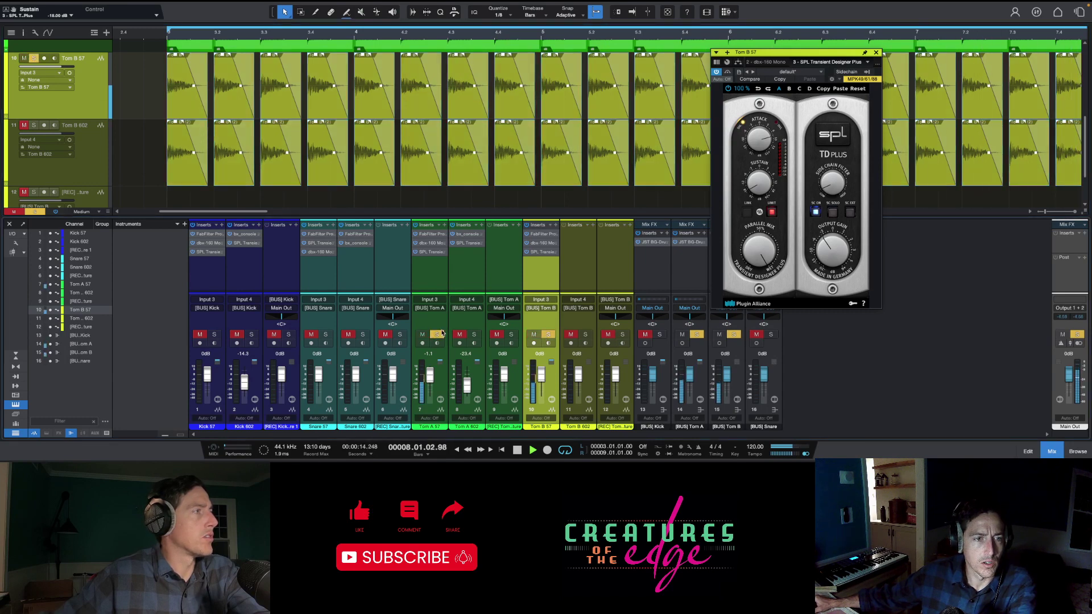
pyautogui.click(438, 335)
pyautogui.click(547, 336)
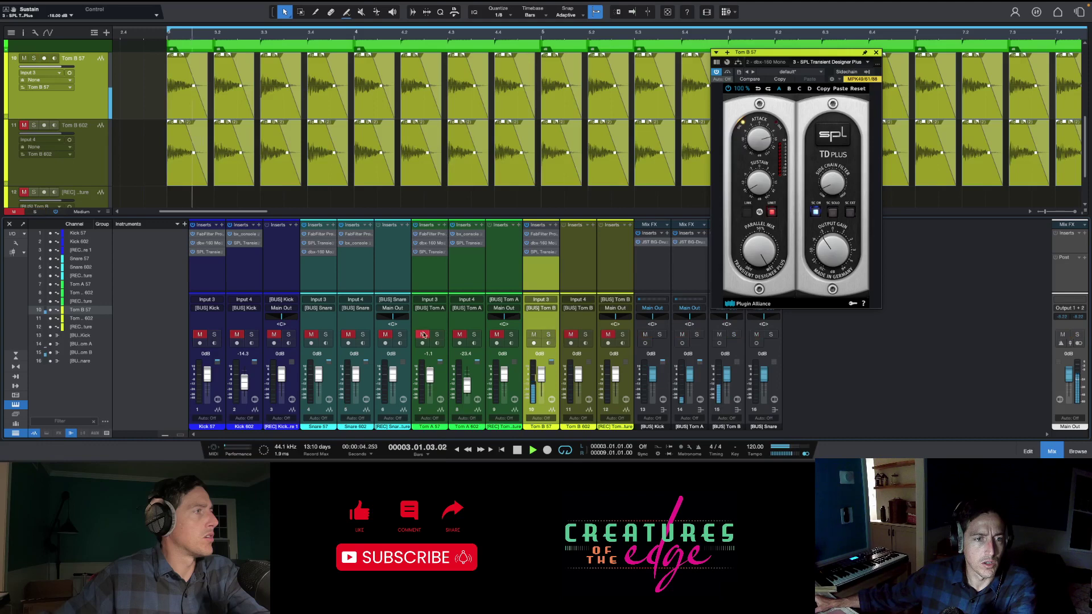
pyautogui.click(437, 336)
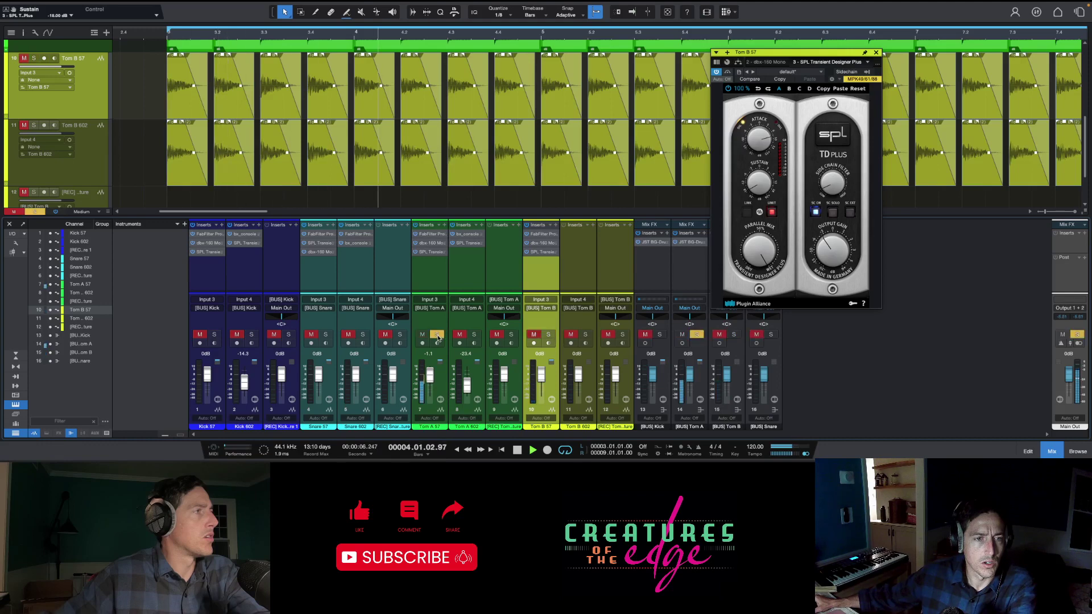
pyautogui.click(431, 235)
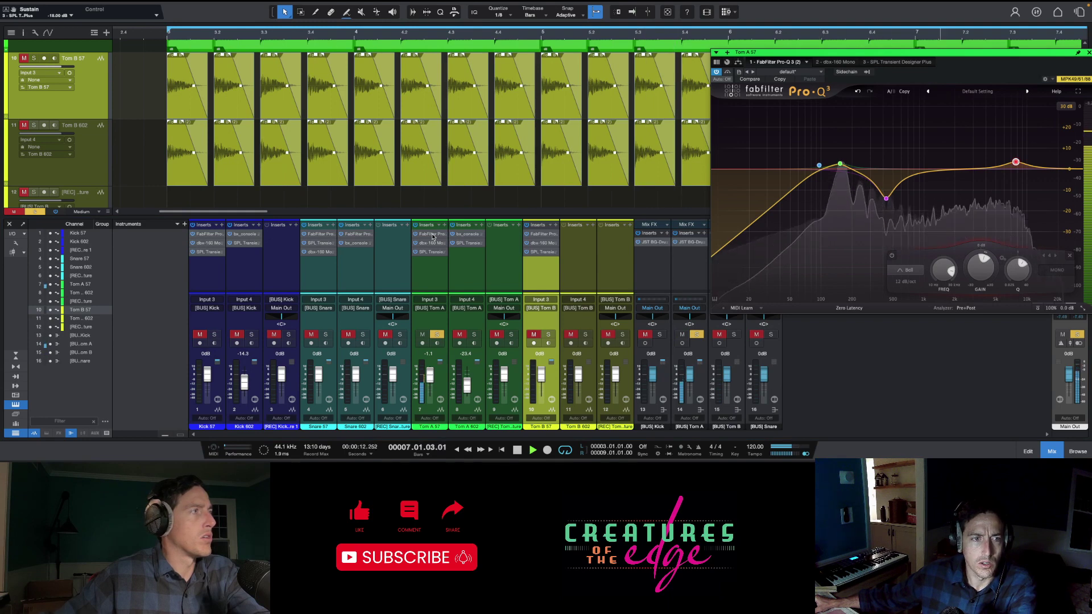
pyautogui.click(430, 244)
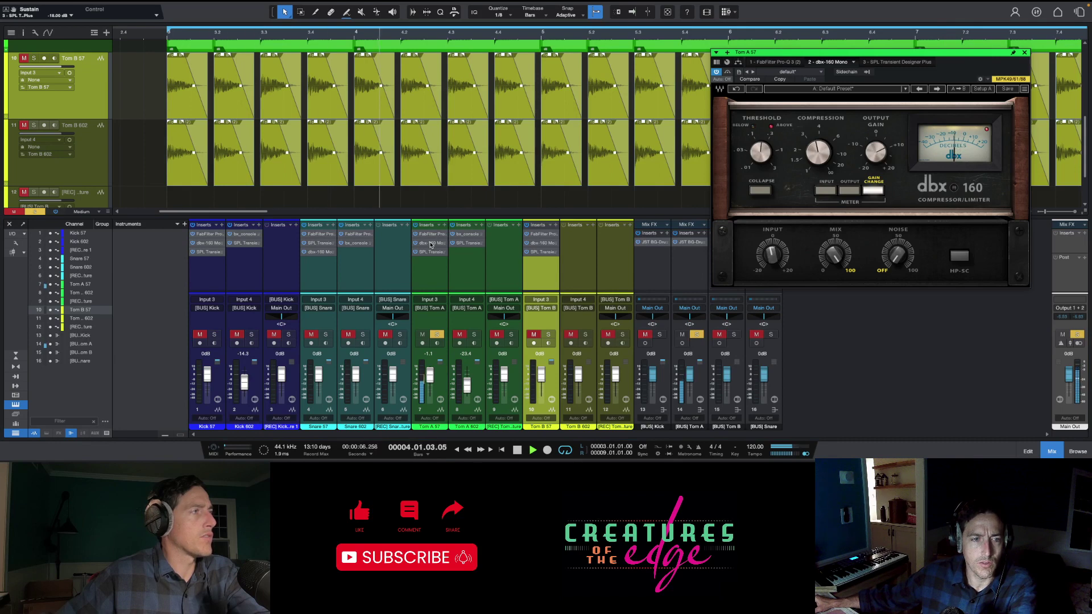
# With Tom B 57 soloed, set its dbx-160 compression to about 3.5 and its Transient Designer attack to about 11 dB, and close the plug-in
pyautogui.click(547, 335)
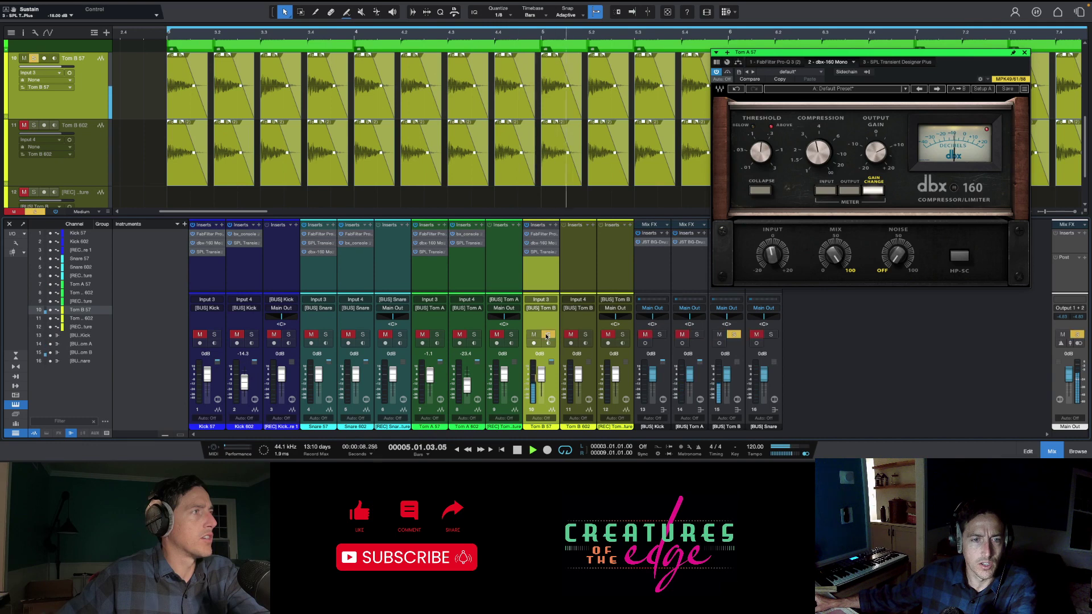
pyautogui.click(541, 245)
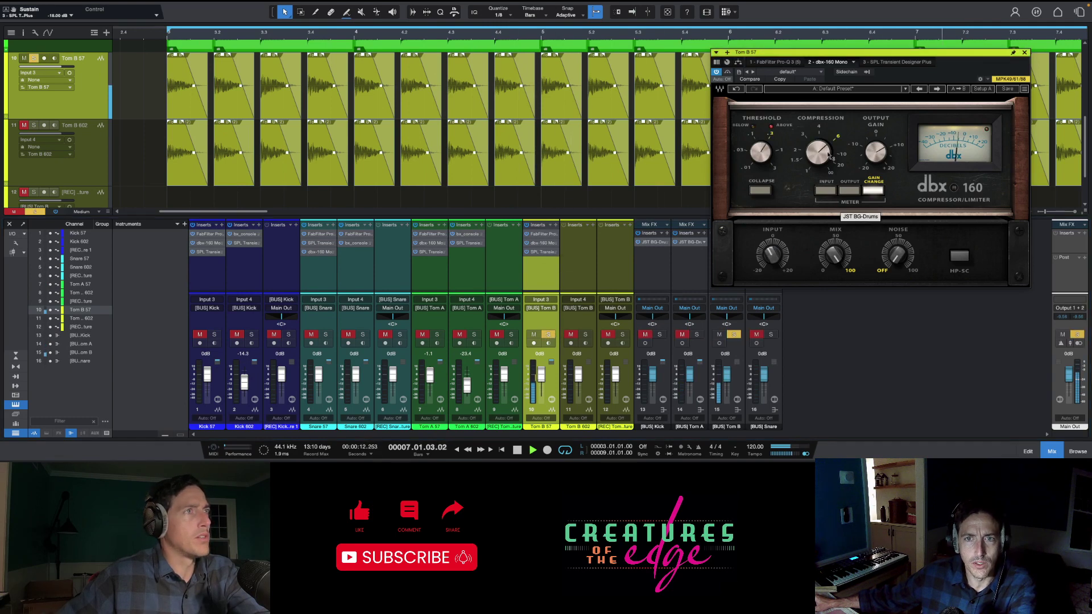
pyautogui.moveTo(828, 155); pyautogui.dragTo(829, 158)
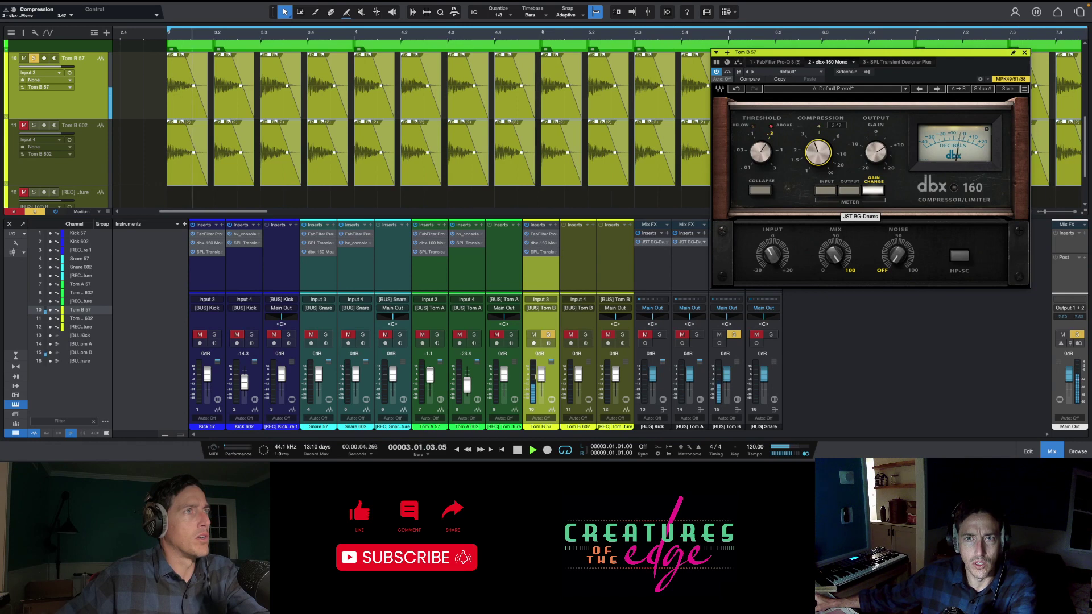
pyautogui.moveTo(818, 152); pyautogui.dragTo(818, 151)
pyautogui.click(542, 254)
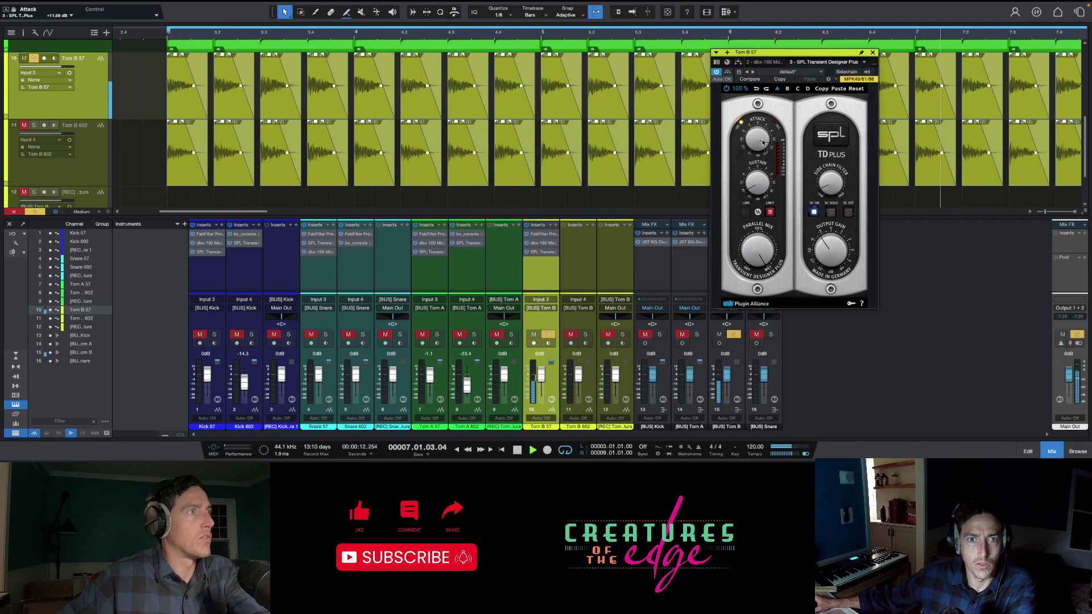
pyautogui.click(872, 53)
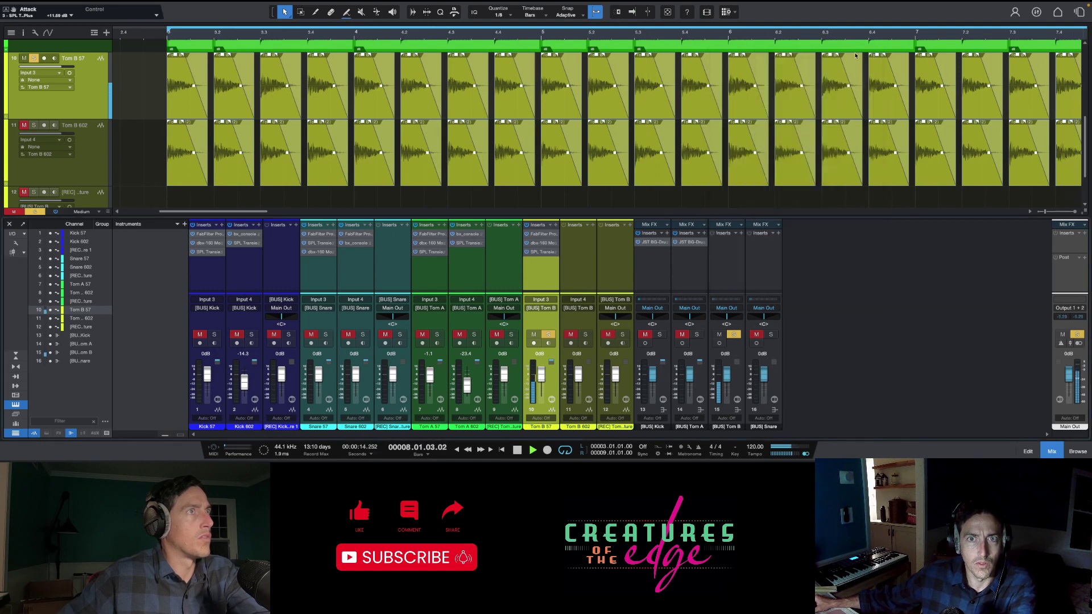
# Delete the Tom B 57 and Tom B 602 clips at 6.2
pyautogui.click(710, 44)
pyautogui.press('f')
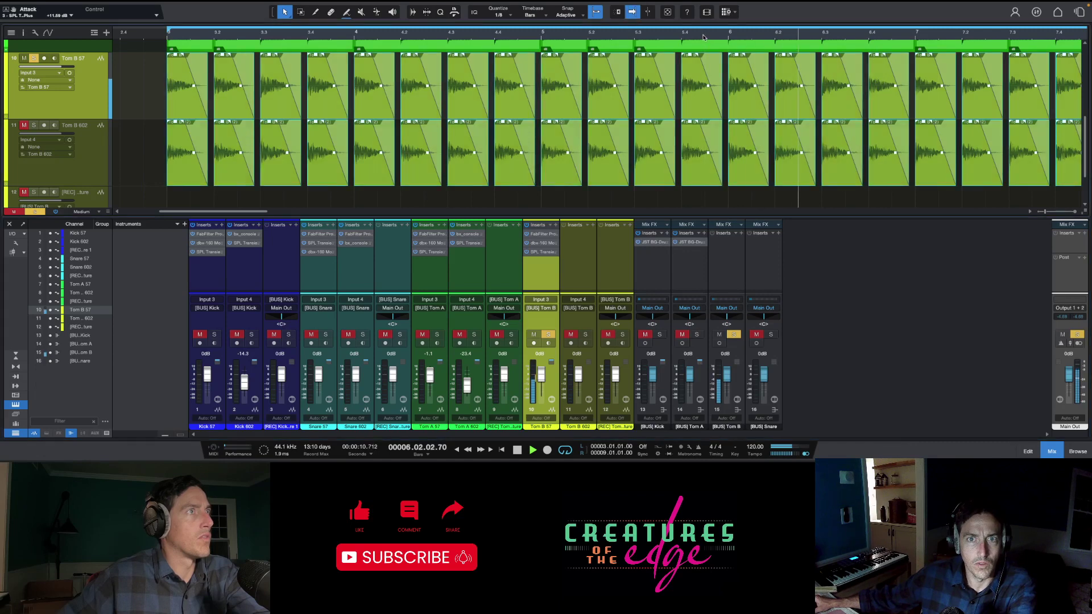
pyautogui.click(790, 171)
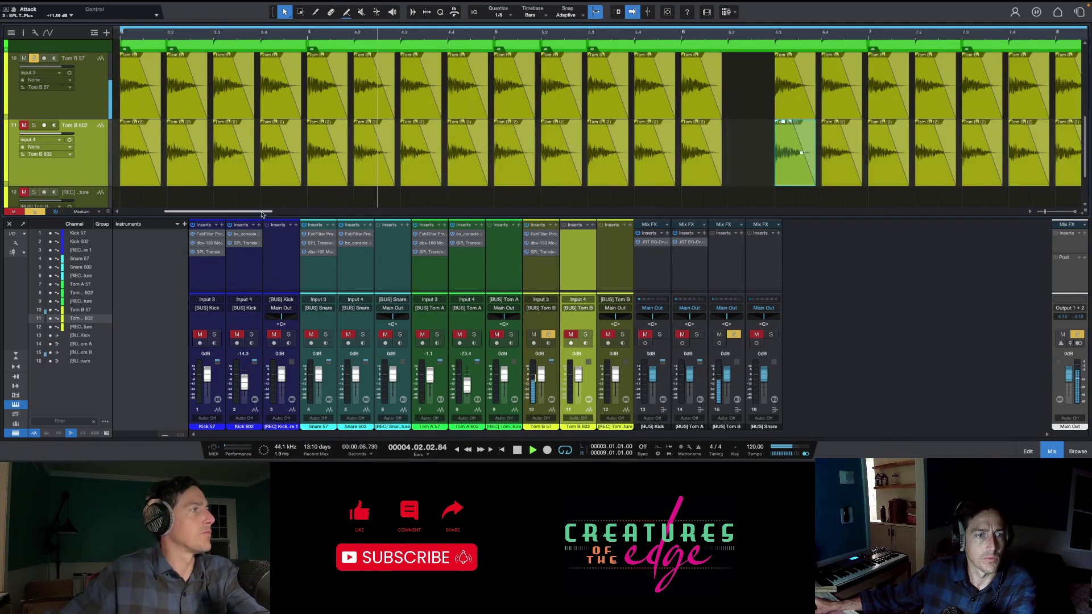
# Slightly lower the clip volume of the Tom B 57 and Tom B 602 hits at 8.4 and at 8.2
pyautogui.moveTo(262, 214); pyautogui.dragTo(335, 210)
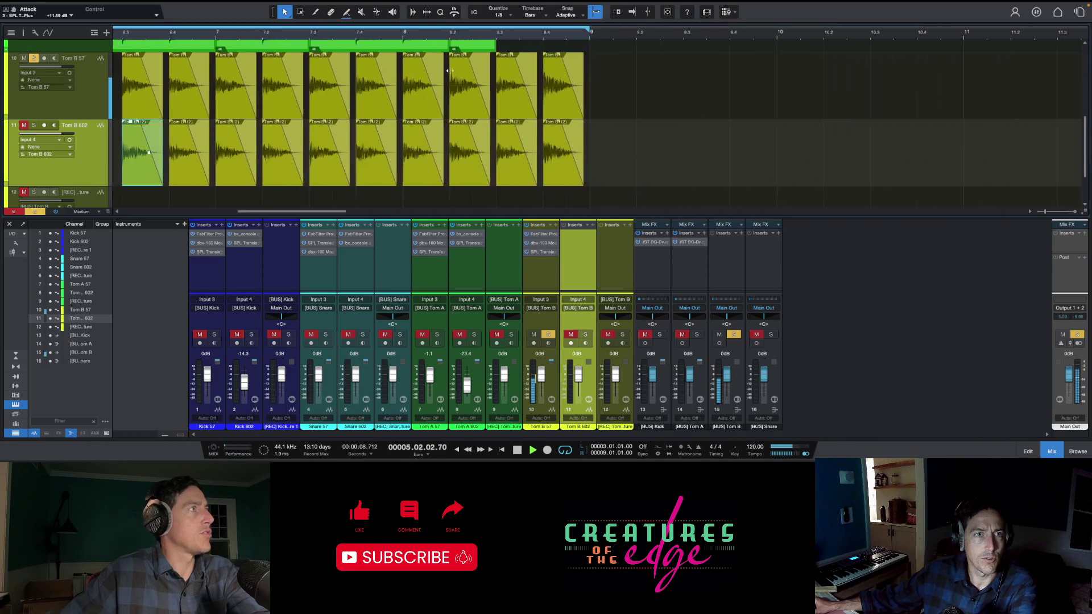
pyautogui.click(530, 83)
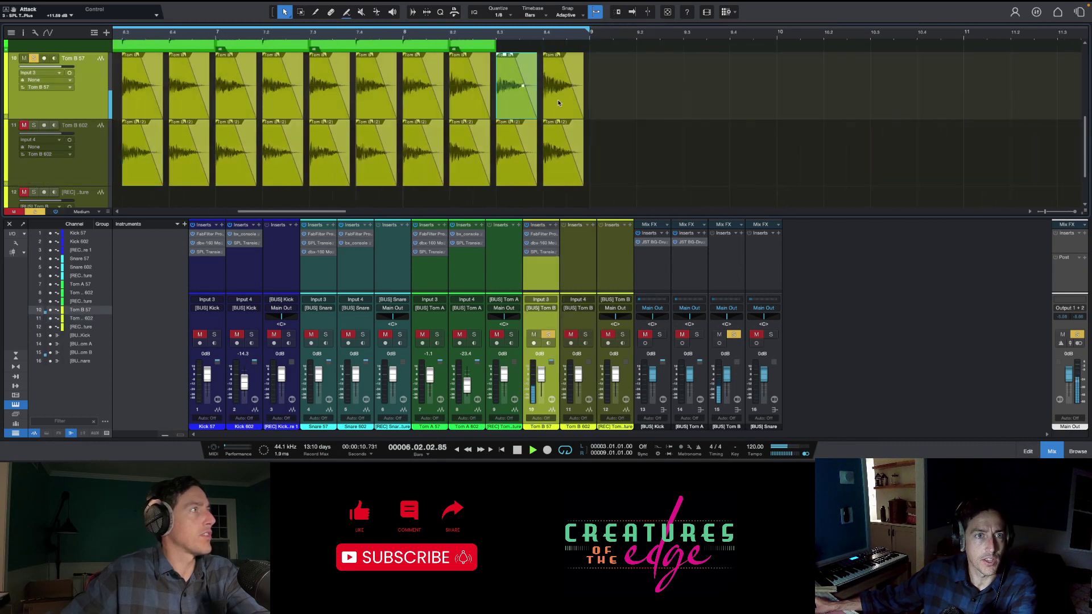
pyautogui.click(558, 103)
pyautogui.keyDown('shift'); pyautogui.click(553, 150); pyautogui.keyUp('shift')
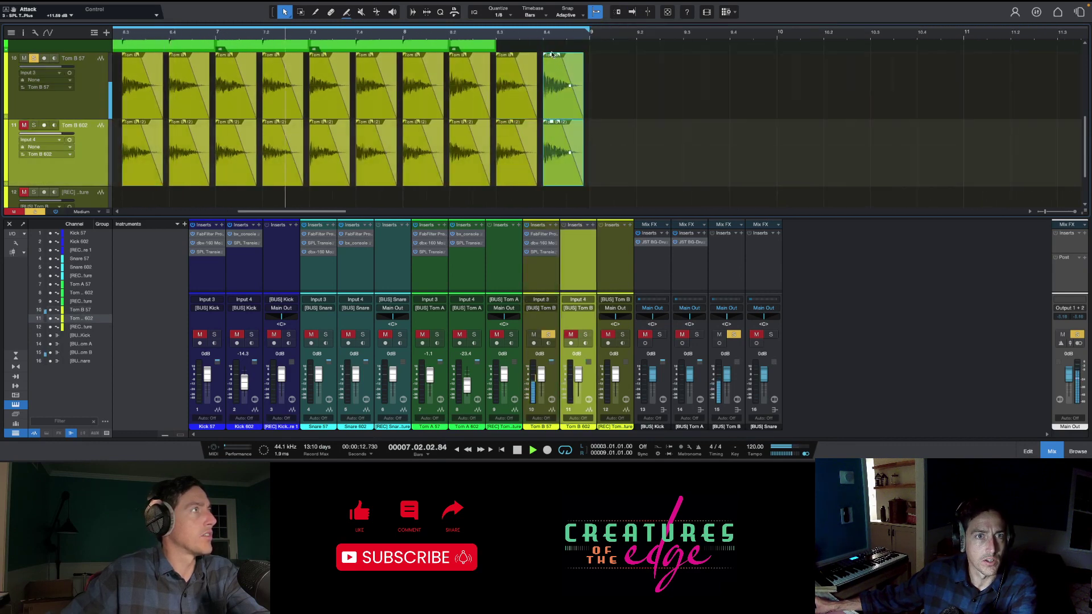
pyautogui.moveTo(552, 54); pyautogui.dragTo(551, 59)
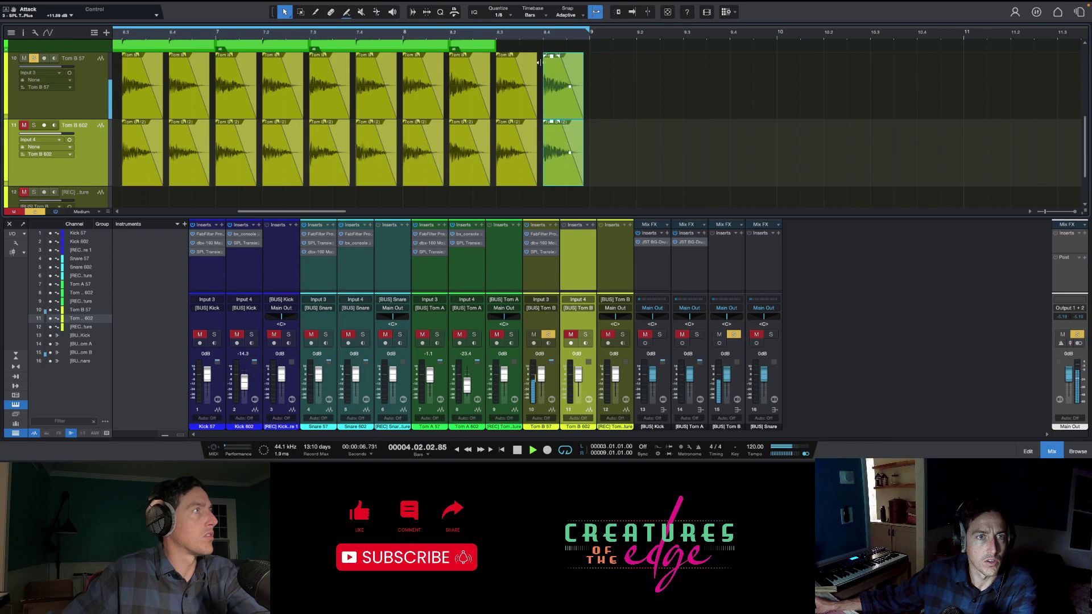
pyautogui.click(464, 84)
pyautogui.keyDown('shift'); pyautogui.click(454, 155); pyautogui.keyUp('shift')
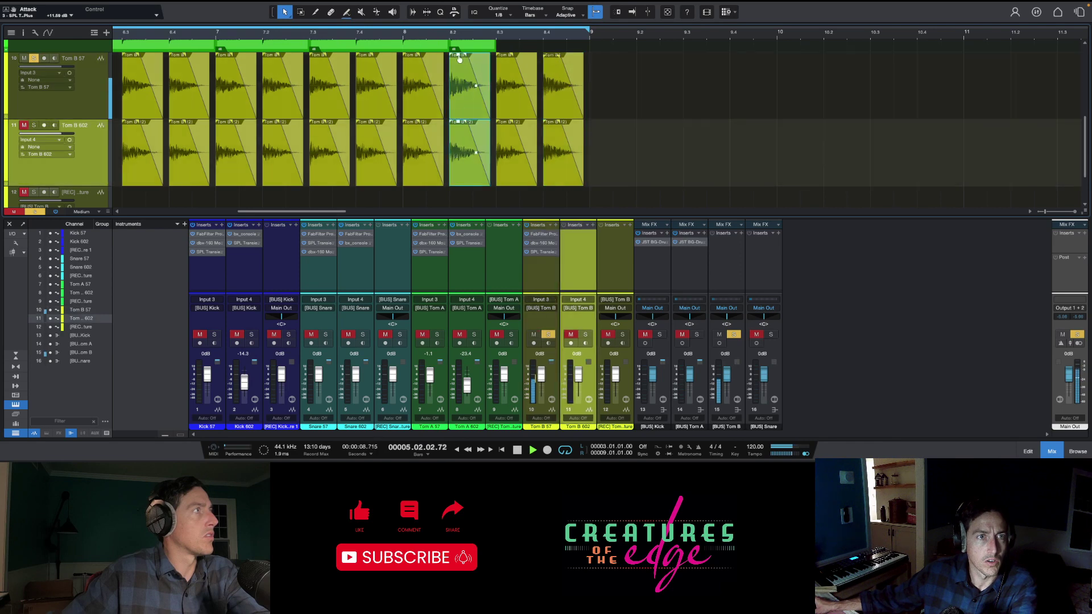
pyautogui.moveTo(459, 59); pyautogui.dragTo(459, 61)
# Copy the Tom B 57 and Tom B 602 clips from 8.4 into the empty spot at 6.2
pyautogui.moveTo(625, 53); pyautogui.dragTo(568, 148)
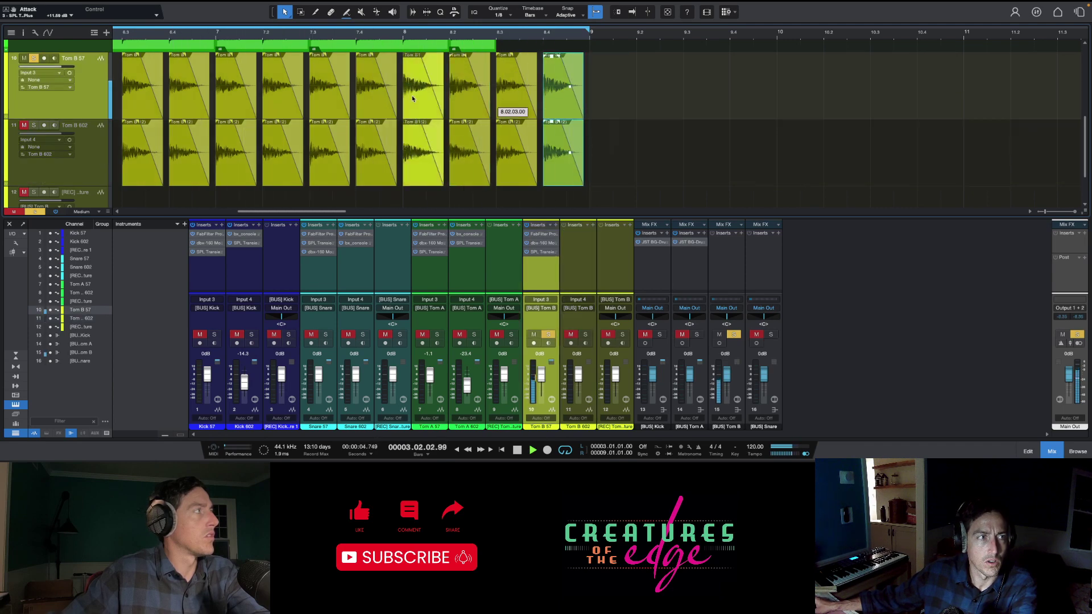
pyautogui.hscroll(-3, 157, 102)
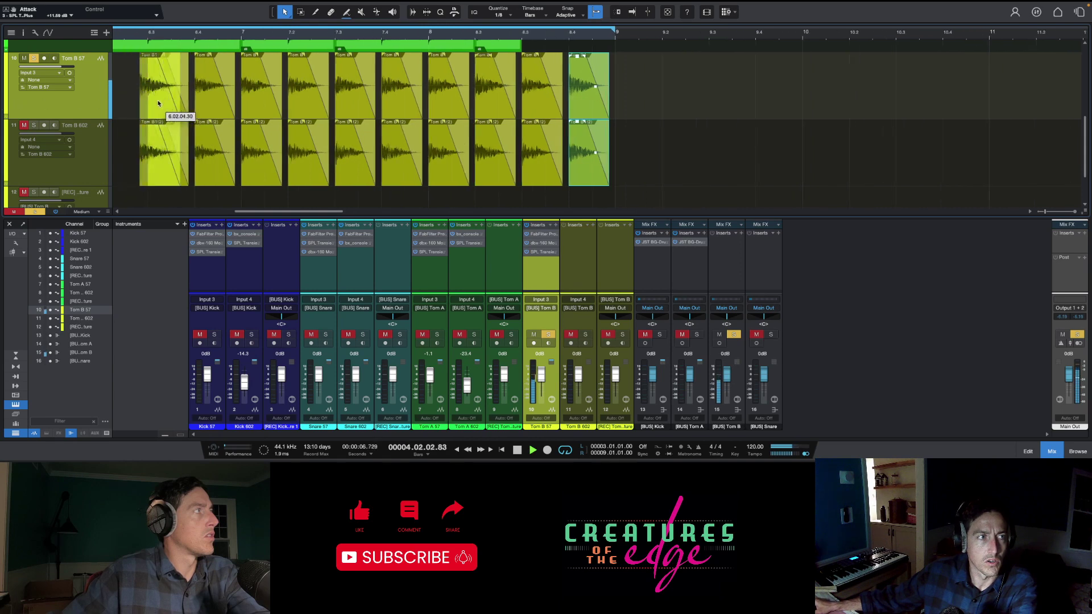
pyautogui.click(157, 102)
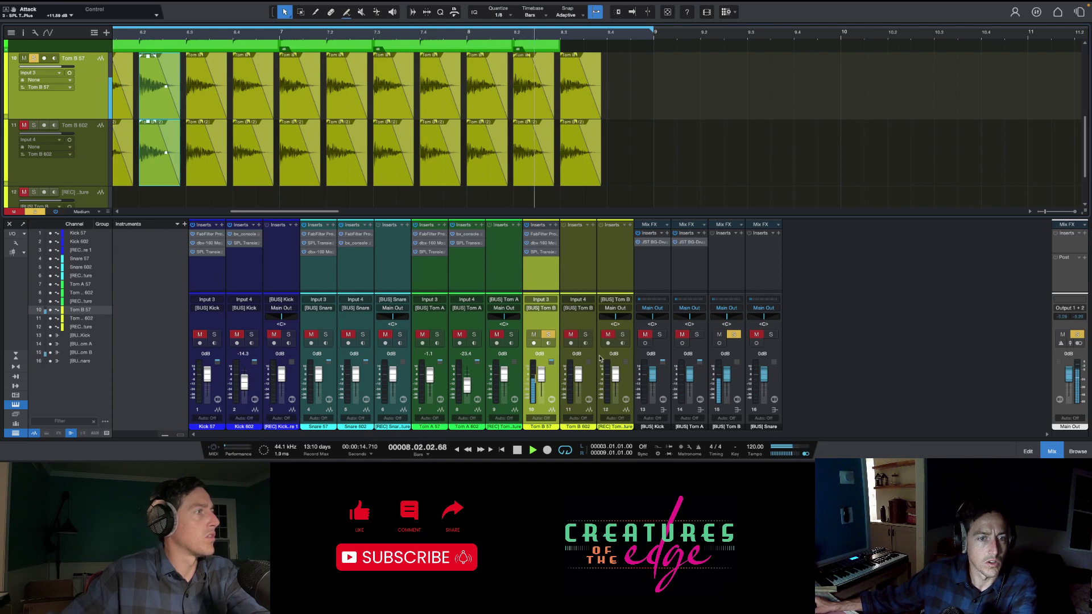
# Compare Tom B 57 with its inserts bypassed and active during playback, and stop playback
pyautogui.press('space')
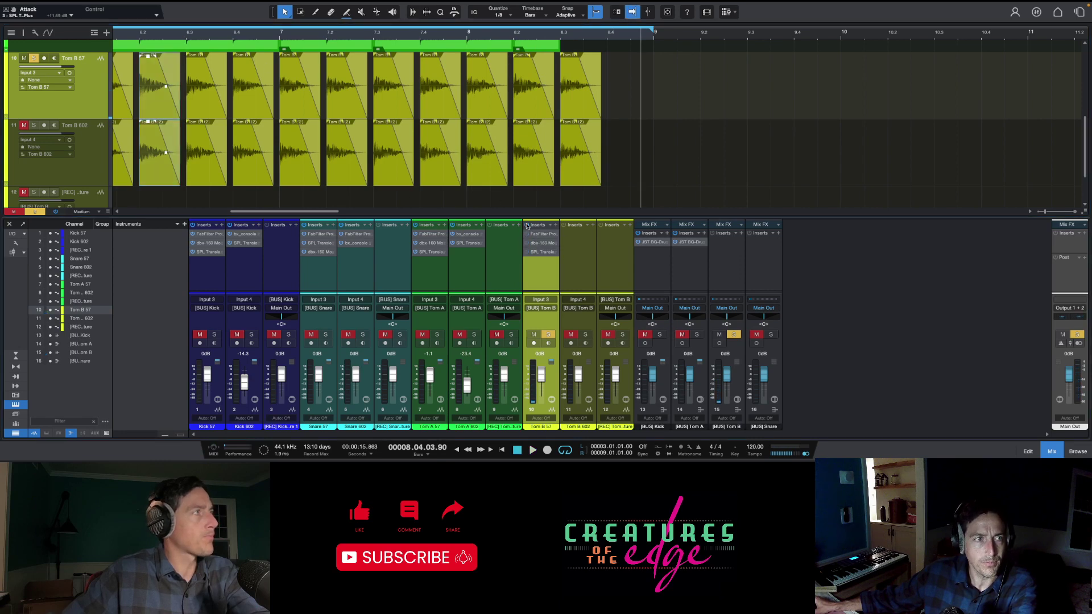
pyautogui.press('space')
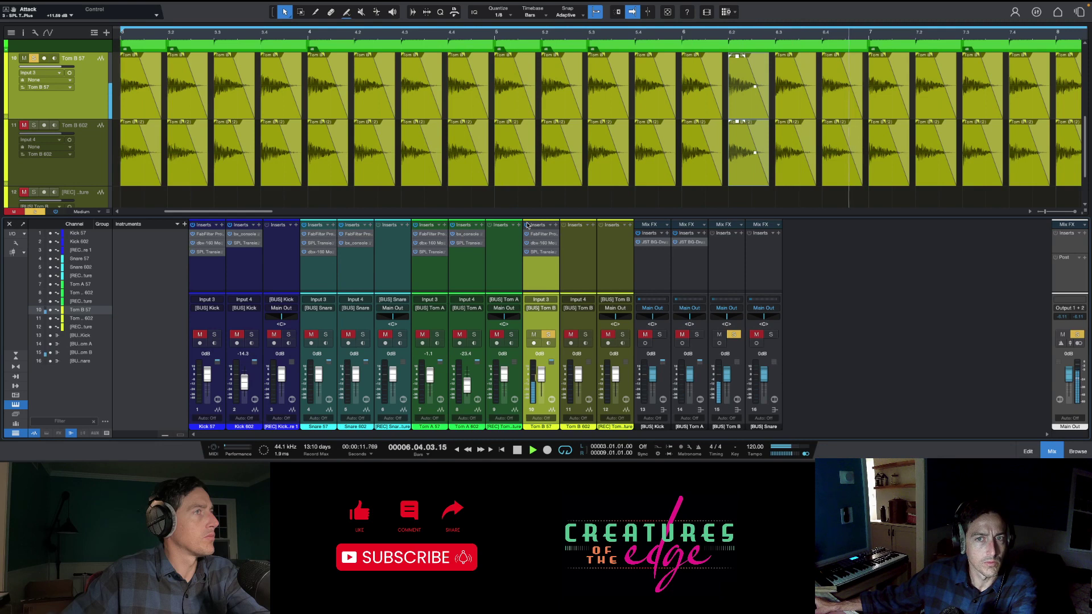
pyautogui.press('space')
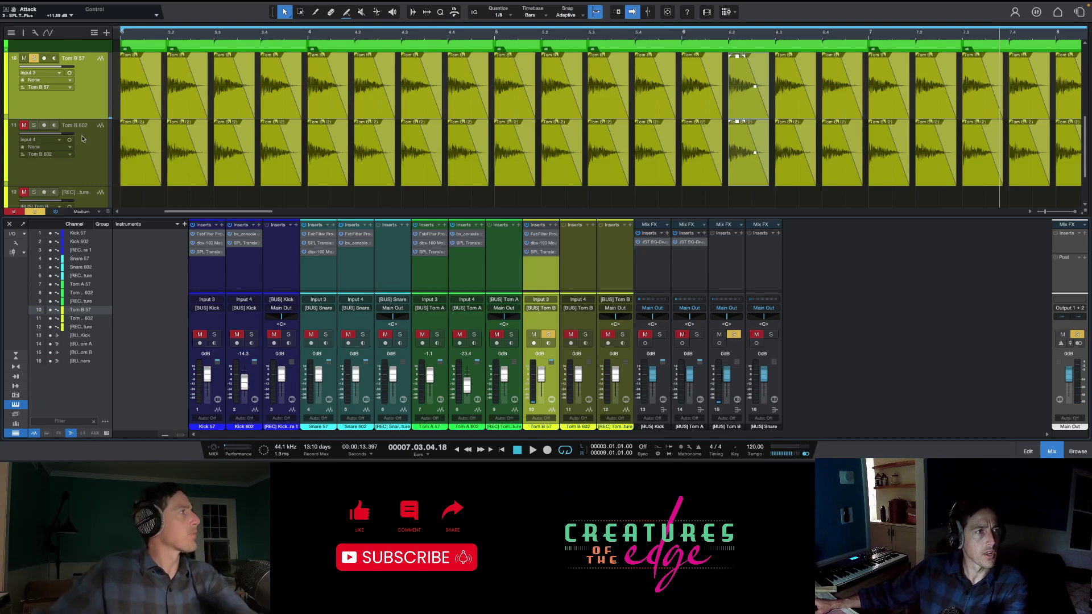
# Select the Tom B 602 track and turn off the solo on Tom B 57
pyautogui.click(52, 126)
pyautogui.click(32, 60)
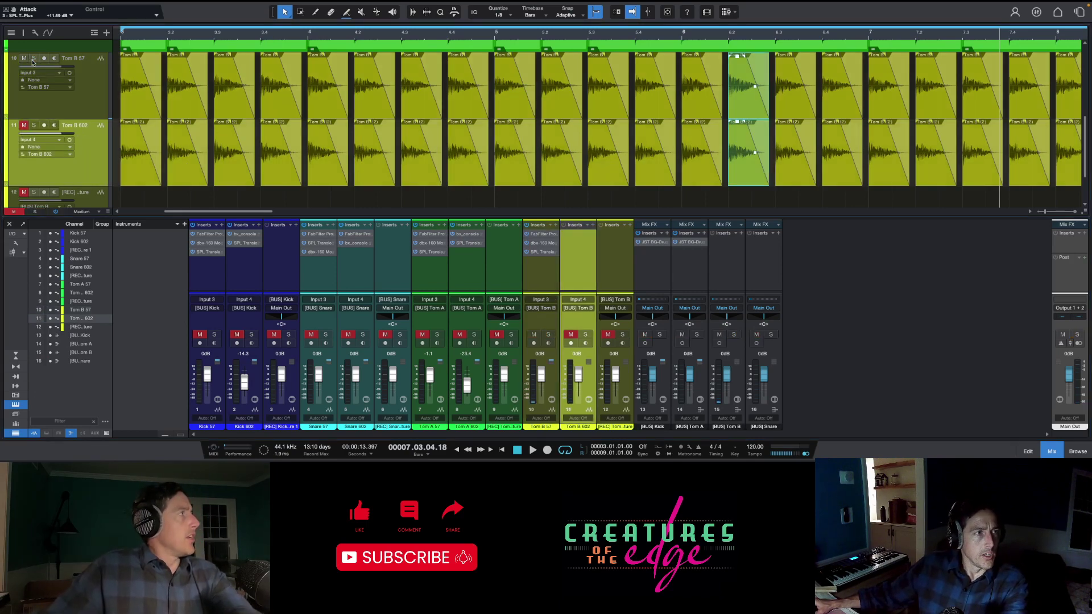
# Solo the Tom B 602 track
pyautogui.click(34, 125)
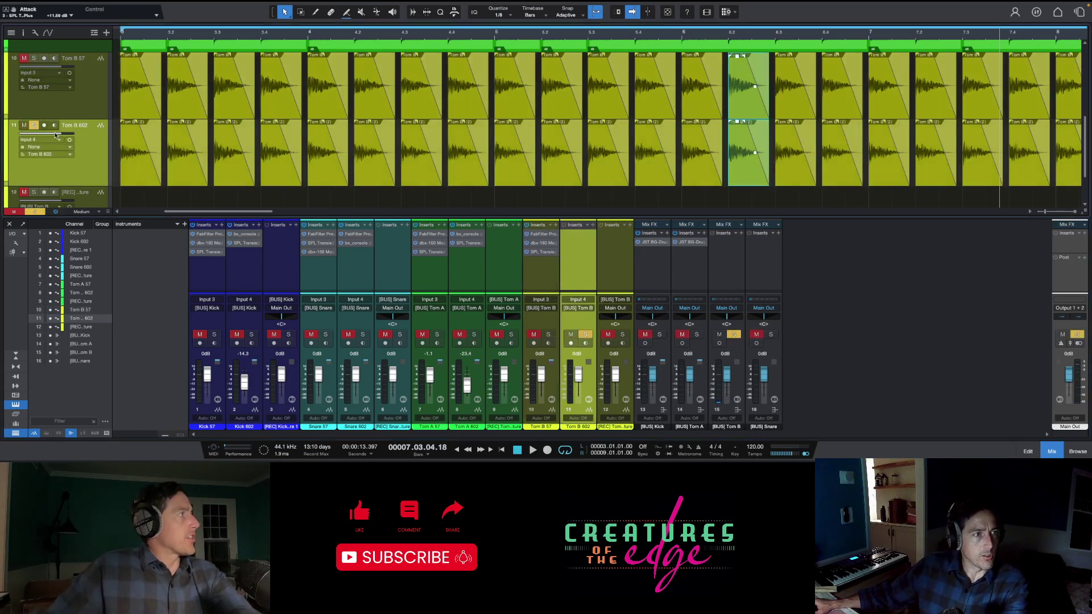
pyautogui.click(587, 226)
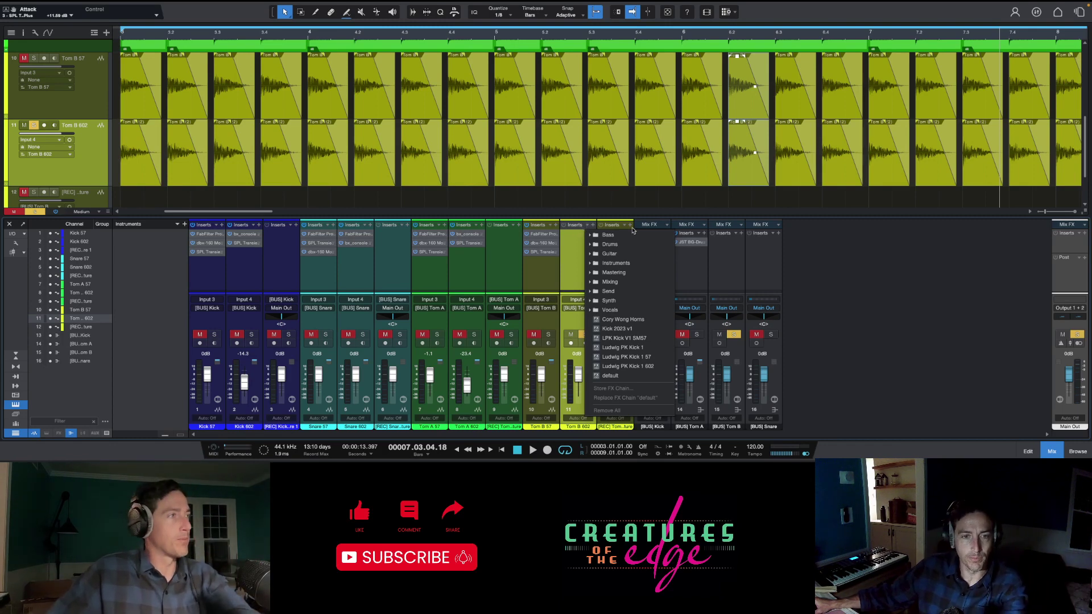
pyautogui.click(614, 237)
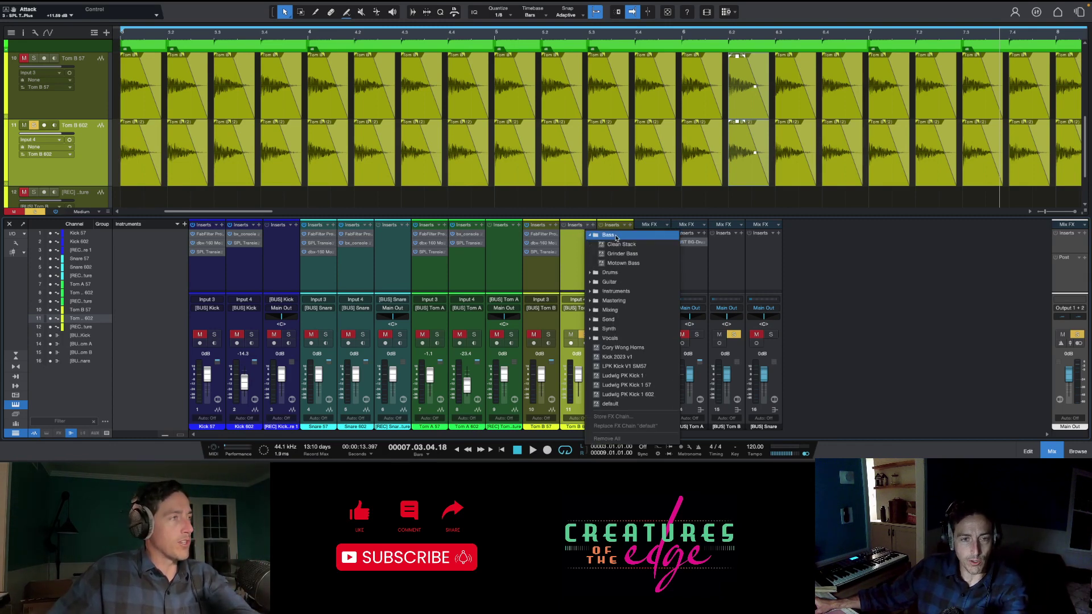
pyautogui.click(568, 238)
pyautogui.click(587, 225)
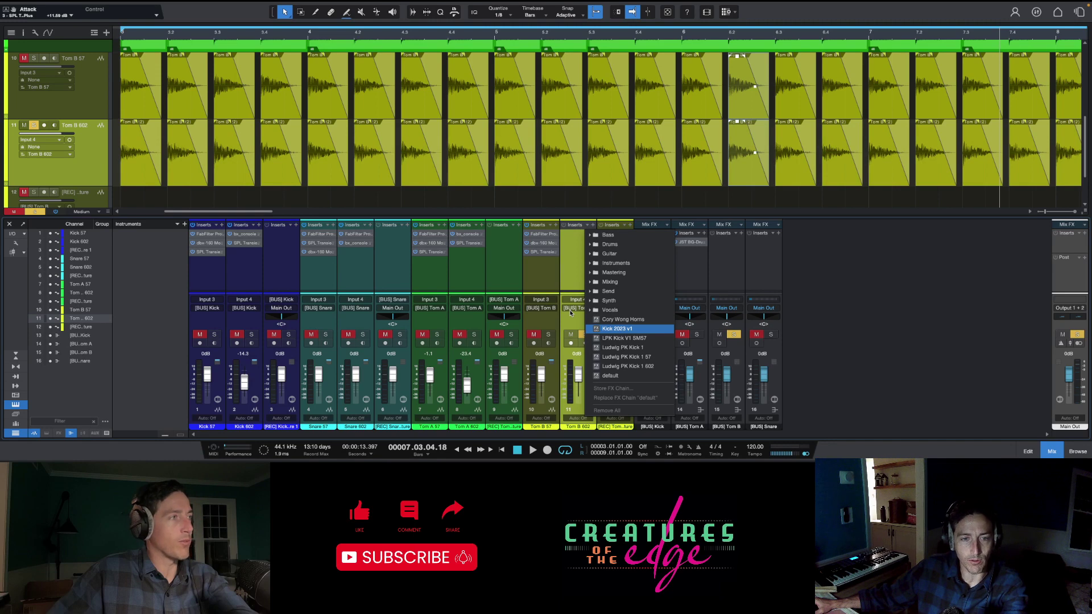
pyautogui.click(578, 266)
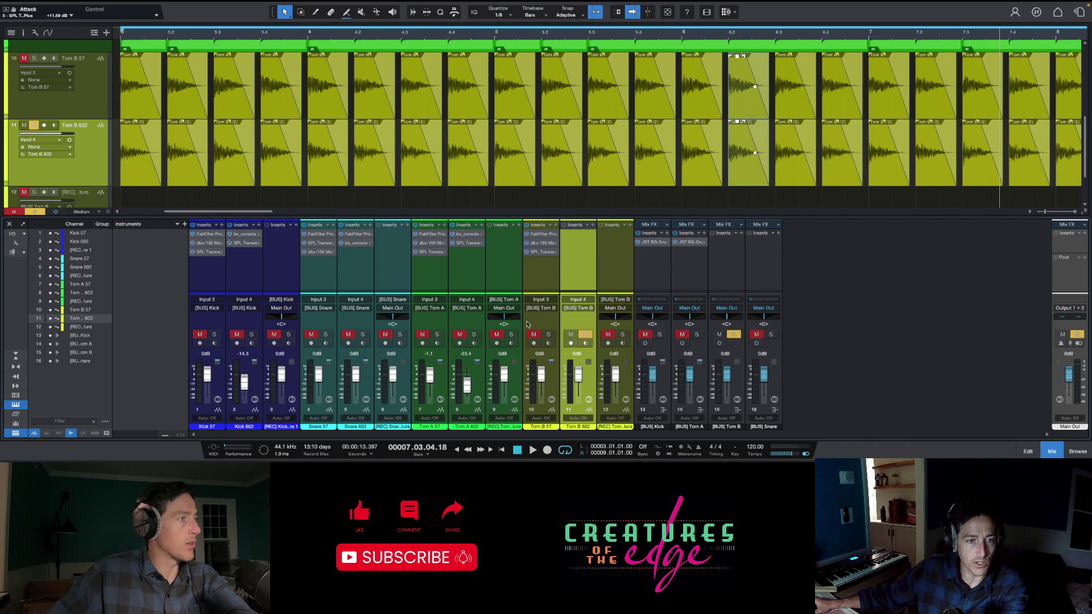
pyautogui.click(588, 226)
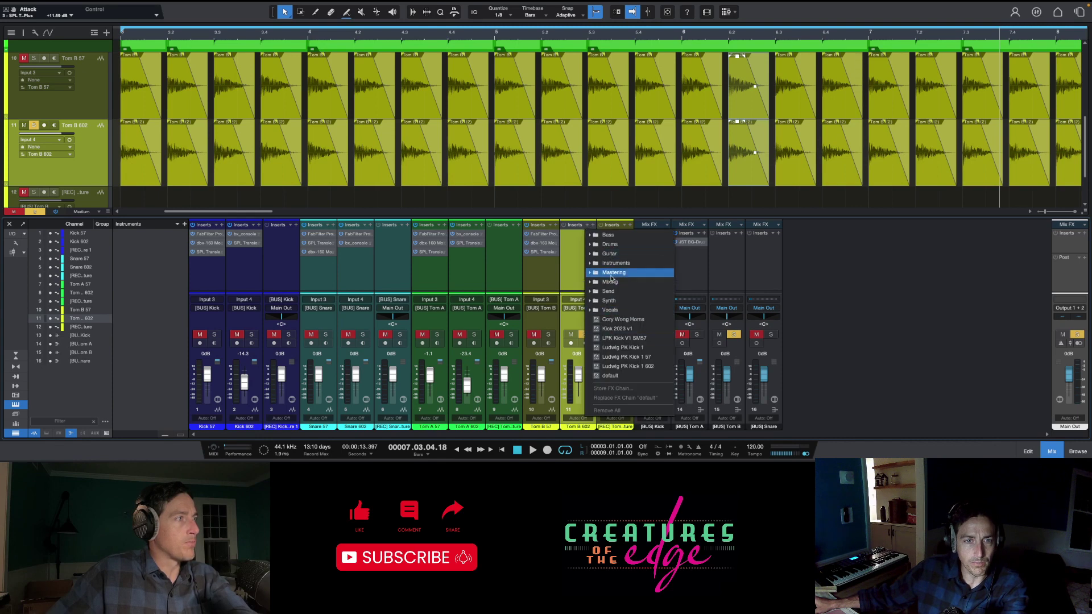
# Insert bx_console SSL 4000 E on Tom B 602 and raise its high-pass filter frequency
pyautogui.click(592, 225)
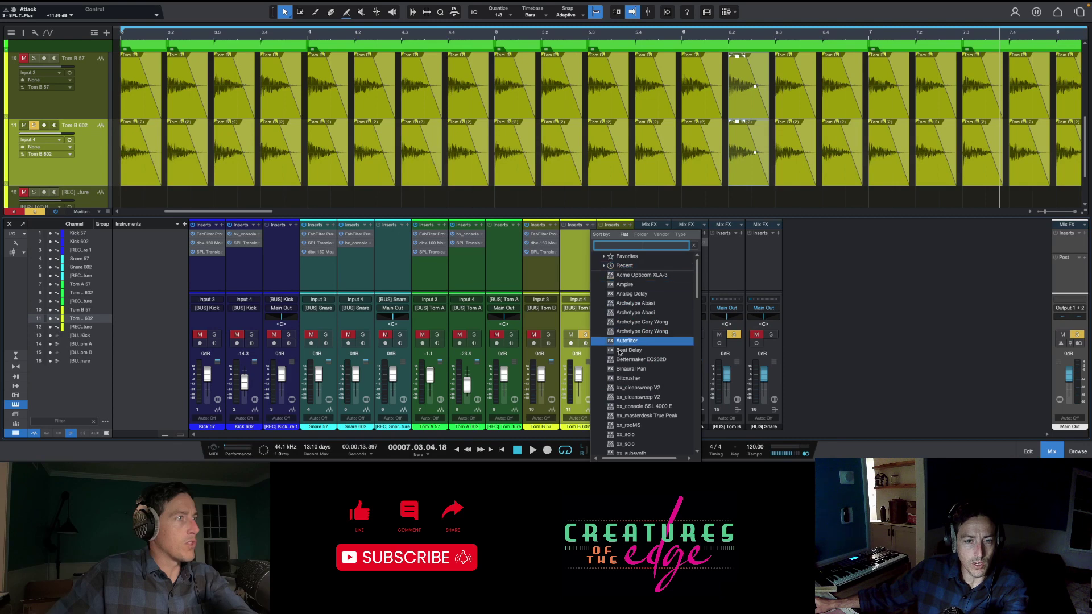
pyautogui.scroll(-3, 622, 350)
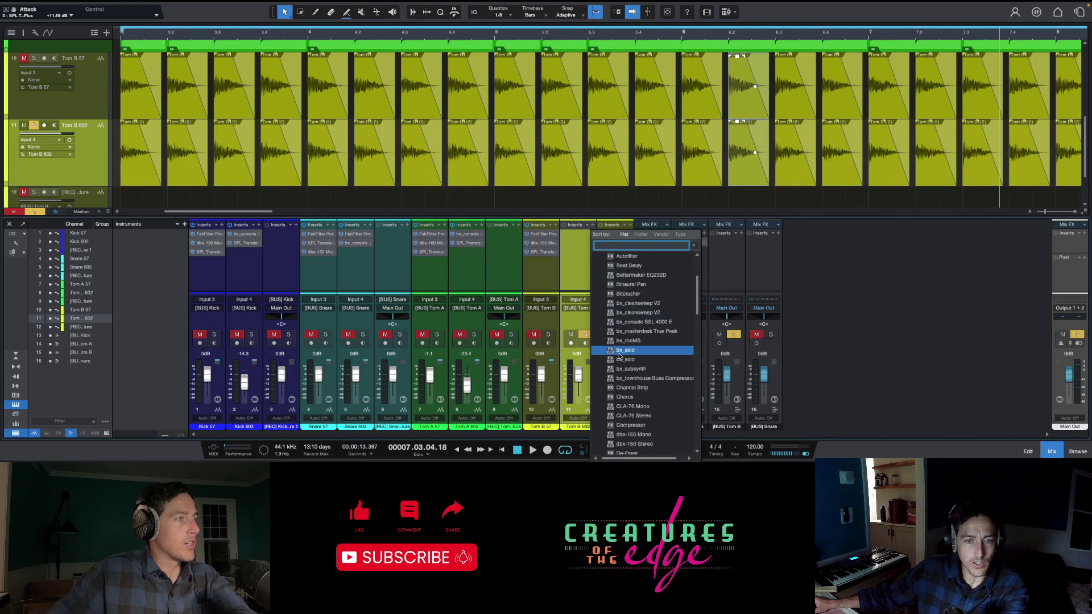
pyautogui.click(645, 321)
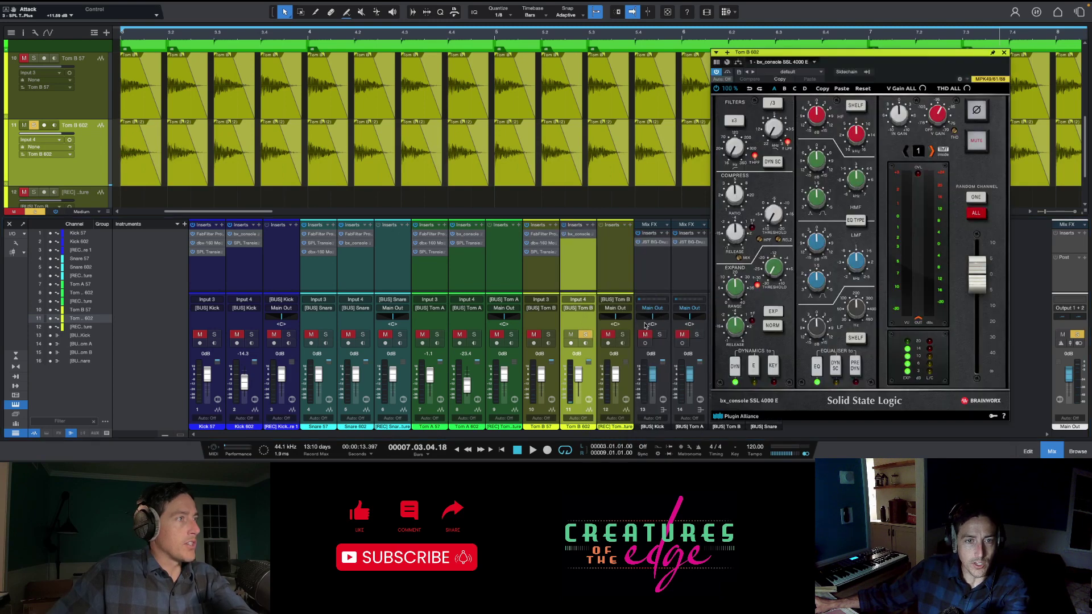
pyautogui.moveTo(734, 150); pyautogui.dragTo(734, 133)
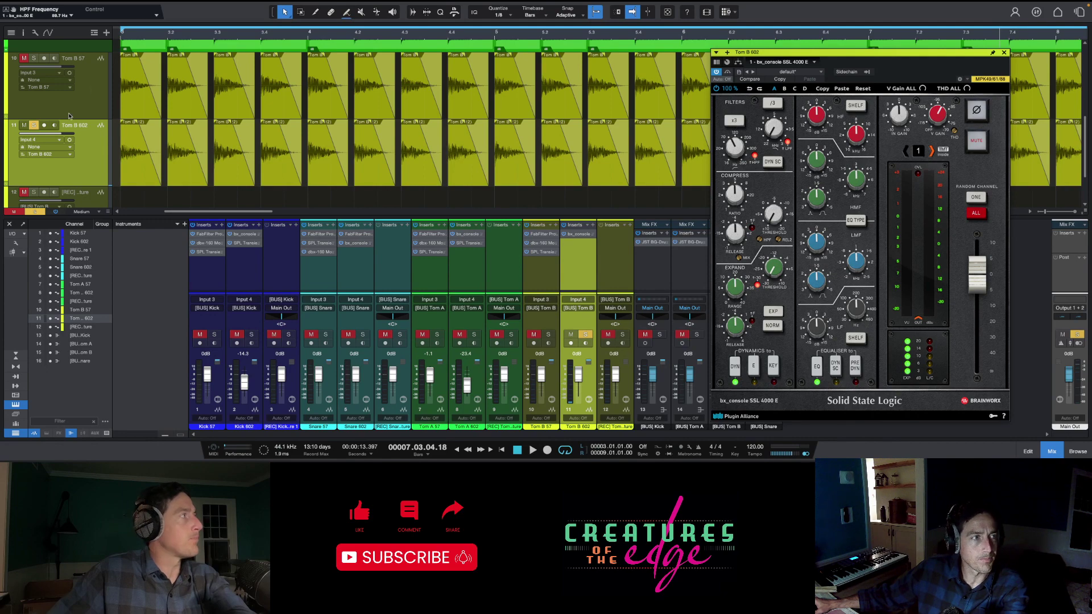
# Play from bar 3 and adjust the console's compressor threshold and input gain for Tom B 602
pyautogui.click(121, 36)
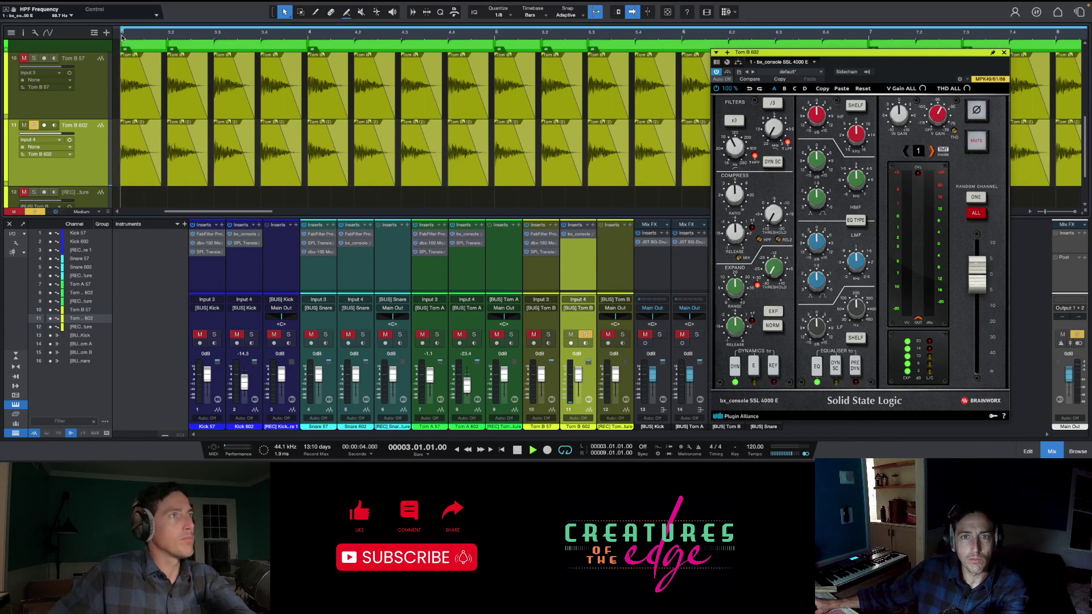
pyautogui.press('space')
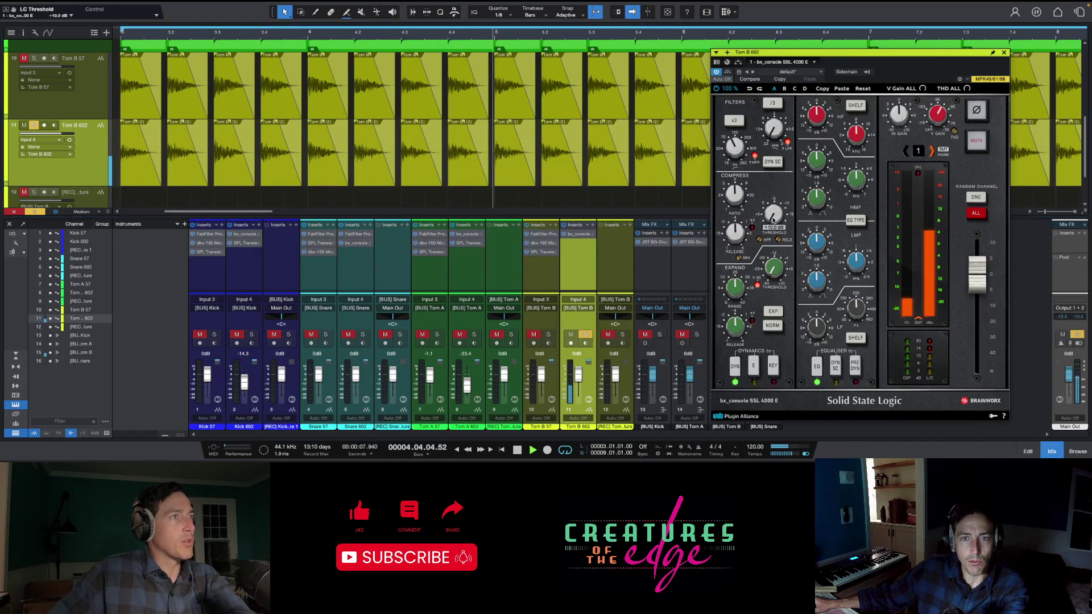
pyautogui.moveTo(782, 221); pyautogui.dragTo(775, 172)
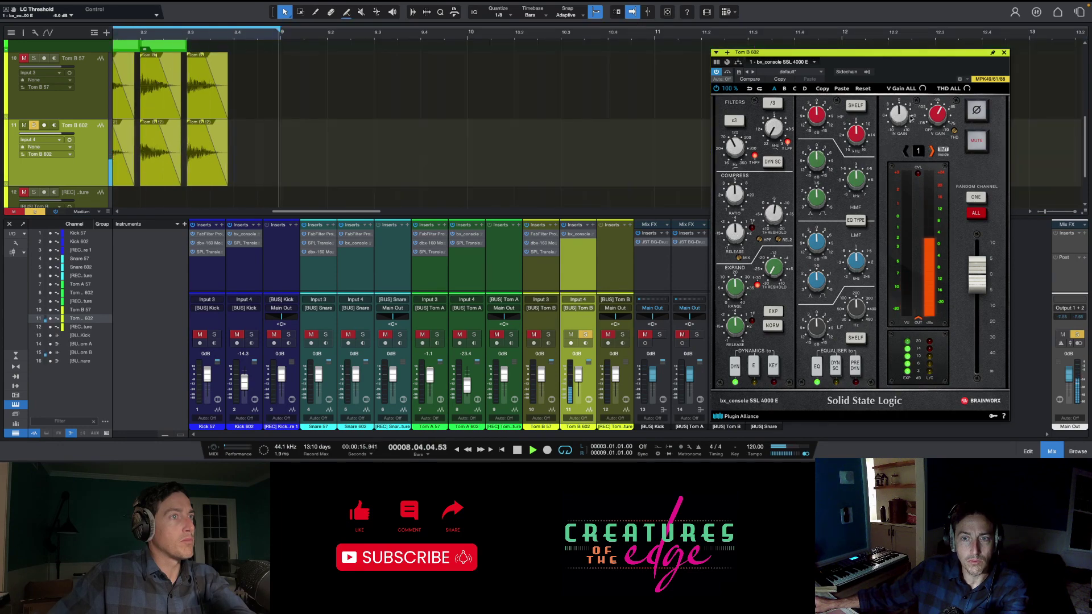
pyautogui.moveTo(899, 114); pyautogui.dragTo(908, 106)
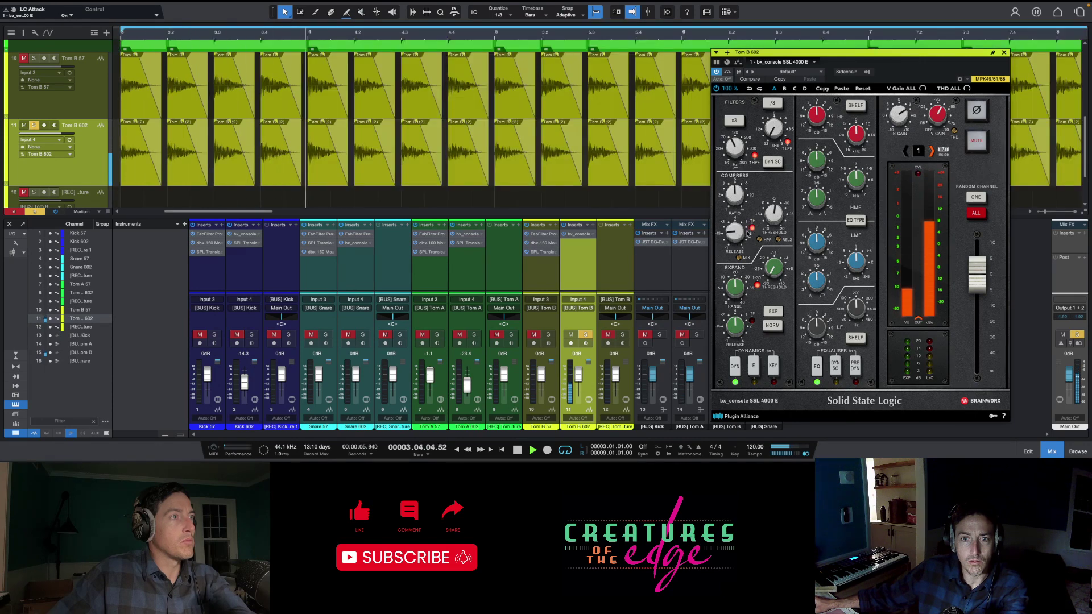
# Refine the Tom B 602 compressor with a longer release, a ratio of about 4:1 and a readjusted threshold
pyautogui.moveTo(733, 231)
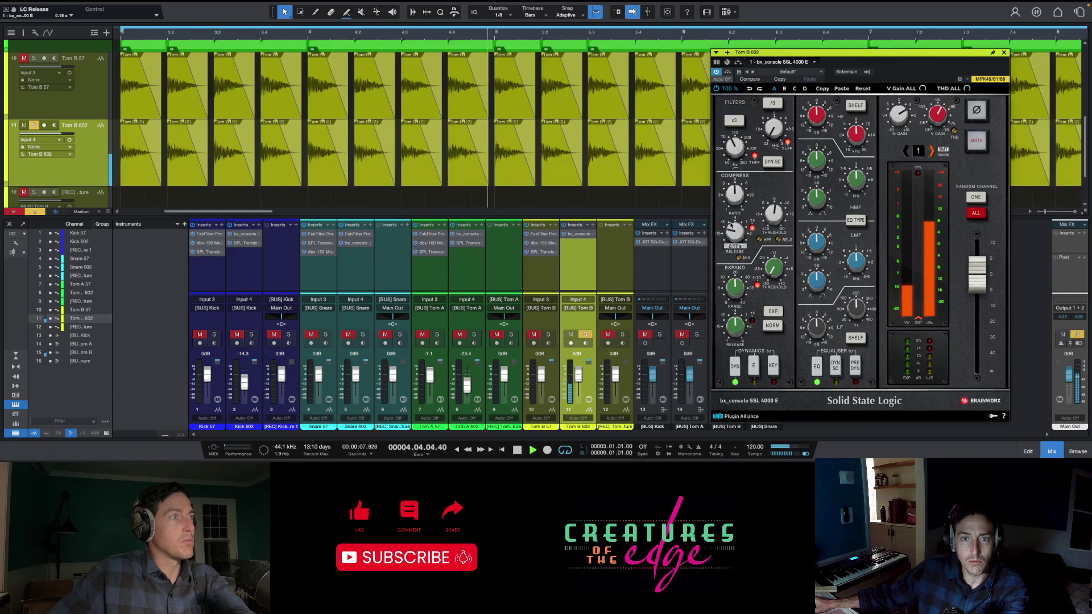
pyautogui.moveTo(733, 229); pyautogui.dragTo(745, 199)
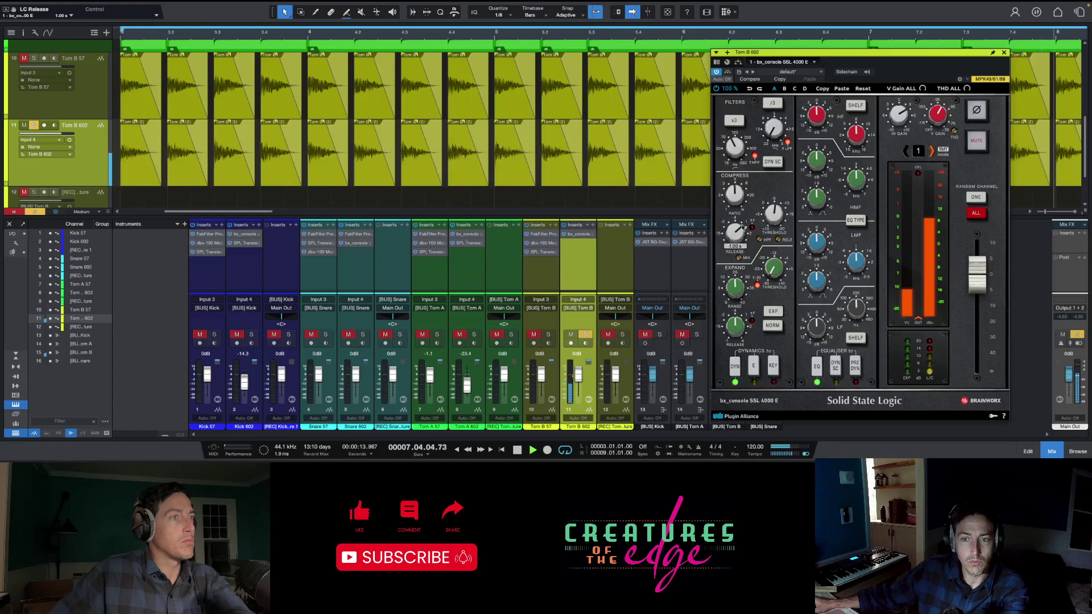
pyautogui.scroll(2, 743, 226)
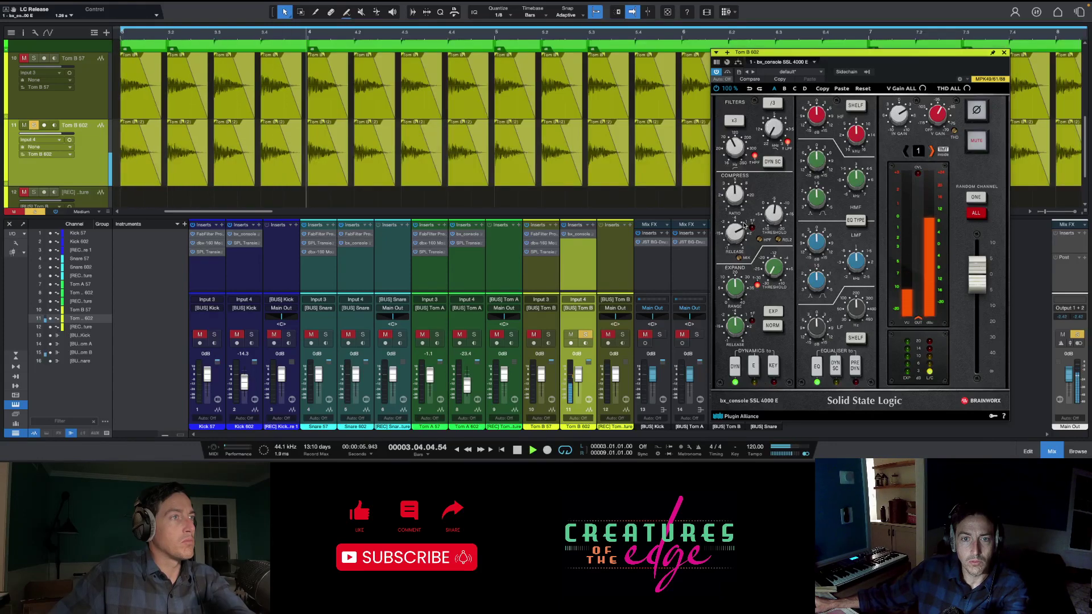
pyautogui.moveTo(740, 194)
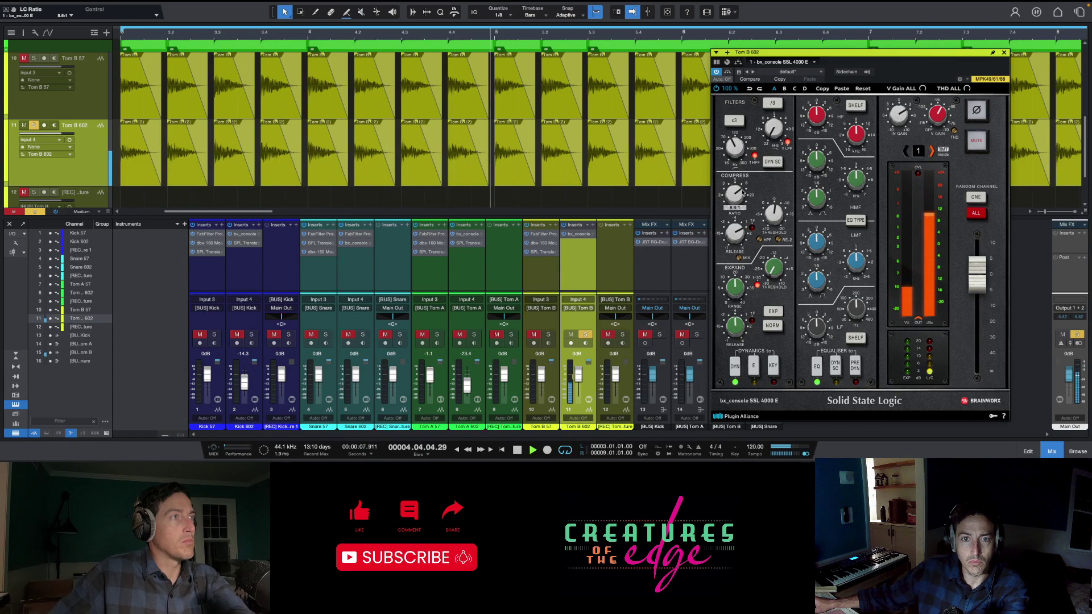
pyautogui.moveTo(740, 193)
pyautogui.mouseDown()
pyautogui.moveTo(748, 185)
pyautogui.moveTo(732, 212)
pyautogui.mouseUp()
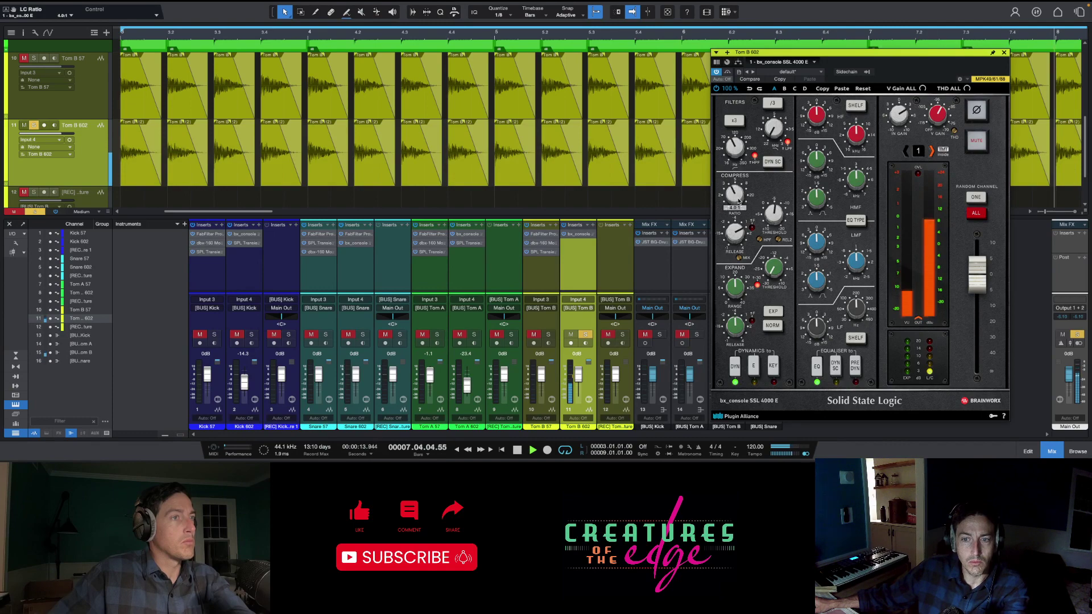
pyautogui.moveTo(740, 233)
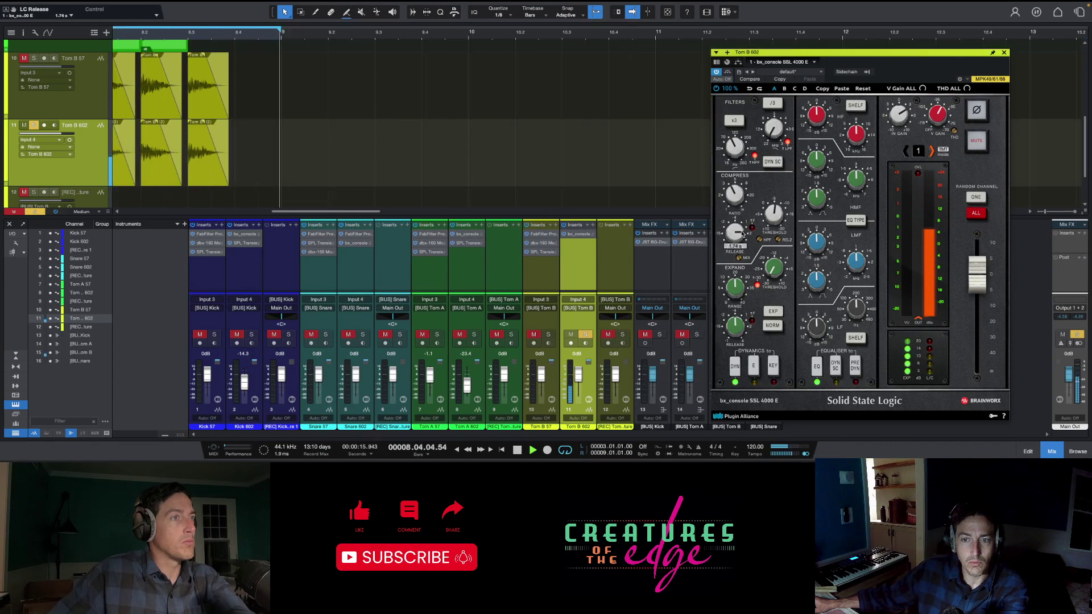
pyautogui.moveTo(773, 210)
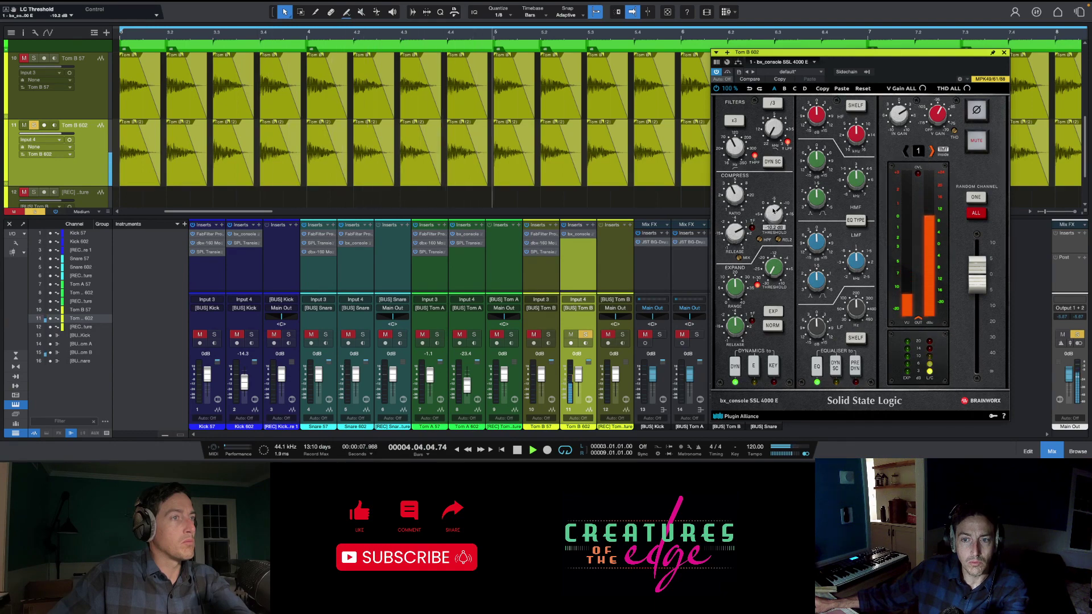
pyautogui.moveTo(774, 210); pyautogui.dragTo(773, 204)
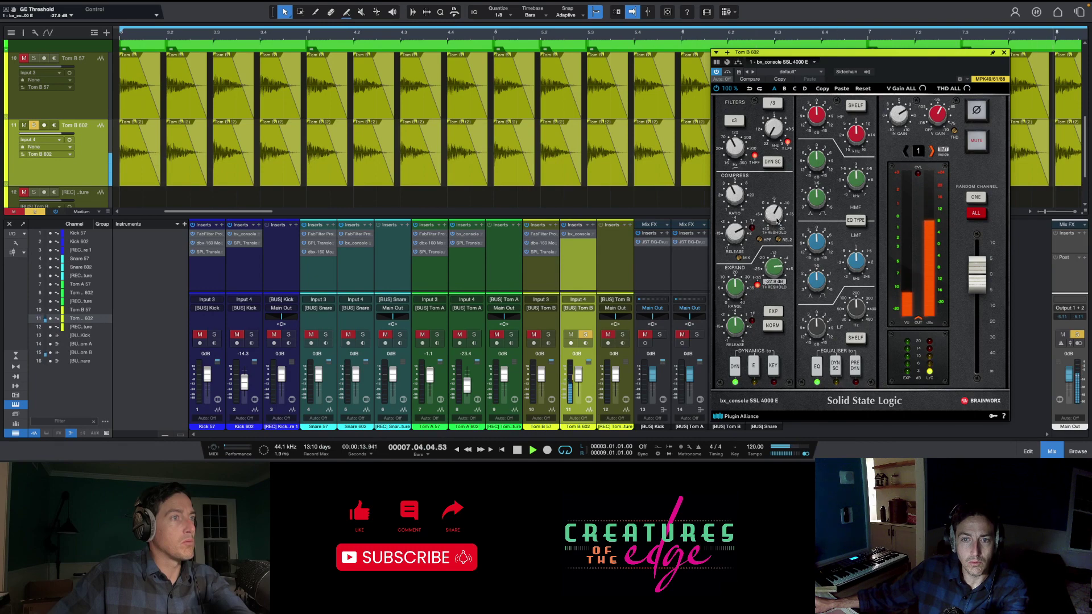
# Try gate mode in the console's expander section with different release settings, and return to expander mode
pyautogui.click(772, 311)
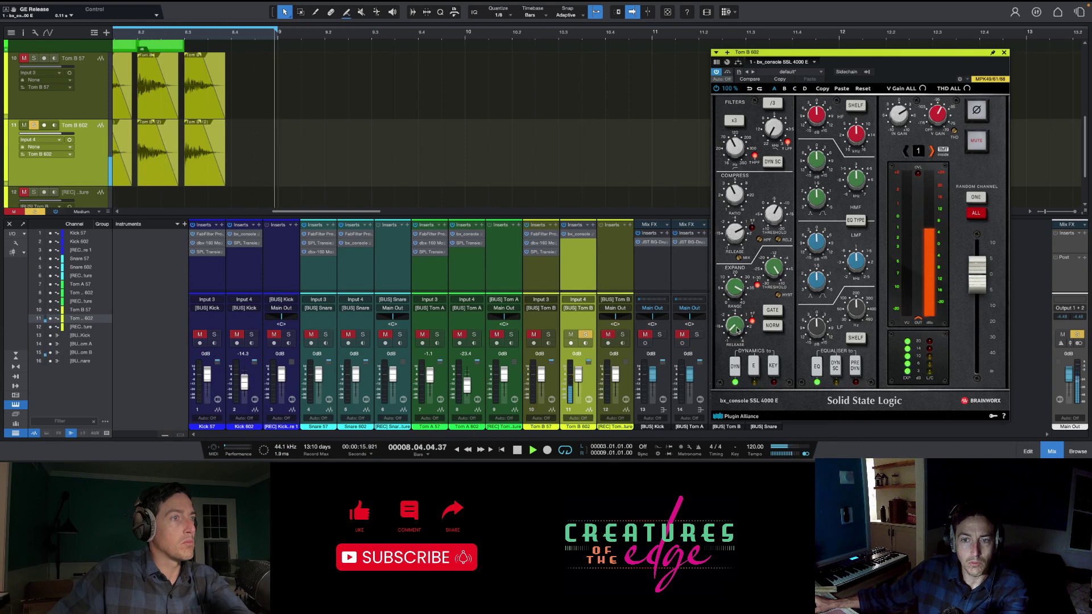
pyautogui.moveTo(741, 328); pyautogui.dragTo(739, 321)
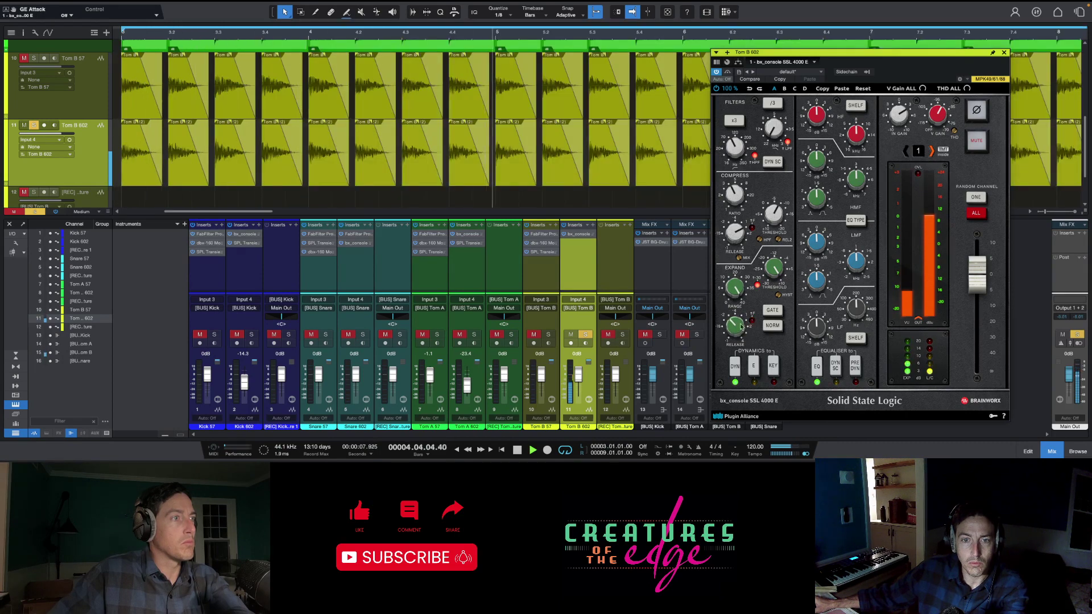
pyautogui.moveTo(736, 327)
pyautogui.mouseDown()
pyautogui.moveTo(732, 339)
pyautogui.moveTo(744, 314)
pyautogui.mouseUp()
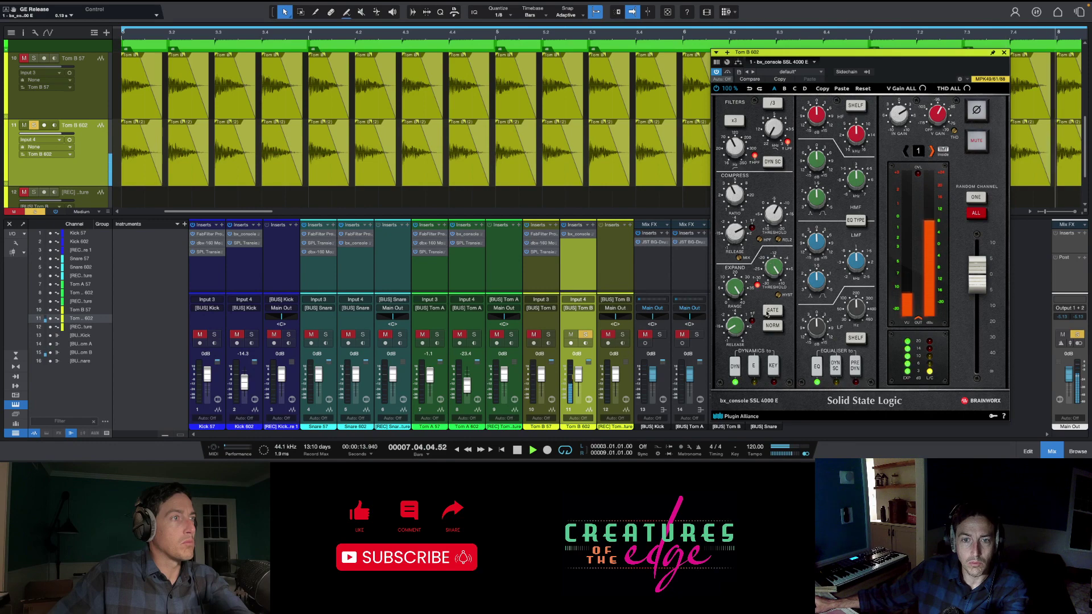
pyautogui.click(769, 312)
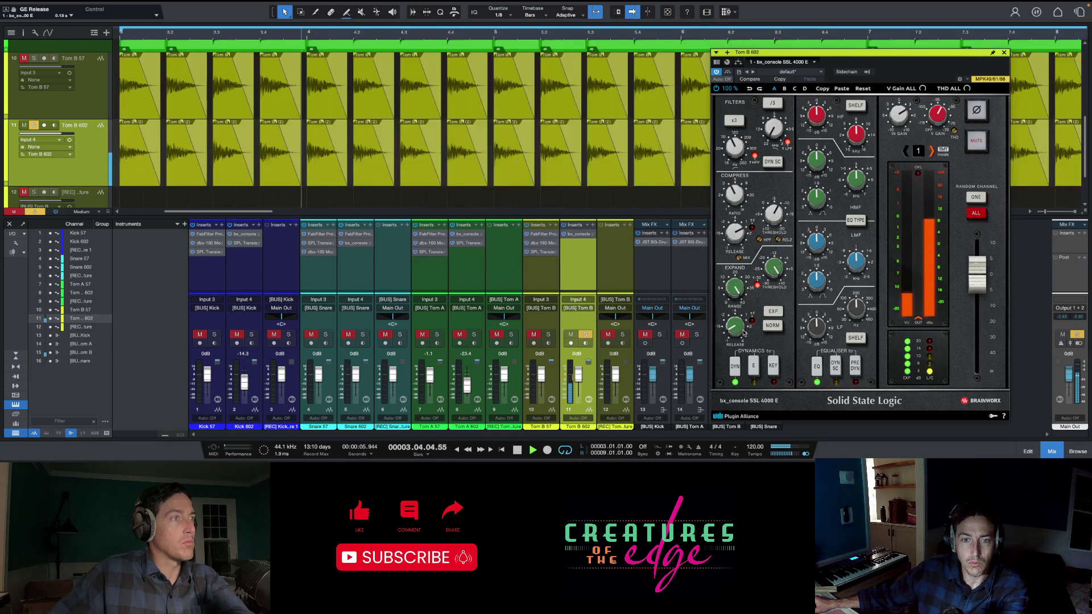
# Fine-tune the expander's threshold and release on Tom B 602, with the range at 0 dB
pyautogui.moveTo(743, 318)
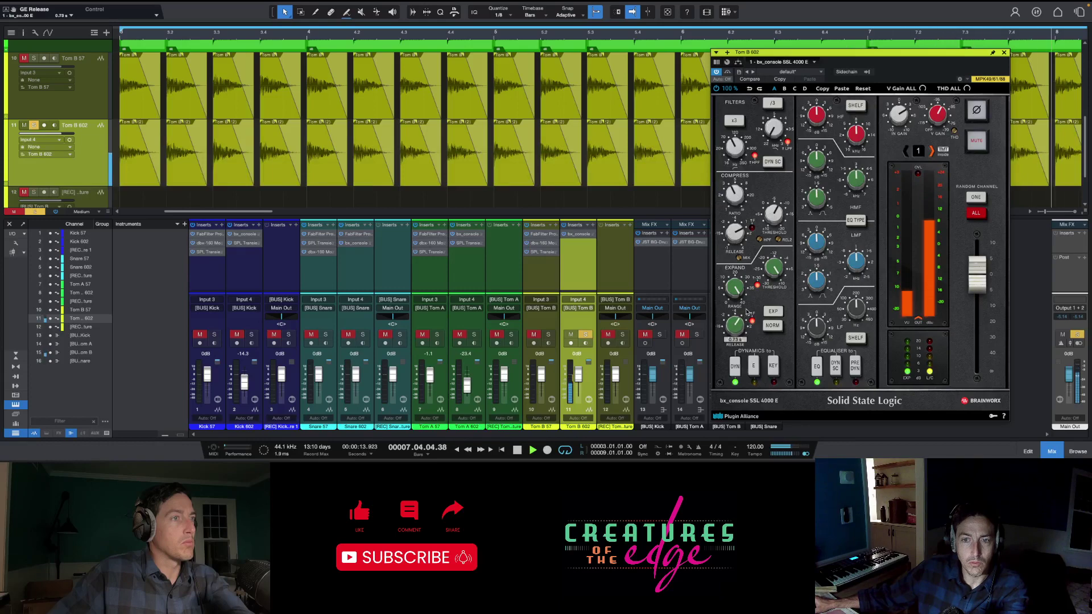
pyautogui.moveTo(734, 325); pyautogui.dragTo(735, 329)
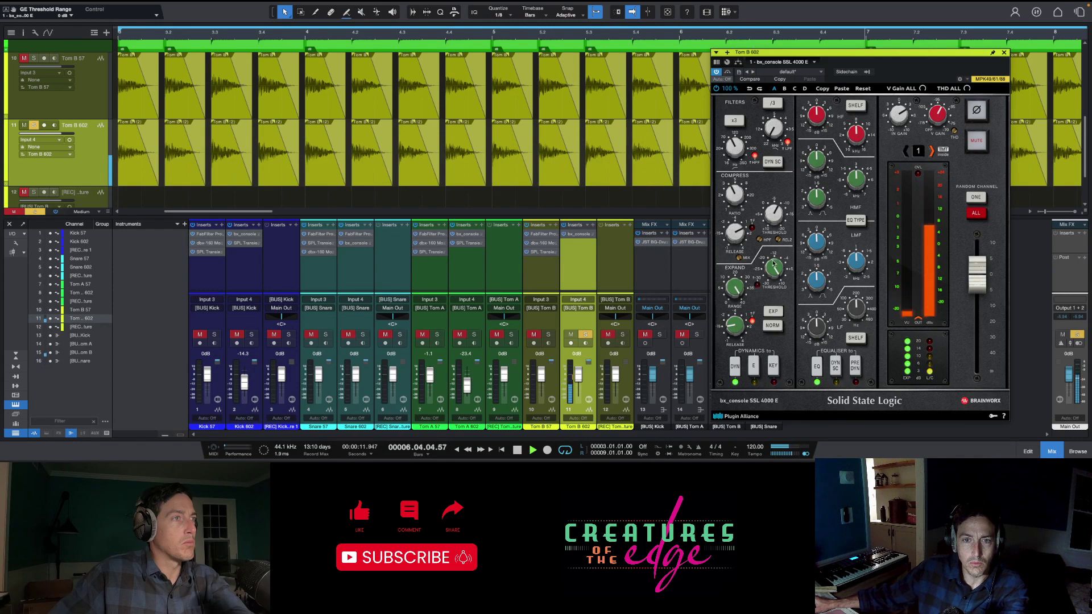
pyautogui.moveTo(773, 264); pyautogui.dragTo(767, 278)
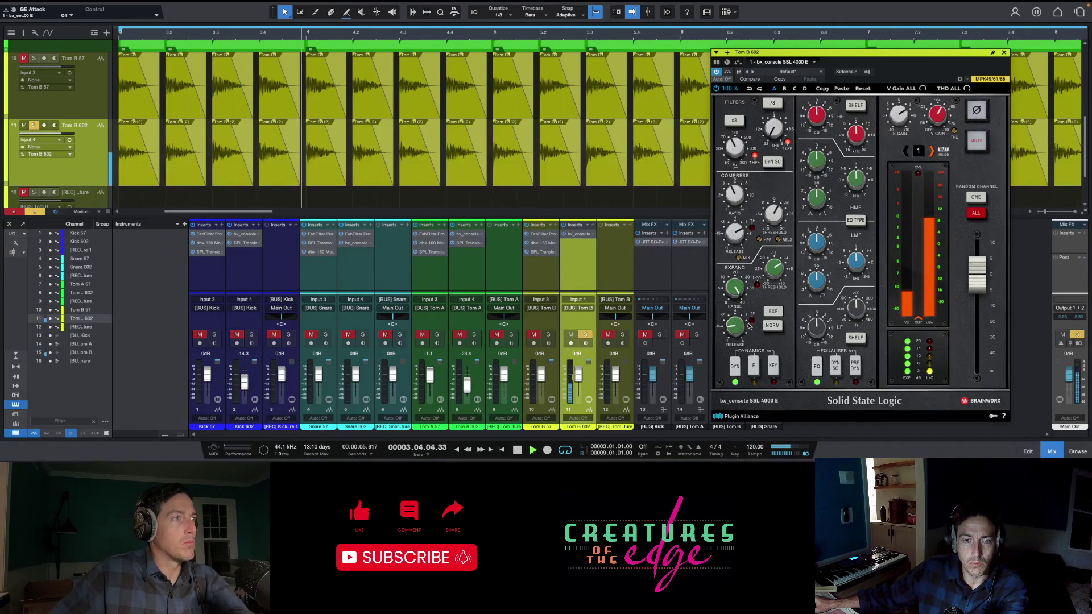
pyautogui.moveTo(736, 326)
pyautogui.mouseDown()
pyautogui.moveTo(742, 318)
pyautogui.moveTo(734, 331)
pyautogui.mouseUp()
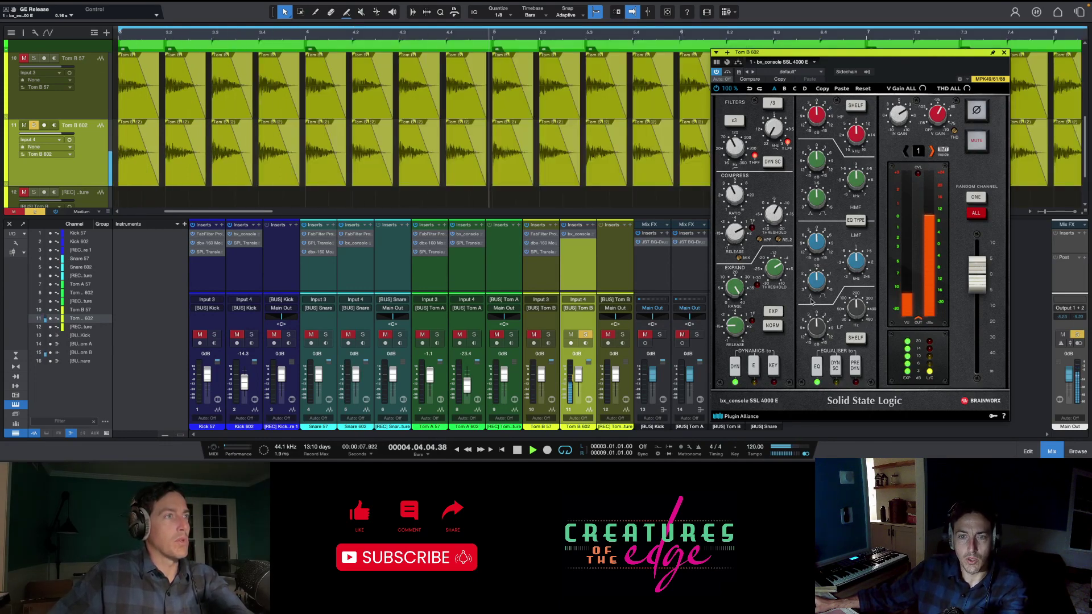
# Switch the low EQ band to bell, shape its gain and frequency, and cut the low-mid band by about 7 dB
pyautogui.click(858, 337)
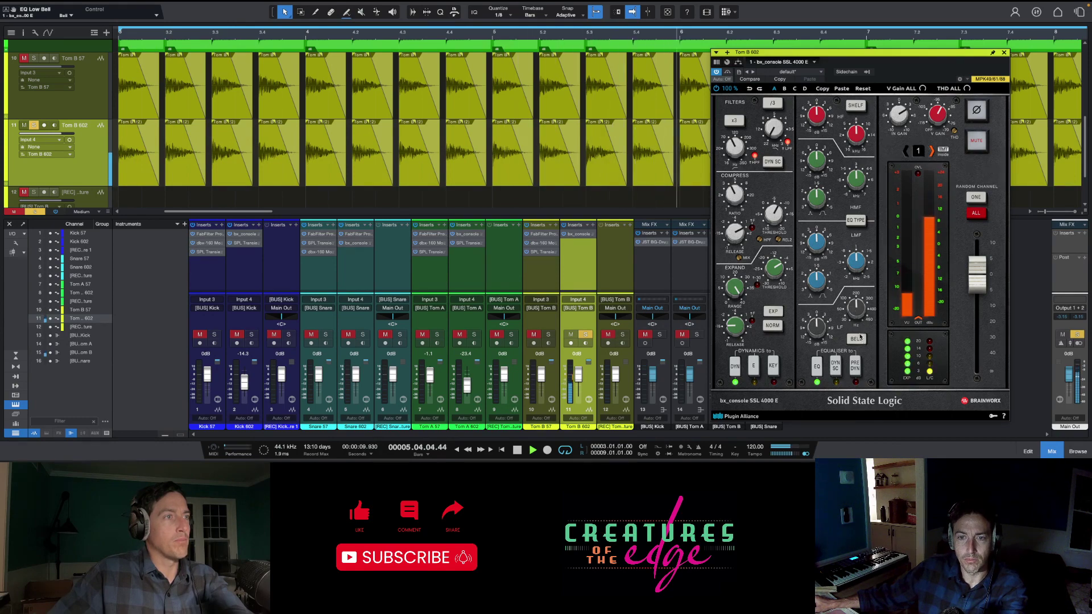
pyautogui.moveTo(820, 322); pyautogui.dragTo(860, 311)
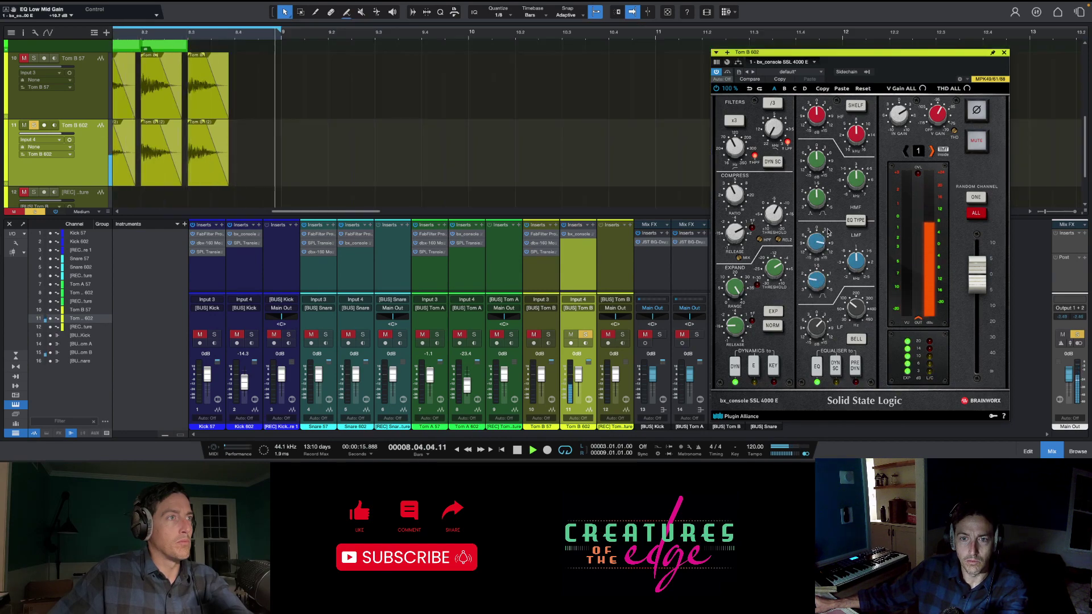
pyautogui.moveTo(850, 269); pyautogui.dragTo(817, 293)
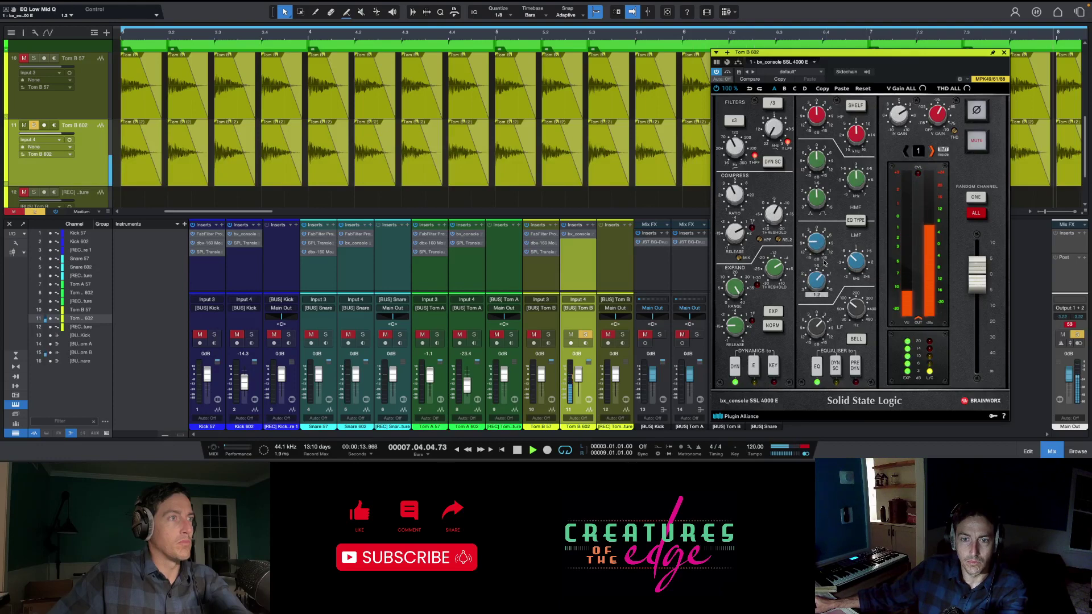
pyautogui.moveTo(820, 251); pyautogui.dragTo(814, 237)
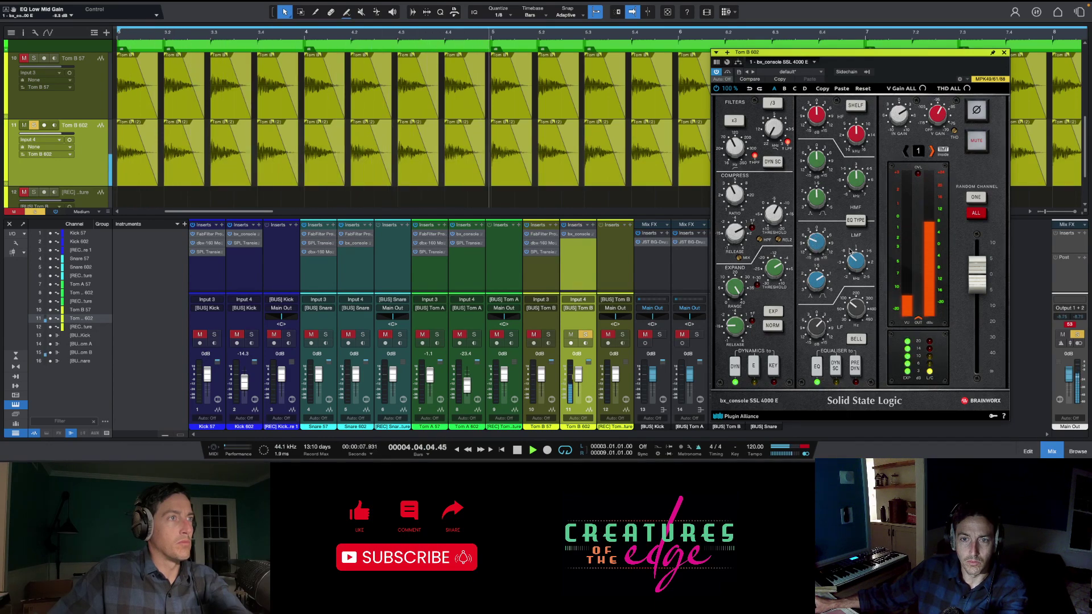
pyautogui.moveTo(855, 268); pyautogui.dragTo(852, 266)
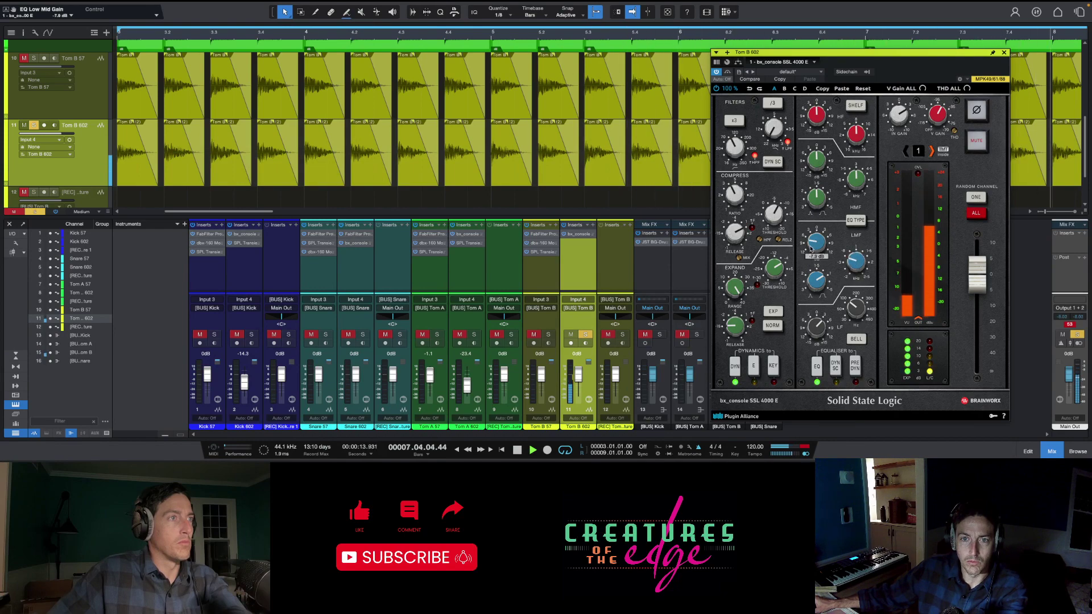
# Adjust the low-mid frequency, then boost the high-mid band by about 10.7 dB and sweep its frequency on Tom B 602
pyautogui.moveTo(853, 257); pyautogui.dragTo(854, 257)
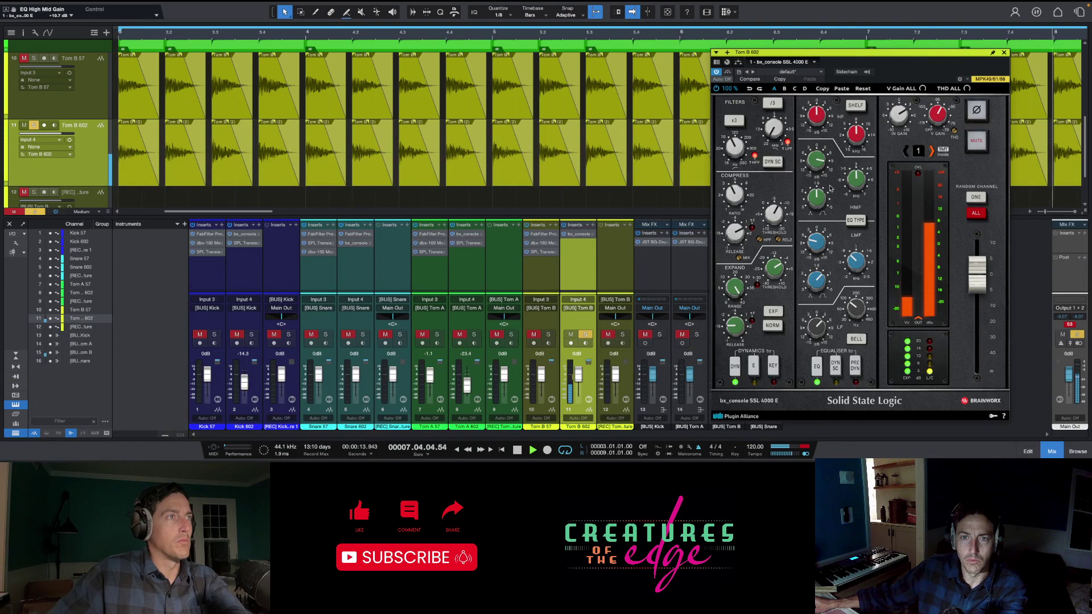
pyautogui.moveTo(857, 182)
pyautogui.scroll(2, 859, 178)
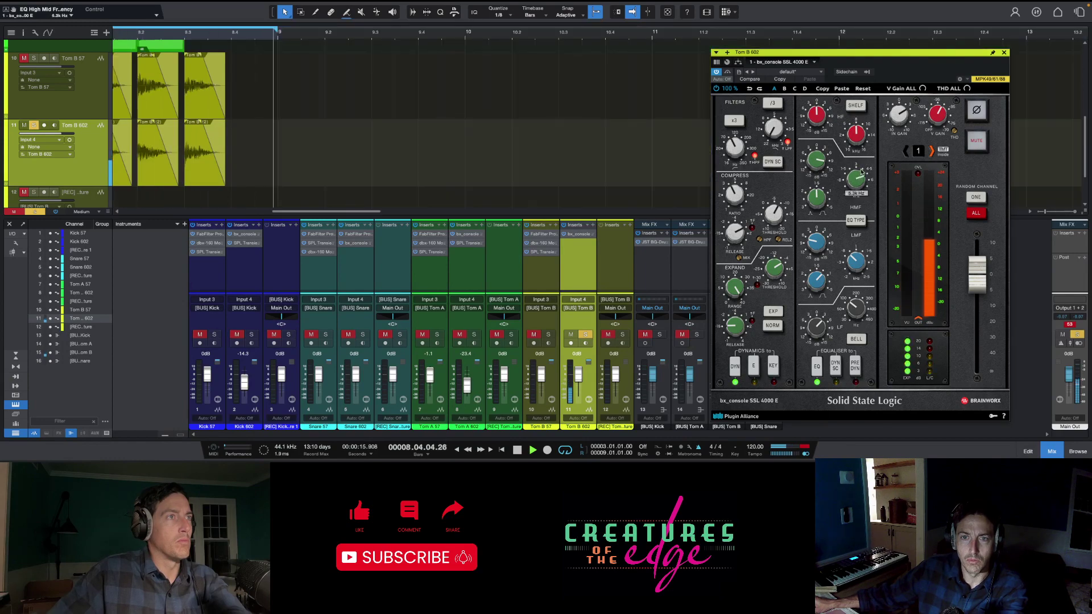
pyautogui.moveTo(861, 175); pyautogui.dragTo(818, 179)
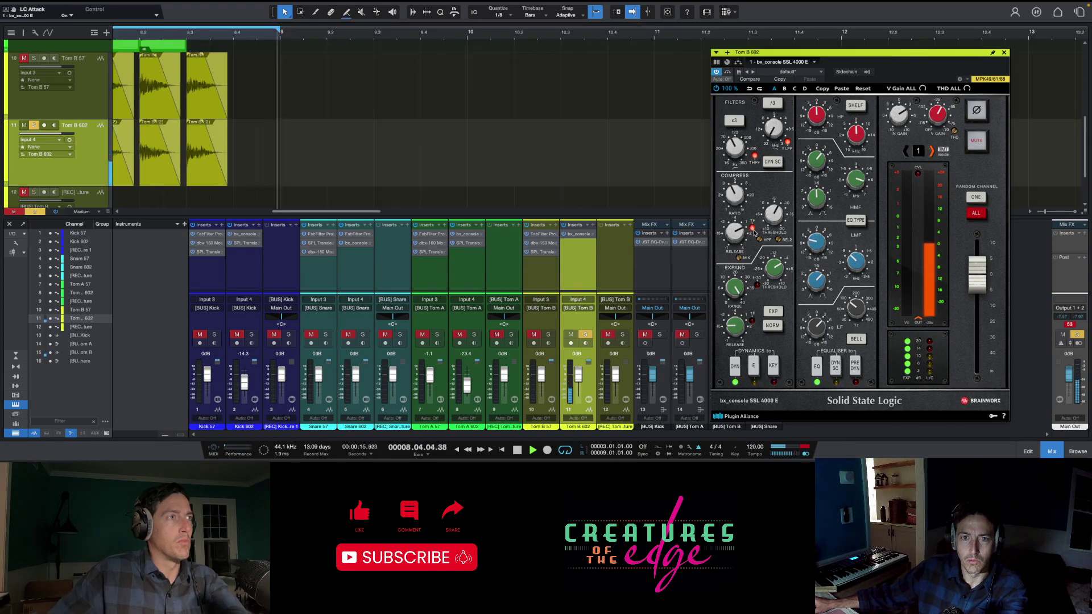
# Shorten the release of the Tom B 602 compressor and readjust its ratio and threshold
pyautogui.moveTo(734, 234); pyautogui.dragTo(733, 266)
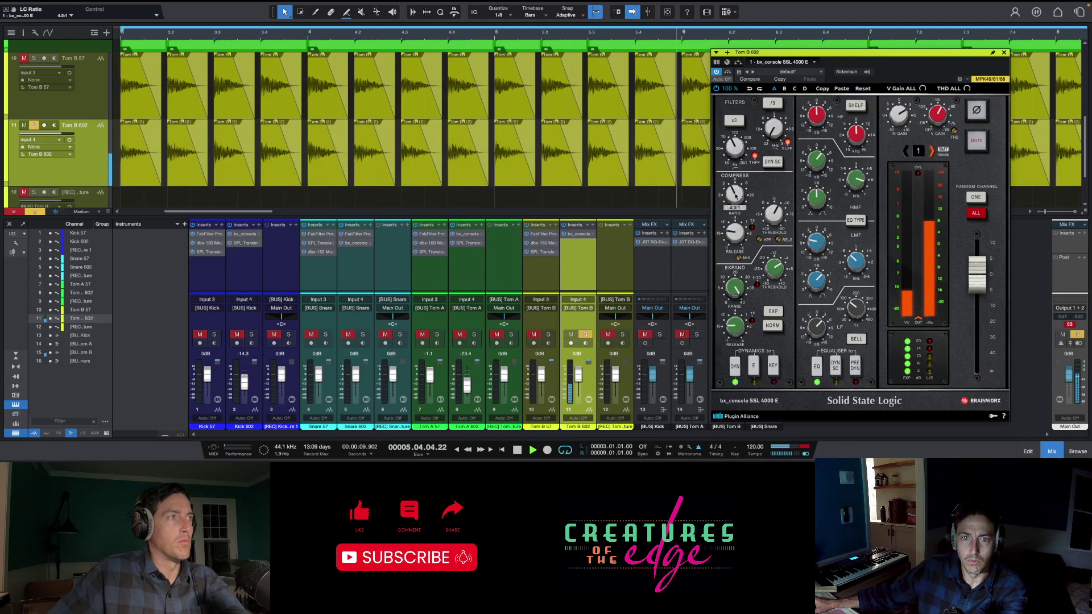
pyautogui.moveTo(735, 195); pyautogui.dragTo(778, 211)
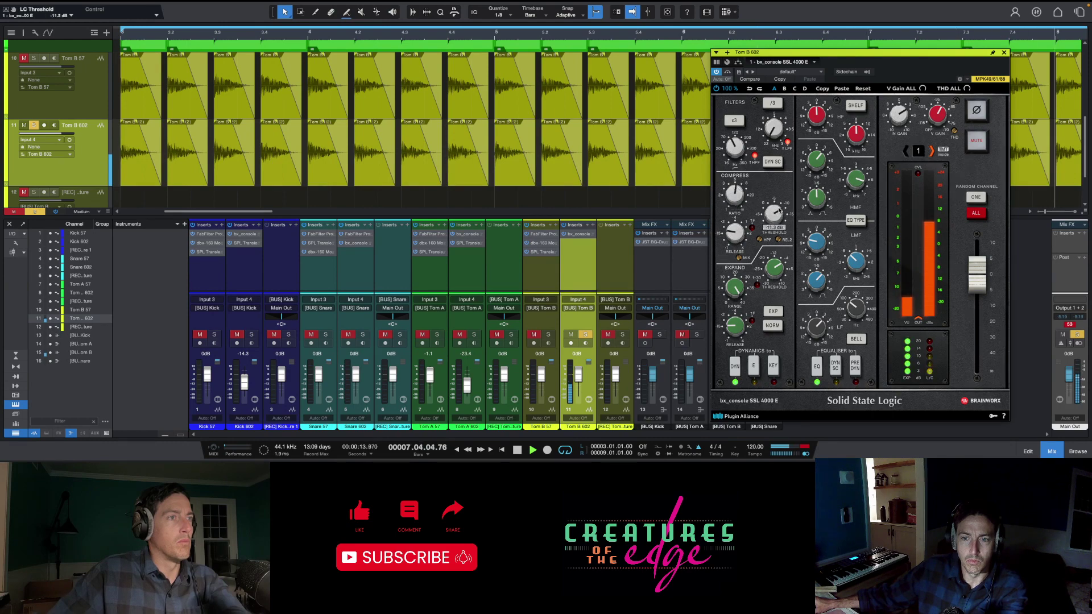
pyautogui.moveTo(735, 192); pyautogui.dragTo(737, 195)
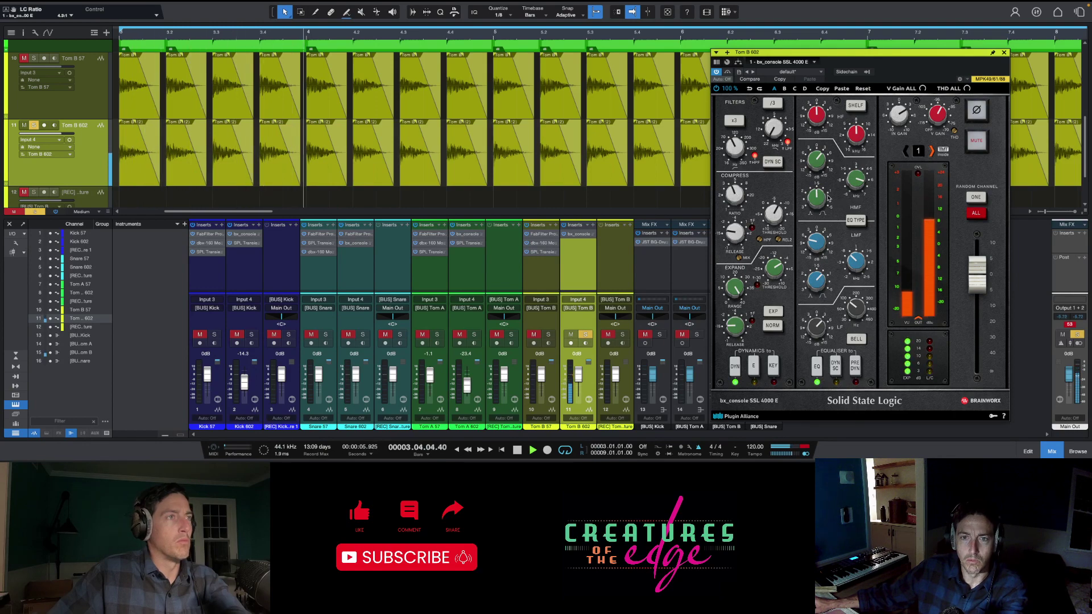
# Cut the high-mid band by about 5 dB with a Q of about 2, and retune the high-mid and low-mid frequencies
pyautogui.moveTo(816, 199); pyautogui.dragTo(817, 206)
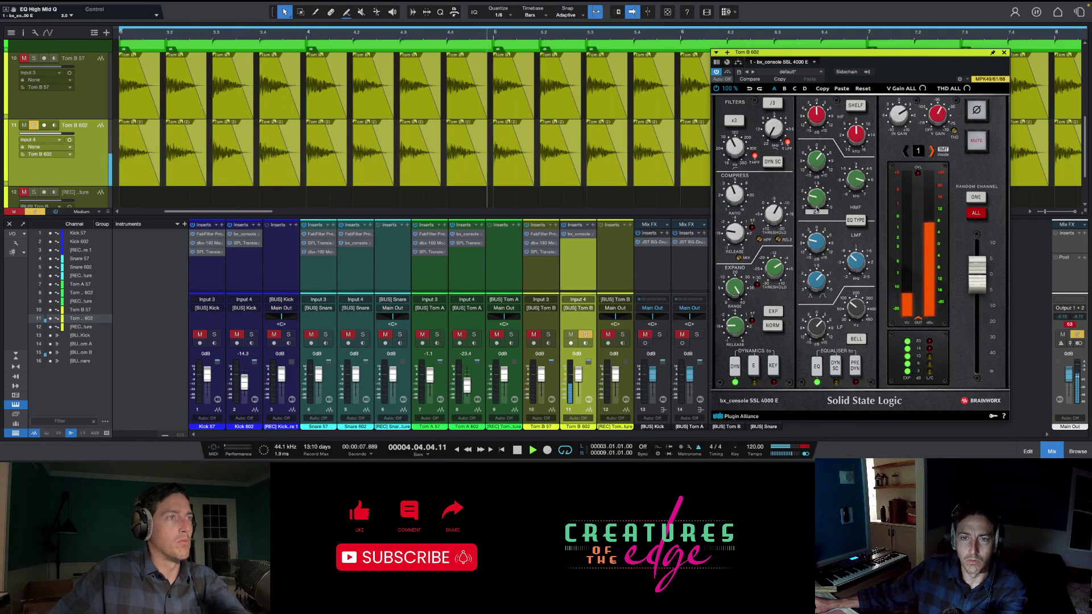
pyautogui.moveTo(812, 185)
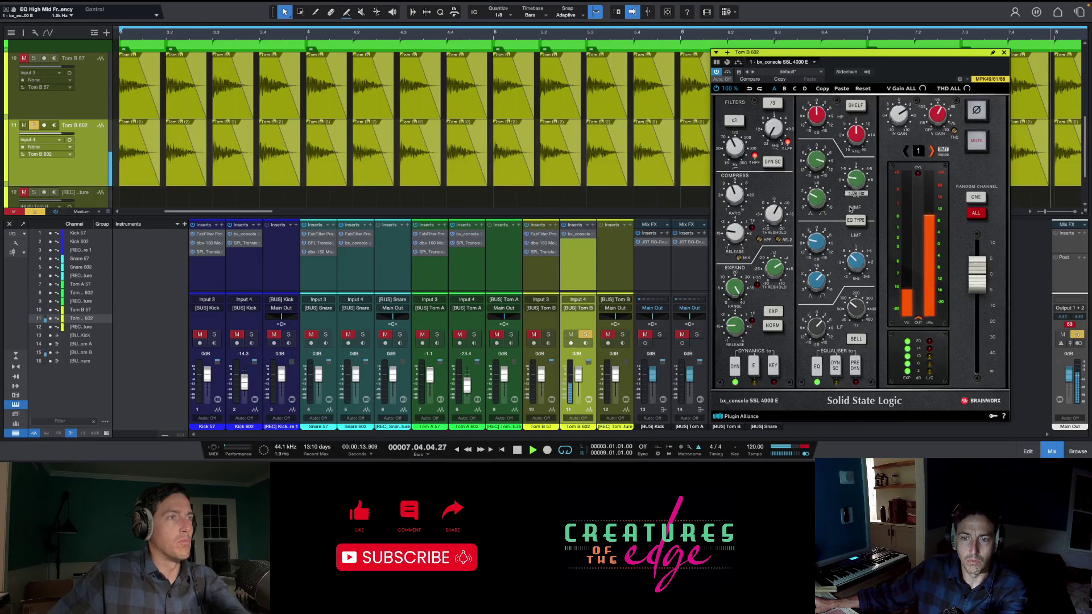
pyautogui.moveTo(814, 184); pyautogui.dragTo(830, 198)
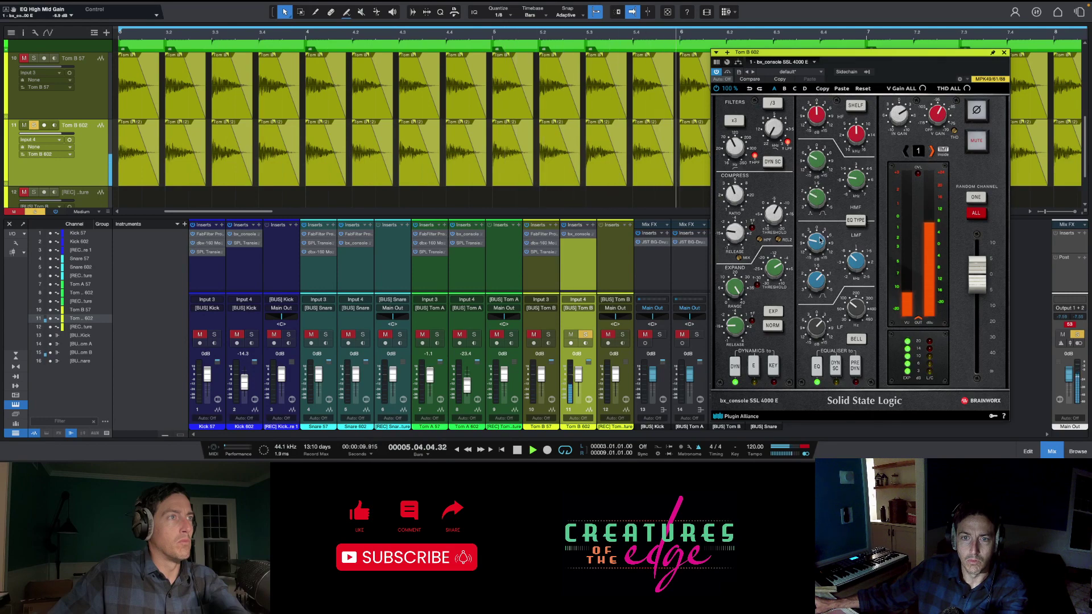
pyautogui.moveTo(852, 259)
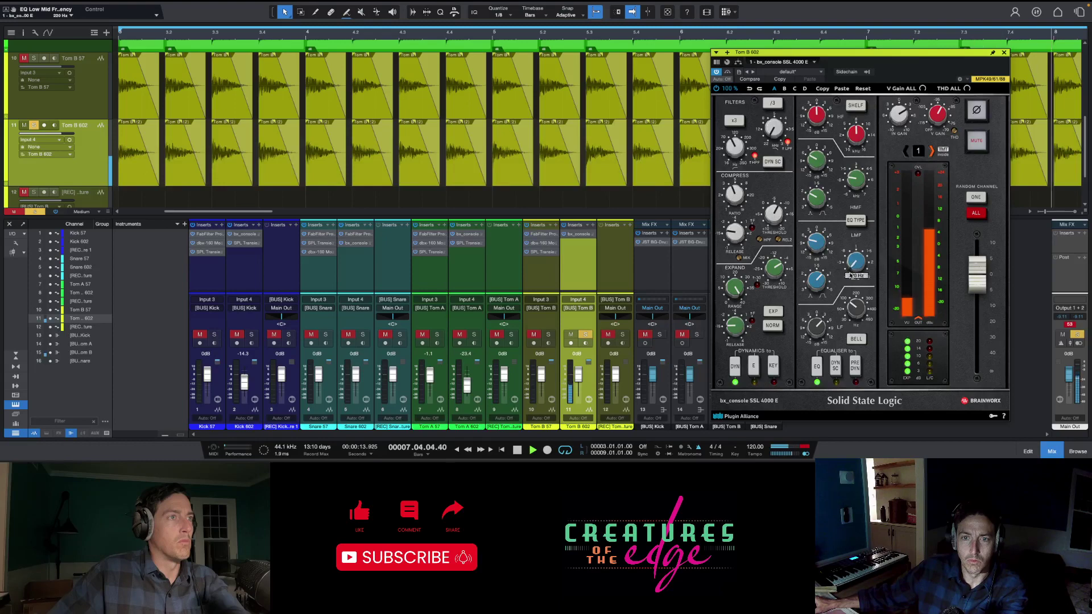
pyautogui.moveTo(851, 275); pyautogui.dragTo(854, 249)
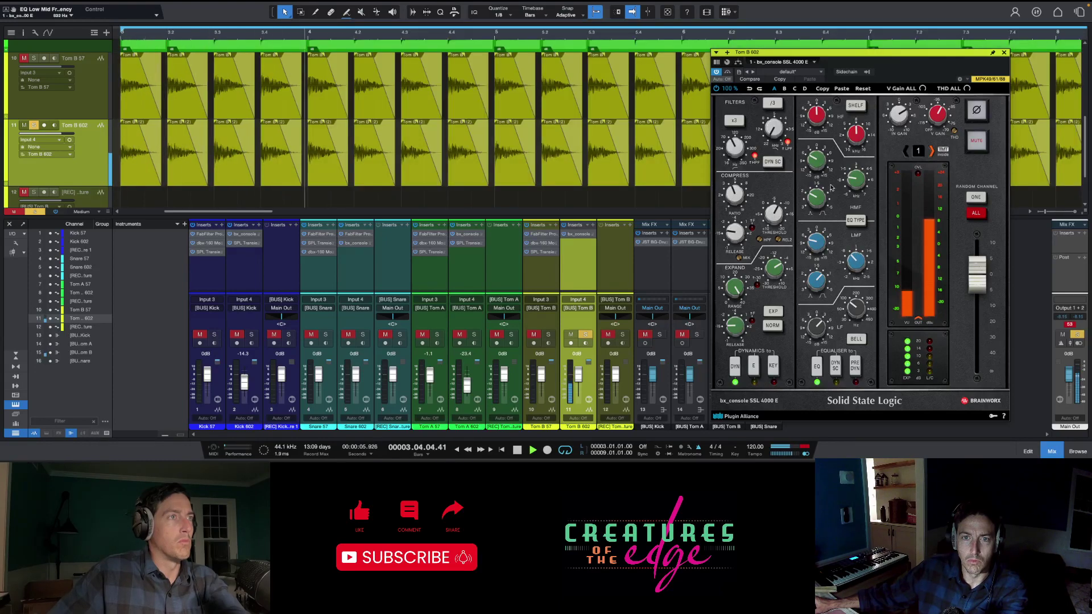
pyautogui.moveTo(849, 186)
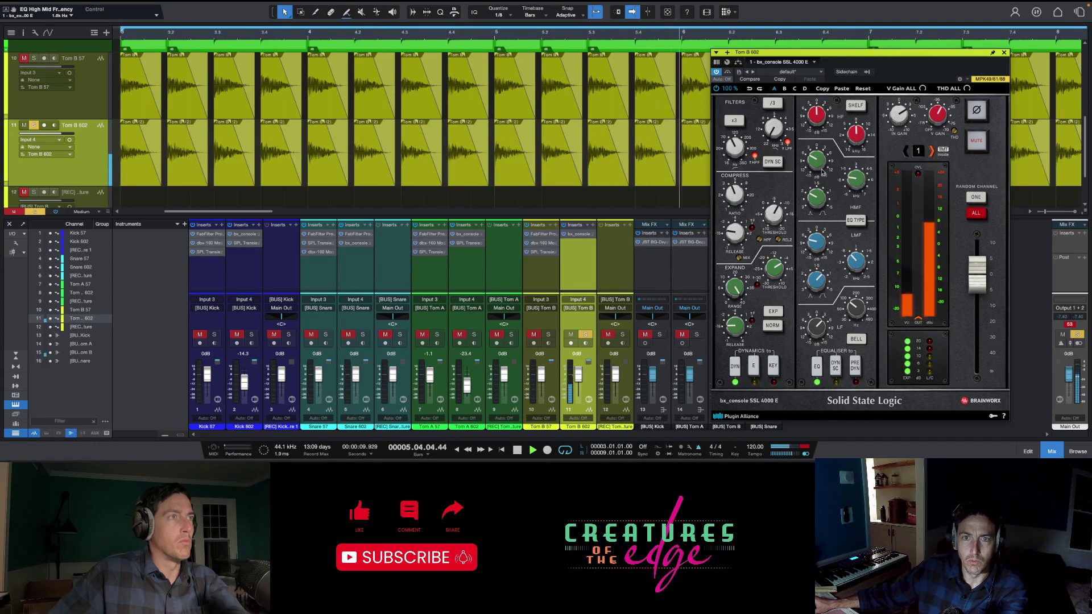
# Raise the high EQ band's frequency and boost the band by about 3.3 dB as a shelf
pyautogui.moveTo(821, 165)
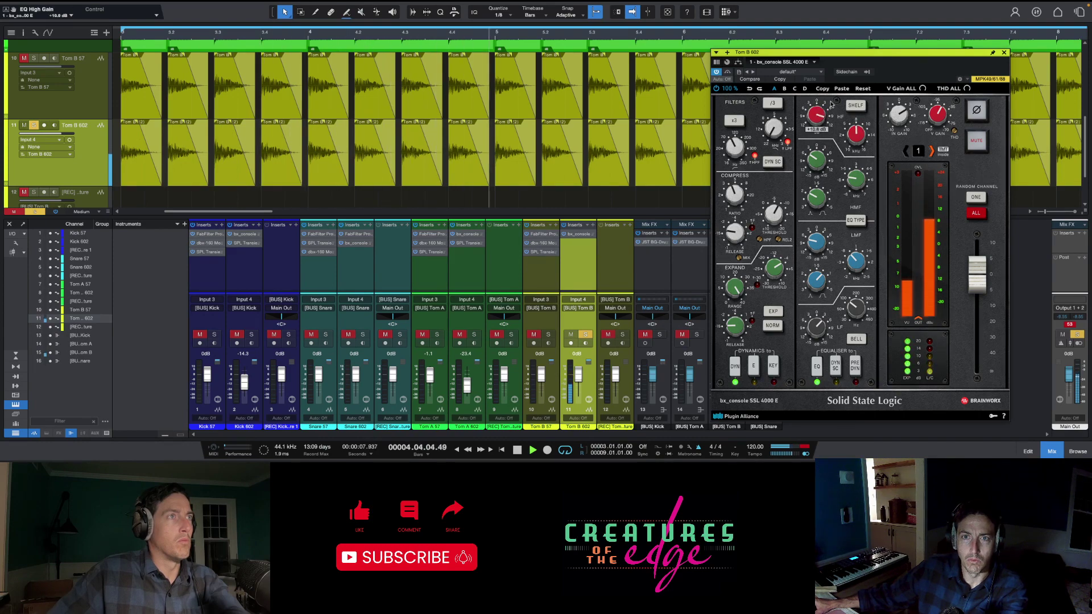
pyautogui.moveTo(858, 133)
pyautogui.moveTo(857, 133); pyautogui.dragTo(864, 123)
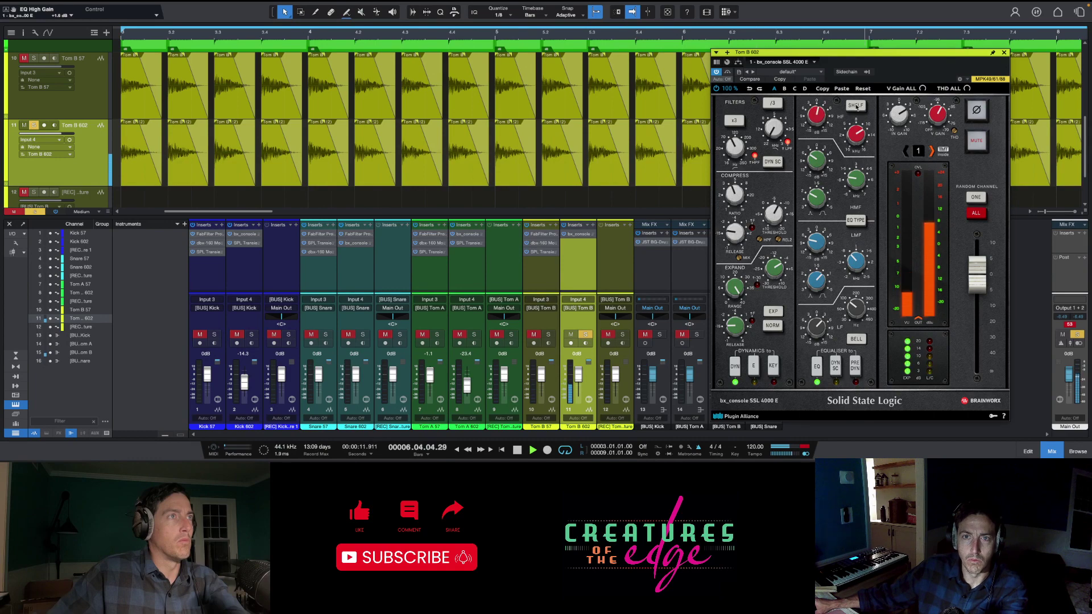
pyautogui.click(856, 106)
pyautogui.moveTo(817, 116); pyautogui.dragTo(817, 113)
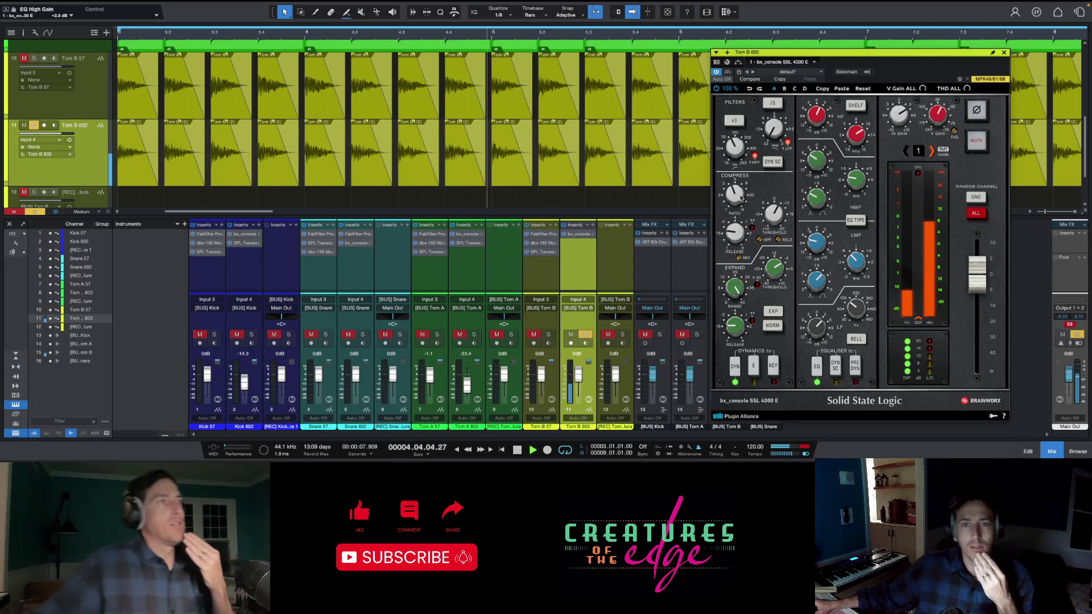
# Rework the low-mid band's frequency and Q, set its cut to about 9 dB, and close the console plugin
pyautogui.moveTo(816, 241)
pyautogui.mouseDown()
pyautogui.moveTo(816, 266)
pyautogui.moveTo(813, 246)
pyautogui.mouseUp()
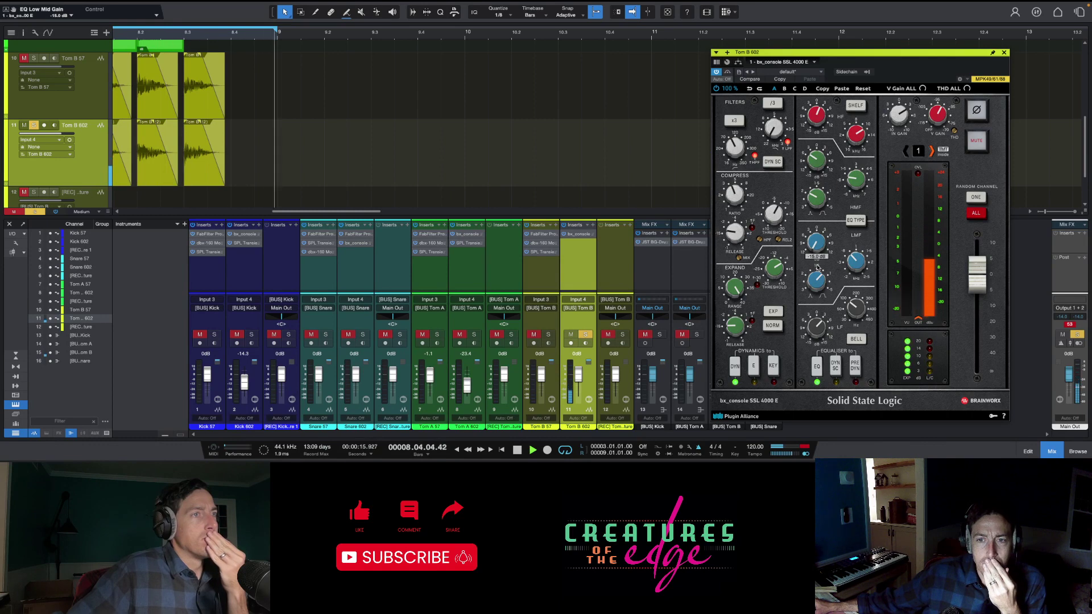
pyautogui.moveTo(817, 267); pyautogui.dragTo(858, 262)
pyautogui.click(859, 260)
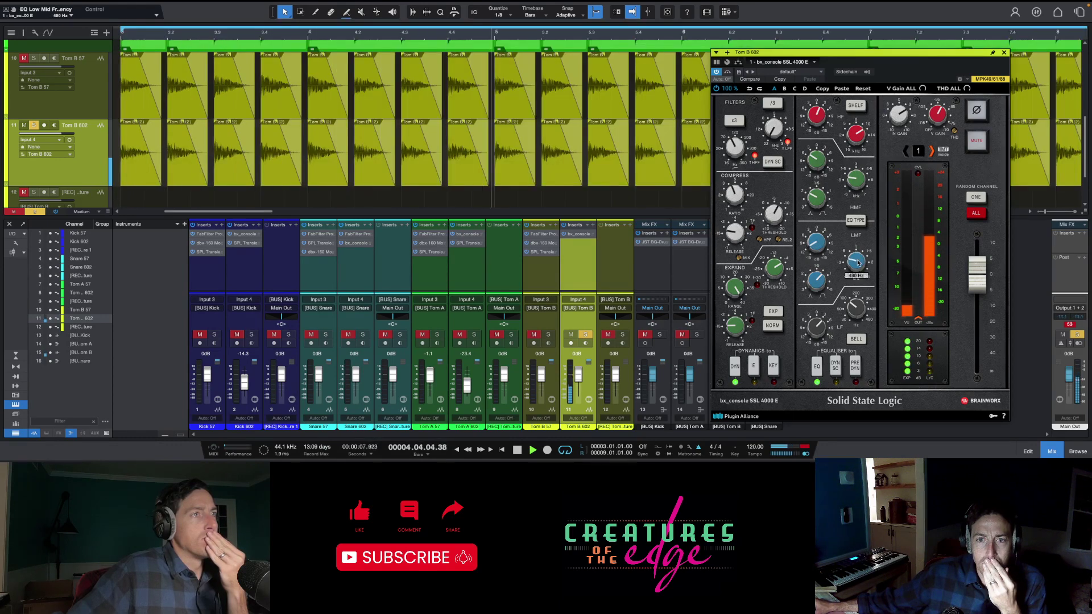
pyautogui.click(819, 279)
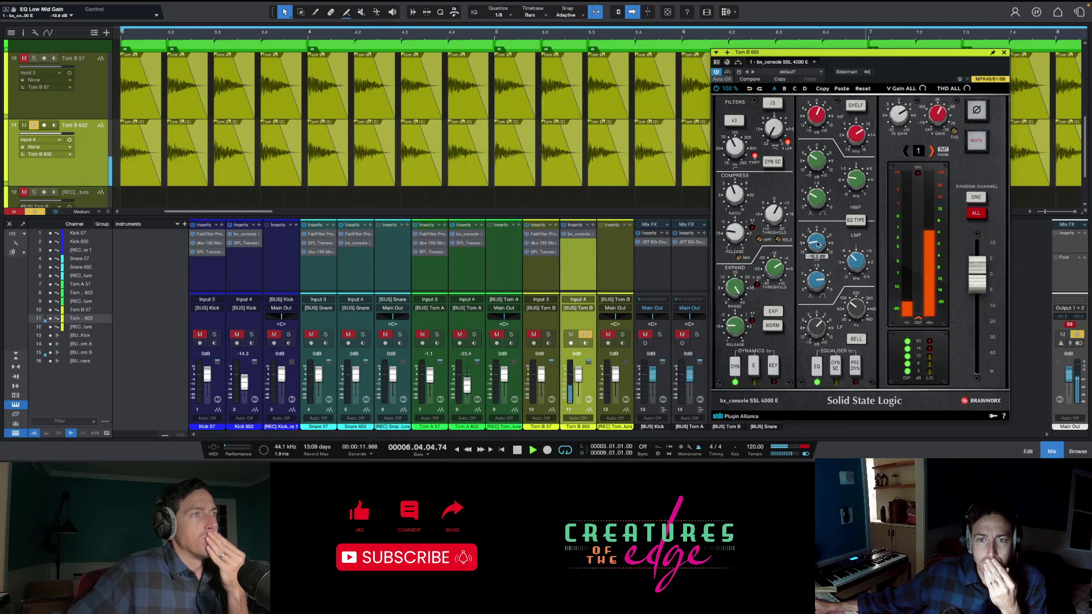
pyautogui.click(857, 262)
pyautogui.moveTo(858, 260); pyautogui.dragTo(860, 259)
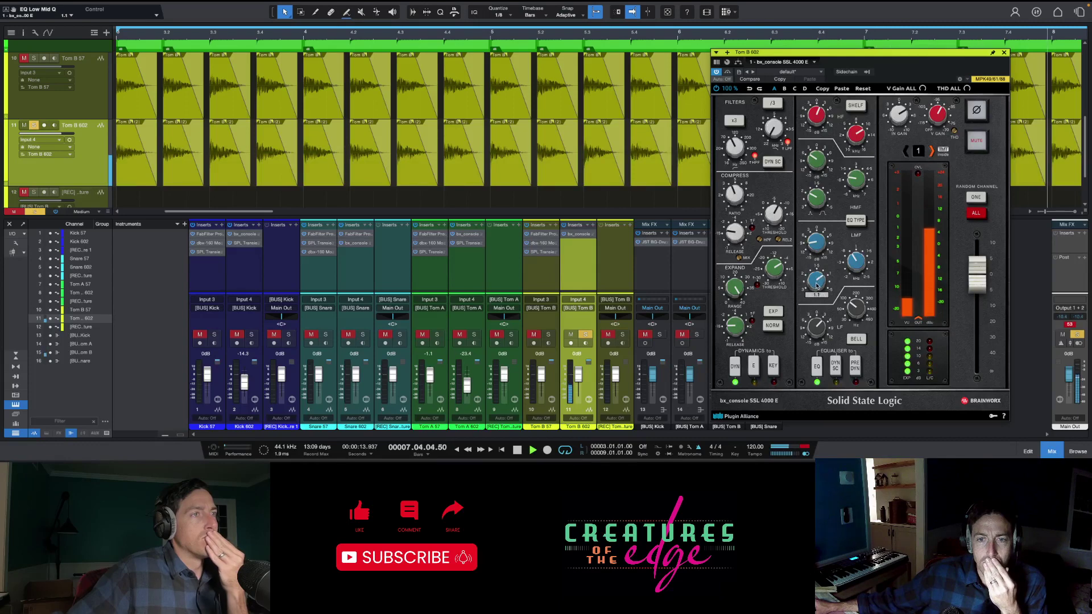
pyautogui.moveTo(816, 286); pyautogui.dragTo(856, 264)
pyautogui.click(851, 272)
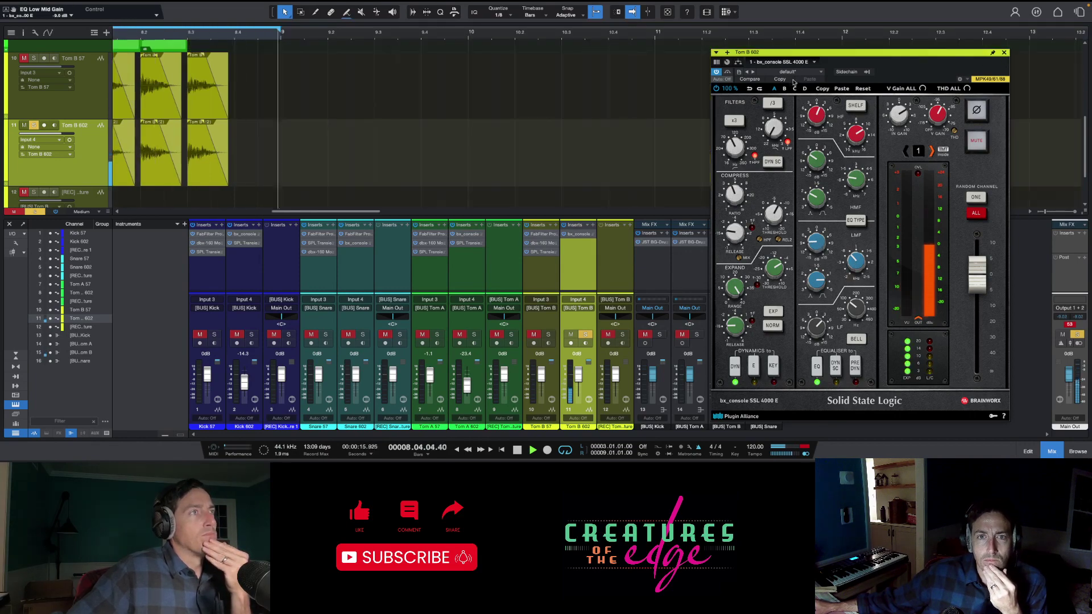
pyautogui.click(1004, 54)
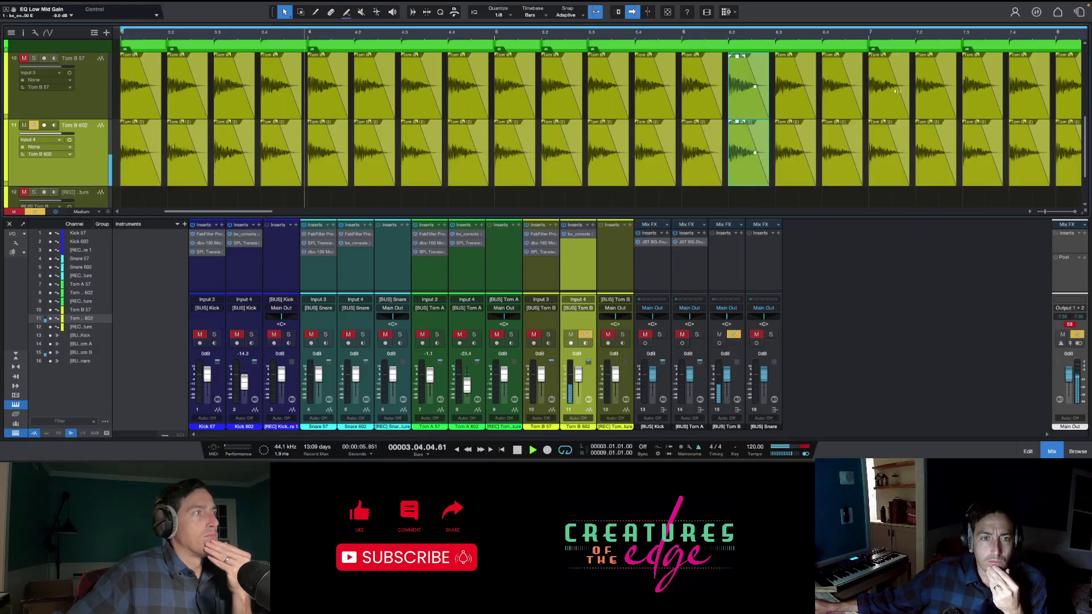
# Insert SPL Transient Designer Plus after the console plugin on Tom B 602
pyautogui.click(593, 225)
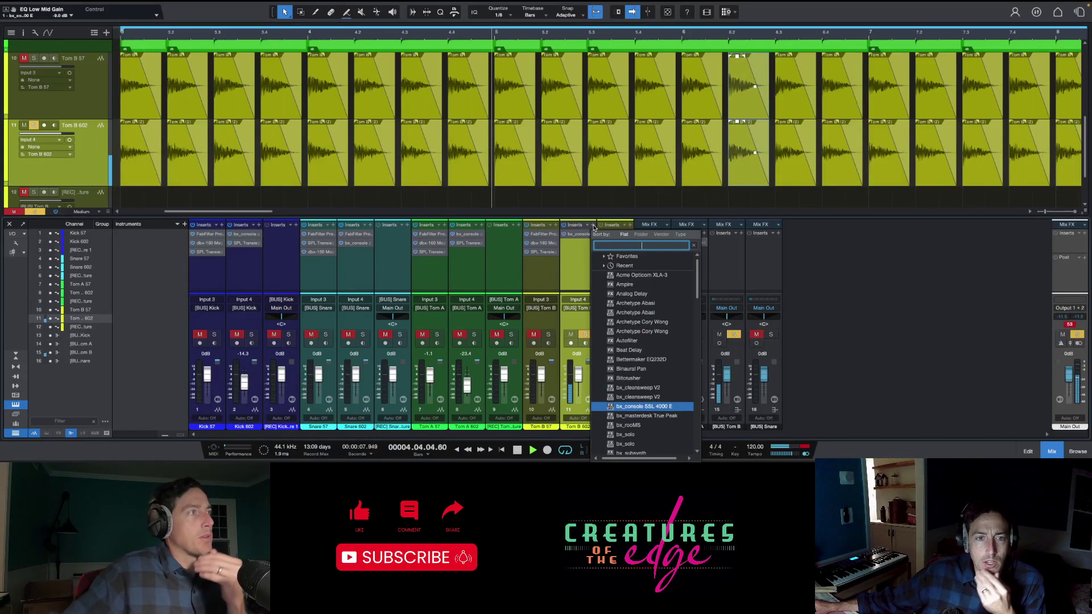
pyautogui.scroll(-10, 651, 398)
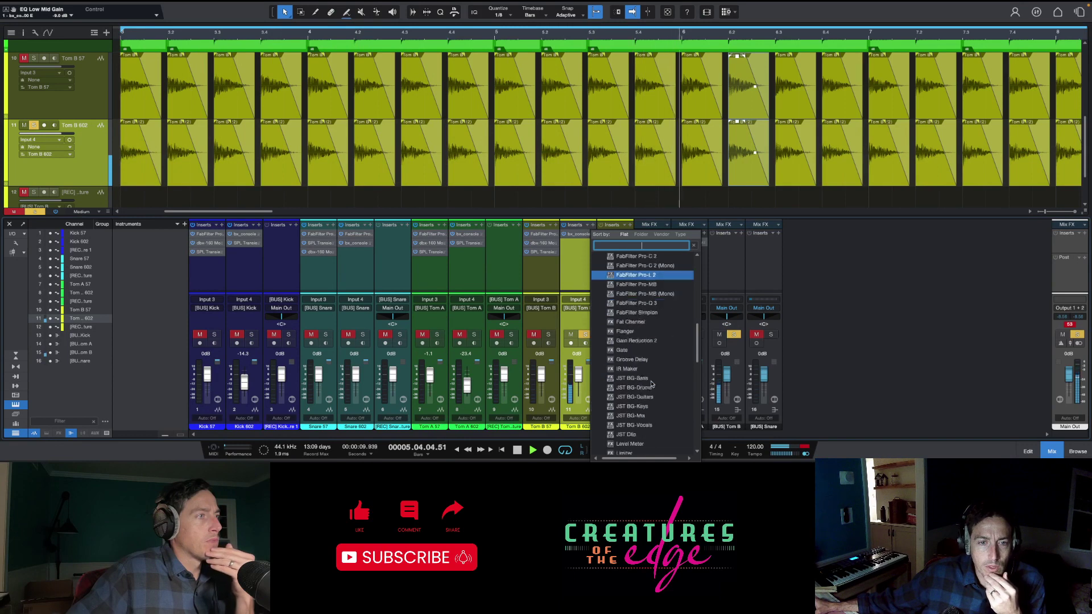
pyautogui.scroll(-6, 655, 335)
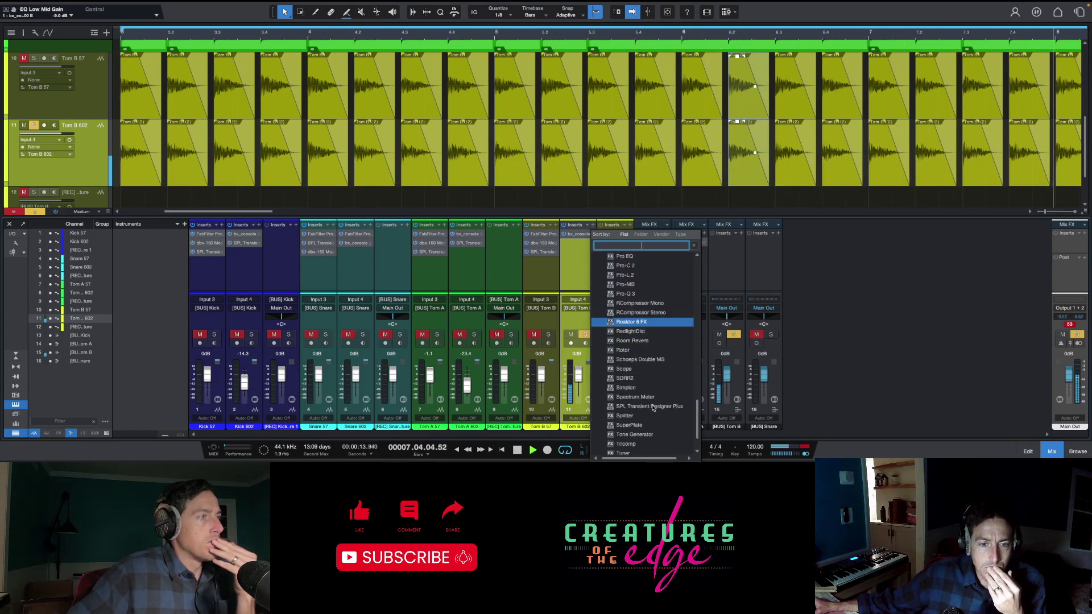
pyautogui.scroll(-5, 653, 408)
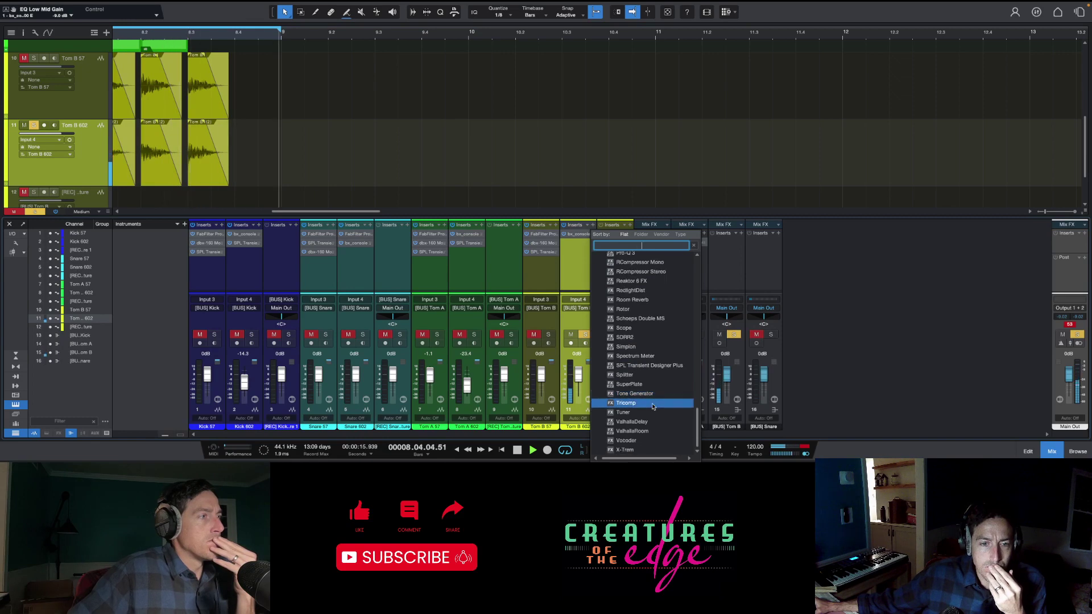
pyautogui.click(655, 365)
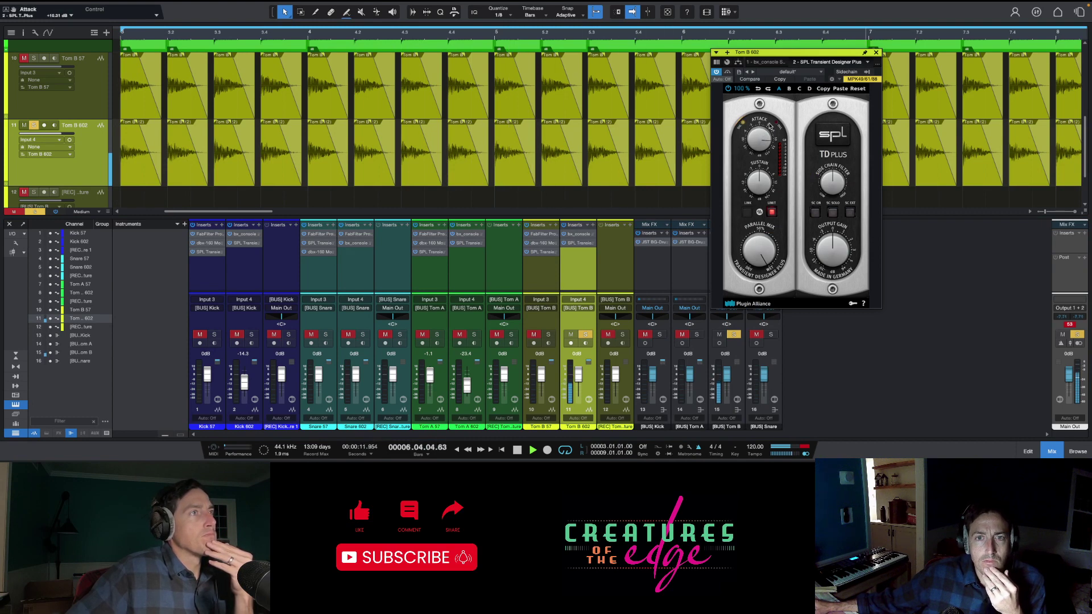
# Try stronger and weaker attack amounts, reduce the sustain, and set the attack to about -3 dB
pyautogui.moveTo(769, 126); pyautogui.dragTo(775, 127)
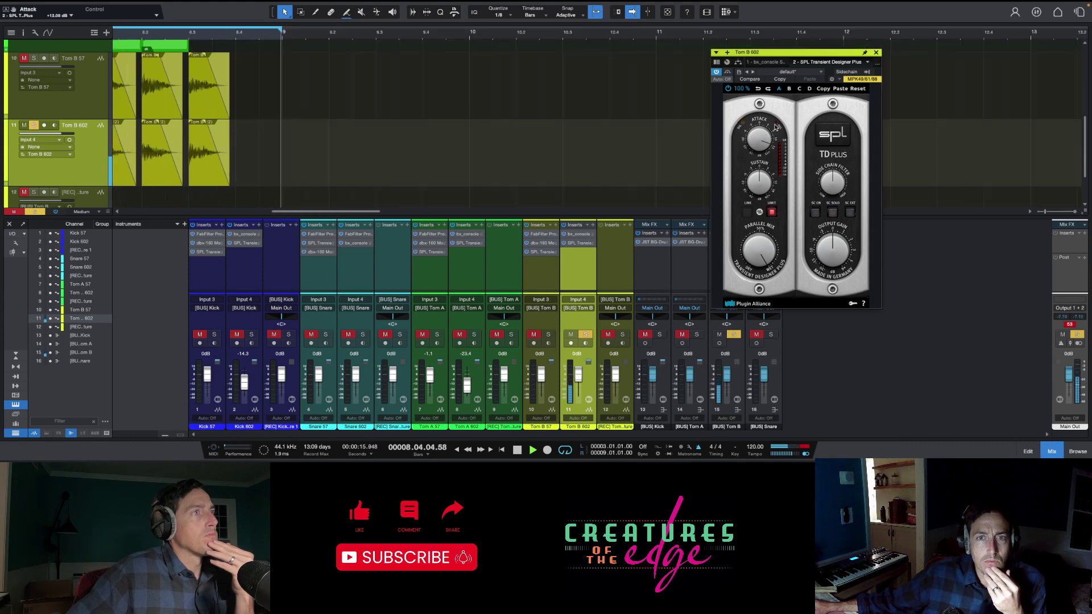
pyautogui.moveTo(775, 130); pyautogui.dragTo(773, 136)
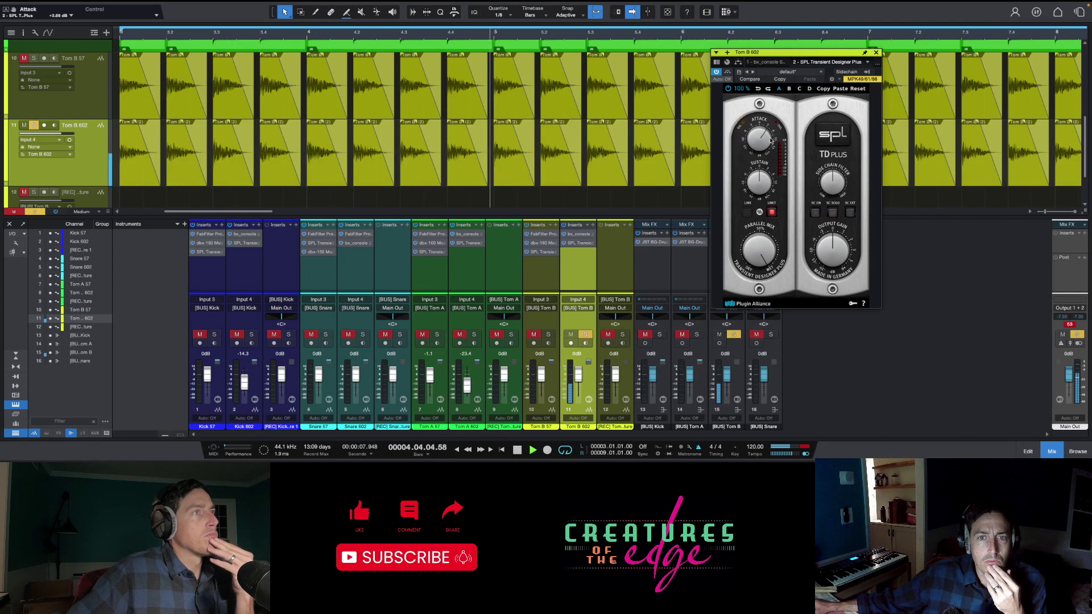
pyautogui.moveTo(758, 182); pyautogui.dragTo(747, 198)
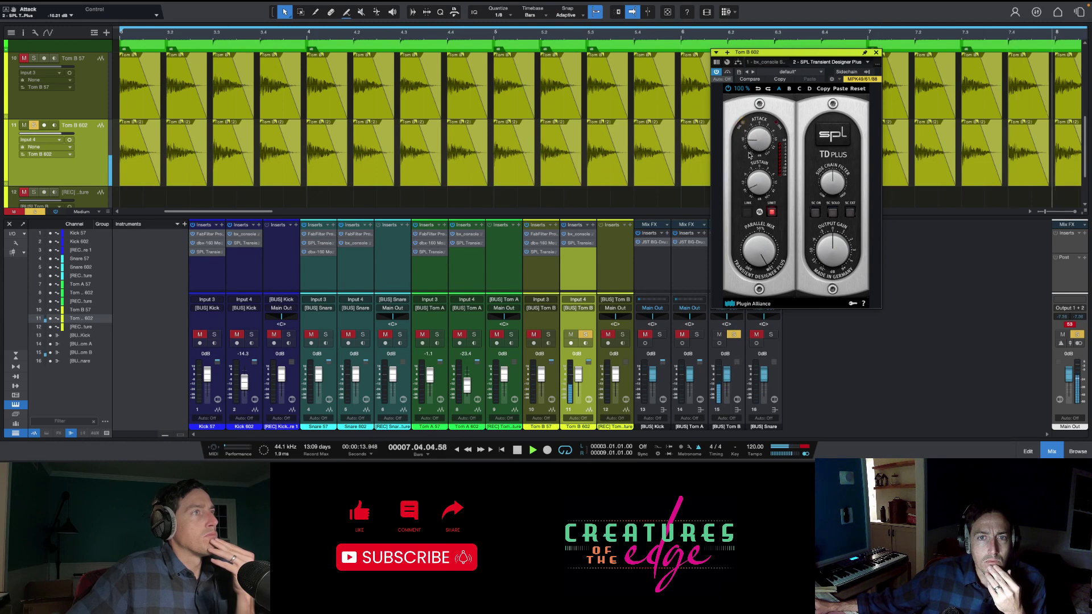
pyautogui.moveTo(756, 145); pyautogui.dragTo(753, 145)
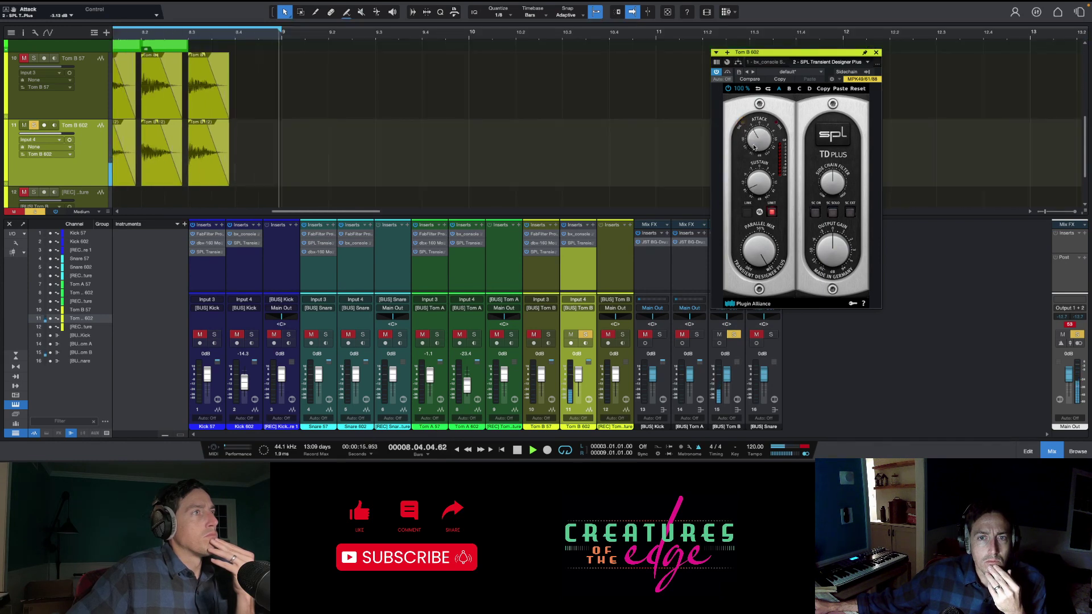
# Turn on Transient Designer's sidechain filter and lower its frequency to about 460 Hz while auditioning the sidechain in solo
pyautogui.click(815, 212)
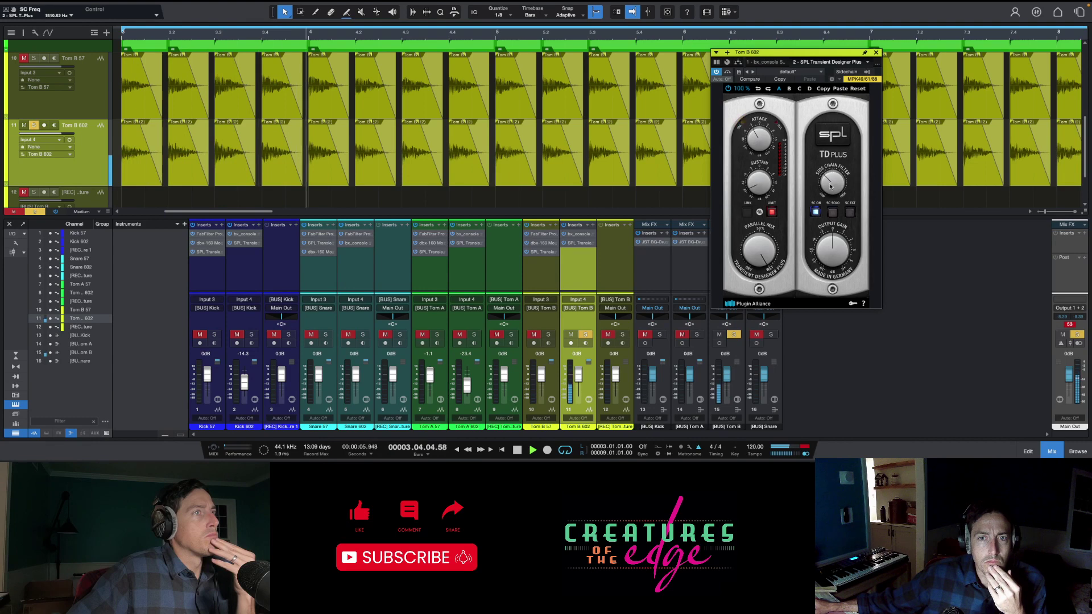
pyautogui.click(833, 212)
pyautogui.moveTo(831, 183); pyautogui.dragTo(831, 203)
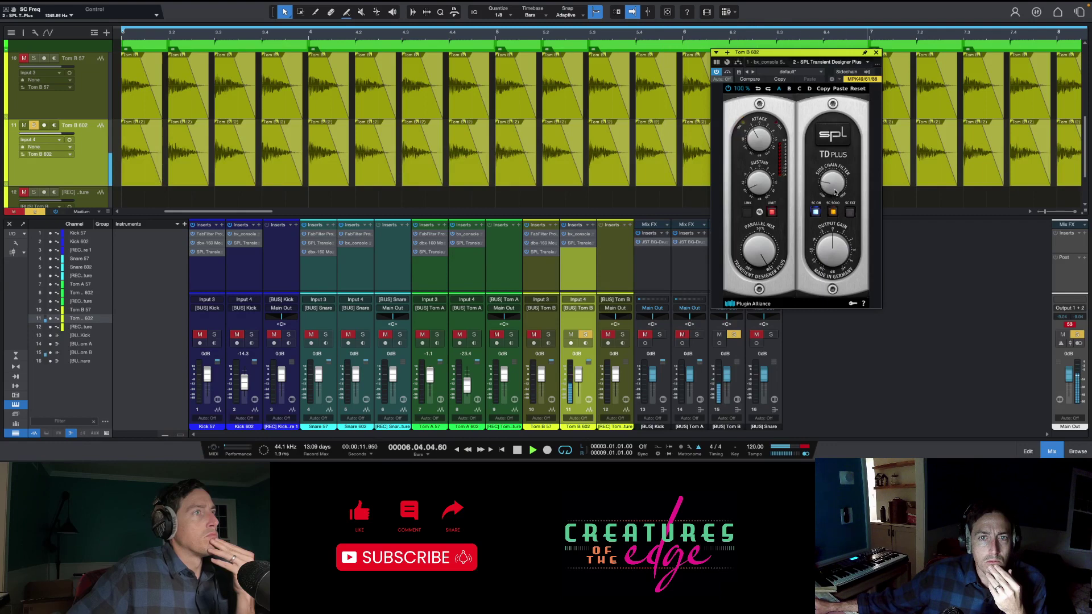
pyautogui.moveTo(833, 195); pyautogui.dragTo(833, 197)
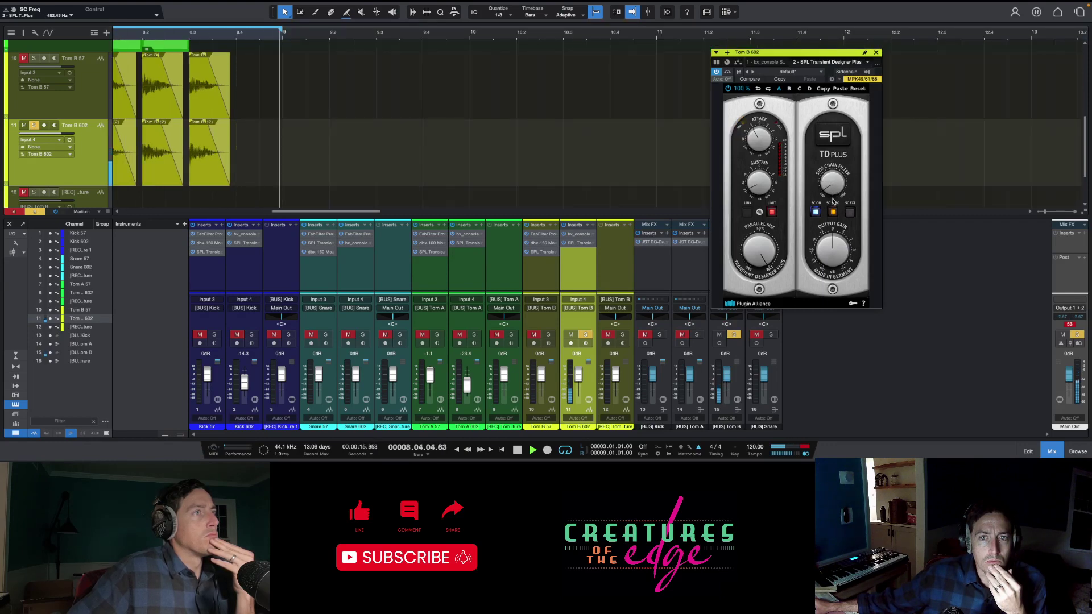
pyautogui.click(832, 212)
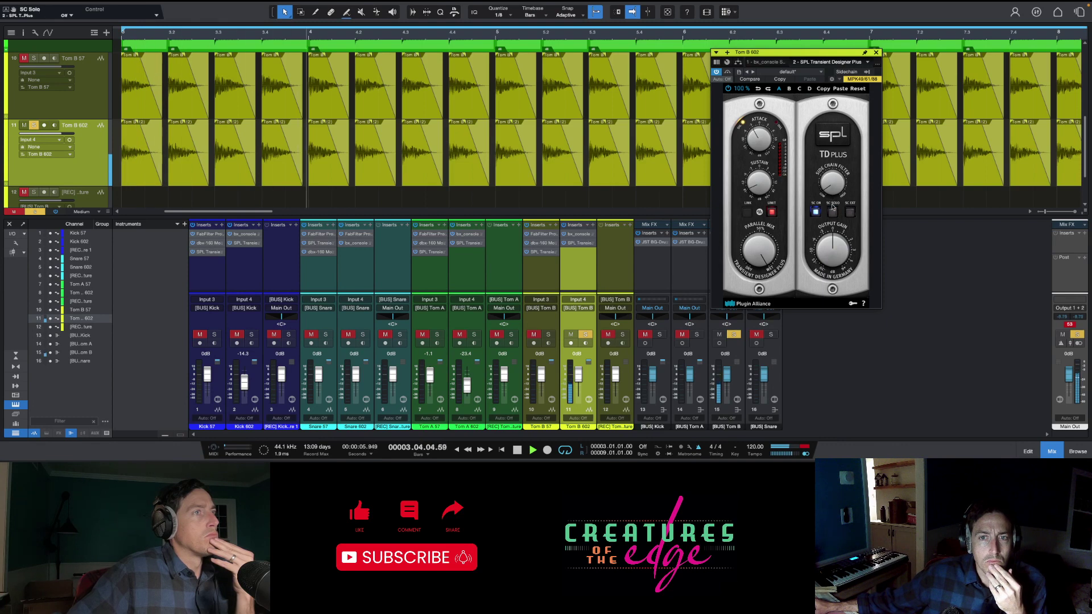
# Retune the sidechain filter to about 1170 Hz using sidechain solo, and compare the sound with the filter off and on
pyautogui.moveTo(829, 186); pyautogui.dragTo(841, 155)
pyautogui.click(832, 212)
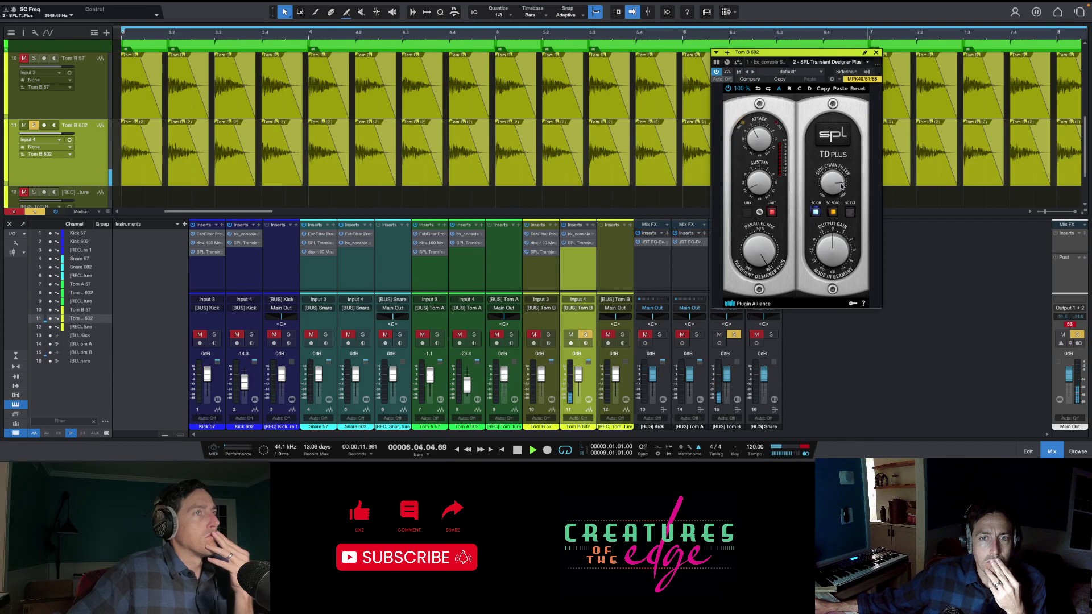
pyautogui.moveTo(841, 185); pyautogui.dragTo(841, 197)
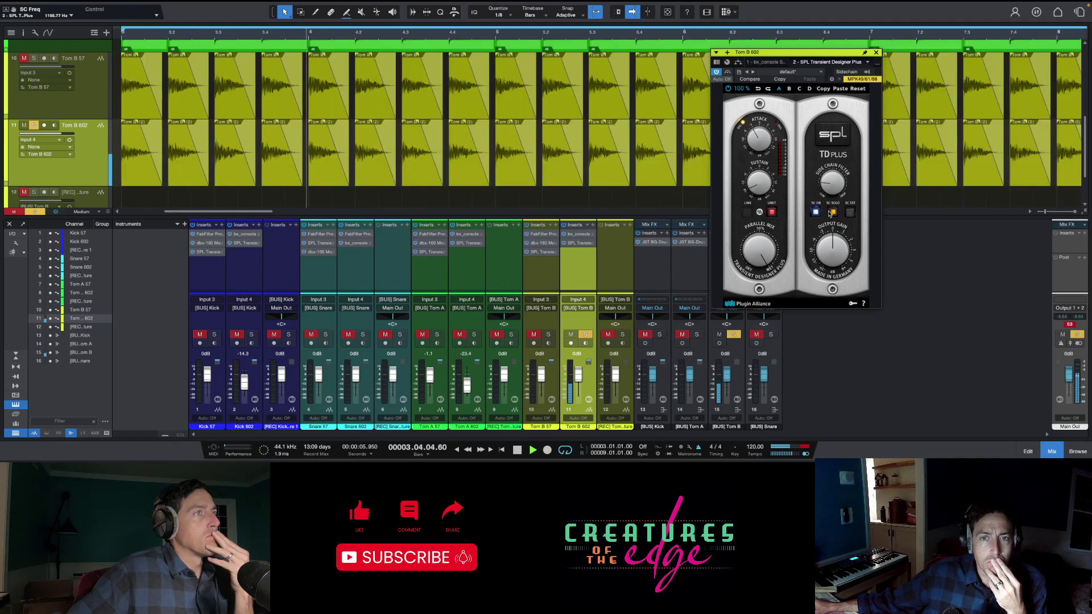
pyautogui.click(832, 212)
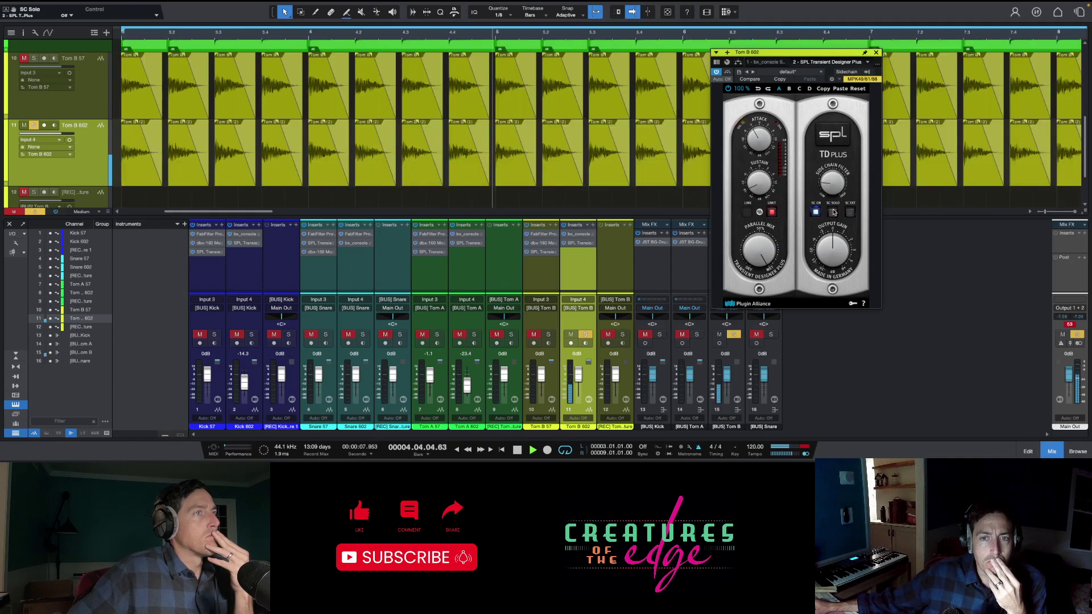
pyautogui.click(815, 212)
pyautogui.click(816, 213)
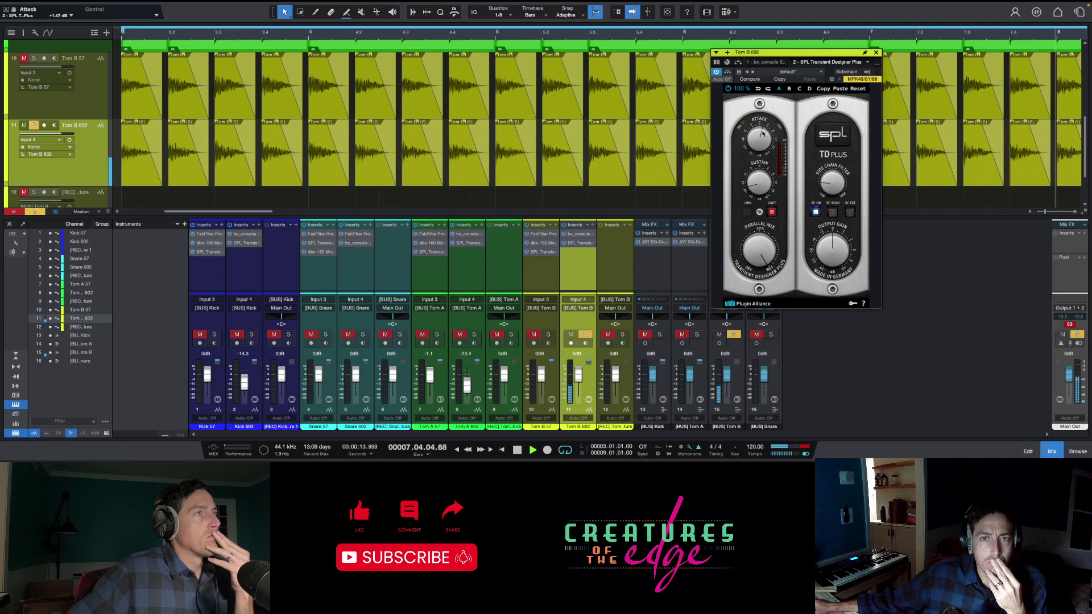
# Raise the attack, readjust the sustain, lower the output gain to about -3 dB, and close Transient Designer
pyautogui.moveTo(751, 151); pyautogui.dragTo(769, 129)
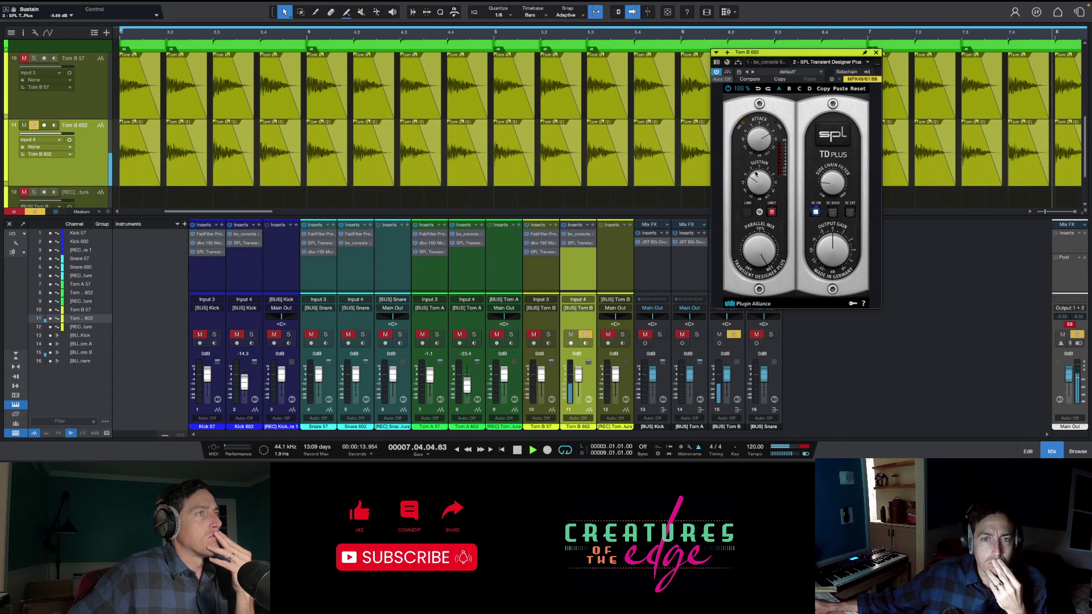
pyautogui.moveTo(755, 174); pyautogui.dragTo(752, 183)
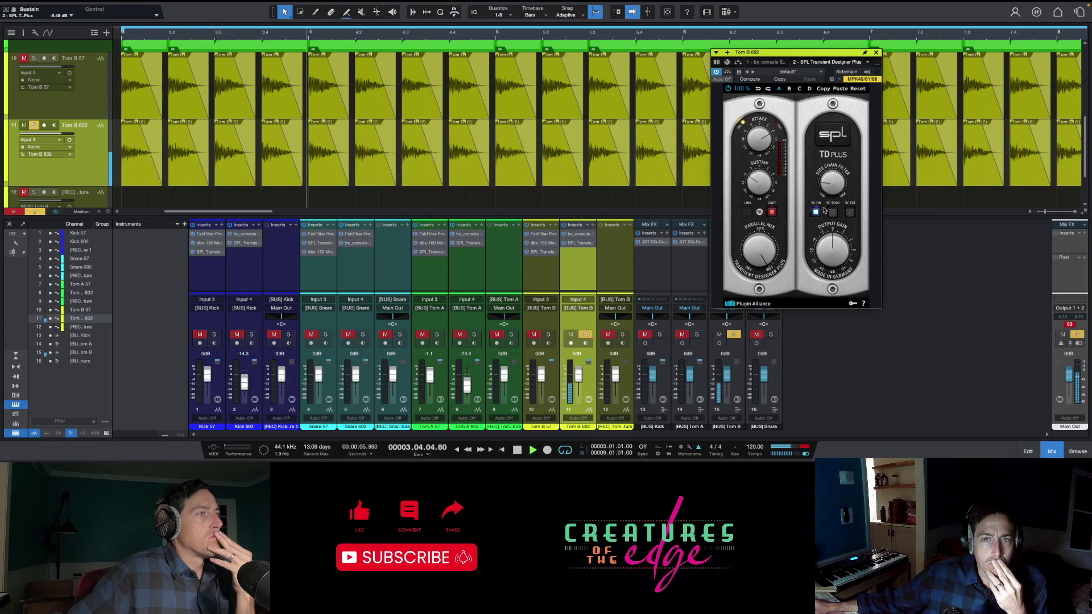
pyautogui.click(874, 52)
# Insert RCompressor Mono after SPL Transient Designer Plus on Tom B 602
pyautogui.click(585, 227)
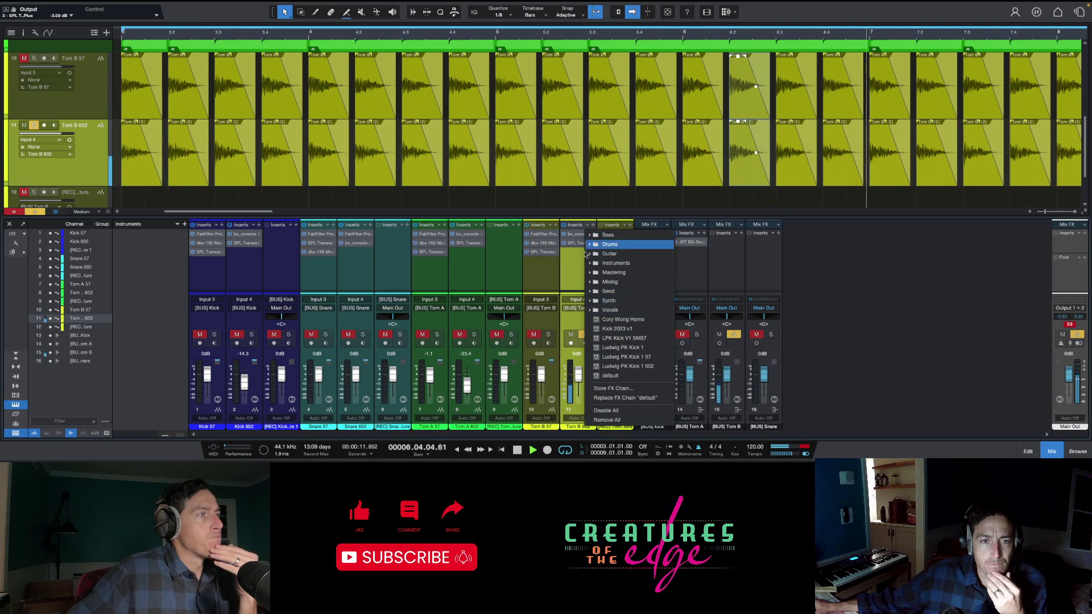
pyautogui.click(589, 223)
pyautogui.click(592, 226)
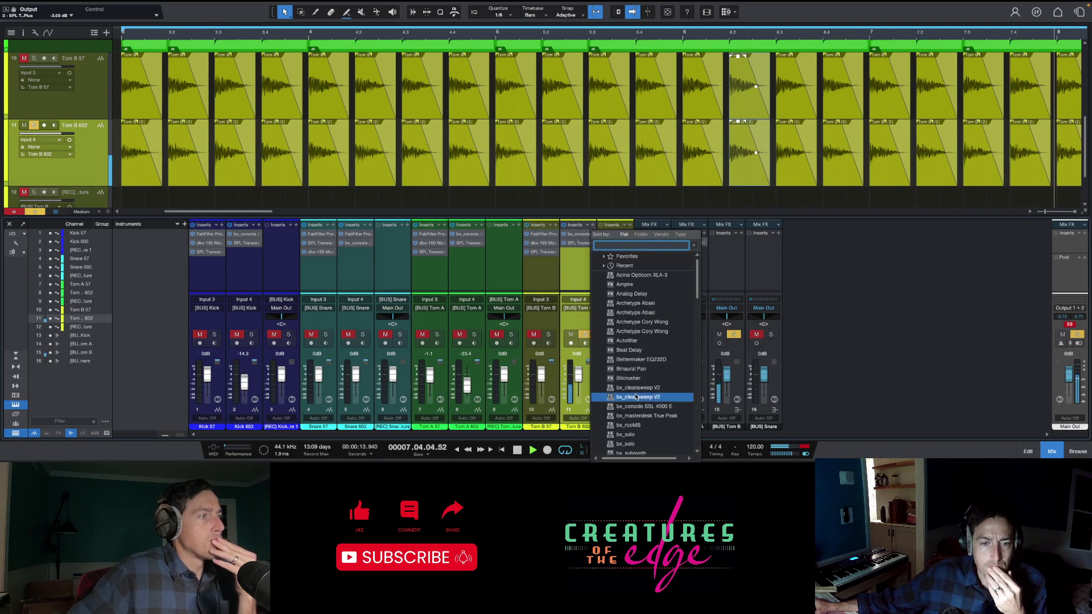
pyautogui.moveTo(698, 312); pyautogui.dragTo(689, 409)
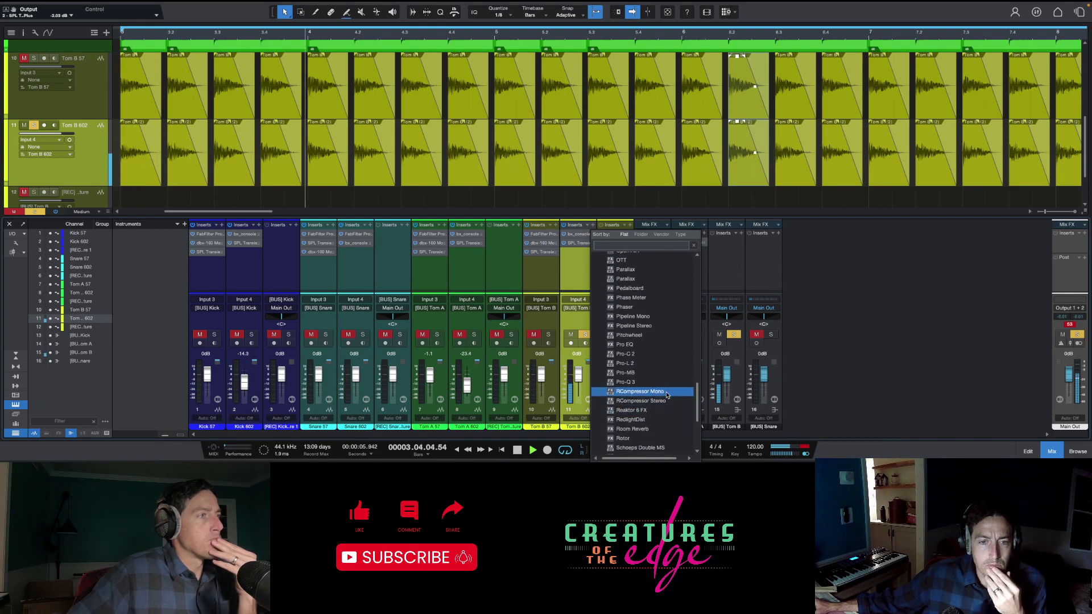
pyautogui.click(639, 391)
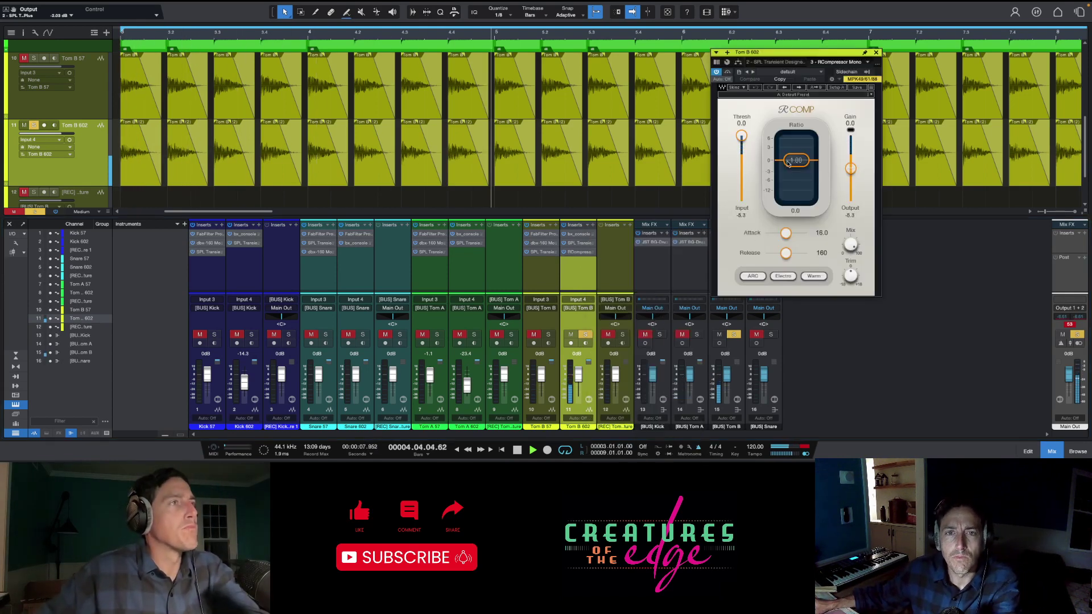
# Try RCompressor with a threshold of -18.7, a ratio of 3.47 and an attack of 13.9, and remove it from Tom B 602
pyautogui.moveTo(741, 137)
pyautogui.mouseDown()
pyautogui.moveTo(740, 158)
pyautogui.moveTo(802, 178)
pyautogui.moveTo(740, 153)
pyautogui.mouseUp()
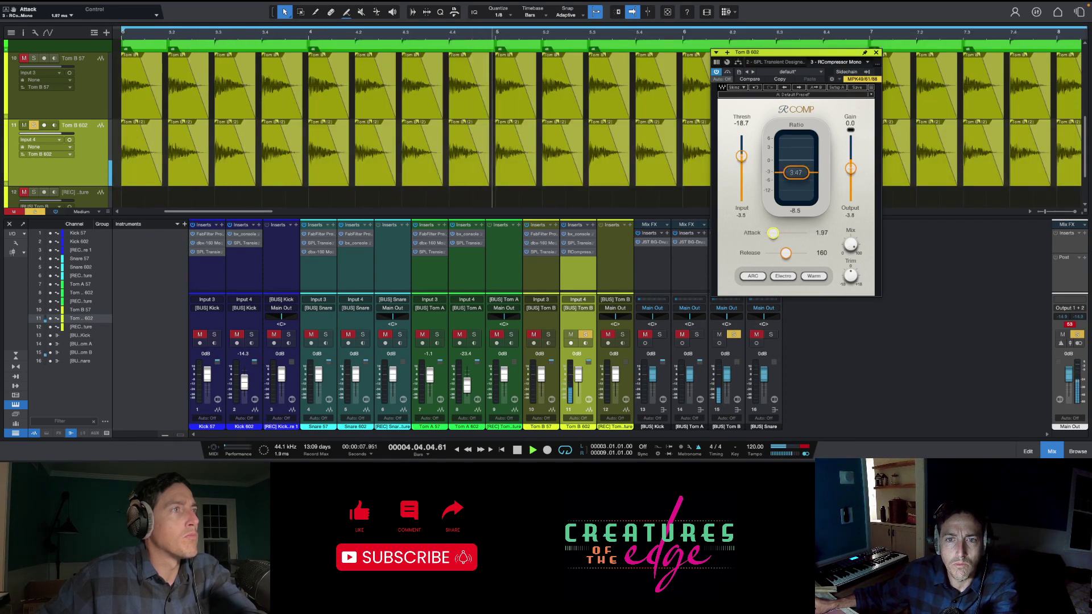
pyautogui.moveTo(786, 233)
pyautogui.mouseDown()
pyautogui.moveTo(798, 233)
pyautogui.moveTo(785, 233)
pyautogui.mouseUp()
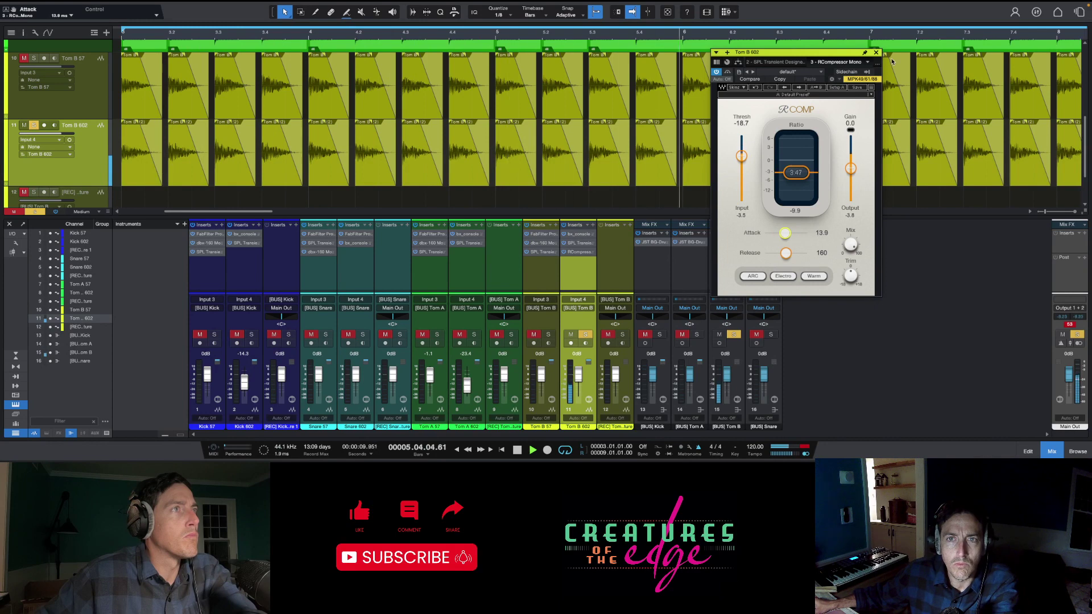
pyautogui.click(876, 53)
pyautogui.rightClick(591, 253)
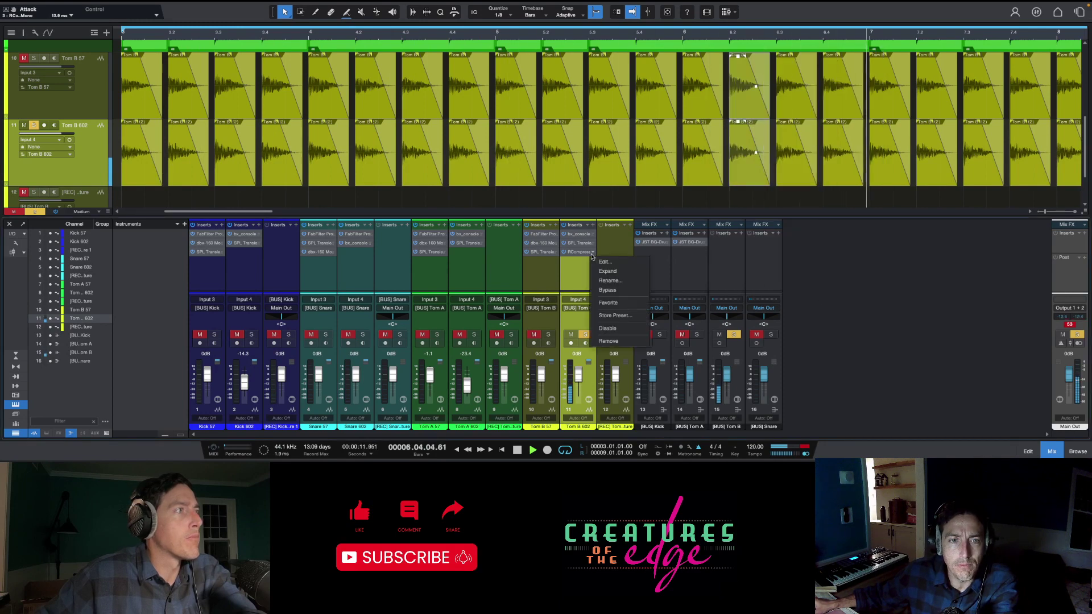
pyautogui.click(606, 340)
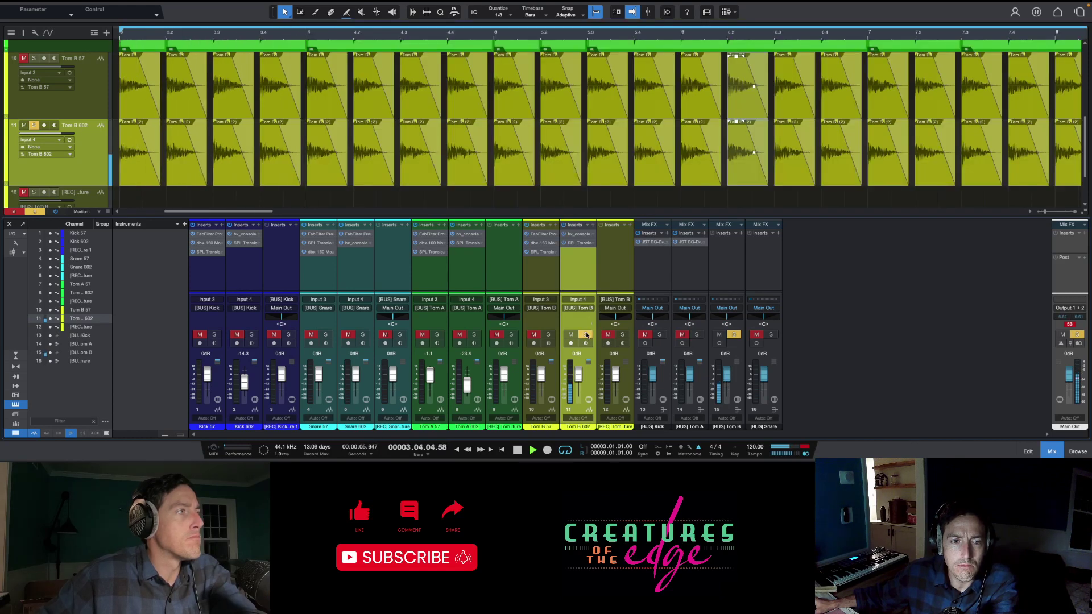
# Try blending Tom B 602 under a soloed Tom B 57 with its sustain at about -14 dB and its fader near -24.7 dB
pyautogui.click(586, 335)
pyautogui.click(585, 336)
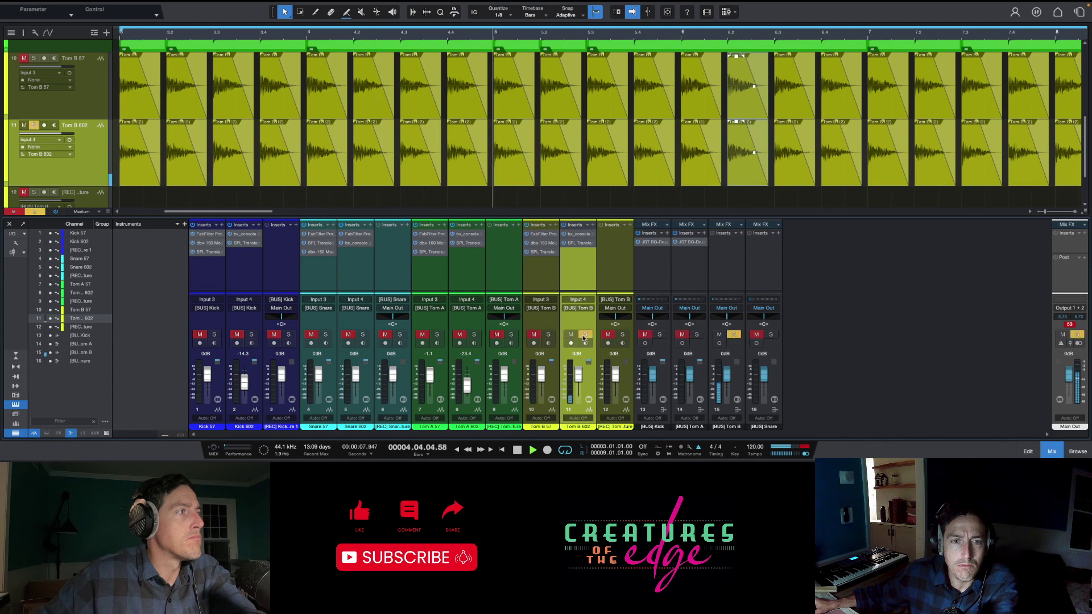
pyautogui.click(548, 334)
pyautogui.moveTo(582, 376); pyautogui.dragTo(582, 385)
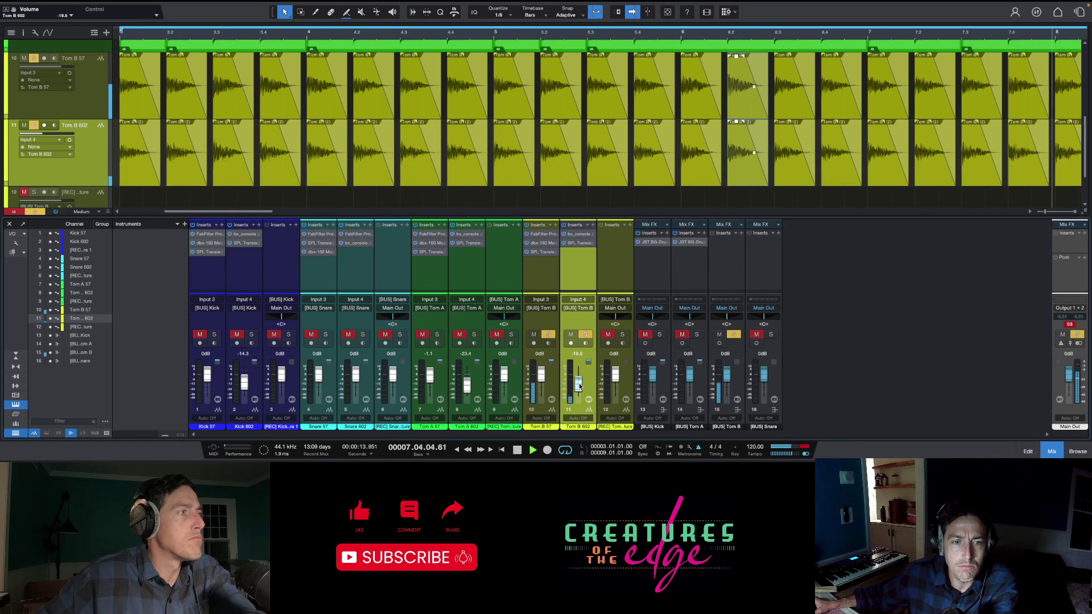
pyautogui.click(580, 243)
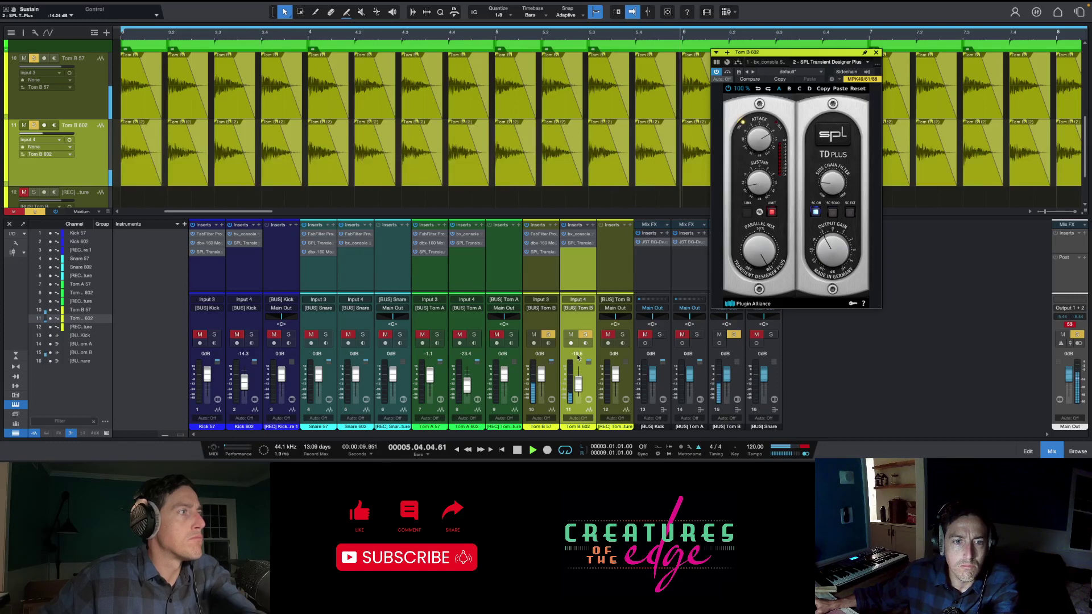
pyautogui.moveTo(579, 386); pyautogui.dragTo(580, 389)
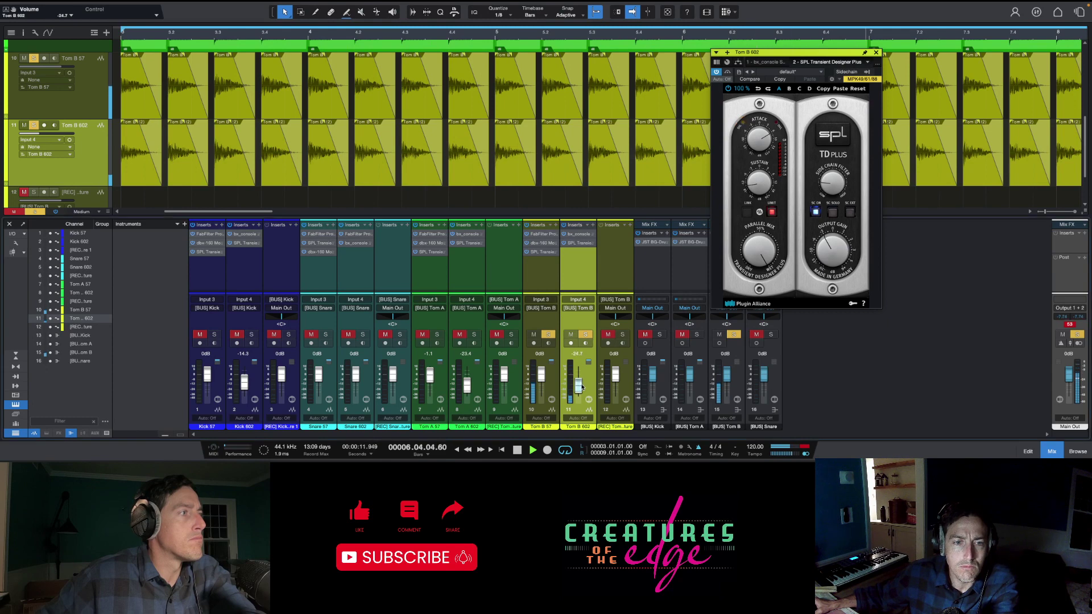
# Unsolo and mute Tom B 57, and raise Tom B 602's fader to about -7.6 dB
pyautogui.click(547, 334)
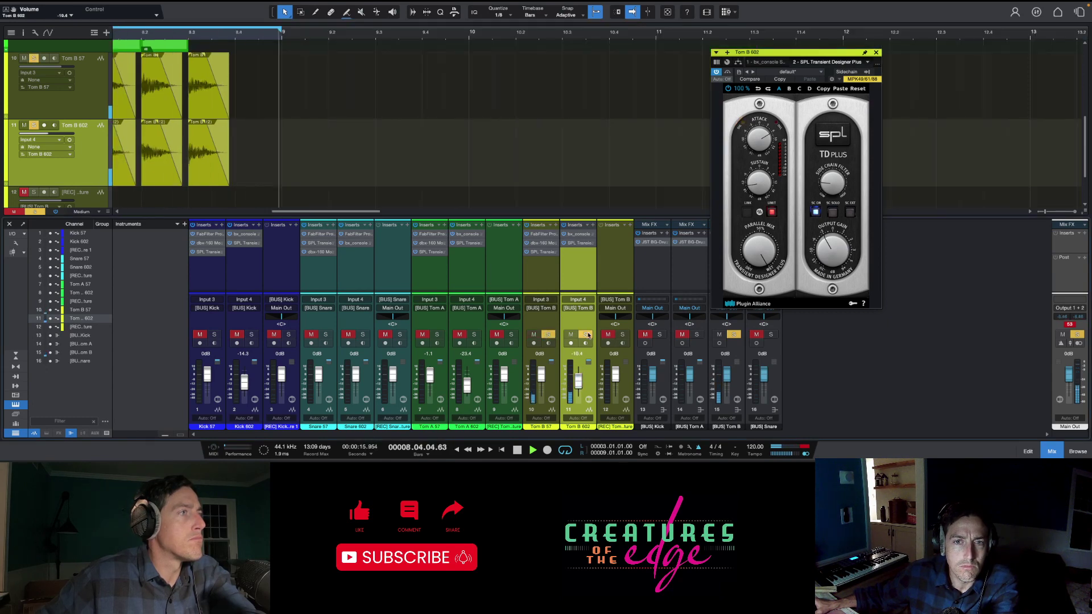
pyautogui.click(535, 335)
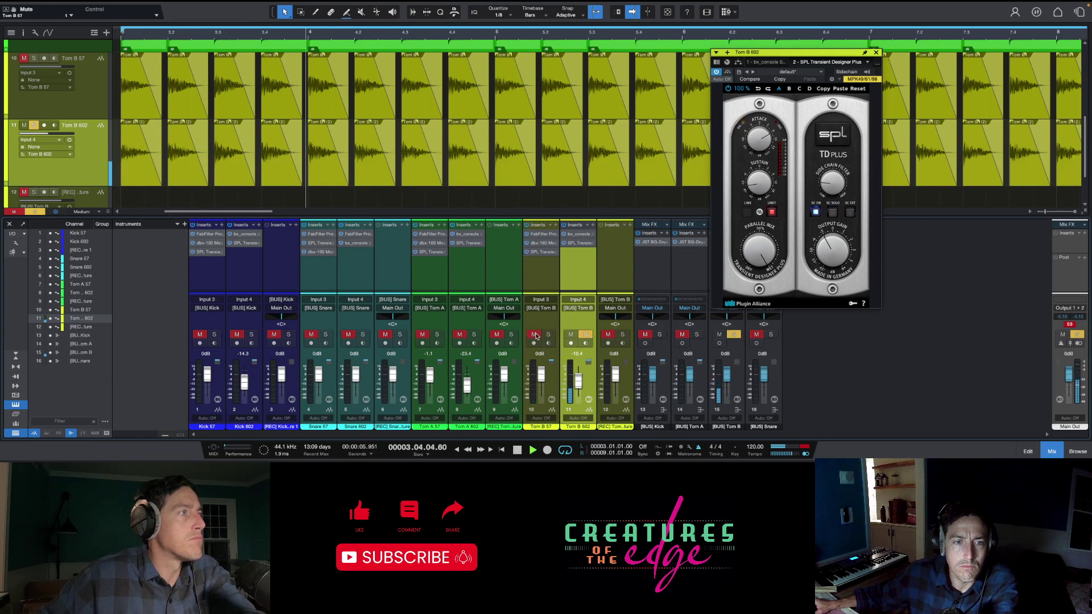
pyautogui.moveTo(578, 380); pyautogui.dragTo(579, 375)
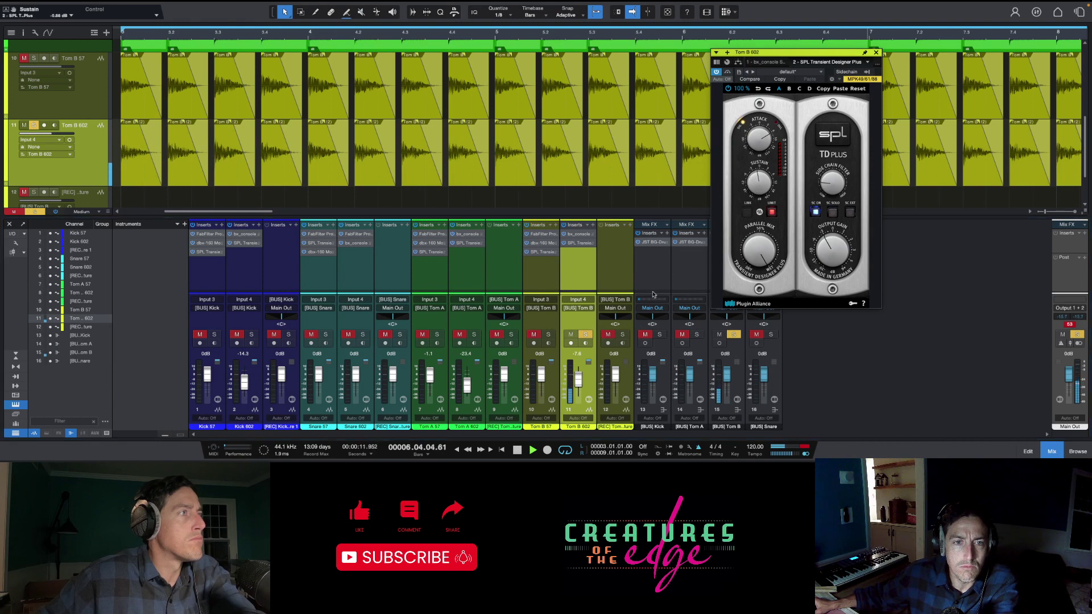
# Adjust the compressor ratio in Tom B 602's bx_console SSL 4000 E and close the plugin
pyautogui.click(578, 234)
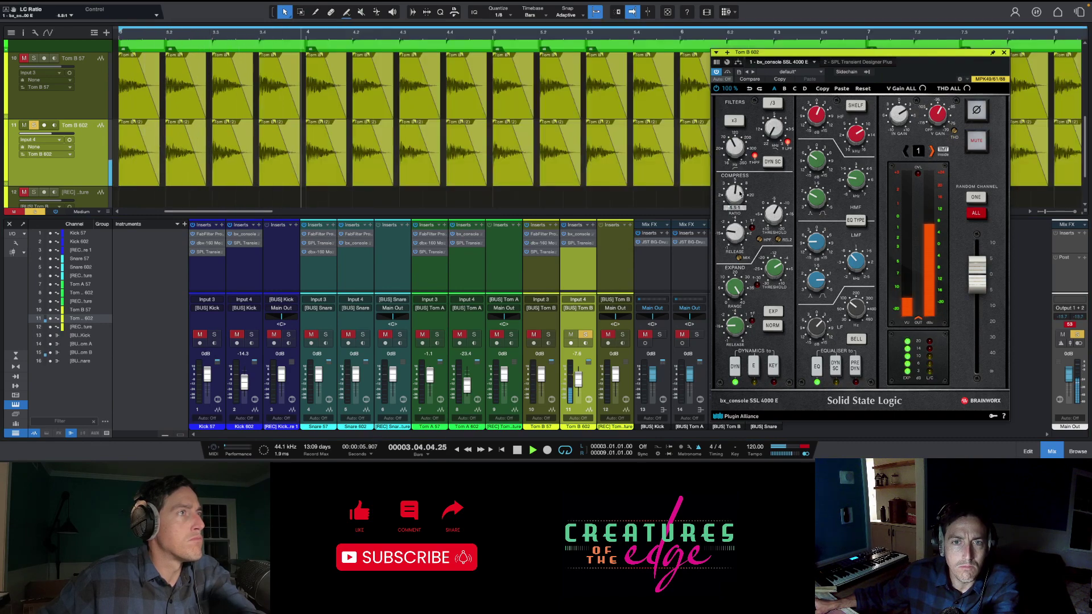
pyautogui.click(1004, 52)
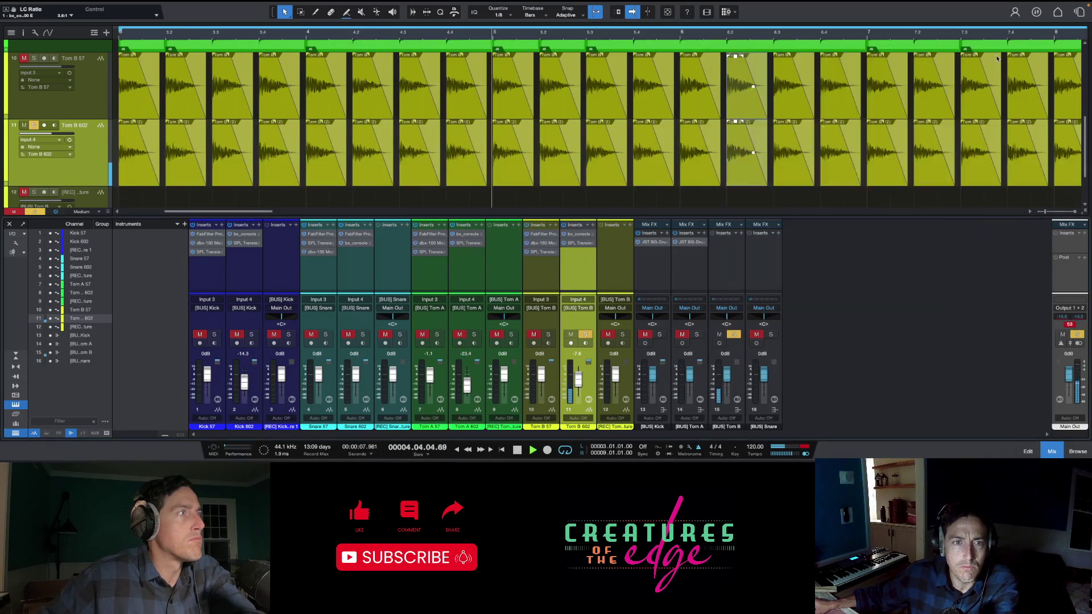
# Copy FabFilter Pro-Q 3 from Tom B 57 to the end of Tom B 602's inserts and reduce its low bell boost to about 1.1 dB
pyautogui.moveTo(542, 235); pyautogui.dragTo(575, 252)
pyautogui.moveTo(836, 165)
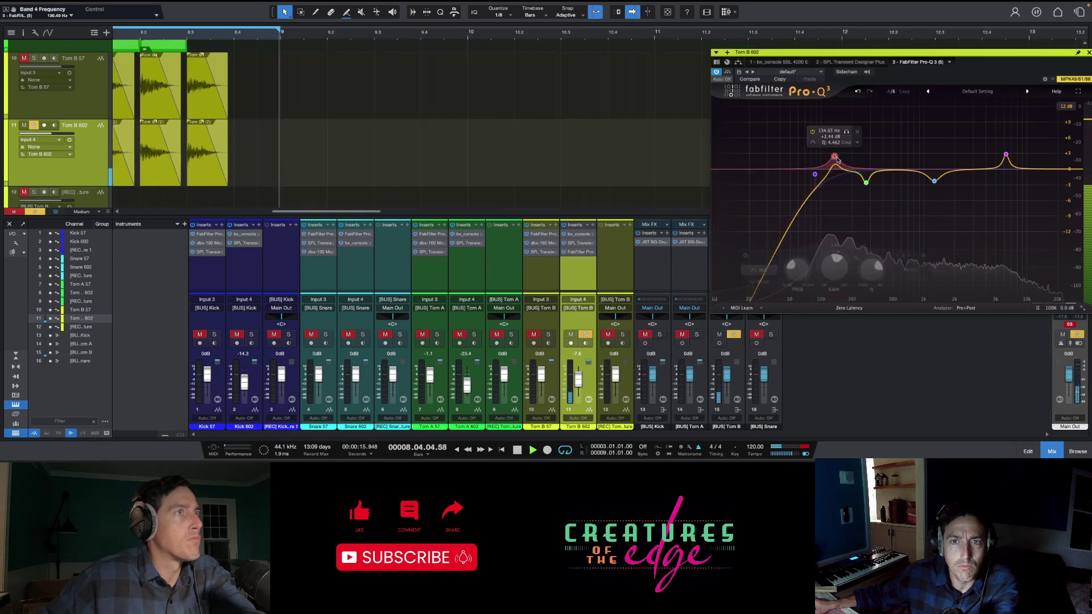
pyautogui.moveTo(831, 161)
pyautogui.mouseDown()
pyautogui.moveTo(812, 141)
pyautogui.moveTo(794, 145)
pyautogui.moveTo(916, 146)
pyautogui.moveTo(831, 134)
pyautogui.moveTo(829, 169)
pyautogui.mouseUp()
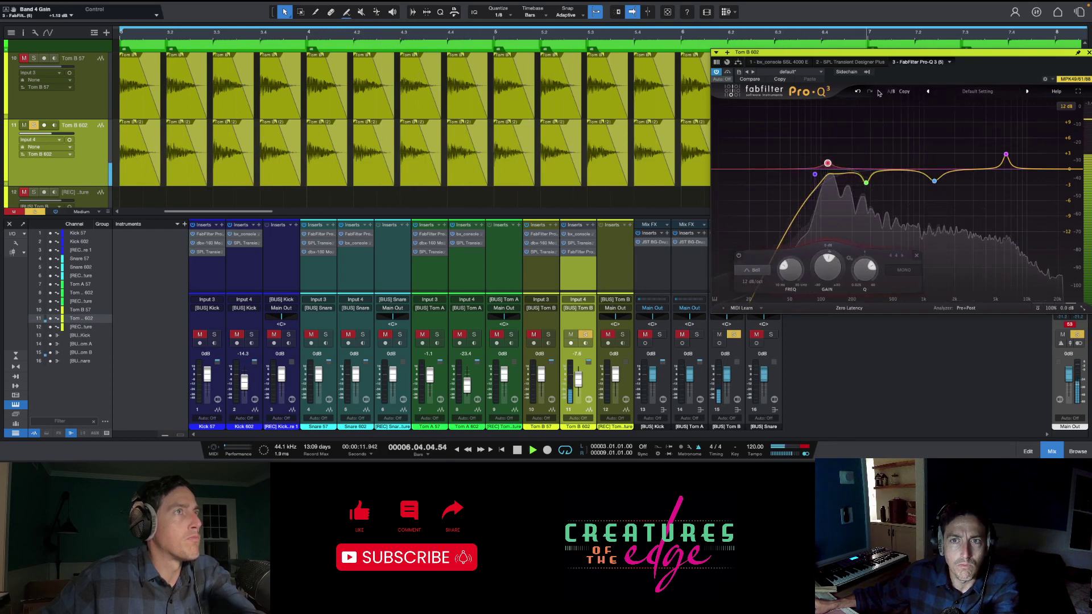
pyautogui.click(966, 92)
pyautogui.moveTo(973, 106)
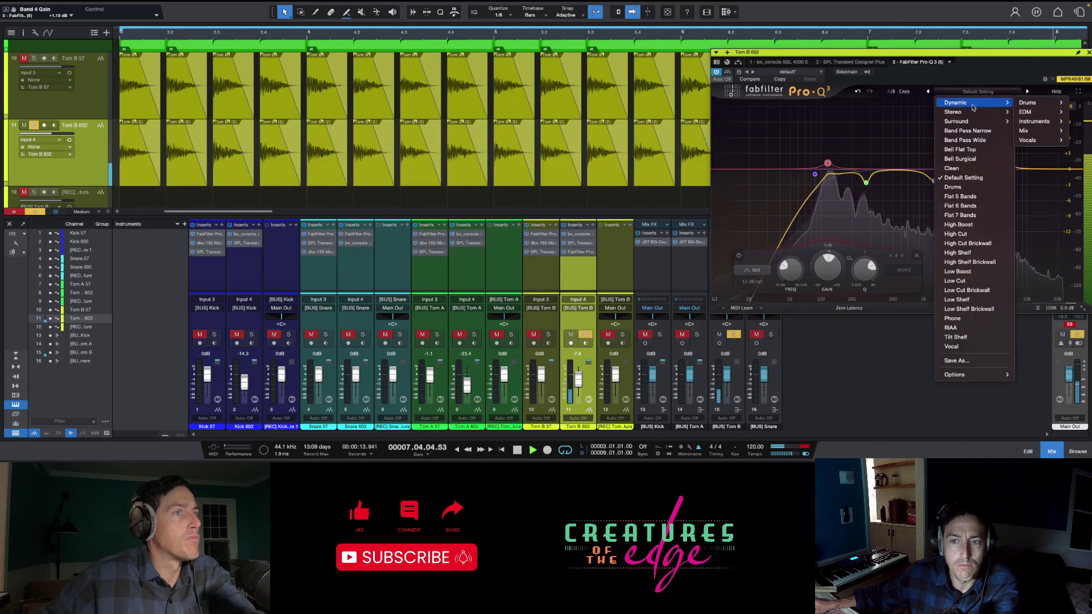
pyautogui.moveTo(972, 373)
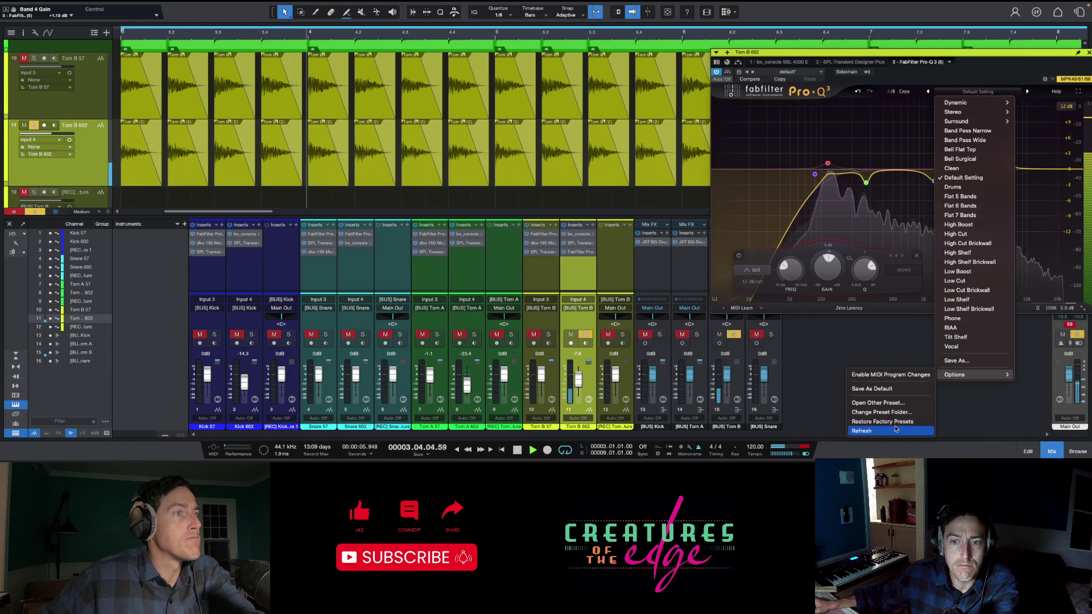
pyautogui.click(896, 430)
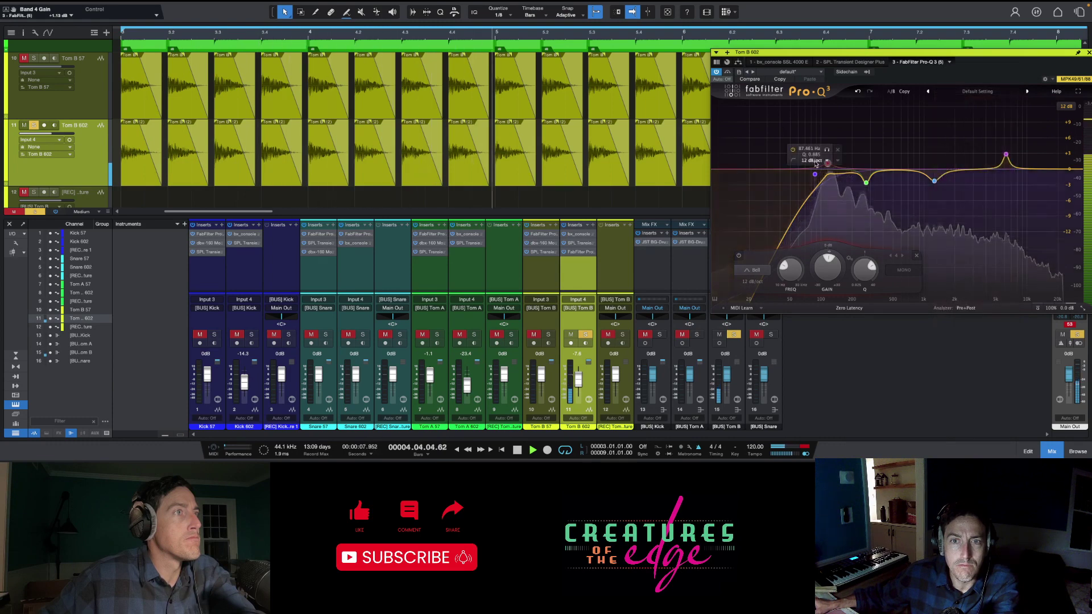
# Remove the low-cut band, the low bell boost and the high bell boost from Tom B 602's FabFilter Pro-Q 3
pyautogui.click(836, 151)
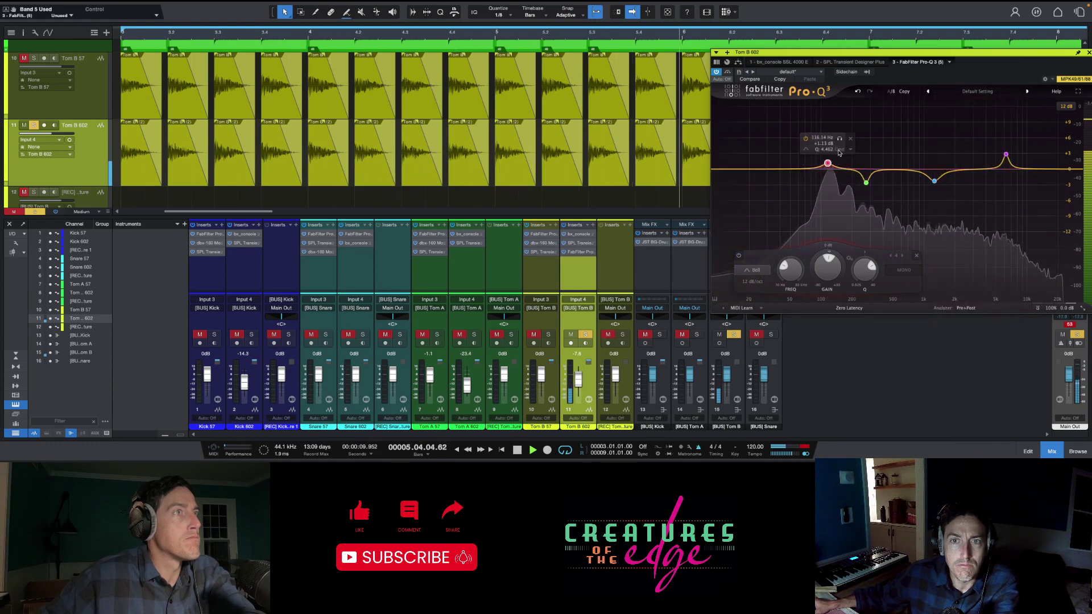
pyautogui.click(850, 138)
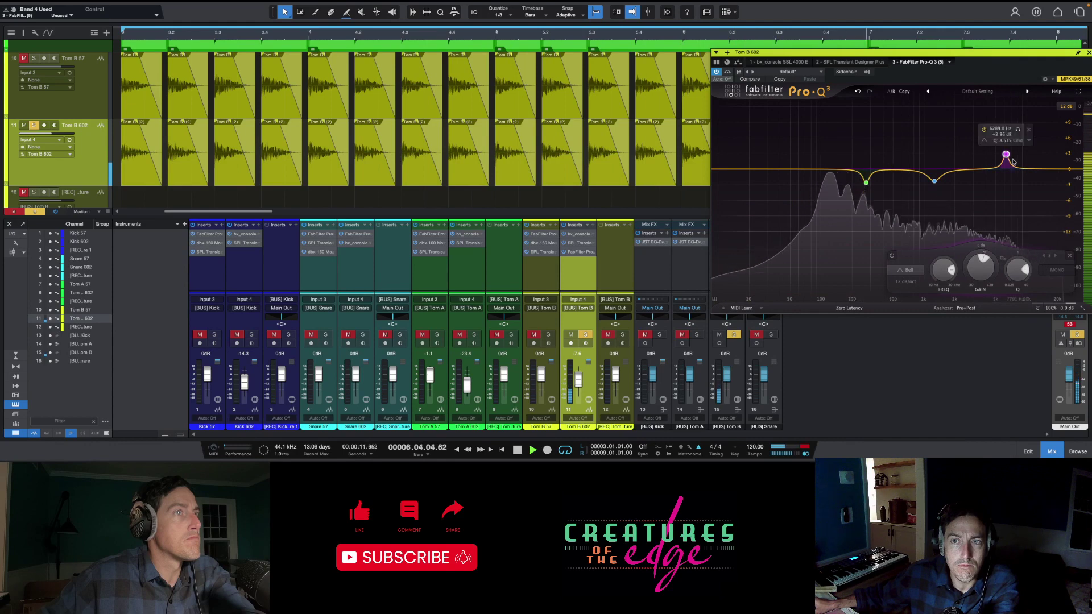
pyautogui.click(1029, 131)
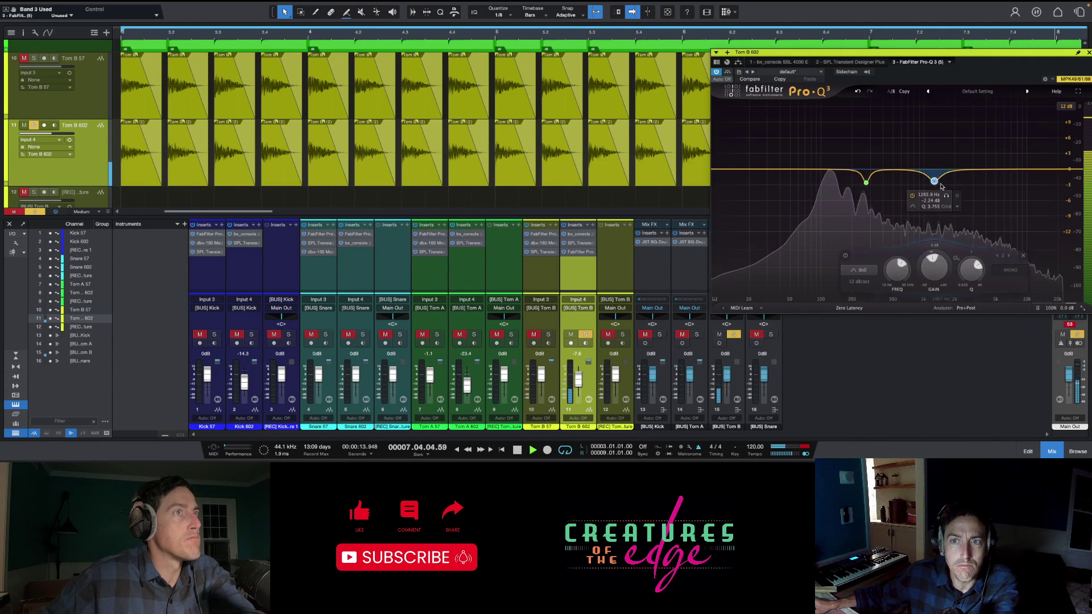
# Sweep the blue upper-mid bell through the low mids and turn it into a broad cut of about 17.7 dB near 600 Hz
pyautogui.moveTo(939, 185); pyautogui.dragTo(868, 128)
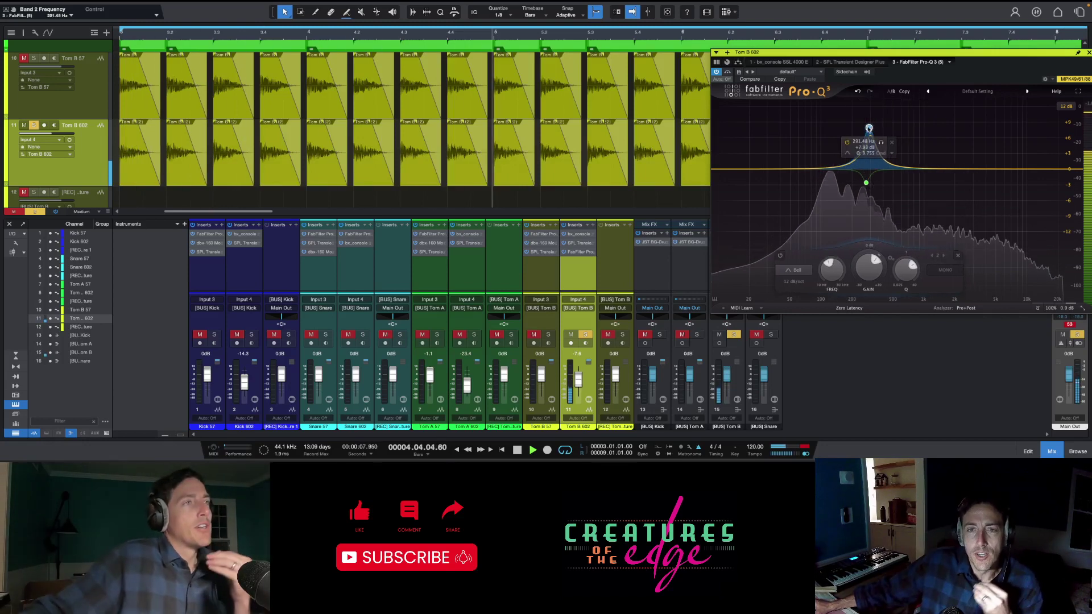
pyautogui.moveTo(869, 129); pyautogui.dragTo(894, 227)
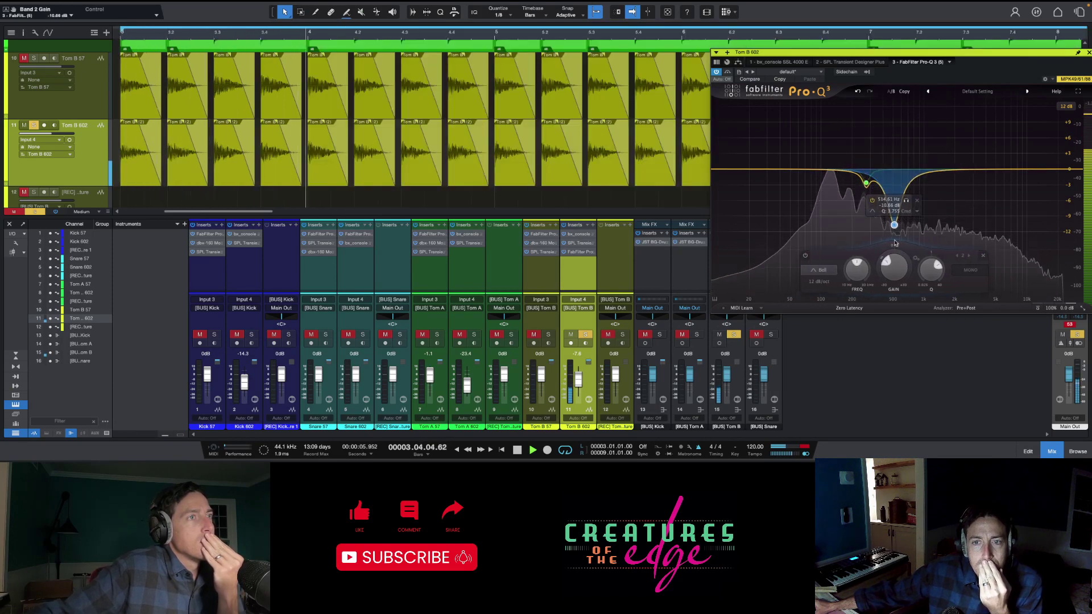
pyautogui.scroll(-5, 938, 270)
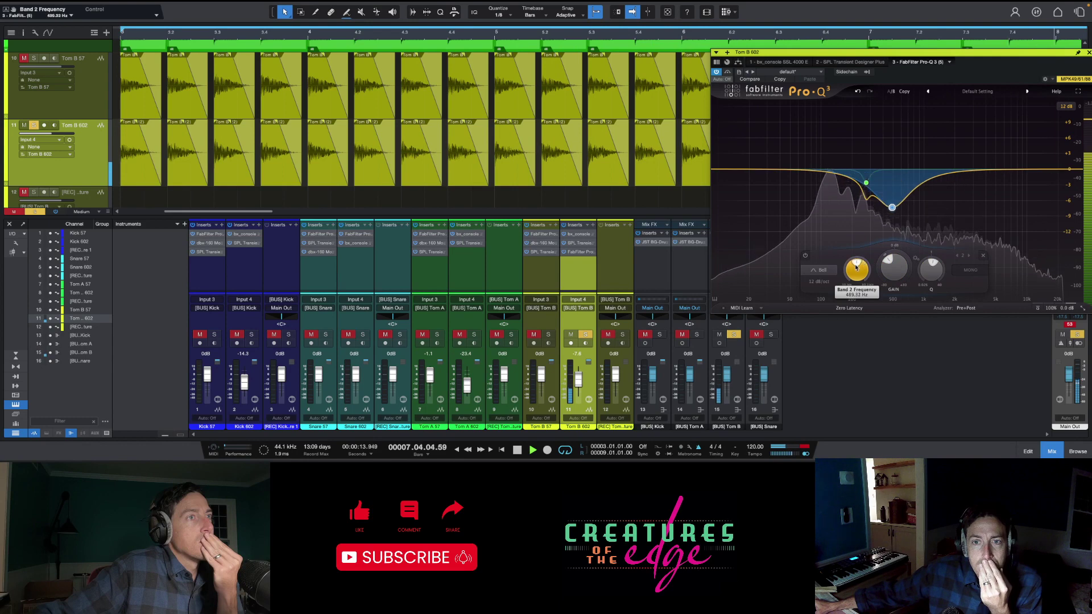
pyautogui.scroll(-8, 883, 267)
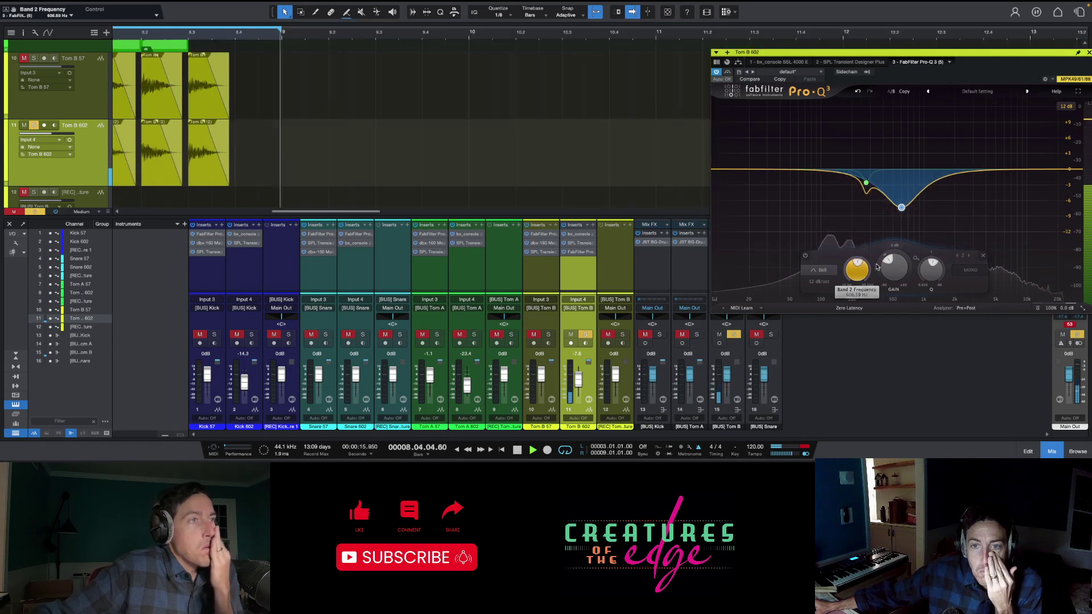
pyautogui.scroll(2, 883, 267)
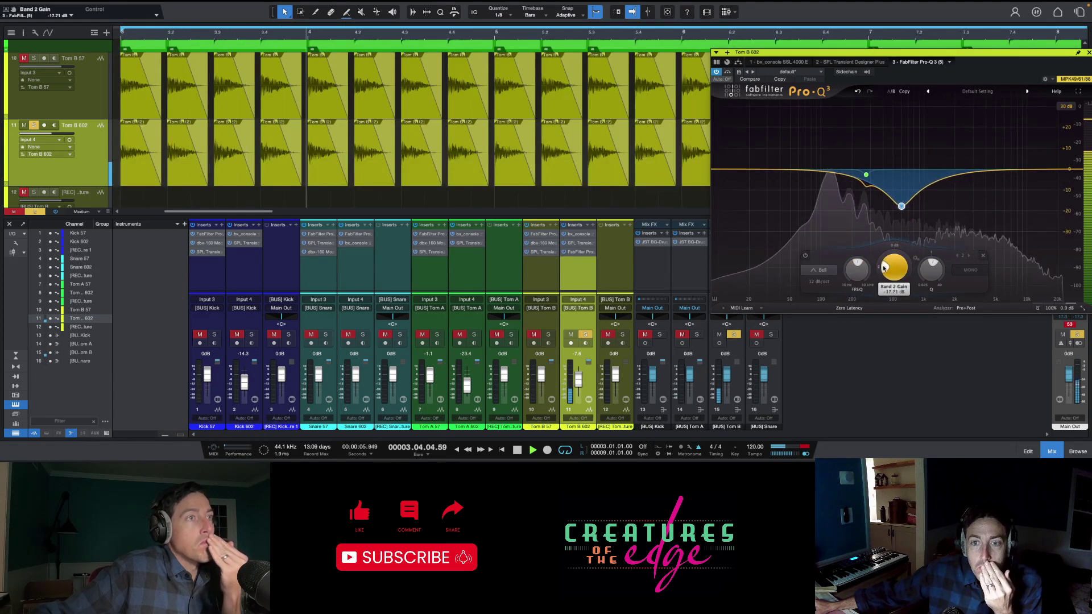
# Add a broad high bell boost of about 7.7 dB and a low bell boost of about 4.3 dB near 92 Hz
pyautogui.moveTo(1017, 168)
pyautogui.mouseDown()
pyautogui.moveTo(1015, 142)
pyautogui.moveTo(1018, 153)
pyautogui.mouseUp()
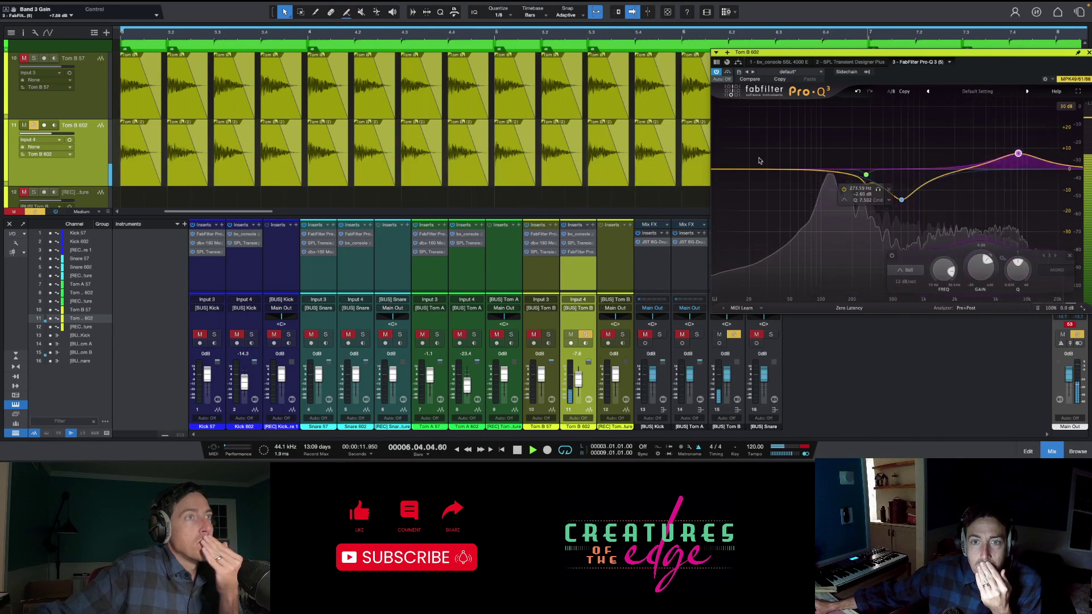
pyautogui.moveTo(815, 169)
pyautogui.mouseDown()
pyautogui.moveTo(830, 159)
pyautogui.moveTo(815, 163)
pyautogui.mouseUp()
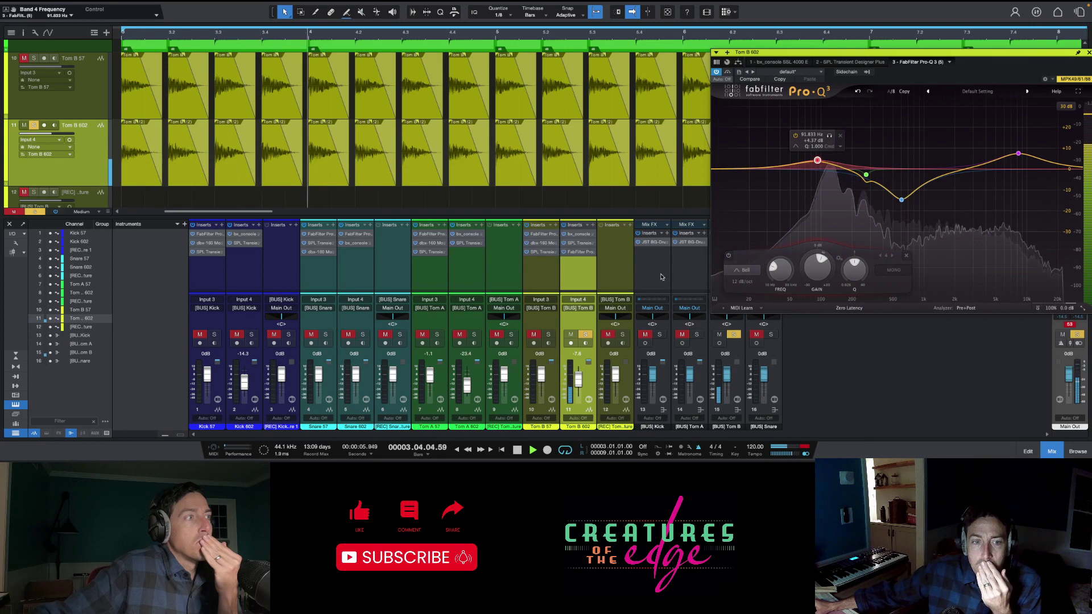
# Solo Tom B 57 alongside Tom B 602, lower Tom B 602's fader to -24.7 dB and close the equalizer
pyautogui.click(547, 334)
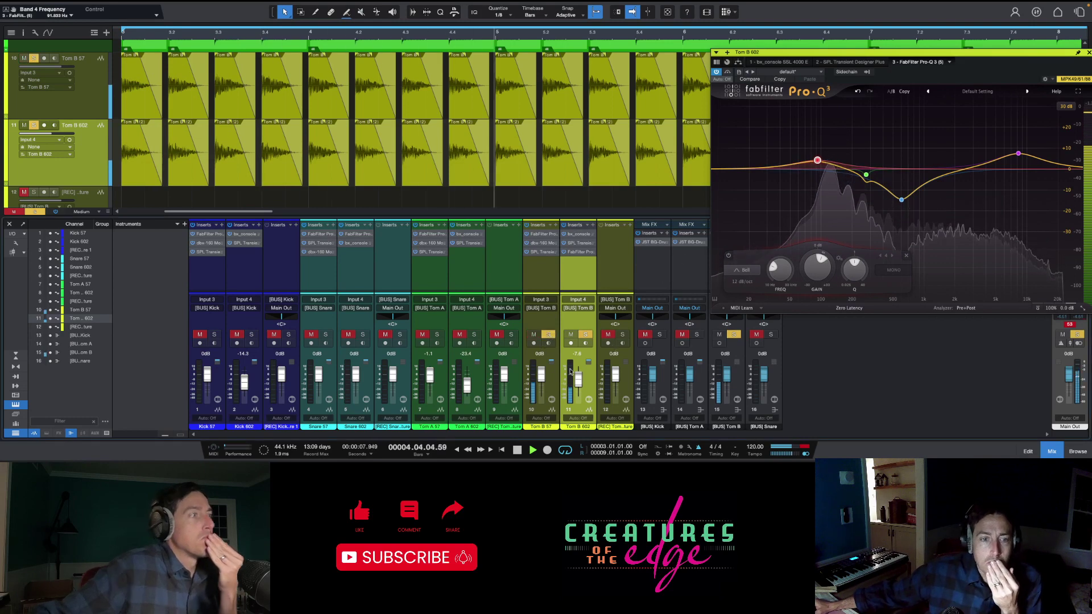
pyautogui.moveTo(578, 377); pyautogui.dragTo(578, 390)
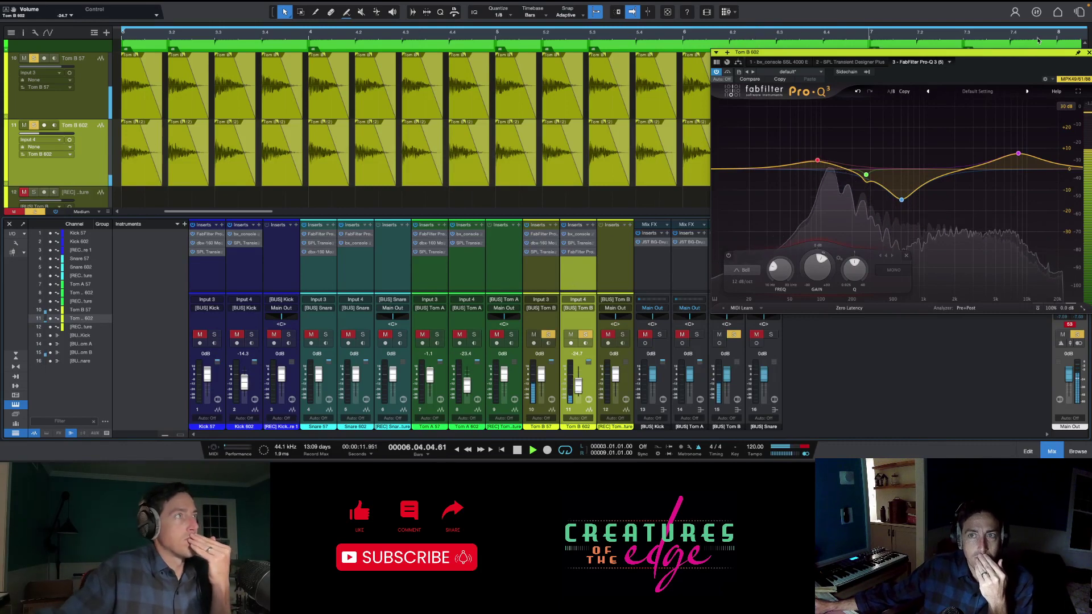
pyautogui.click(1087, 53)
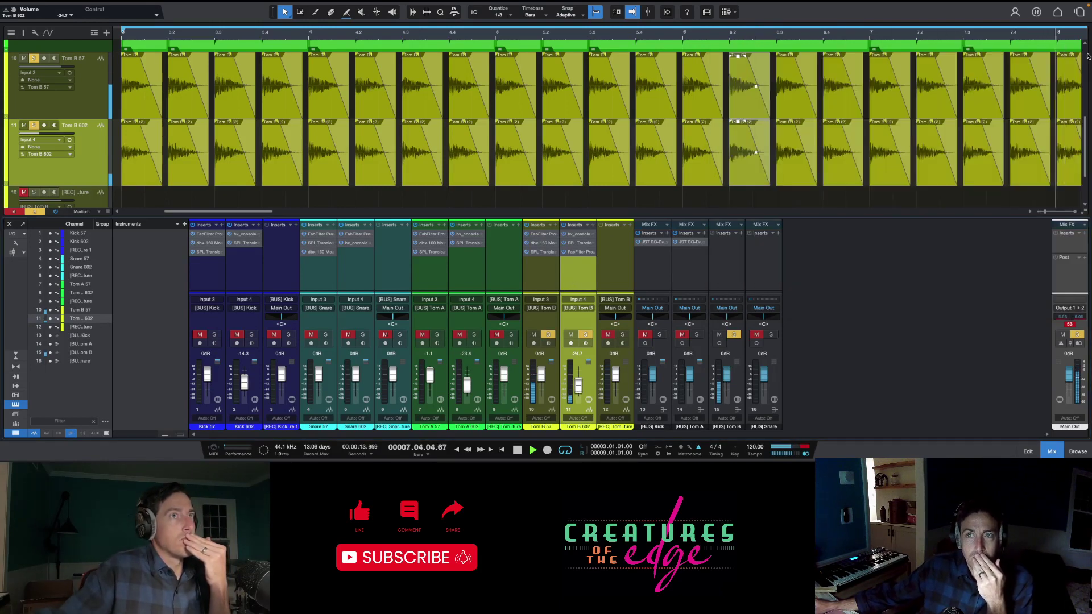
# Select all Tom B 602 clips and reshape their fade-outs into longer, downward-bowed curves that start earlier
pyautogui.moveTo(292, 171); pyautogui.dragTo(270, 121)
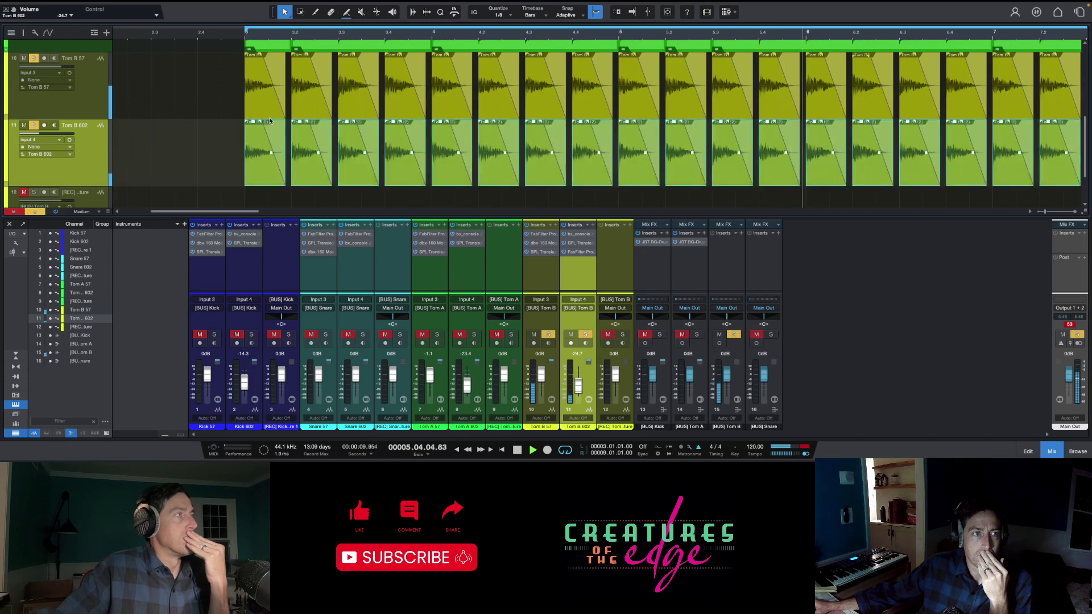
pyautogui.moveTo(274, 163); pyautogui.dragTo(271, 170)
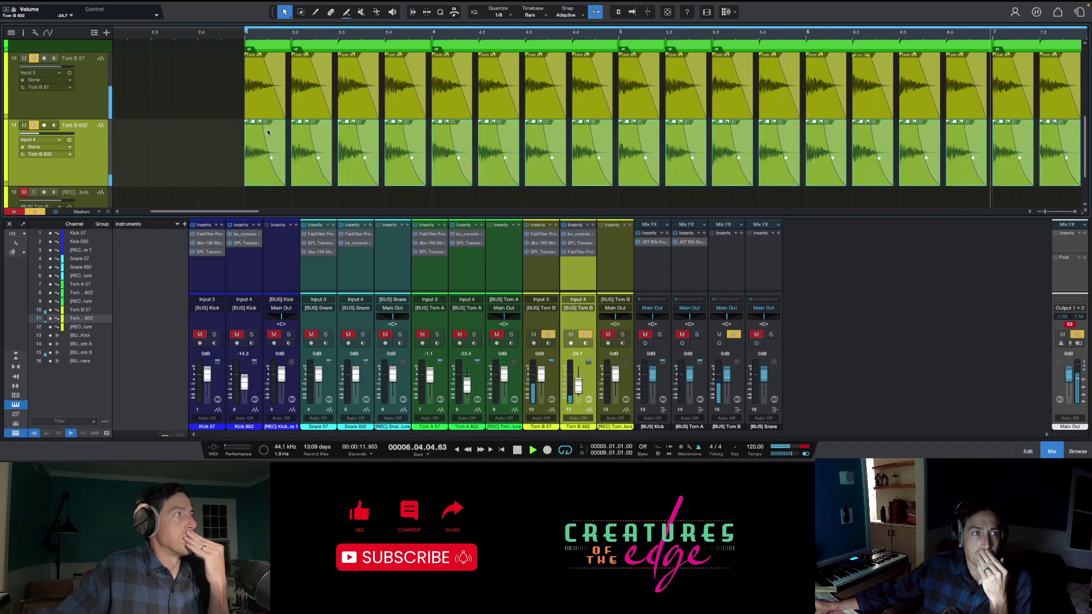
pyautogui.moveTo(262, 125); pyautogui.dragTo(250, 129)
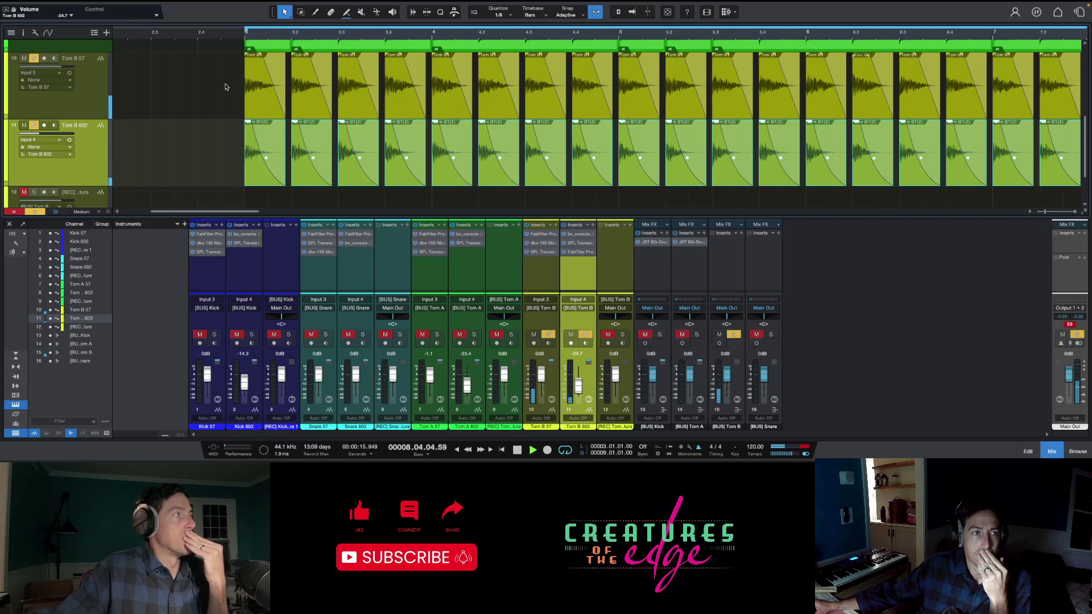
# Select all Tom B 57 clips and give them earlier-starting, downward-bowed fade-outs like those on Tom B 602
pyautogui.press('Up')
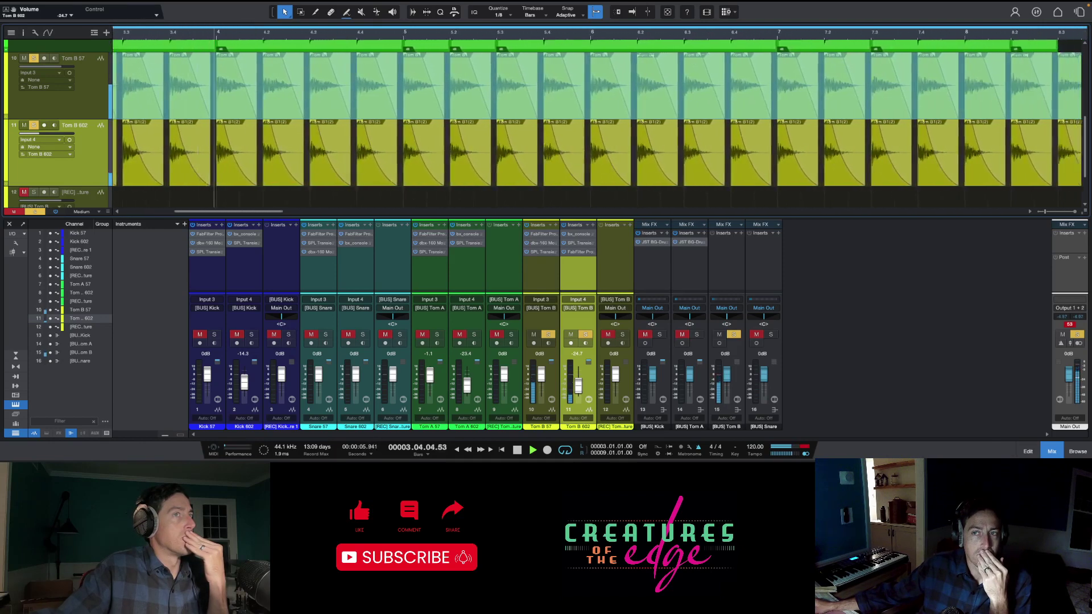
pyautogui.click(1063, 93)
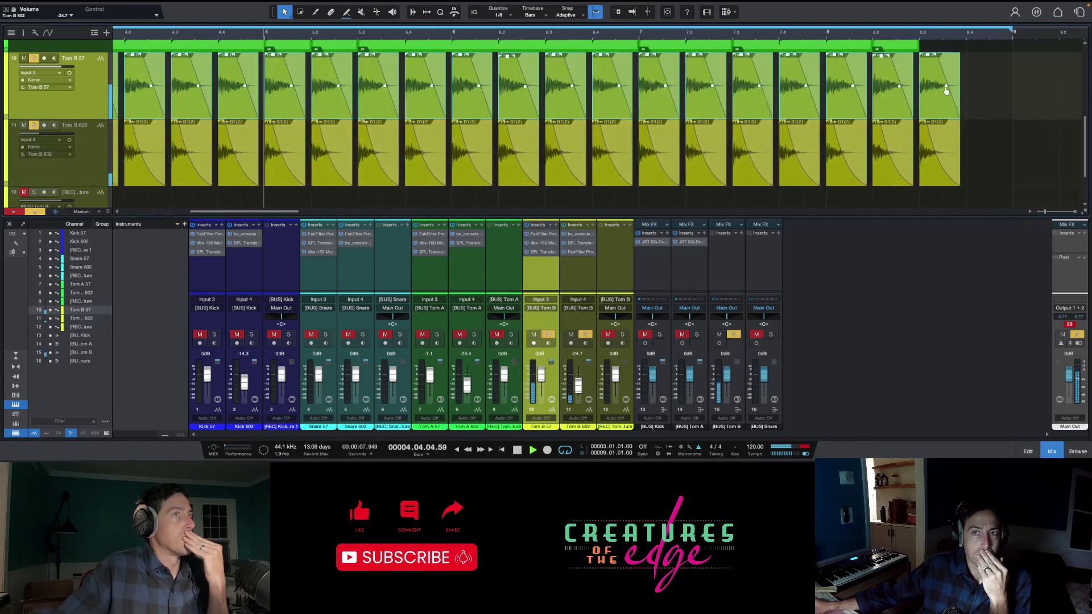
pyautogui.moveTo(946, 91); pyautogui.dragTo(945, 98)
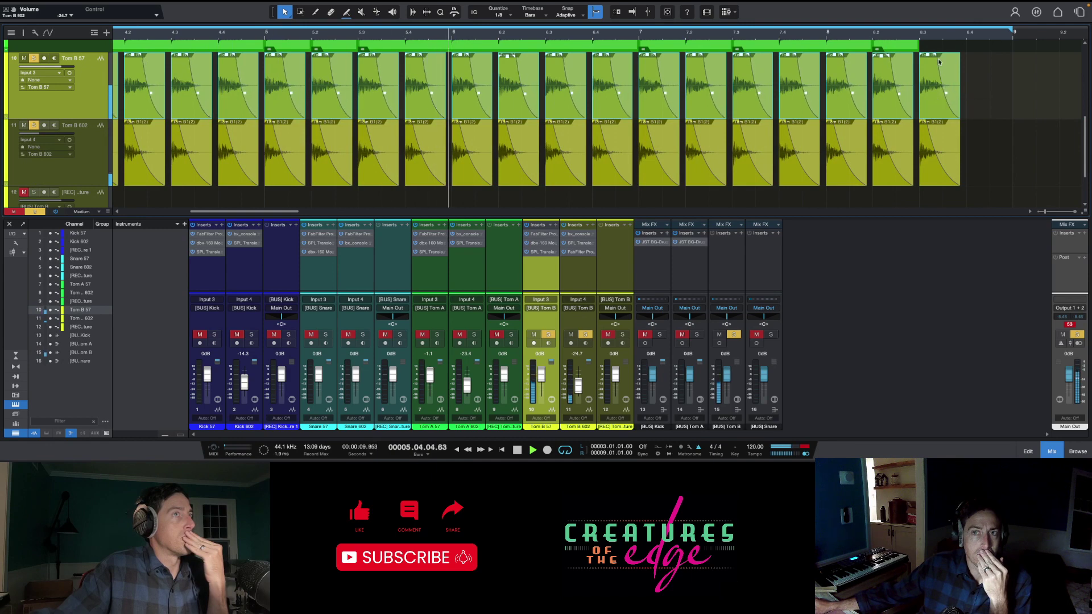
pyautogui.moveTo(935, 57); pyautogui.dragTo(932, 57)
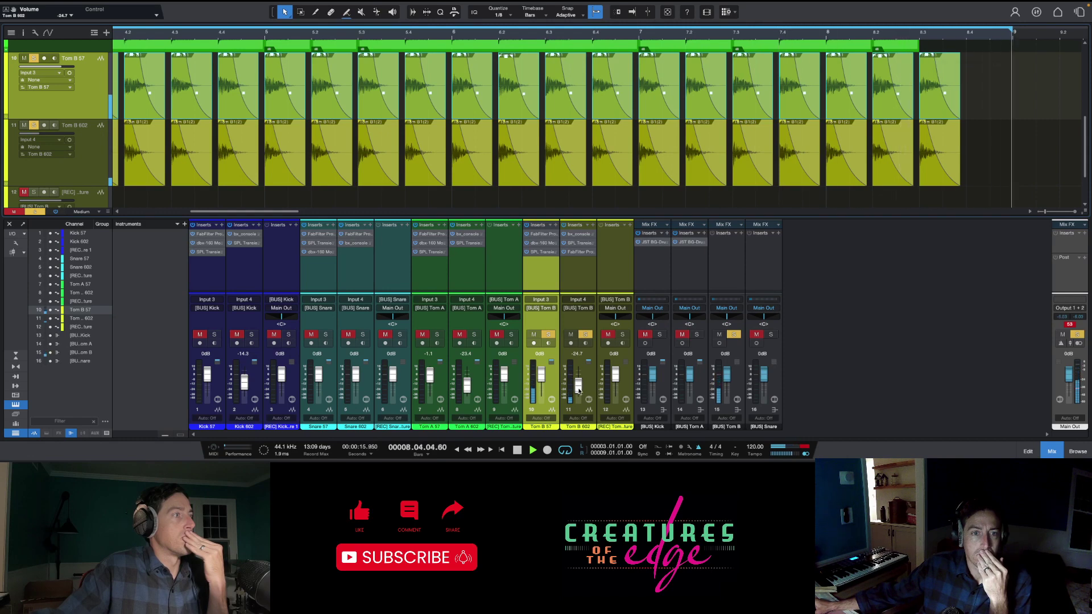
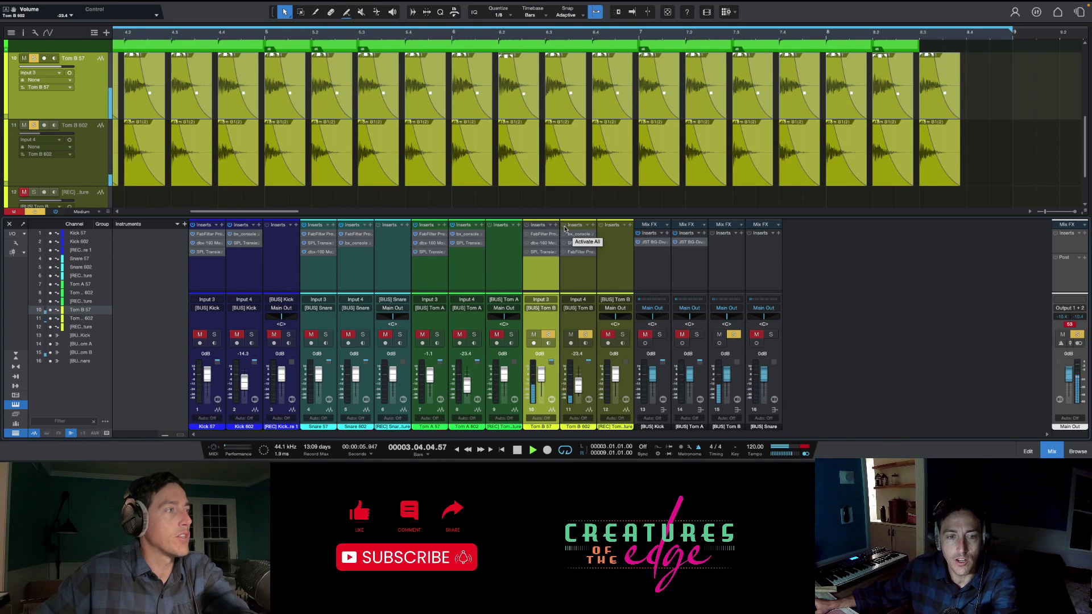
# Reactivate all of Tom B 602's inserts and add JST BG-Drums to the Tom B bus
pyautogui.click(565, 226)
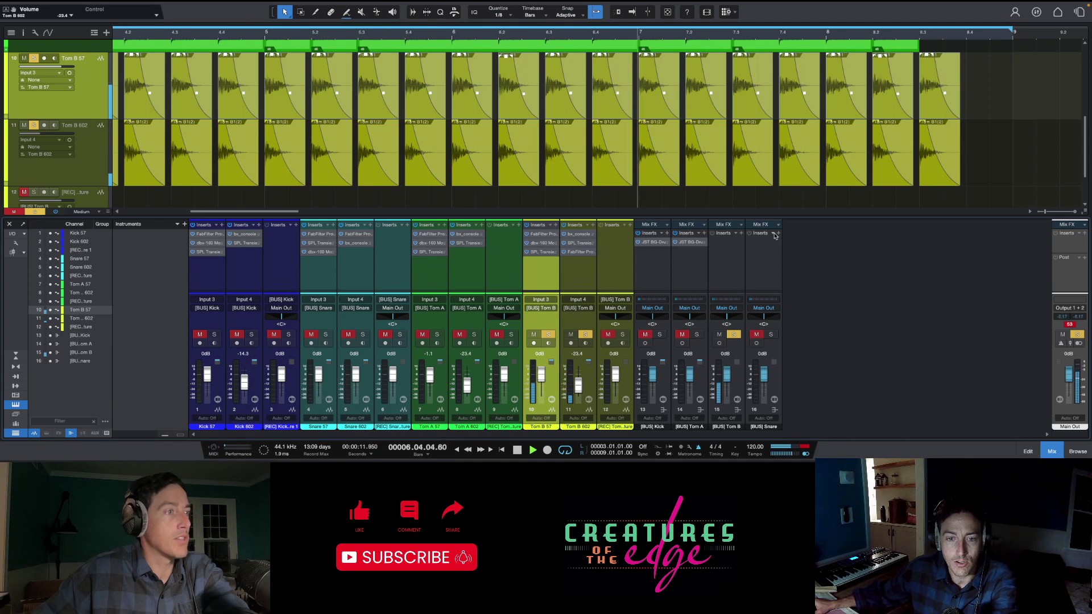
pyautogui.click(742, 234)
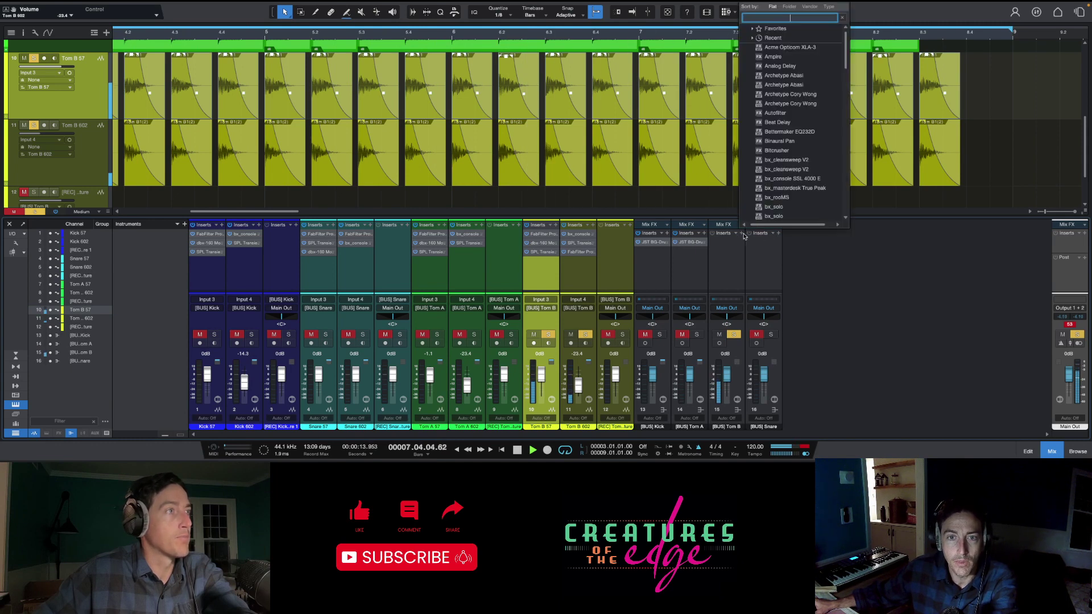
pyautogui.scroll(-10, 817, 127)
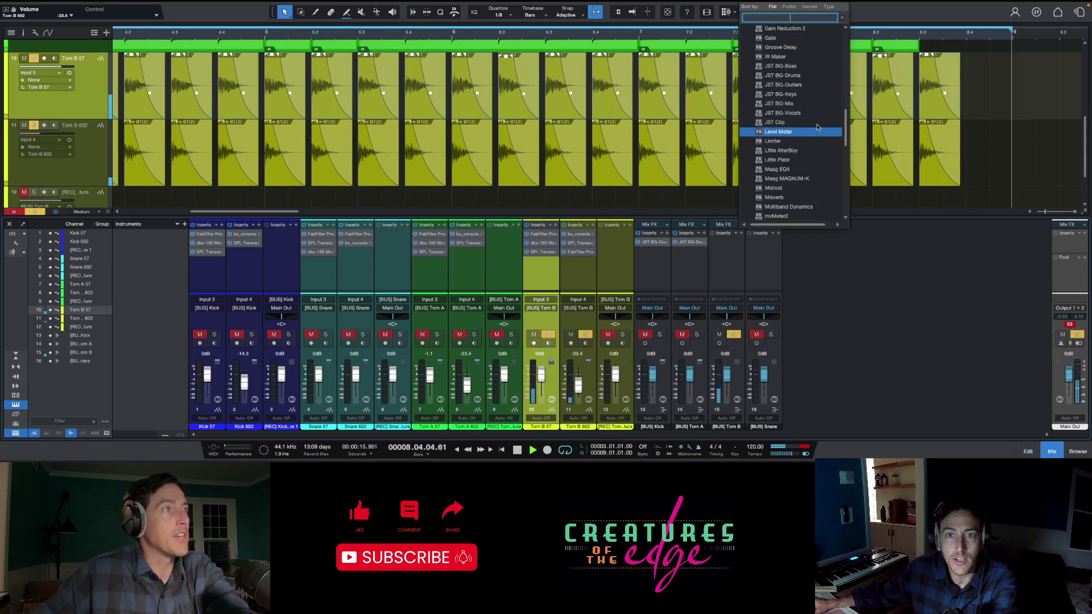
pyautogui.click(812, 94)
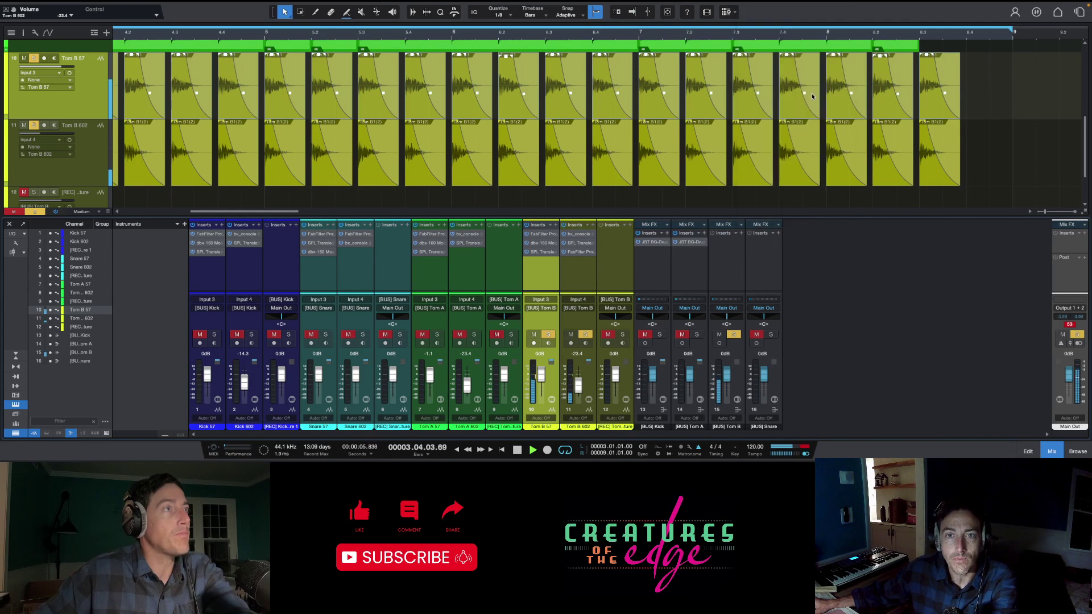
# Try the Open and Boom punch modes in the Tom B bus's BG-Drums and settle on Open
pyautogui.moveTo(778, 199)
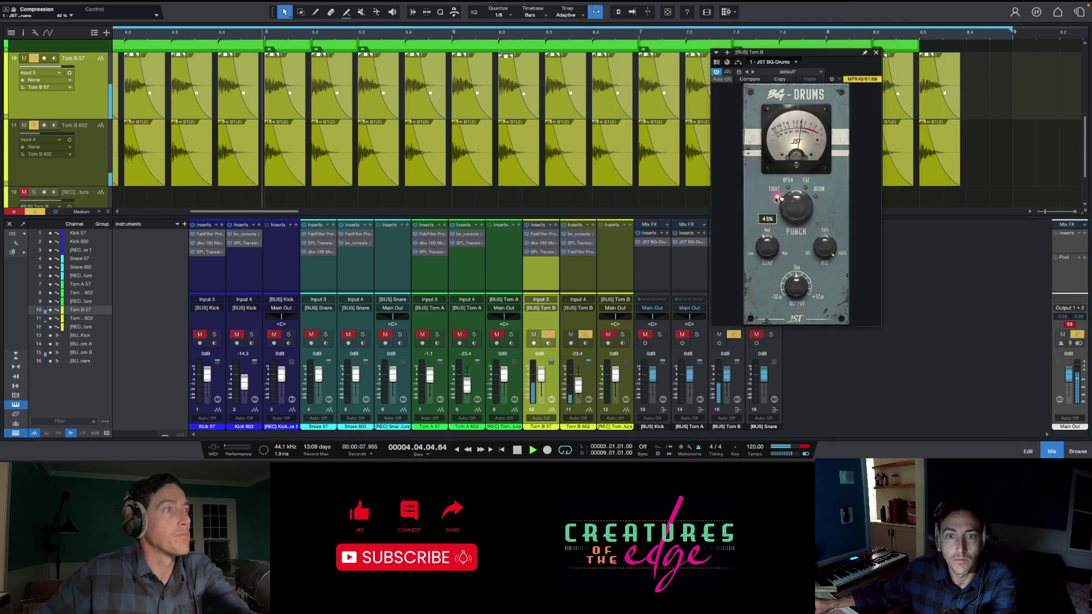
pyautogui.moveTo(796, 199); pyautogui.dragTo(801, 173)
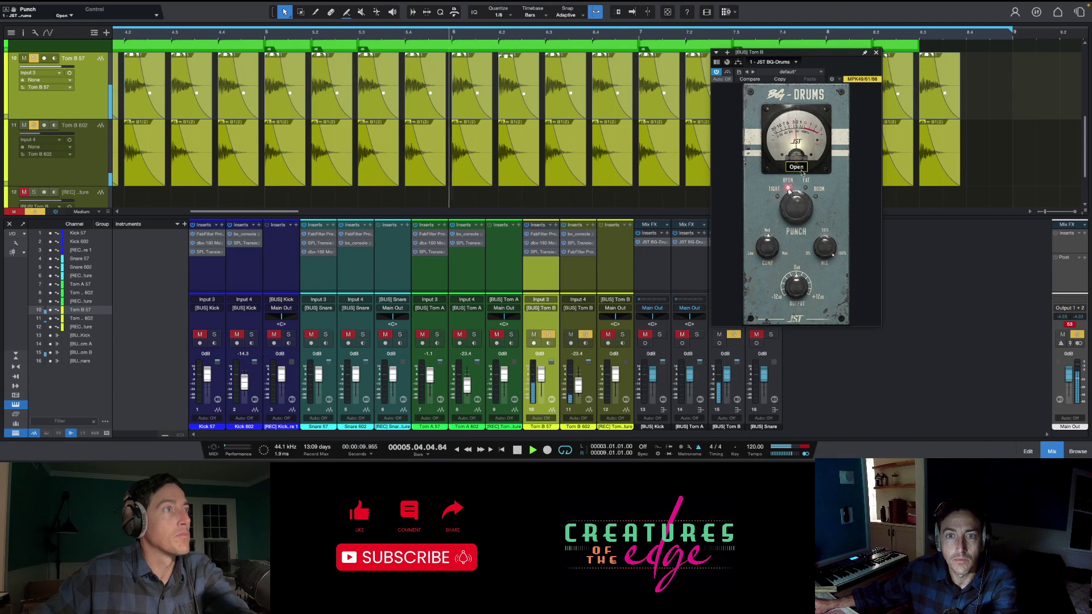
pyautogui.click(812, 187)
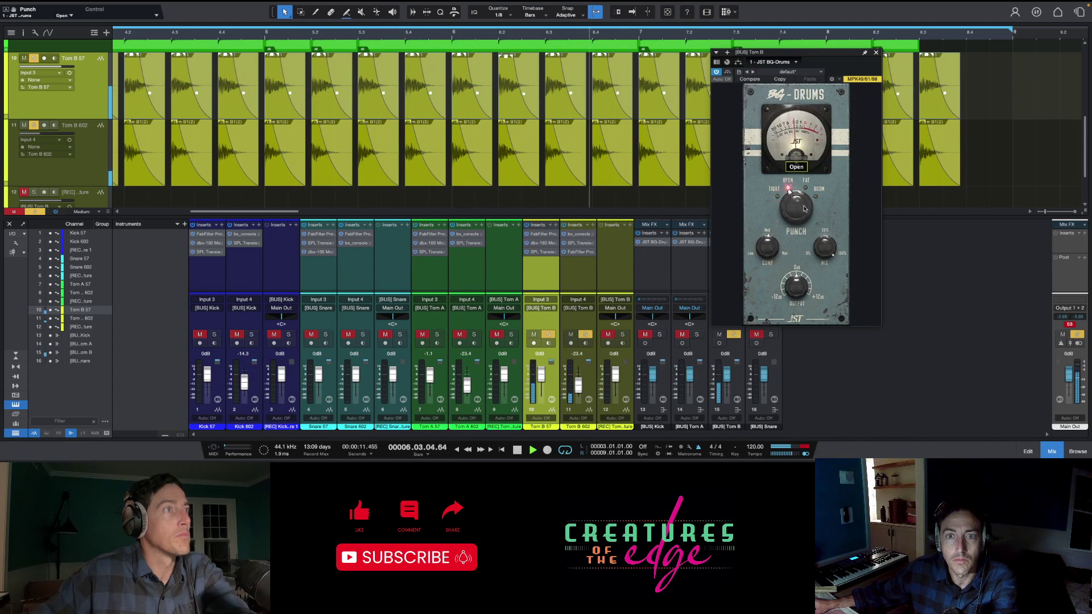
pyautogui.click(823, 180)
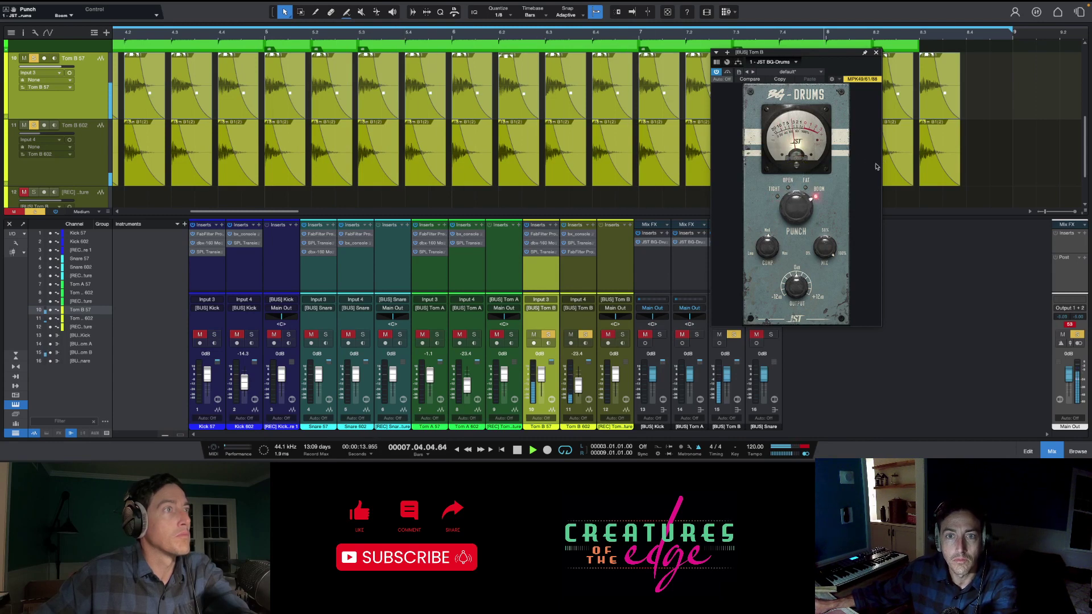
pyautogui.moveTo(811, 200); pyautogui.dragTo(808, 222)
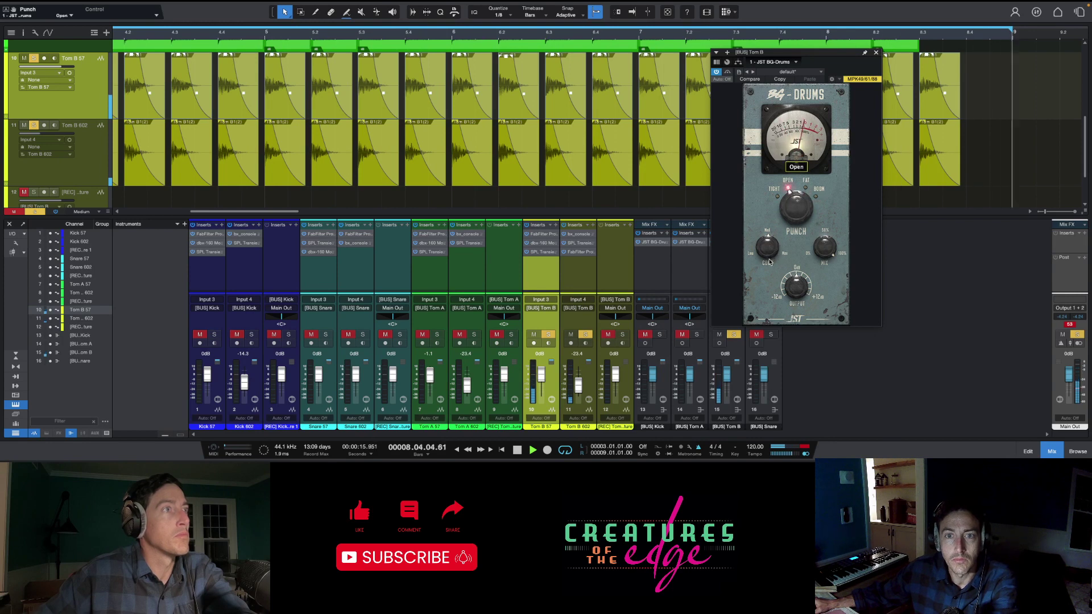
# Set BG-Drums' compression on the Tom B bus to 56% and its output to 0.0 dB
pyautogui.moveTo(773, 253)
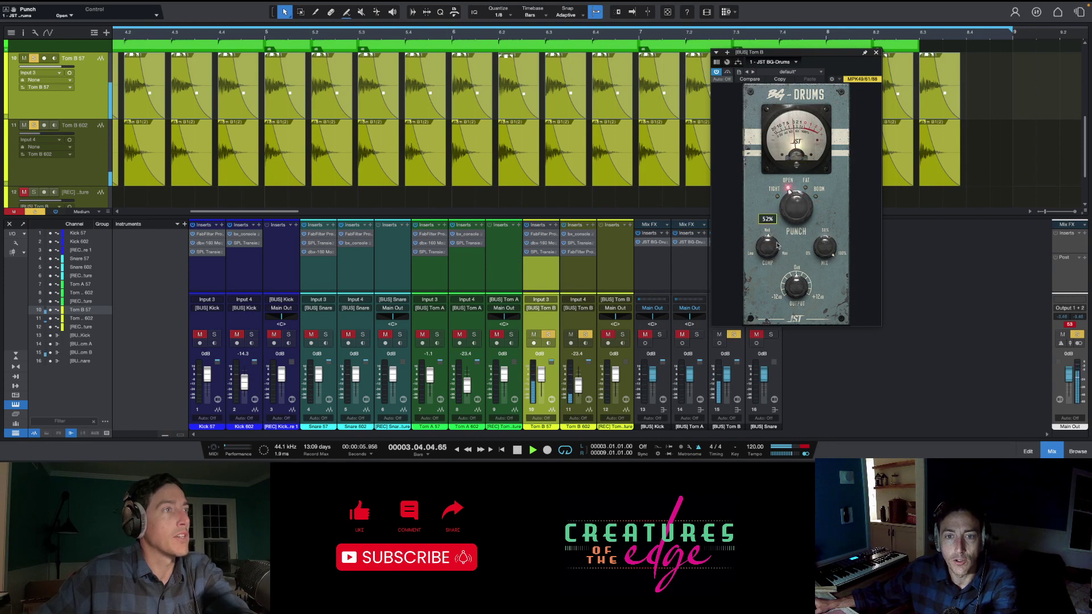
pyautogui.scroll(3, 777, 245)
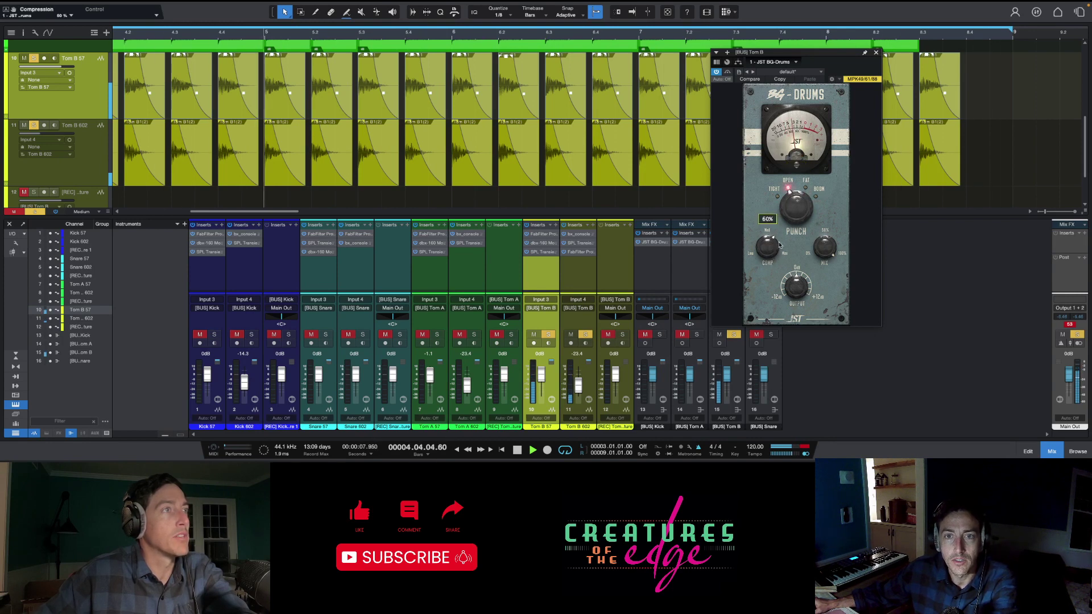
pyautogui.scroll(-2, 776, 247)
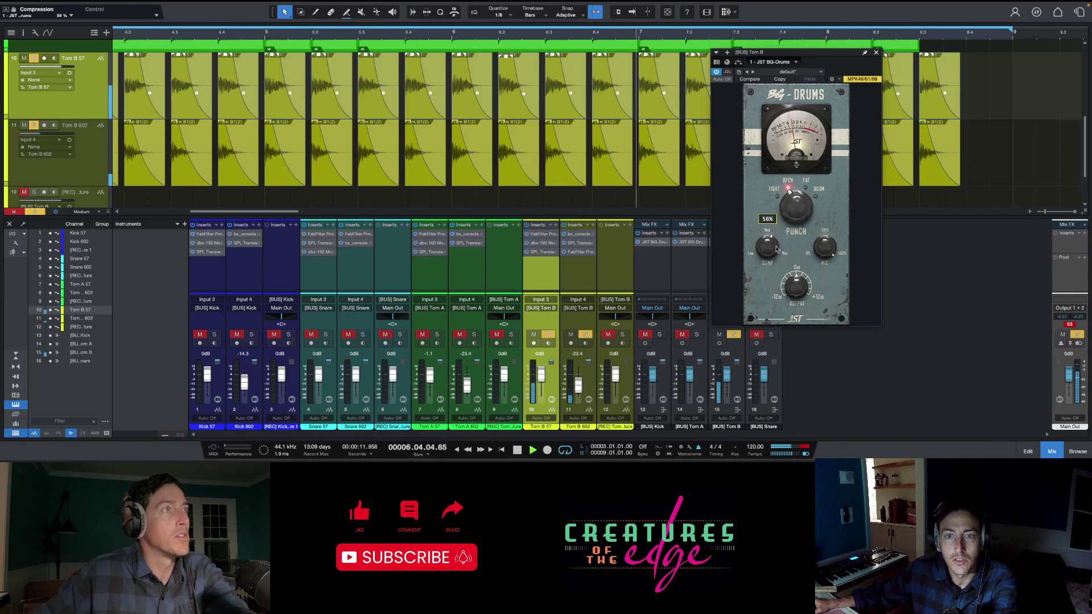
pyautogui.moveTo(807, 290)
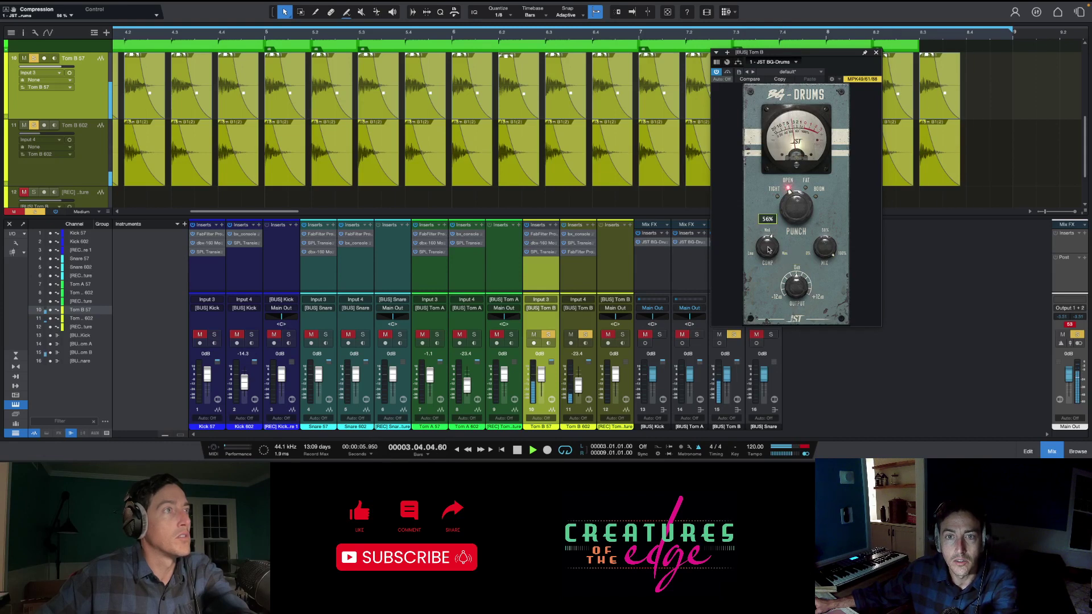
pyautogui.moveTo(804, 284); pyautogui.dragTo(798, 288)
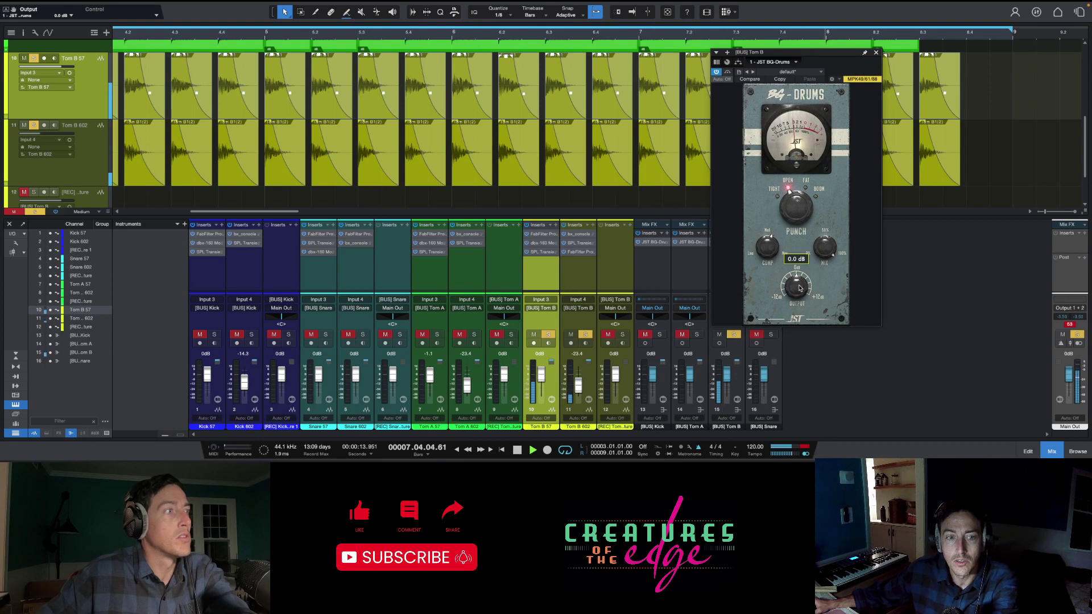
# Lower BG-Drums' output on the Tom B bus to -1.9 dB, then stop playback and turn on autoscroll
pyautogui.moveTo(798, 289); pyautogui.dragTo(795, 295)
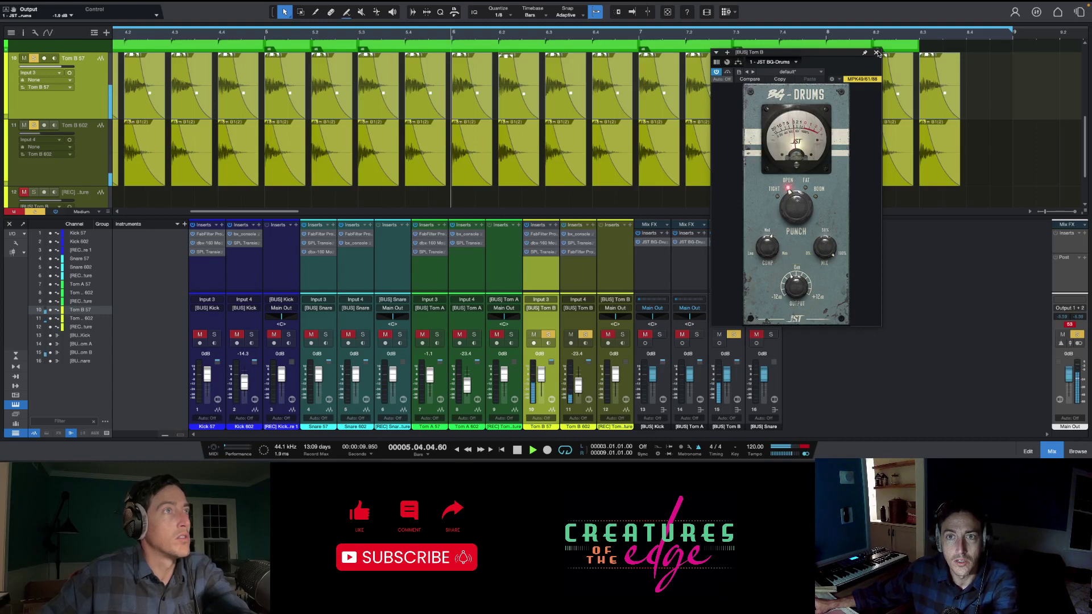
pyautogui.click(876, 52)
pyautogui.rightClick(720, 385)
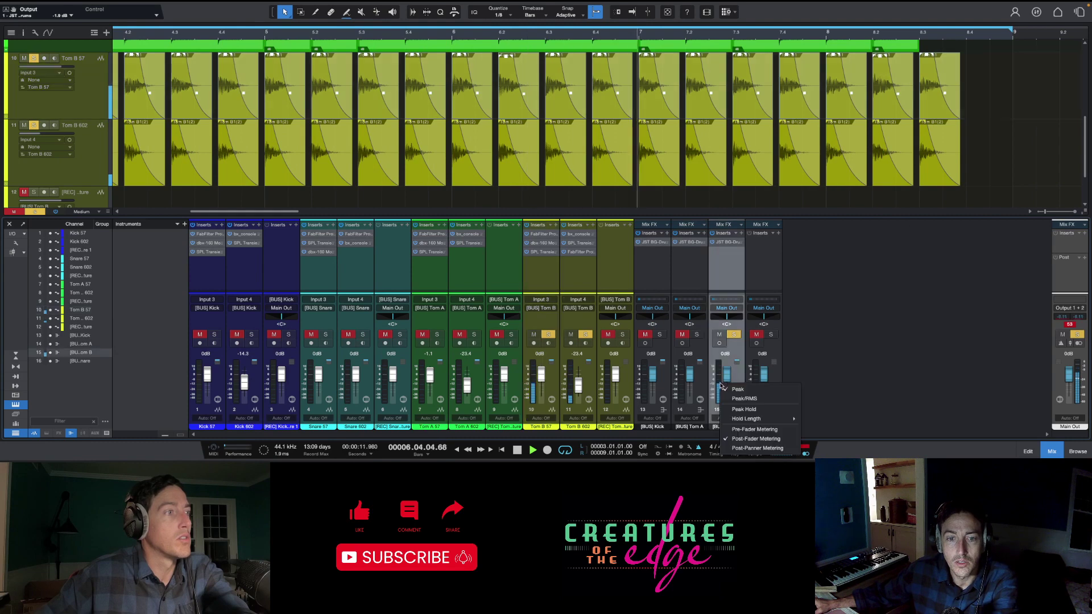
pyautogui.click(839, 375)
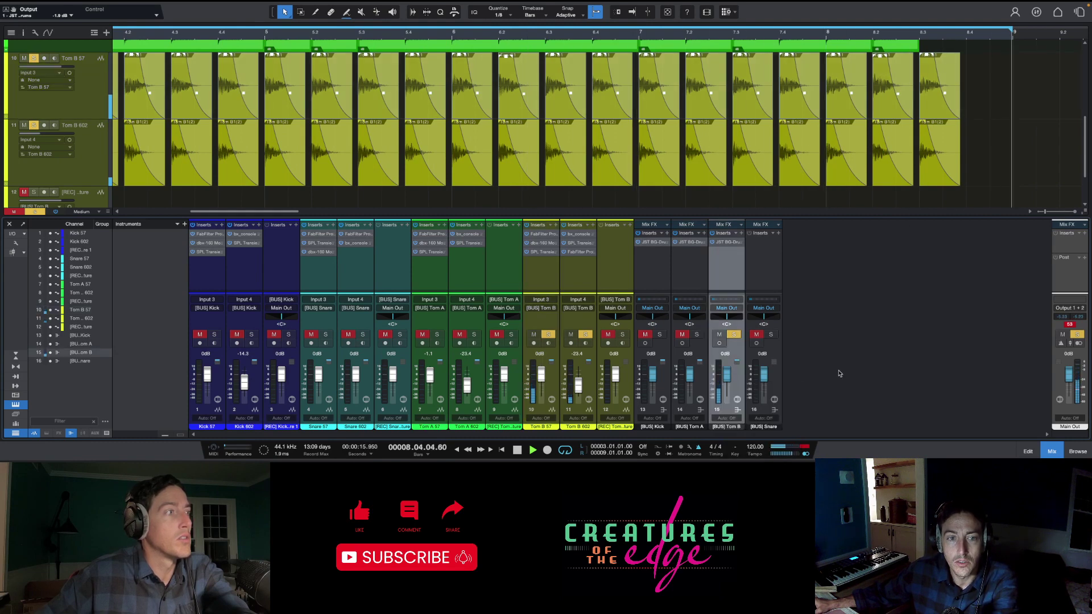
pyautogui.press('space')
pyautogui.press('f')
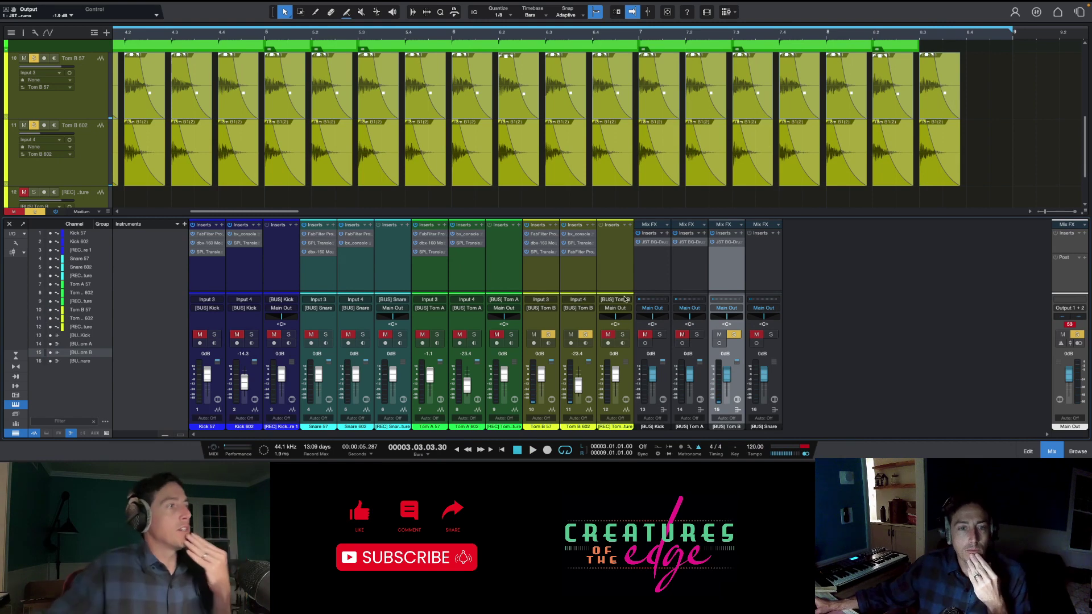
# Expand the Tom A folder and play its soloed recapture track alongside the Tom B tracks for comparison
pyautogui.scroll(3, 191, 65)
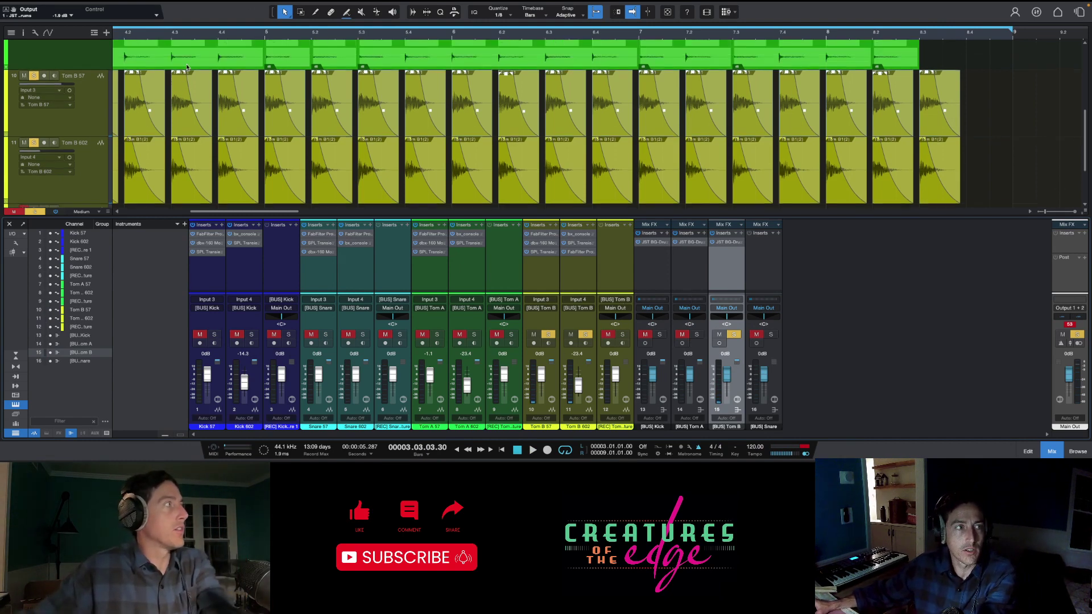
pyautogui.click(45, 122)
pyautogui.press('a')
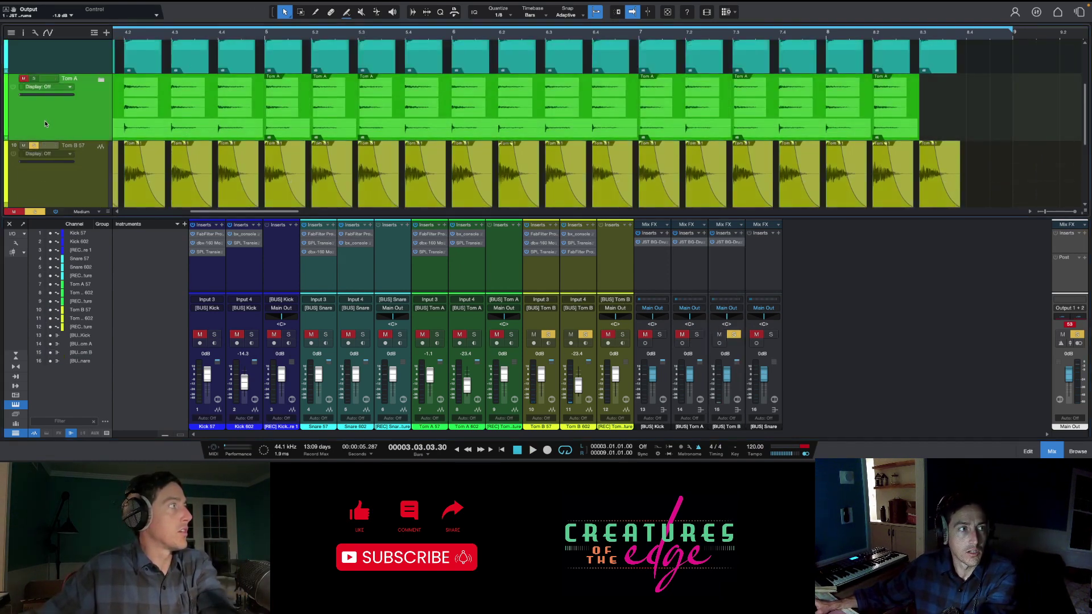
pyautogui.click(17, 139)
pyautogui.scroll(-2, 183, 115)
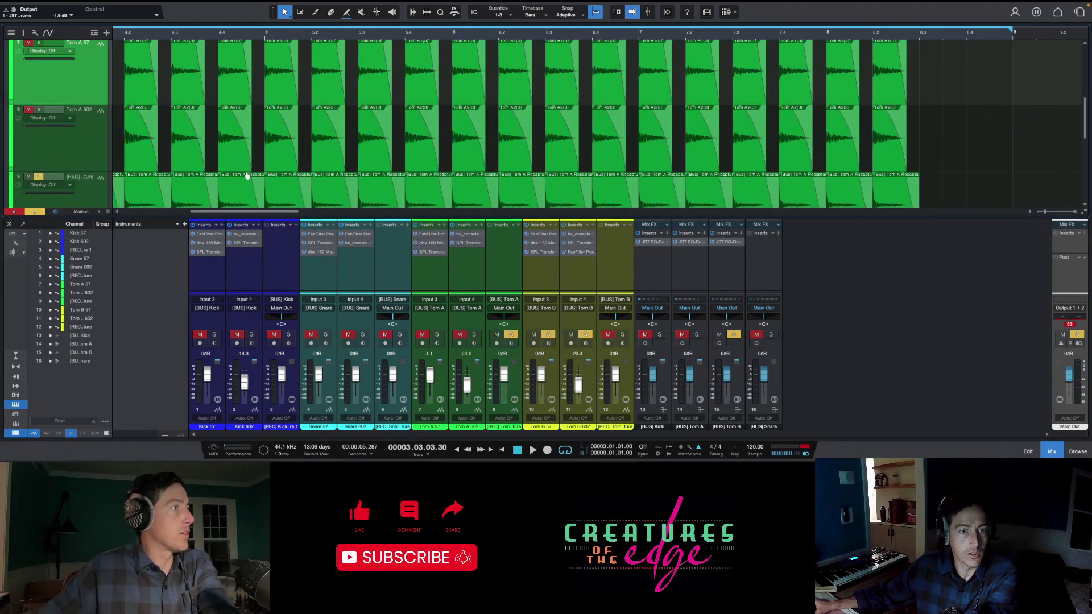
pyautogui.press('space')
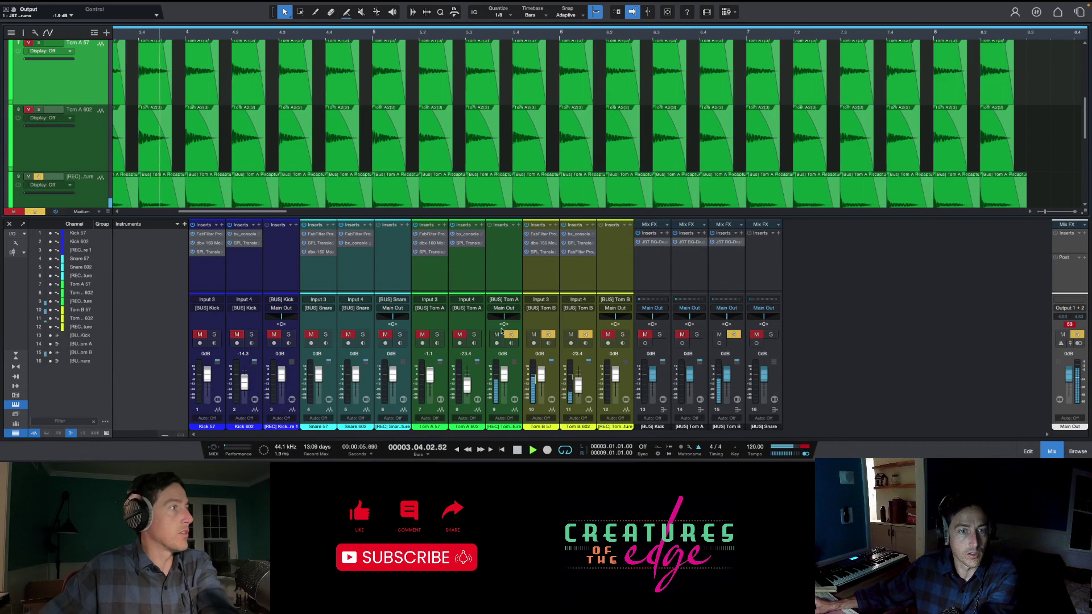
# Unsolo Tom B 602 and Tom B 57 during playback and solo the Tom B recapture track instead
pyautogui.click(585, 335)
pyautogui.click(548, 335)
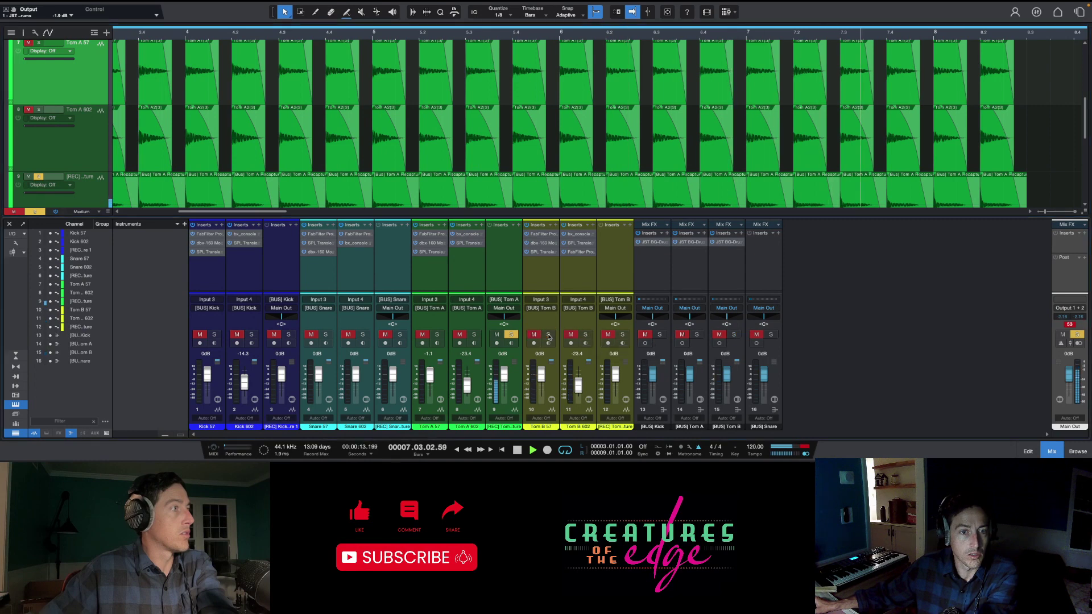
pyautogui.click(623, 335)
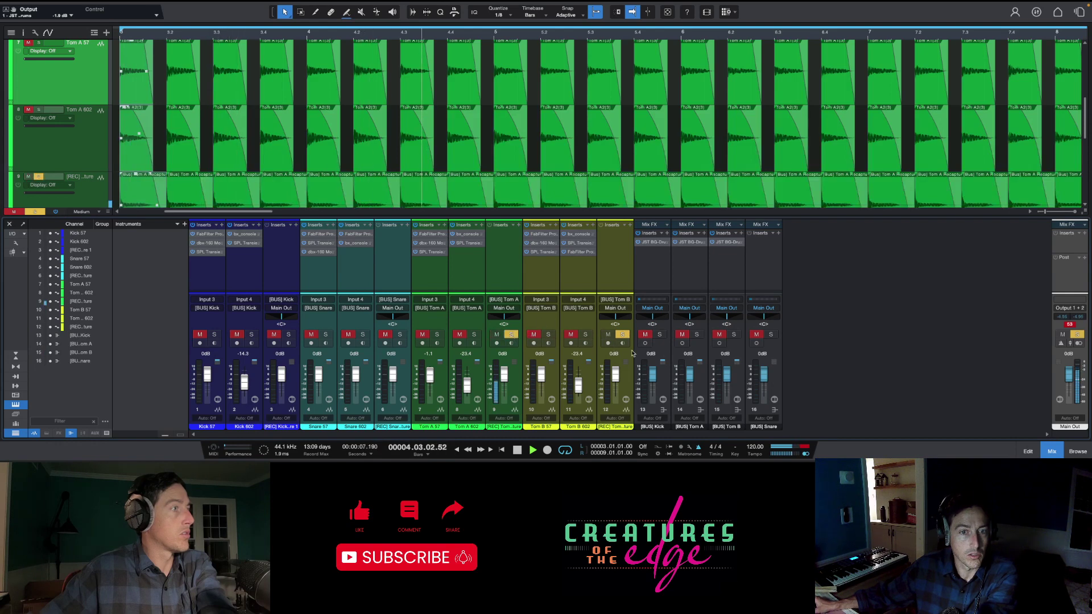
pyautogui.press('space')
# Arm the Tom B recapture track for recording and move the loop start and playhead to 2.04.01.00
pyautogui.scroll(-3, 420, 148)
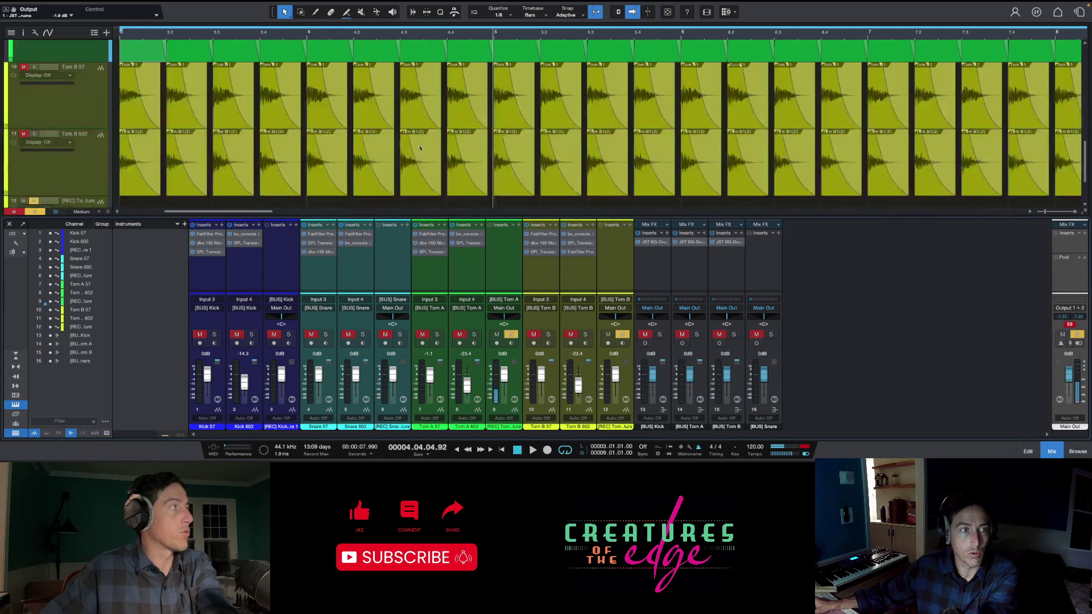
pyautogui.scroll(-2, 419, 149)
pyautogui.click(83, 183)
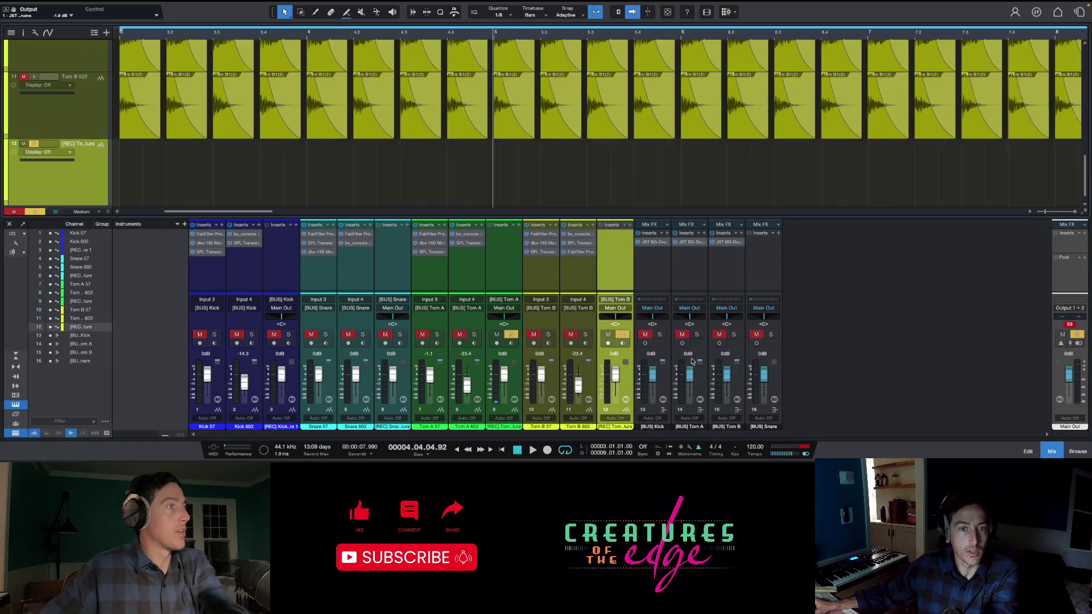
pyautogui.click(608, 343)
pyautogui.scroll(-5, 170, 170)
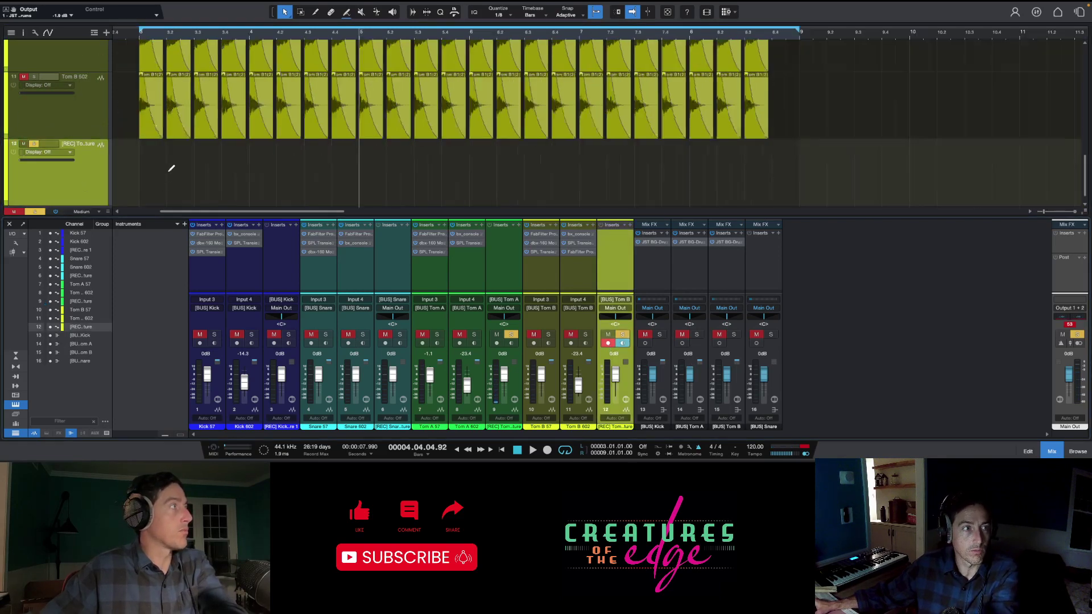
pyautogui.moveTo(152, 30); pyautogui.dragTo(135, 30)
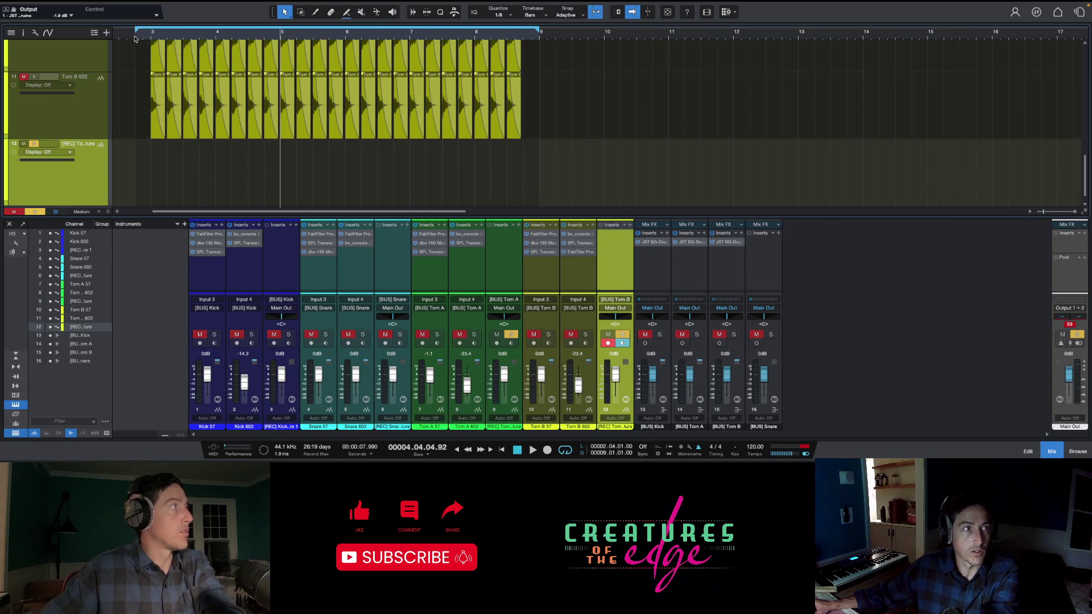
pyautogui.click(136, 38)
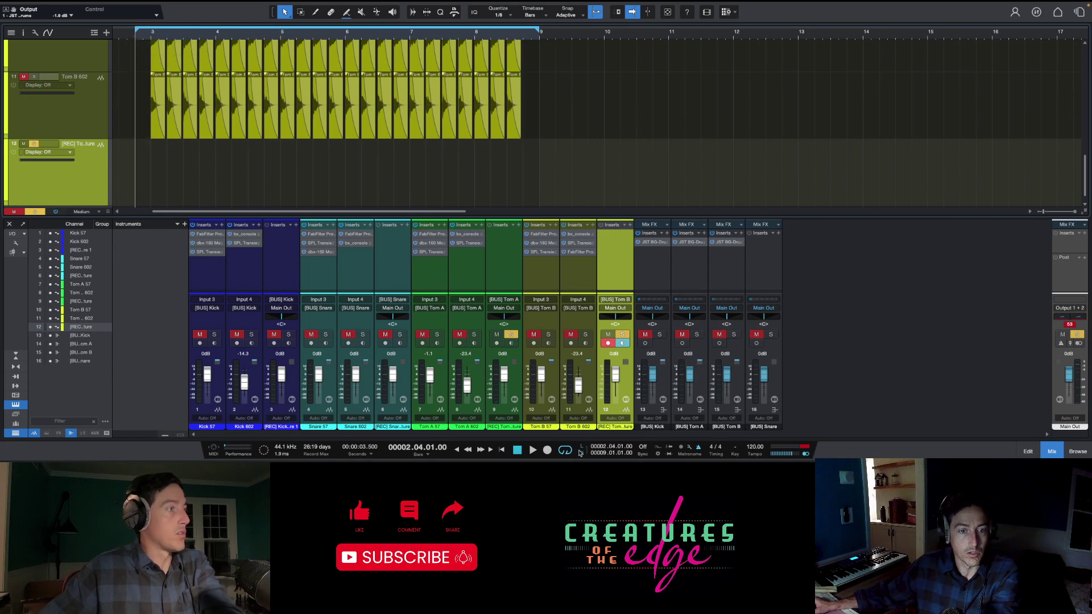
# Record a short first take onto the Tom B recapture track and stop it early
pyautogui.click(545, 450)
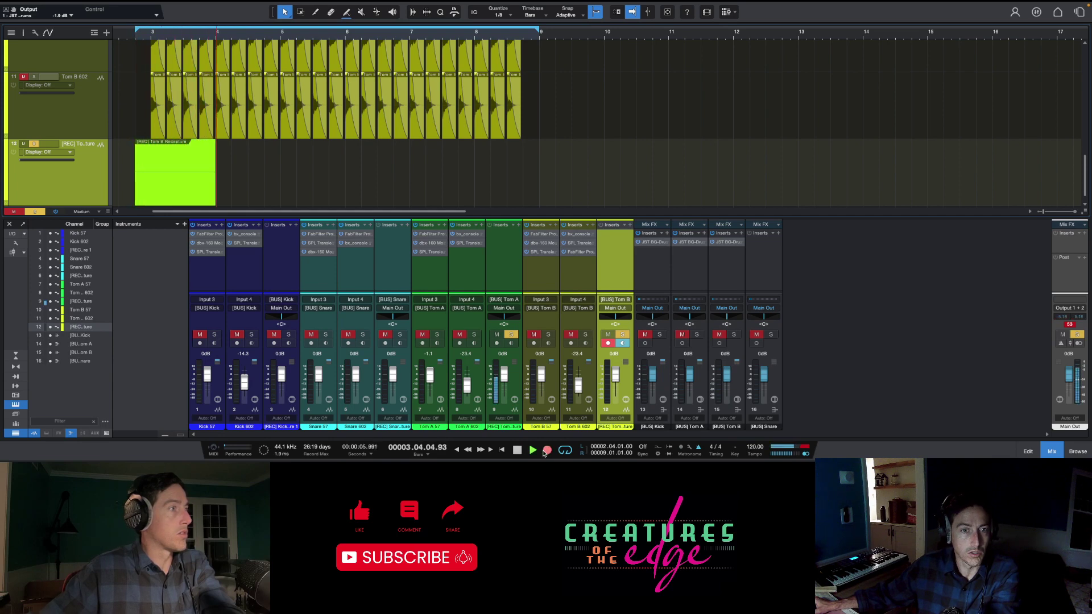
pyautogui.press('space')
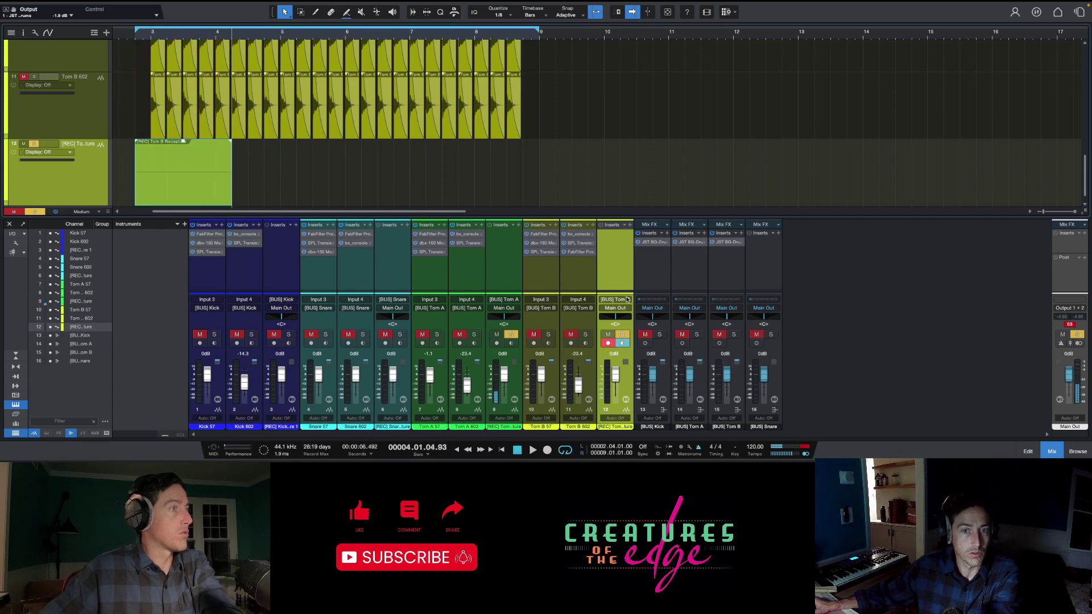
# Solo the Tom B bus with Tom B 57, Tom B 602 and the recapture track, and delete the short recapture take
pyautogui.click(732, 335)
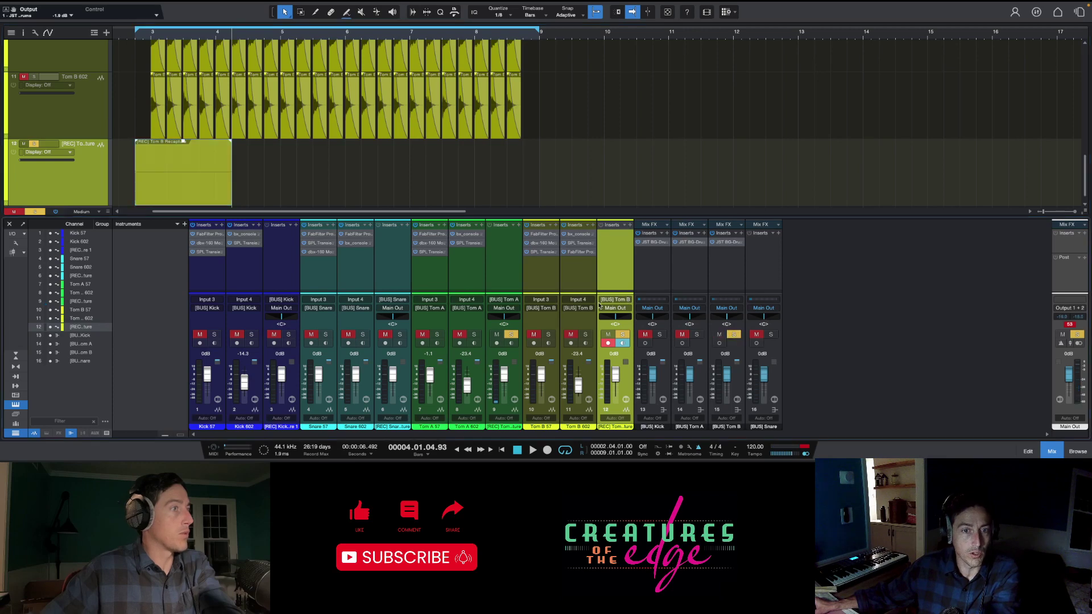
pyautogui.click(624, 335)
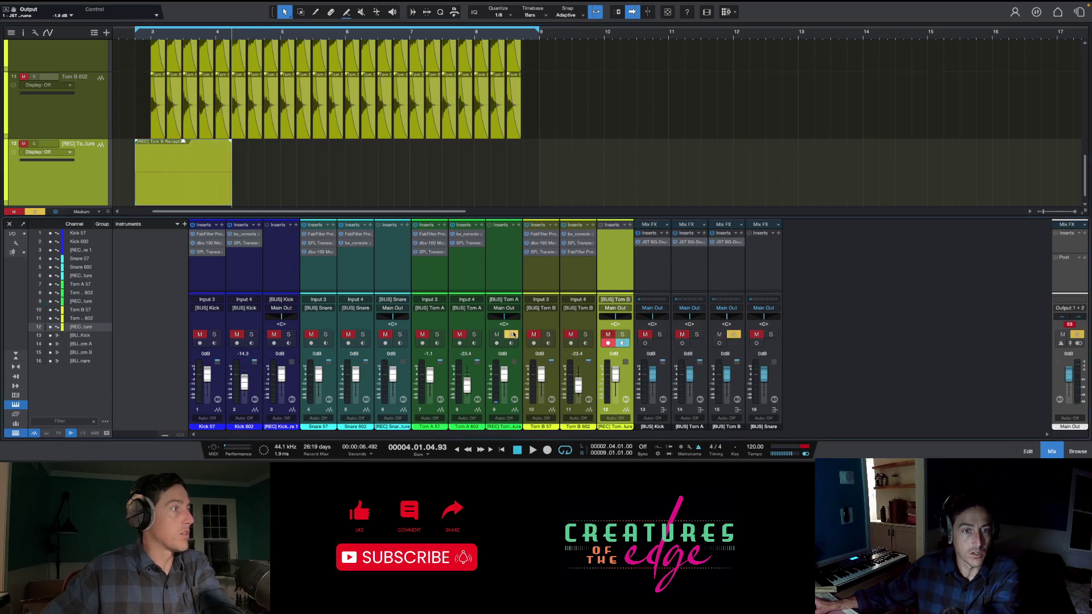
pyautogui.click(608, 335)
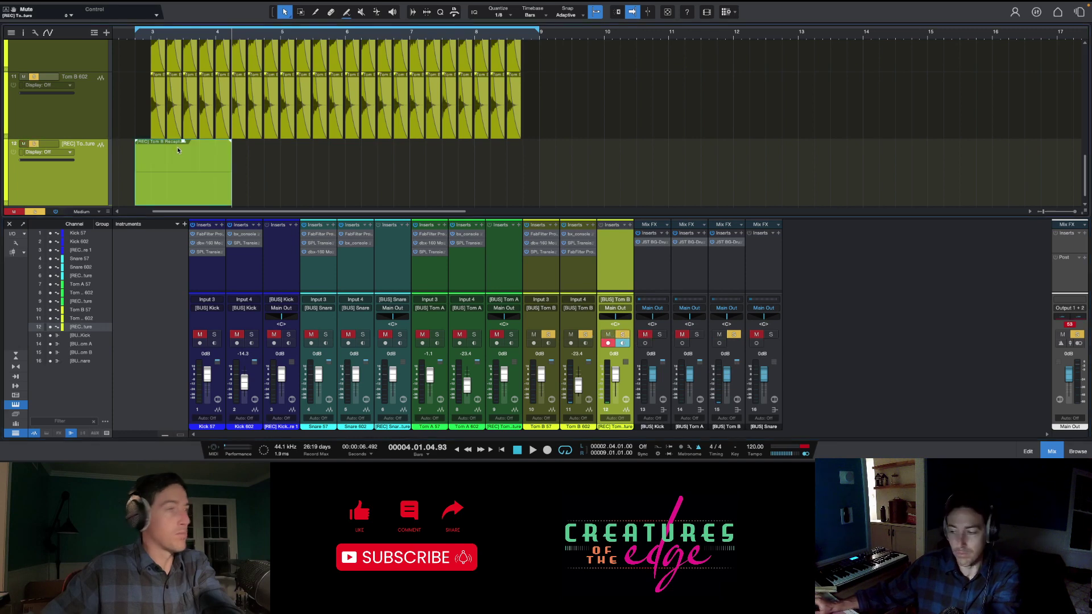
pyautogui.press('Delete')
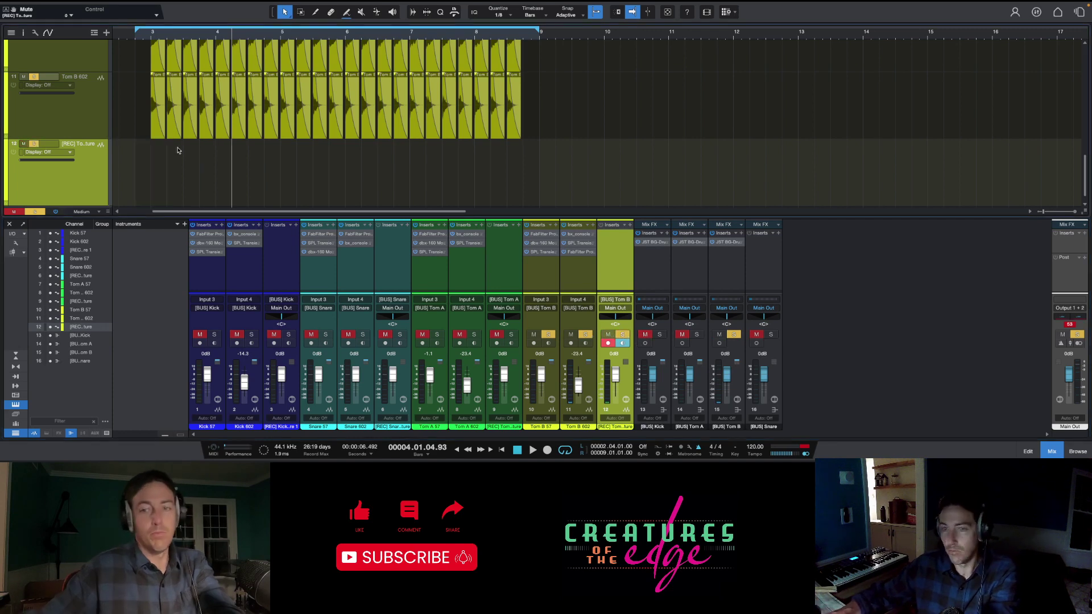
# Record the full Tom B bus performance onto the Tom B recapture track, starting at 2.04.01.00
pyautogui.click(138, 35)
pyautogui.click(546, 450)
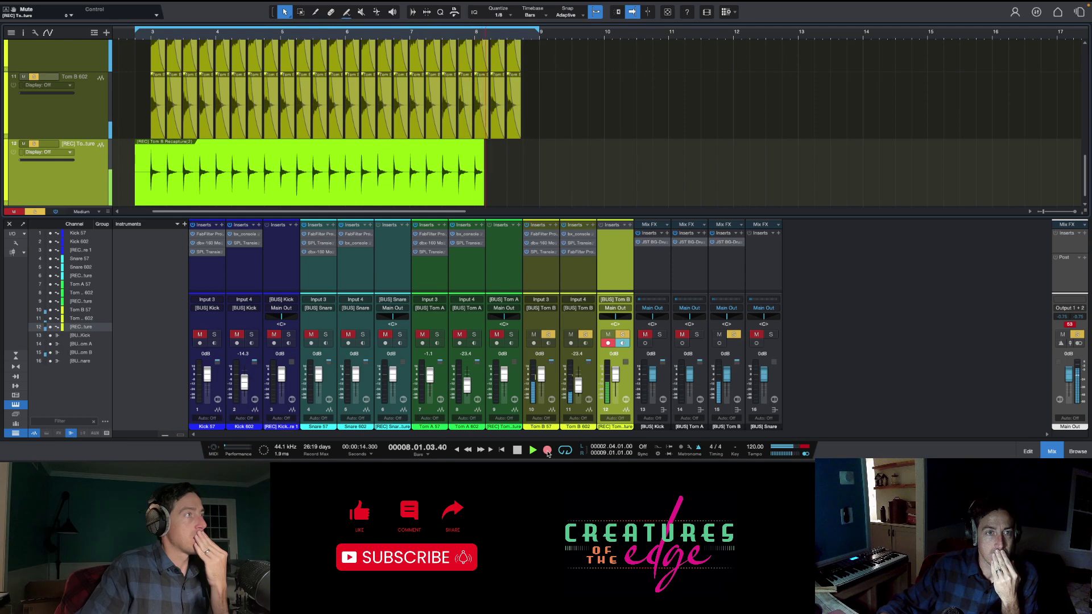
pyautogui.press('space')
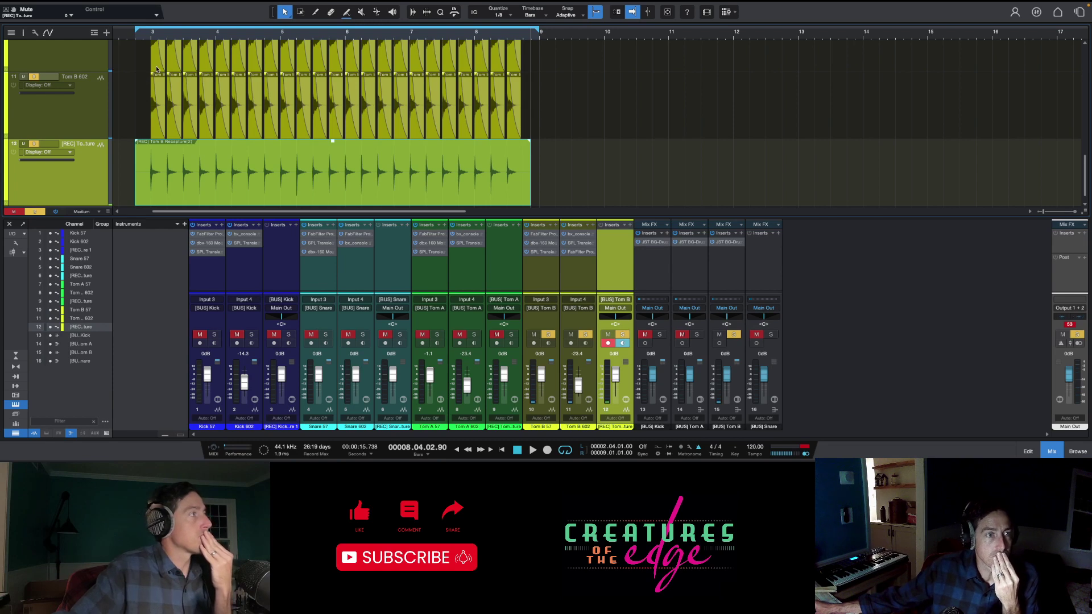
# Set the attack in Tom B 602's SPL Transient Designer Plus to about -0.1 dB
pyautogui.scroll(2, 207, 118)
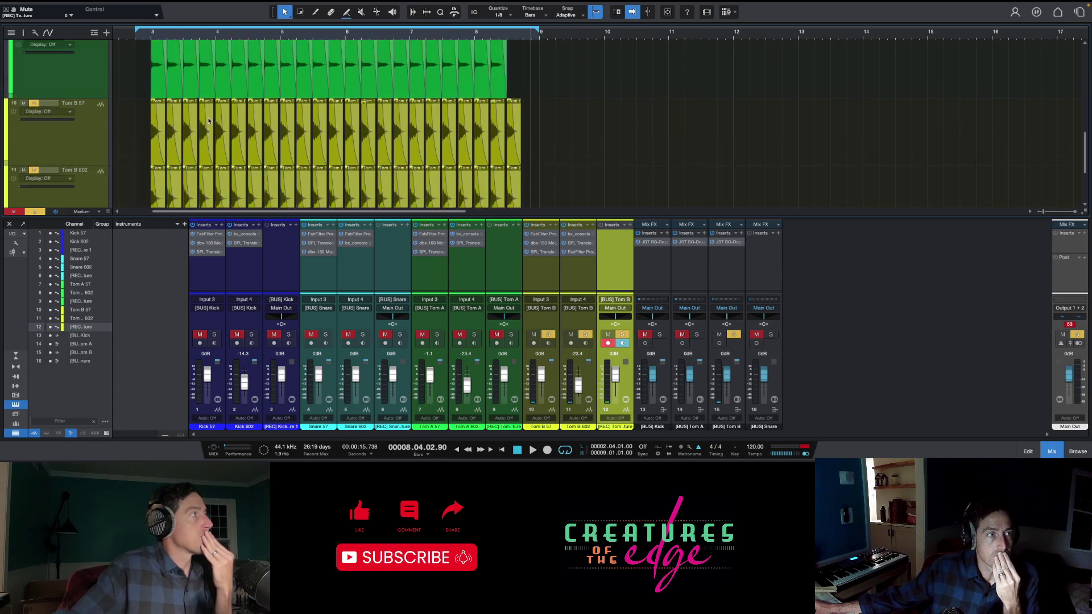
pyautogui.scroll(-2, 204, 77)
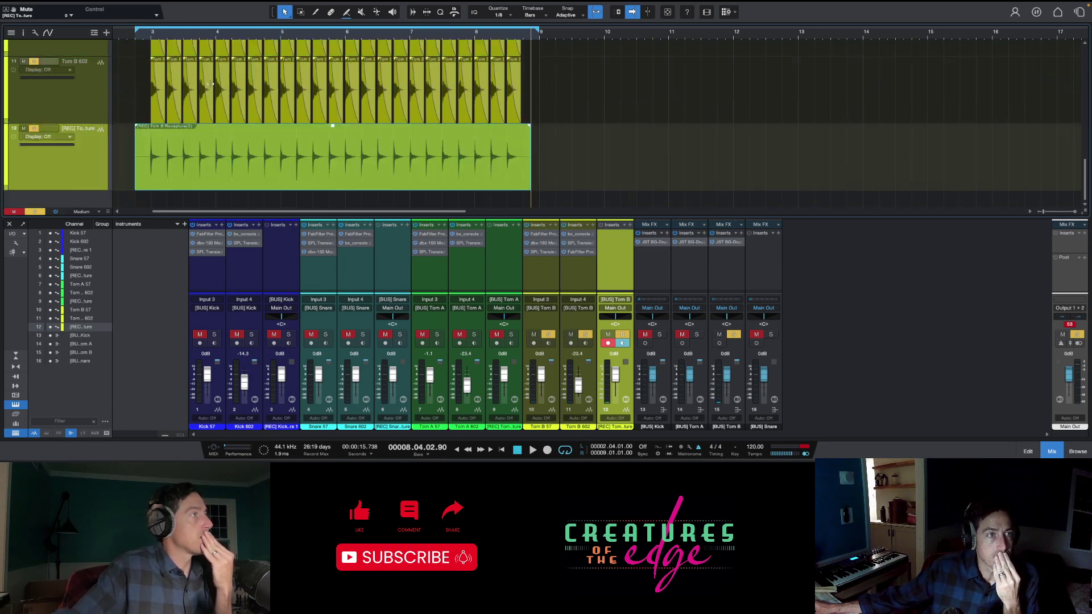
pyautogui.scroll(1, 210, 85)
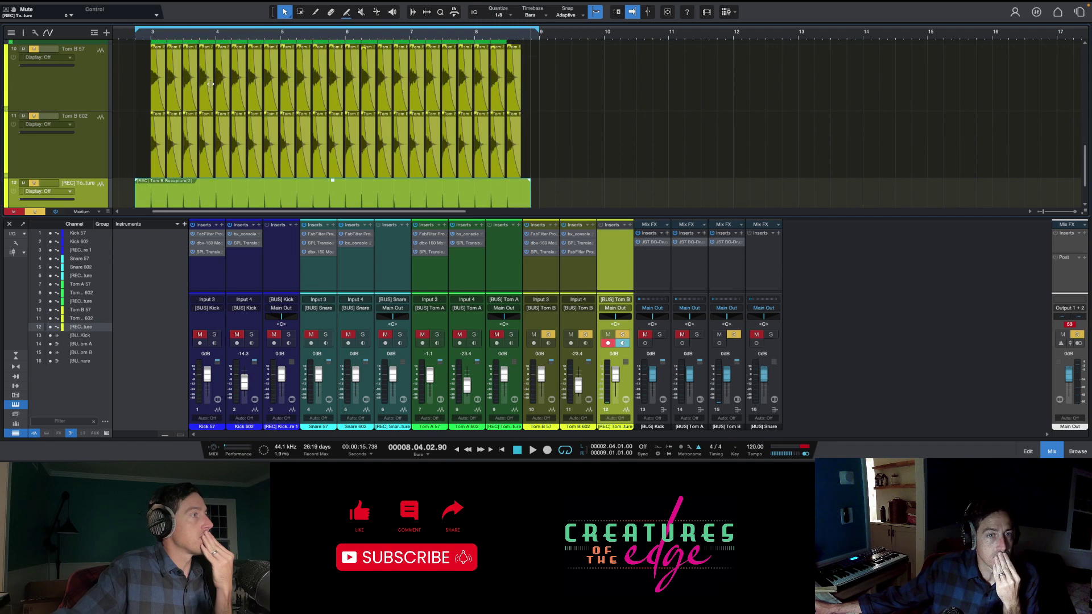
pyautogui.click(579, 245)
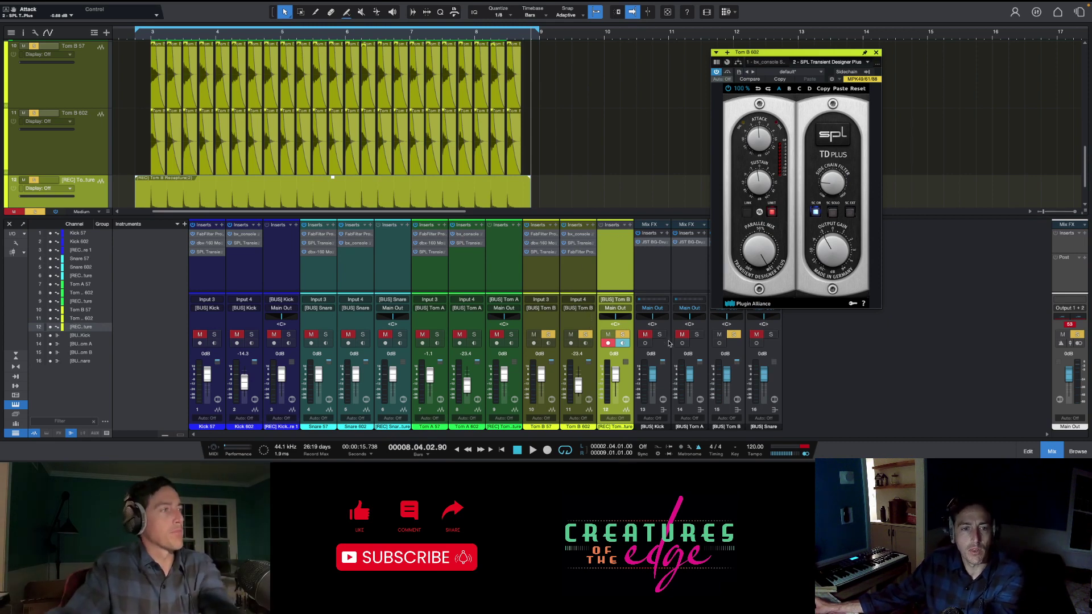
# Play Tom B 602 without Tom B 57 and bypass its SPL Transient Designer Plus
pyautogui.click(533, 335)
pyautogui.press('space')
pyautogui.click(548, 334)
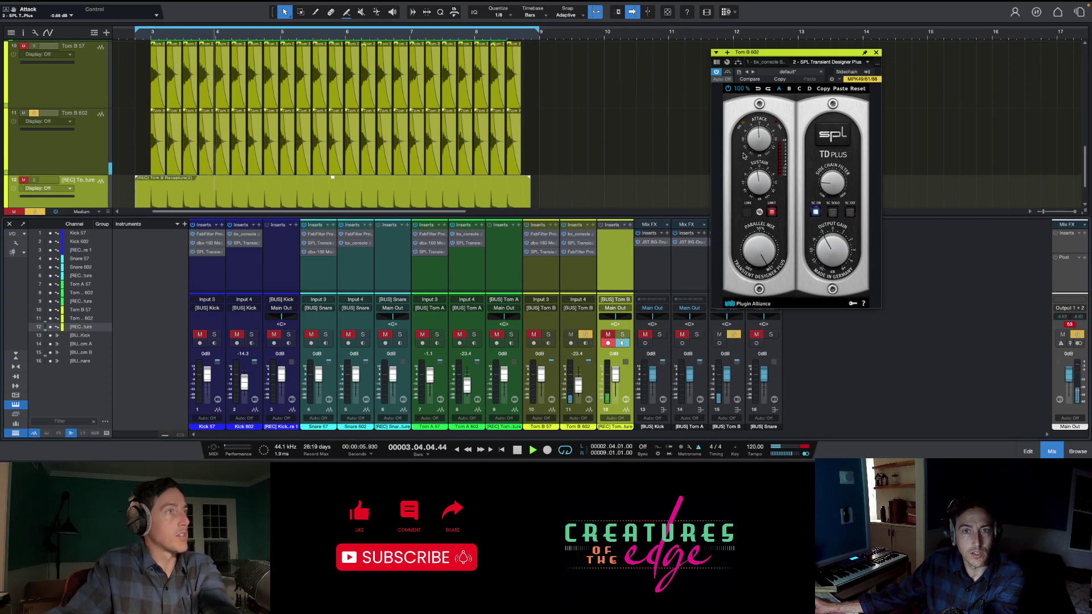
pyautogui.click(706, 103)
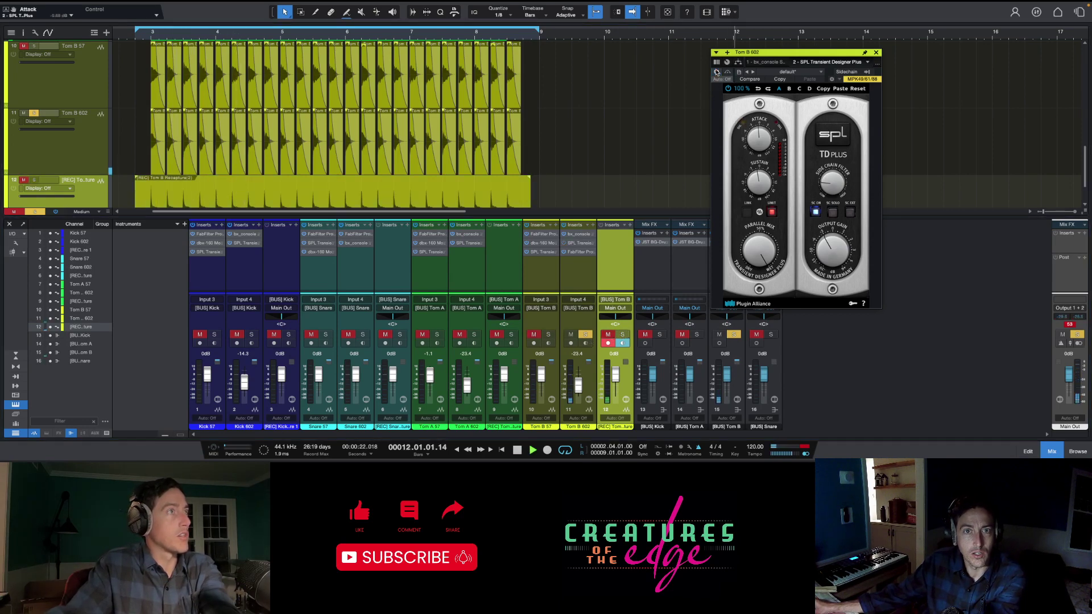
pyautogui.click(143, 37)
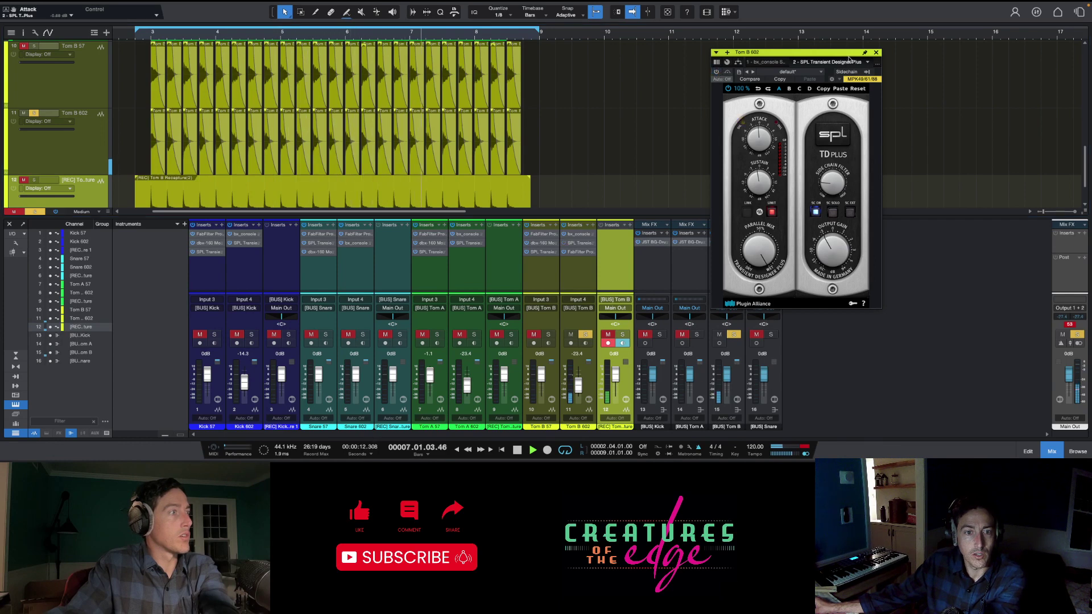
# Raise Tom B 602's fader to -16.9 dB and solo Tom B 57 alongside it again
pyautogui.click(875, 53)
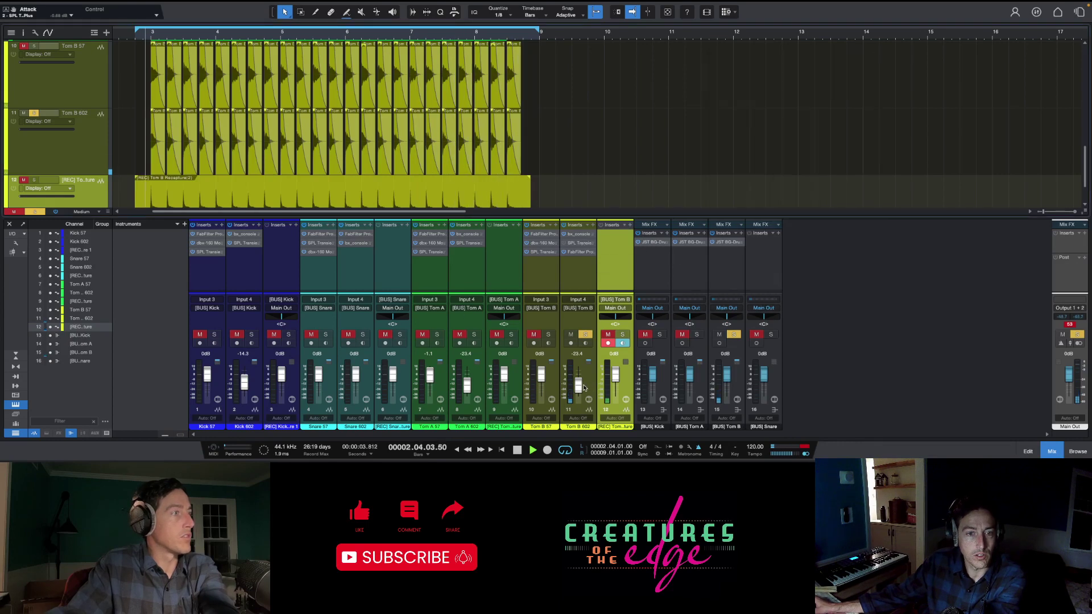
pyautogui.moveTo(578, 396); pyautogui.dragTo(576, 393)
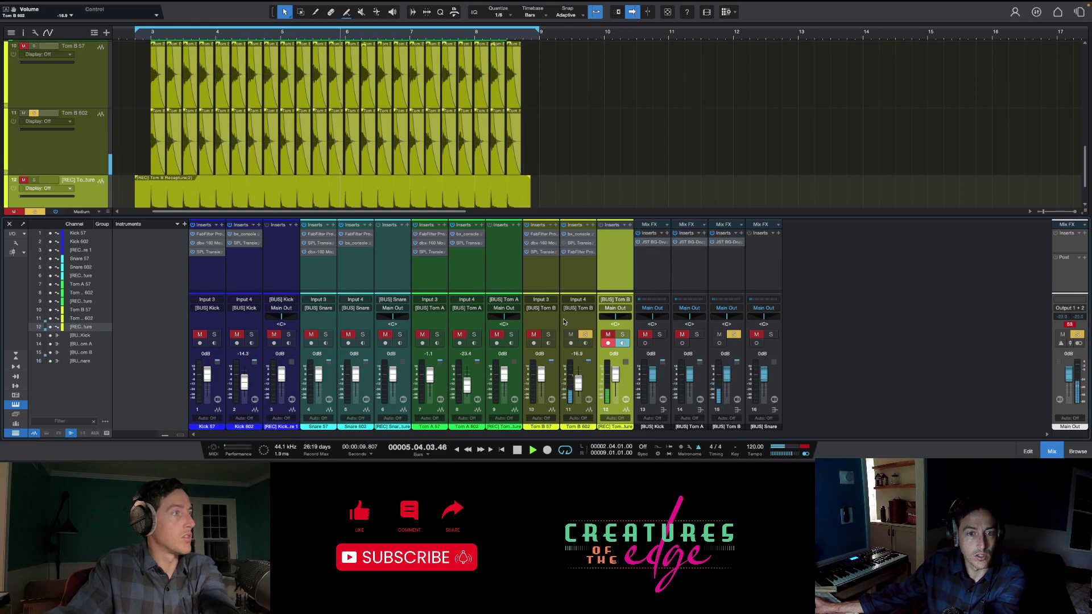
pyautogui.click(548, 336)
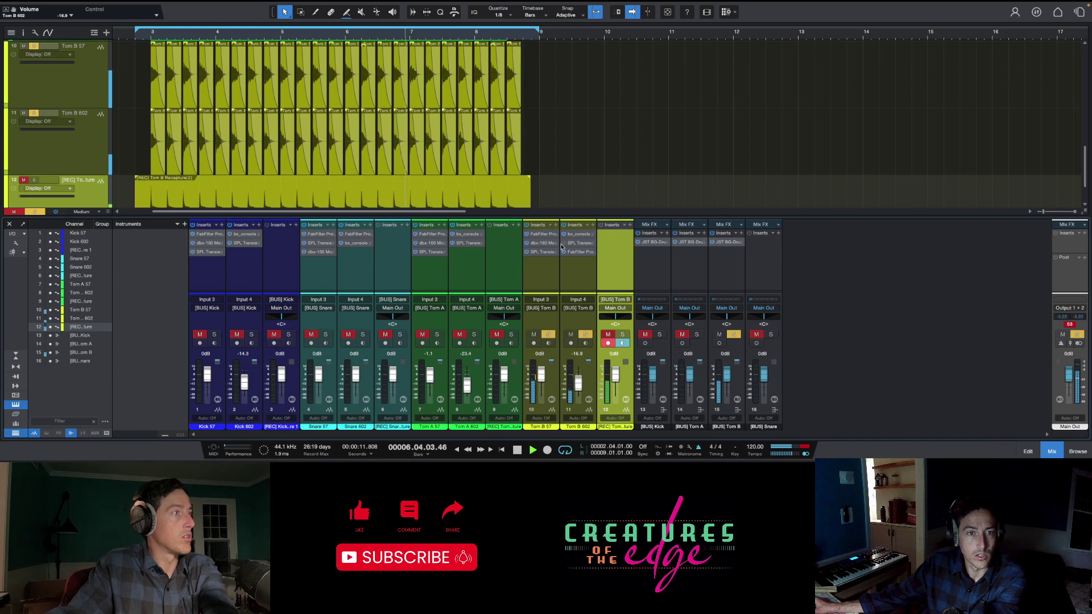
# Lower the attack in Tom B 57's SPL Transient Designer Plus while both Tom B tracks play
pyautogui.doubleClick(546, 253)
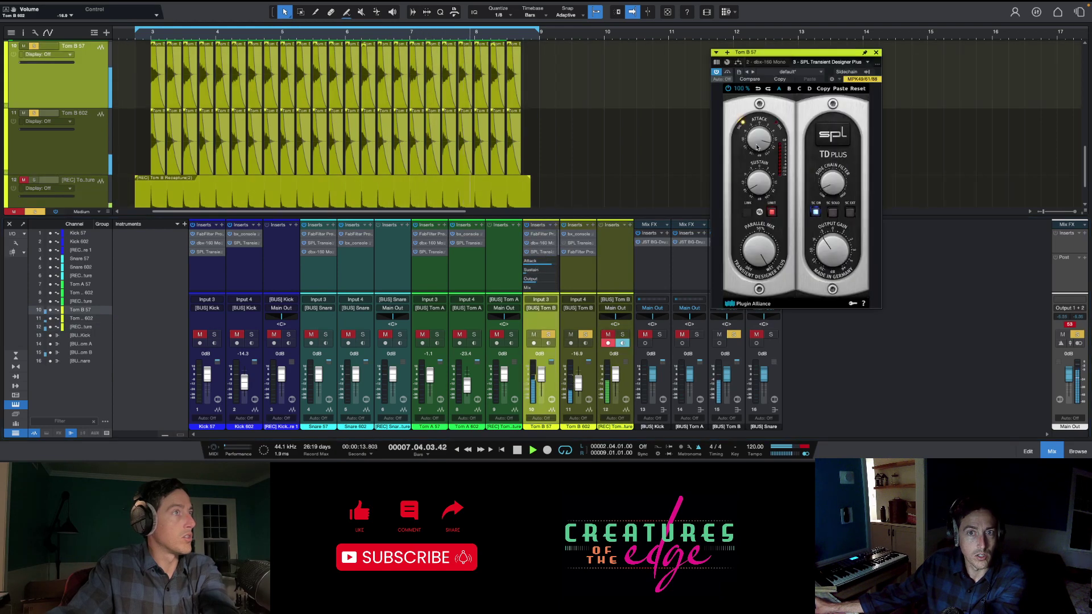
pyautogui.moveTo(757, 148); pyautogui.dragTo(756, 154)
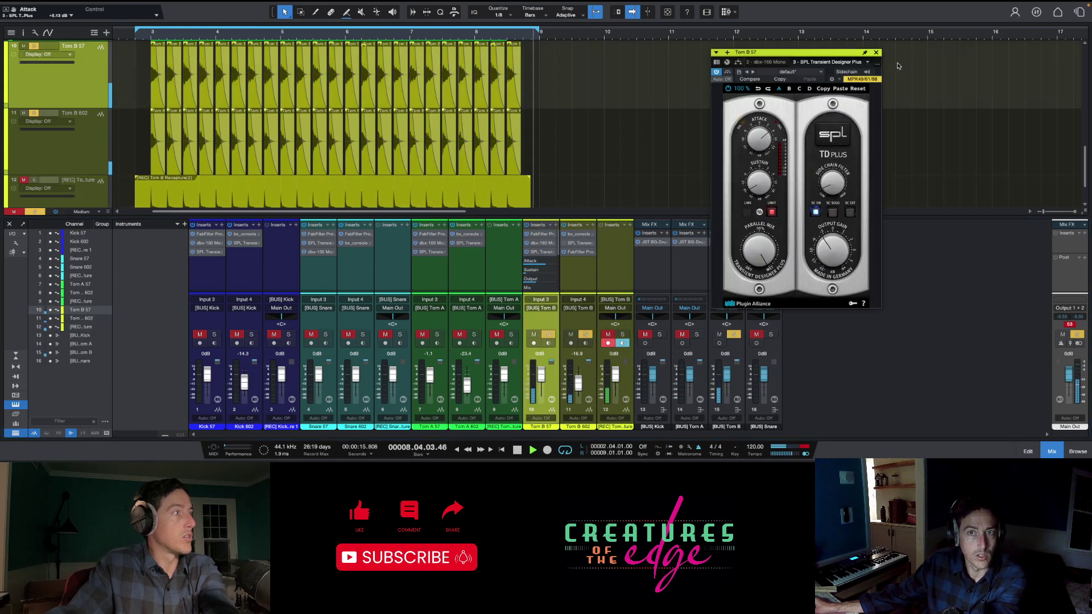
# Stop playback and delete the old recording from the Tom B recapture track
pyautogui.click(875, 52)
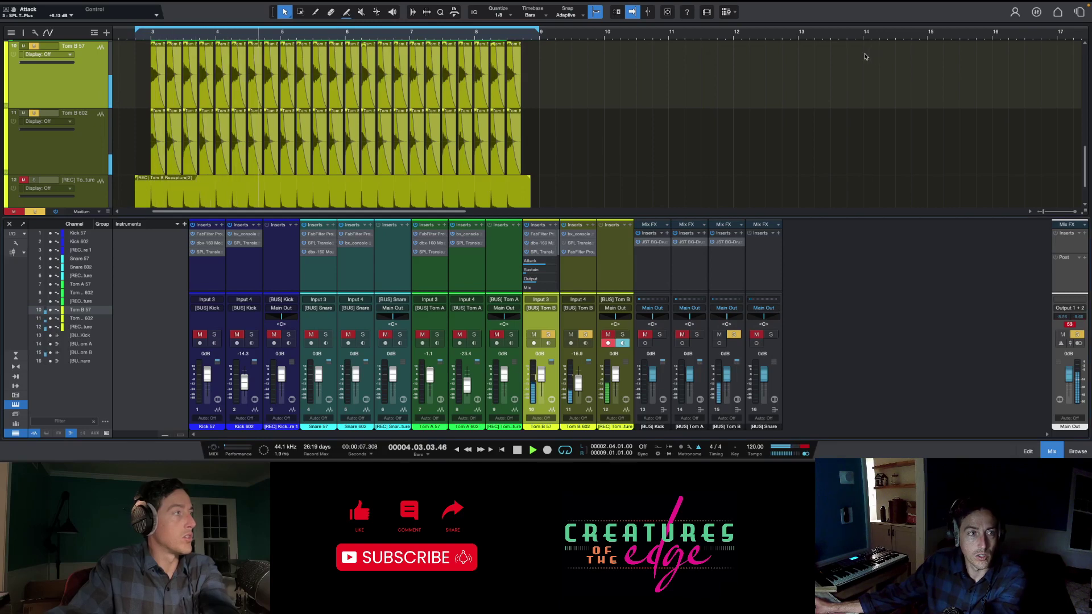
pyautogui.press('space')
pyautogui.click(526, 191)
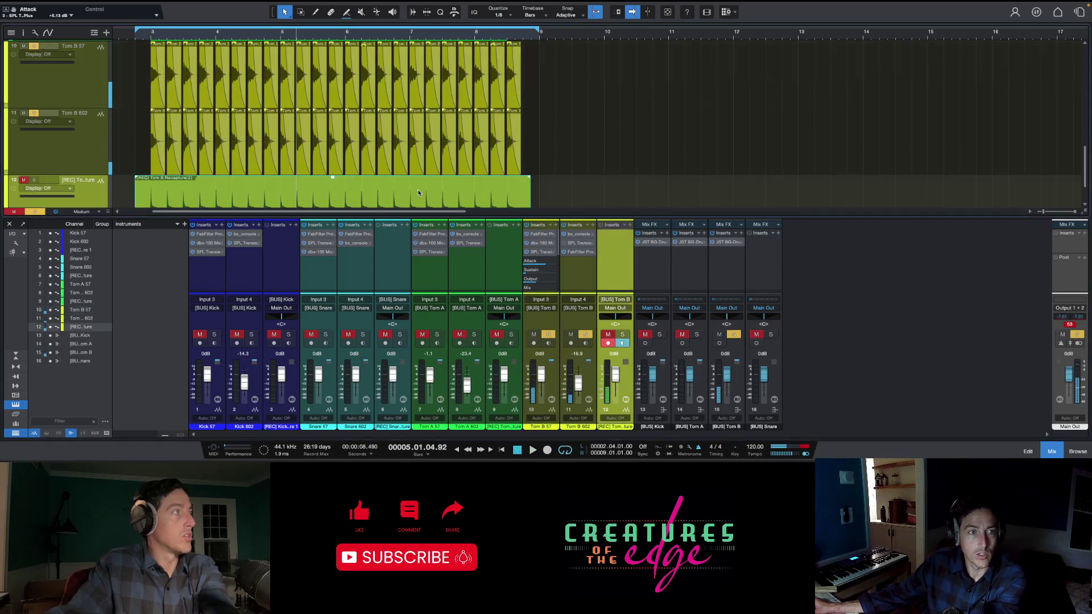
pyautogui.press('Delete')
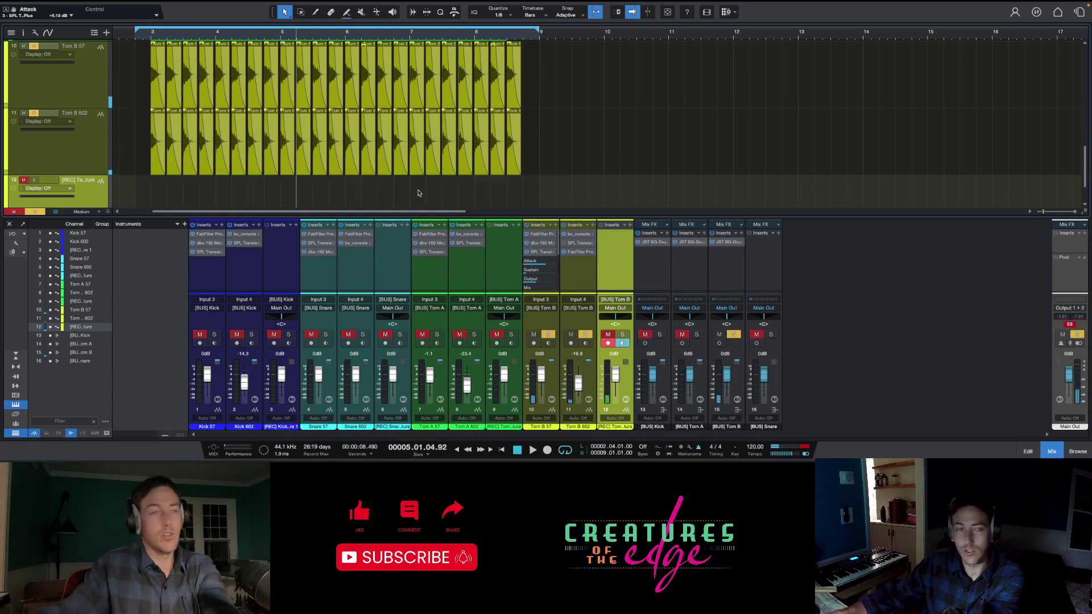
# Place the playhead at bar 2 beat 4, then unmute and solo the Tom B recapture track with its monitoring off
pyautogui.click(135, 40)
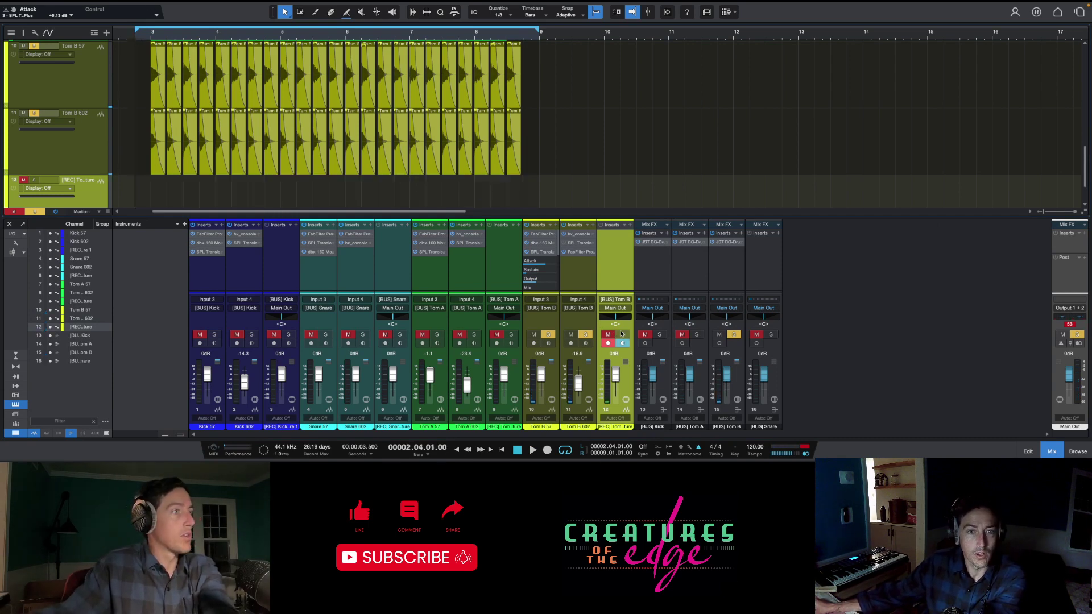
pyautogui.click(607, 335)
pyautogui.click(622, 335)
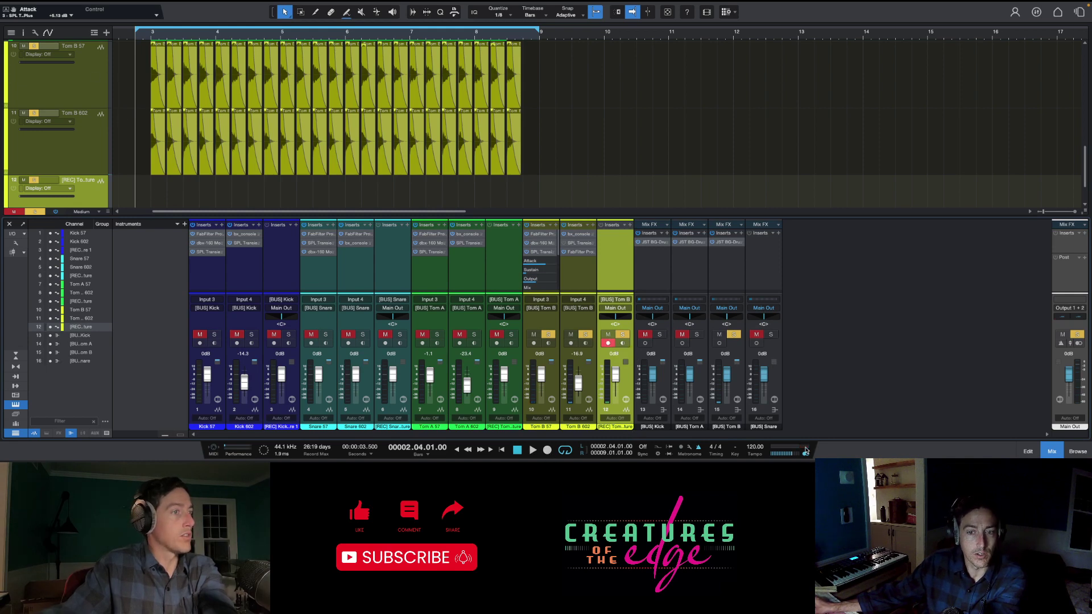
pyautogui.click(547, 450)
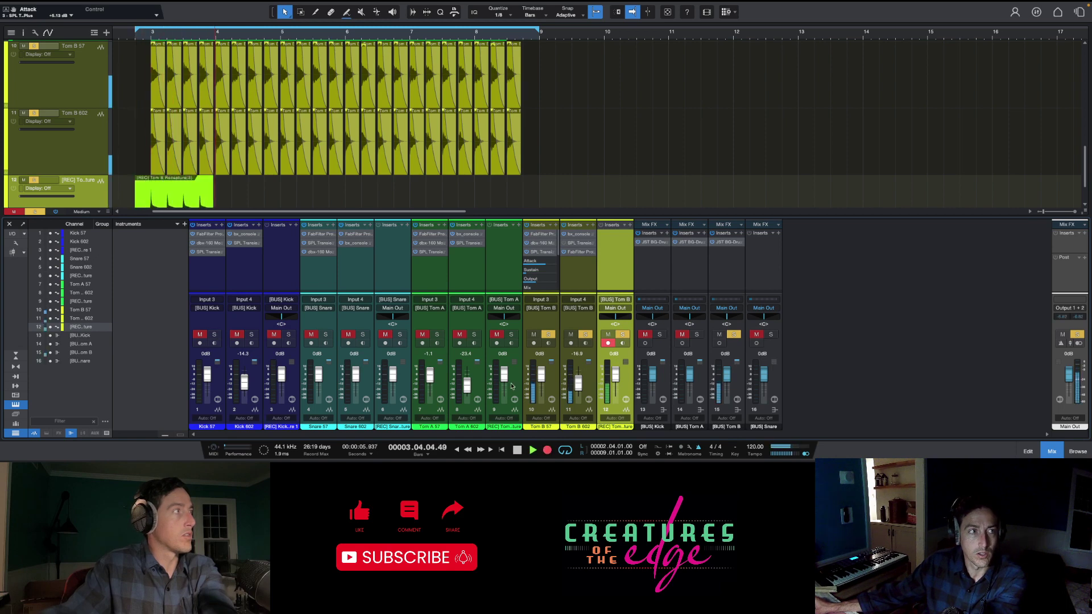
pyautogui.press('space')
pyautogui.hotkey('ctrl', 'z')
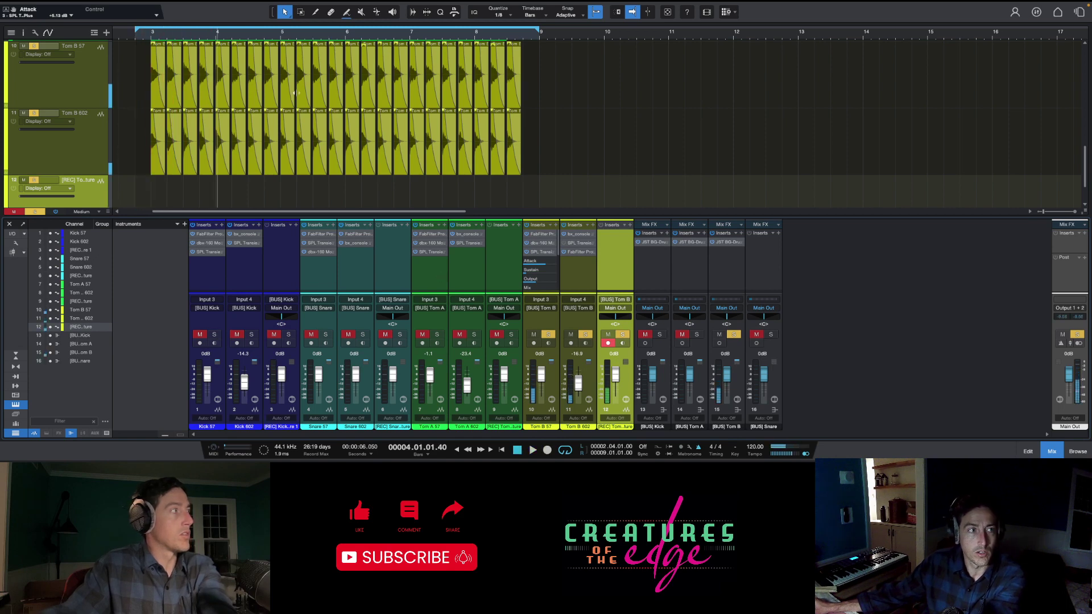
# Examine the first Tom B 57 and Tom B 602 events at the start of bar 3 up close
pyautogui.click(156, 79)
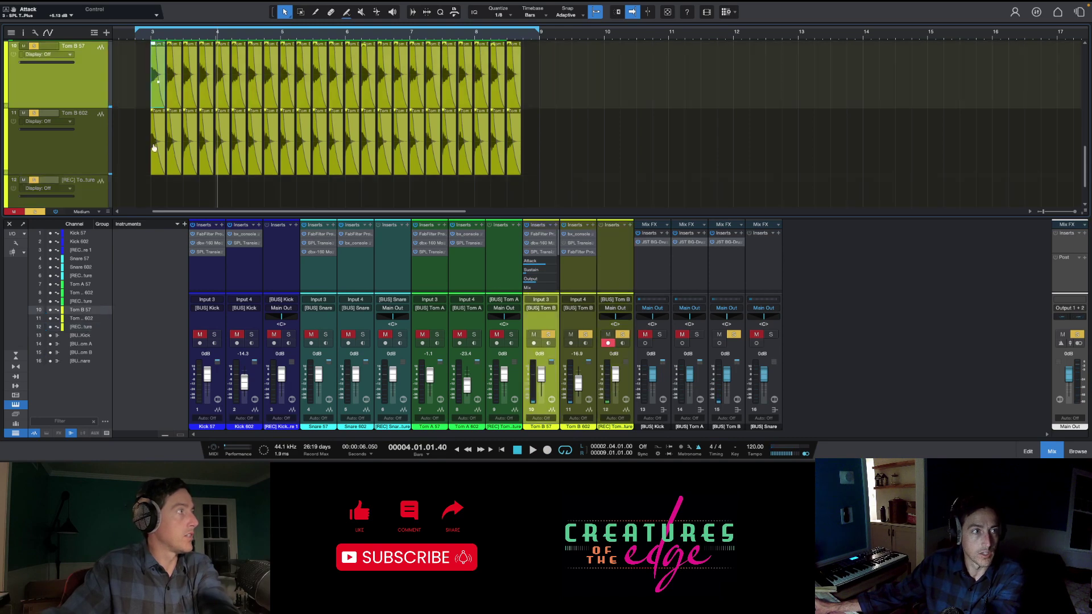
pyautogui.click(158, 165)
pyautogui.scroll(3, 158, 165)
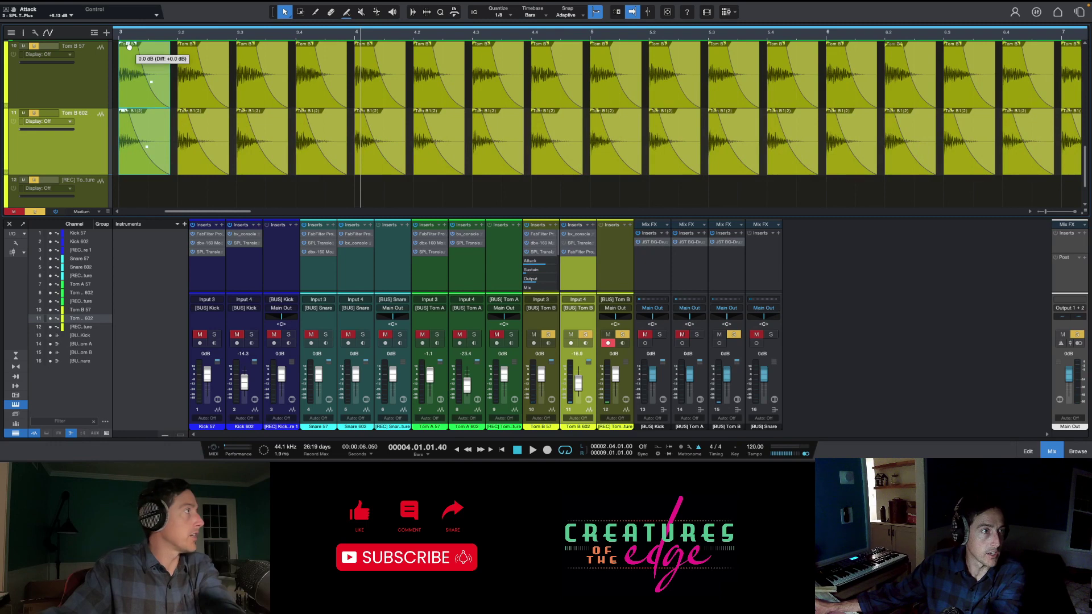
pyautogui.scroll(1, 128, 45)
pyautogui.moveTo(128, 49); pyautogui.dragTo(129, 55)
pyautogui.click(115, 33)
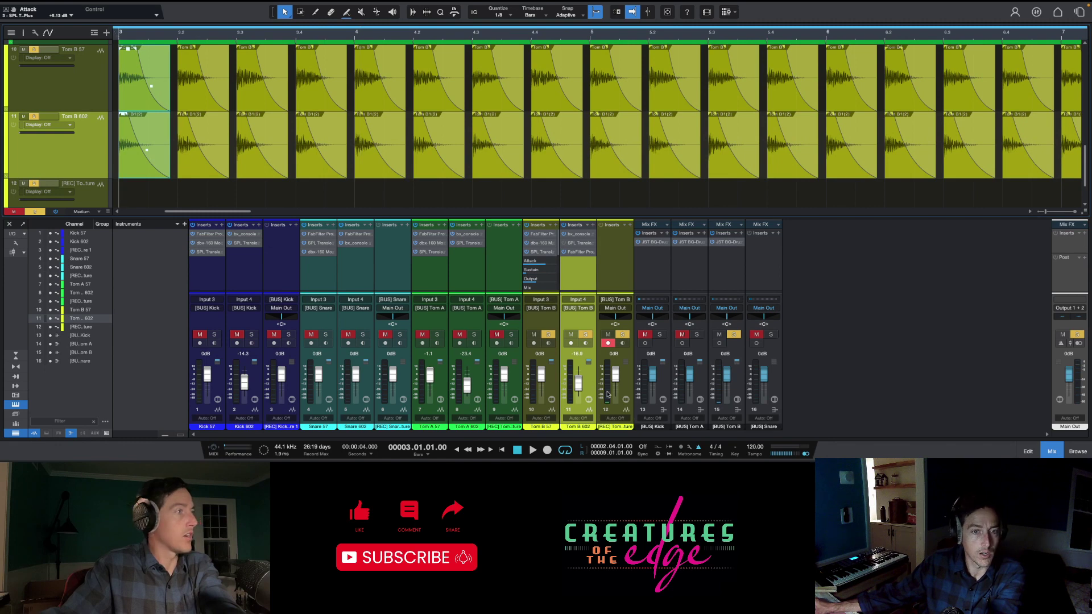
pyautogui.scroll(5, 146, 81)
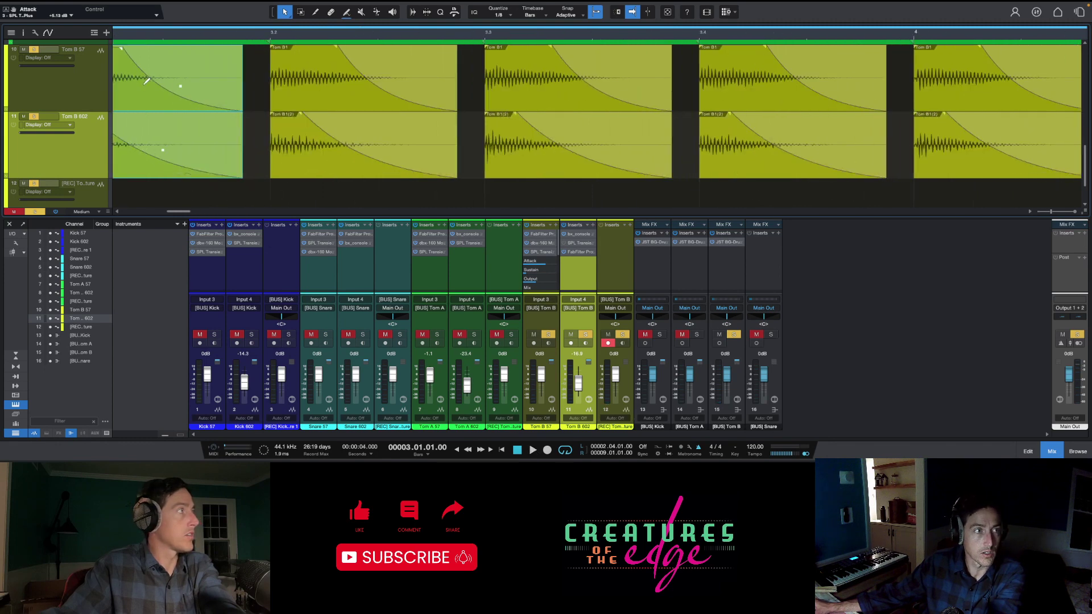
pyautogui.scroll(-3, 146, 82)
pyautogui.scroll(-4, 143, 87)
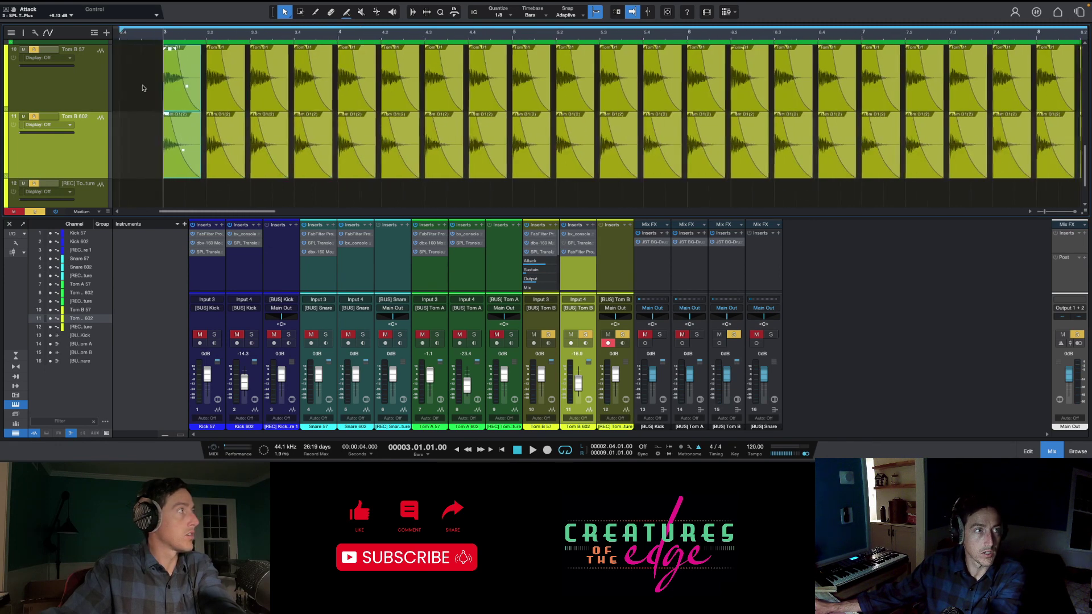
# Record the Tom B blend onto the recapture track from bar 2 beat 4 to the loop end at bar 9
pyautogui.click(147, 40)
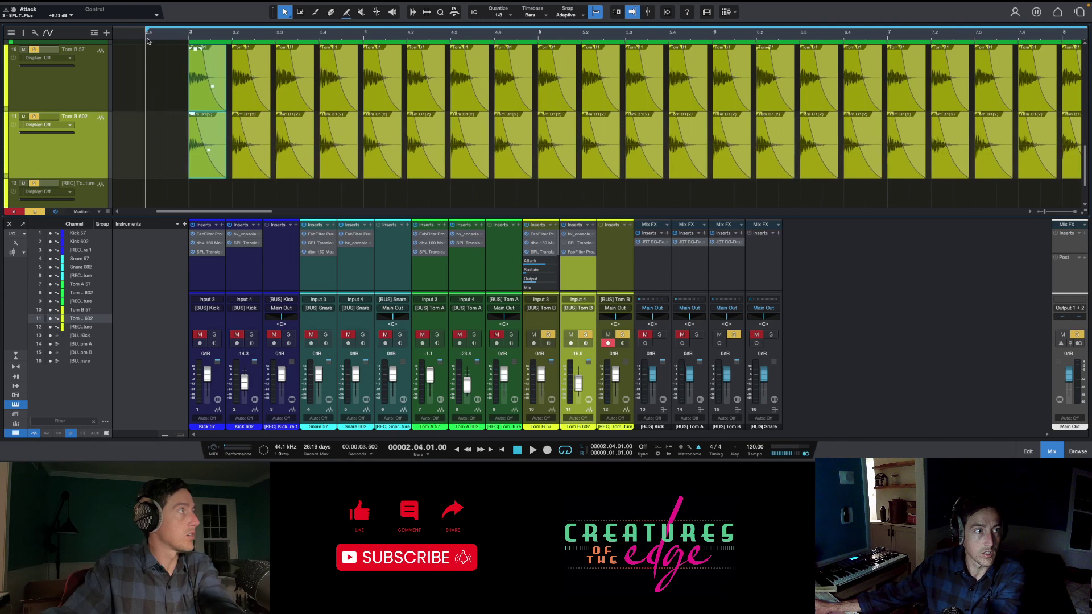
pyautogui.click(547, 450)
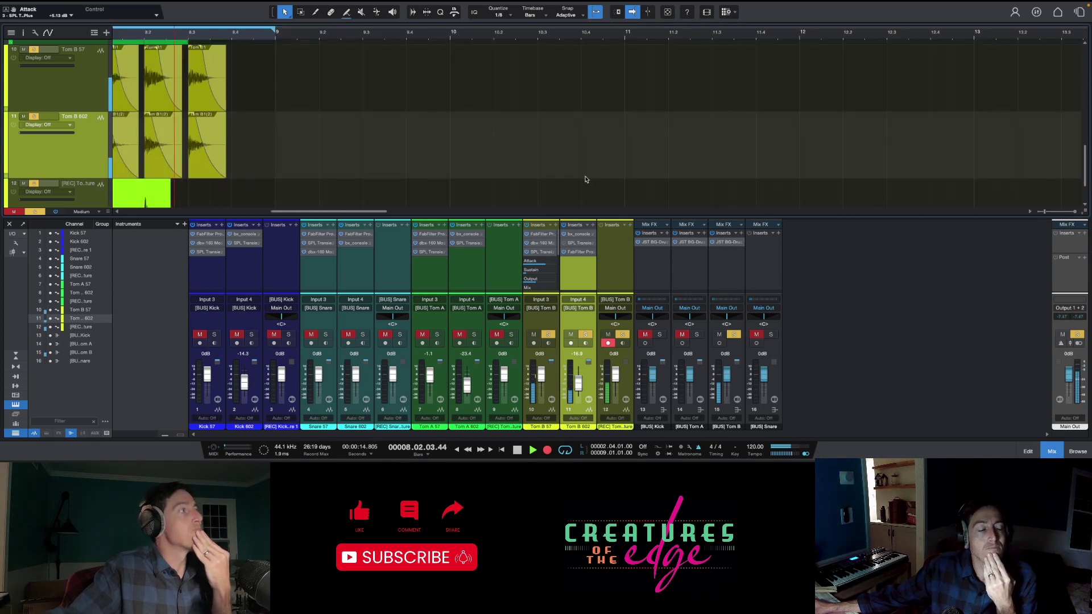
pyautogui.press('space')
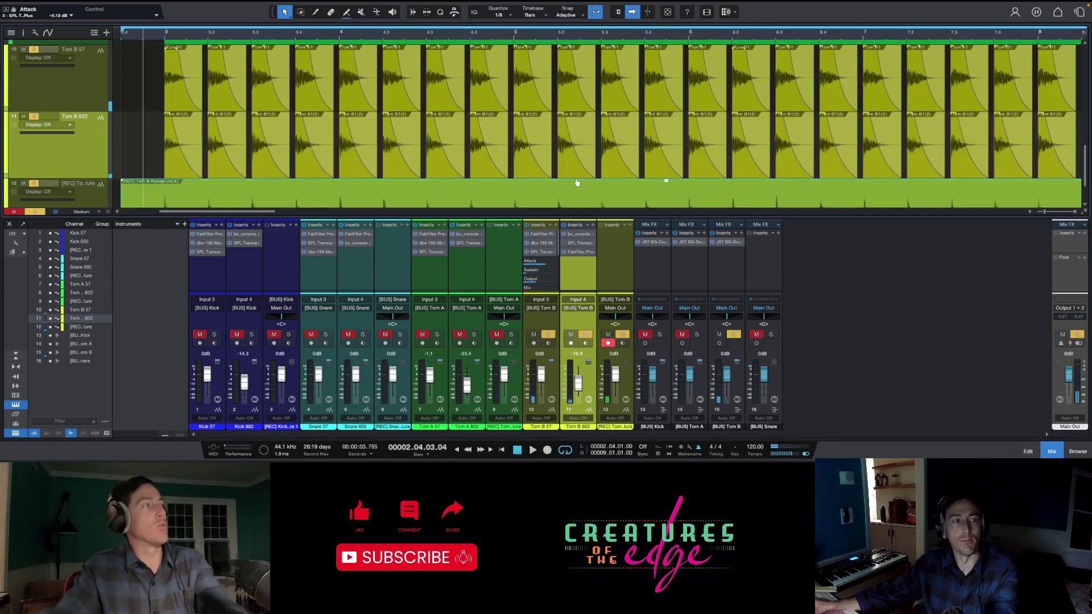
pyautogui.scroll(-2, 194, 166)
pyautogui.scroll(-1, 194, 165)
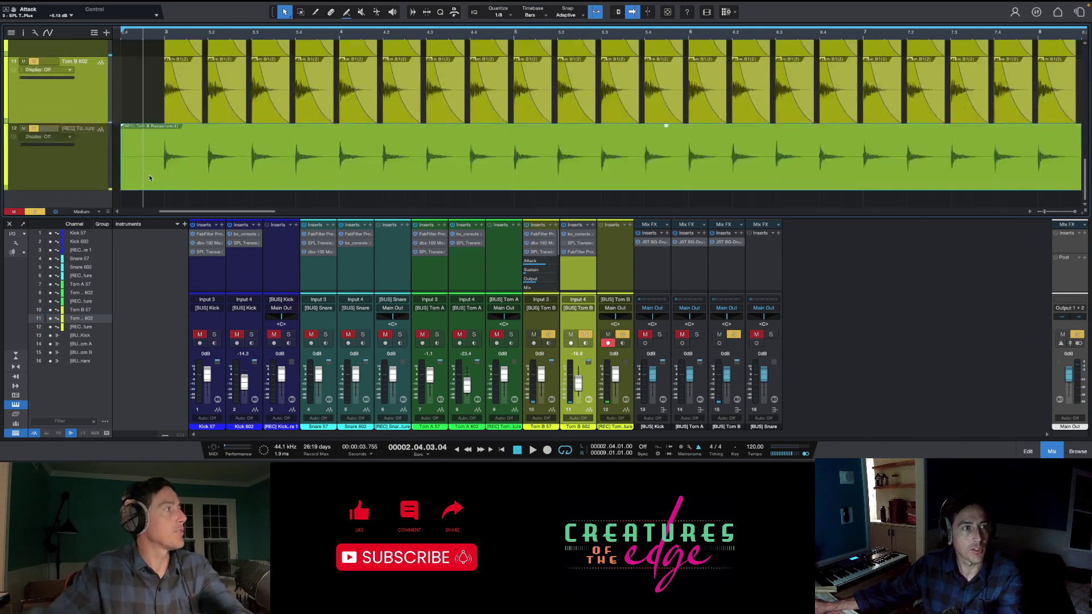
pyautogui.moveTo(120, 178); pyautogui.dragTo(165, 178)
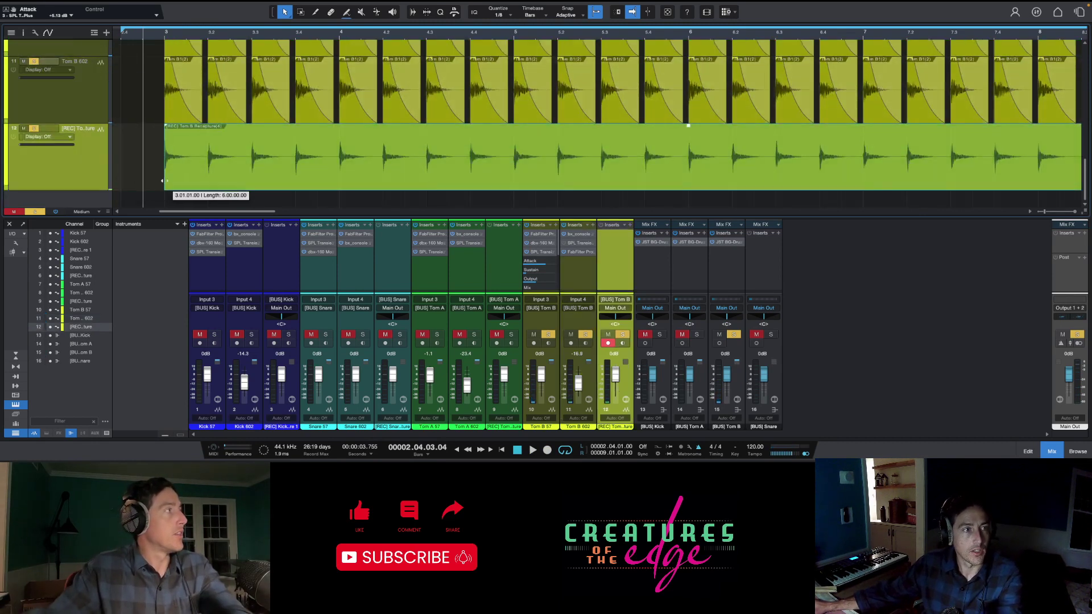
# Detect the transients in the Tom B recapture recording and split it at the bend markers
pyautogui.rightClick(206, 169)
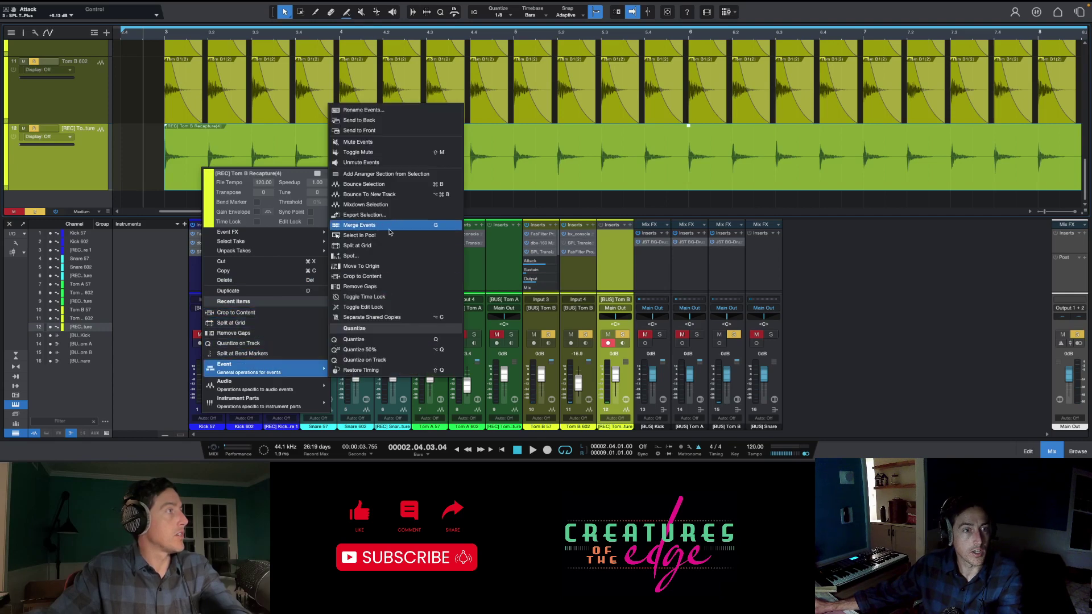
pyautogui.moveTo(267, 385)
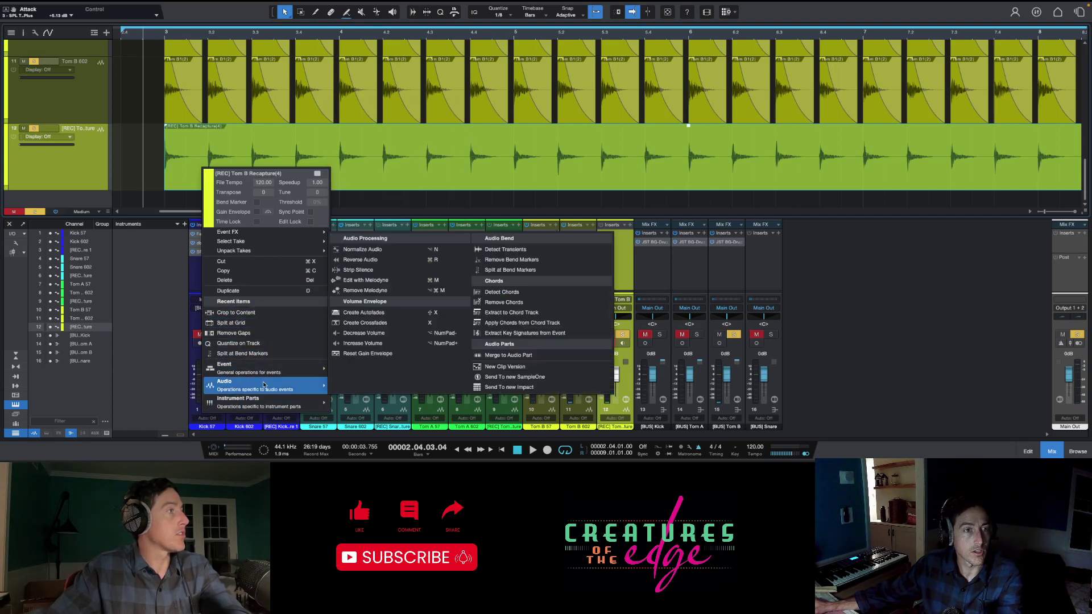
pyautogui.click(515, 250)
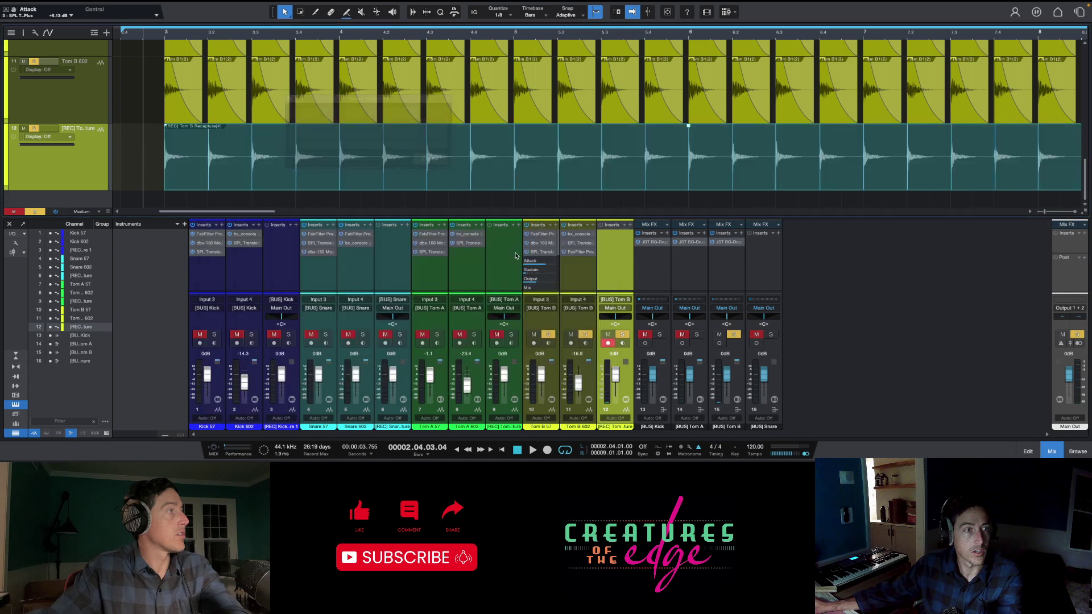
pyautogui.rightClick(370, 174)
pyautogui.moveTo(453, 378)
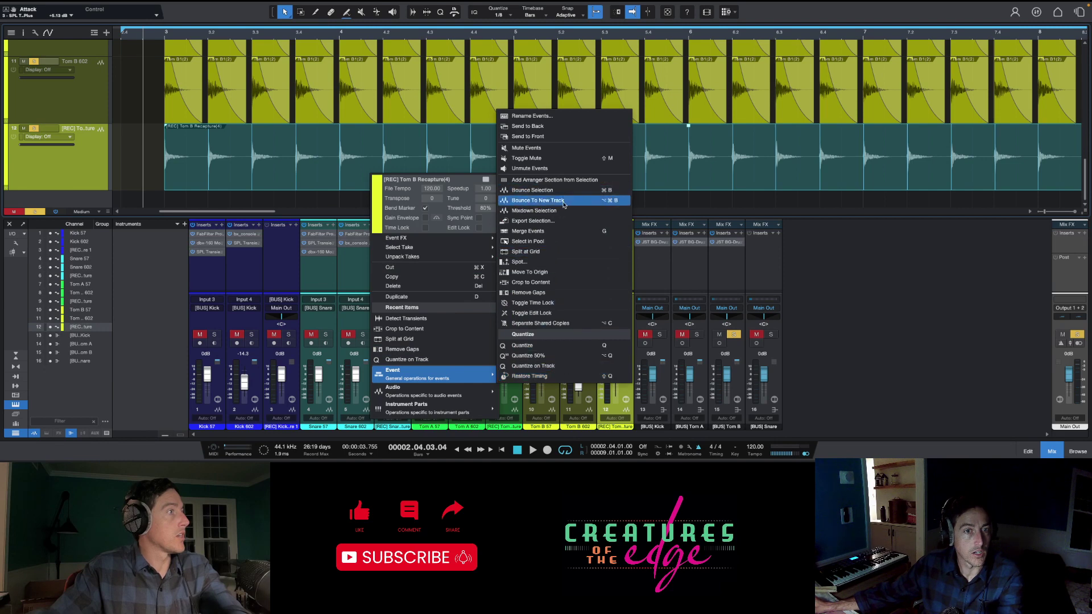
pyautogui.moveTo(447, 403)
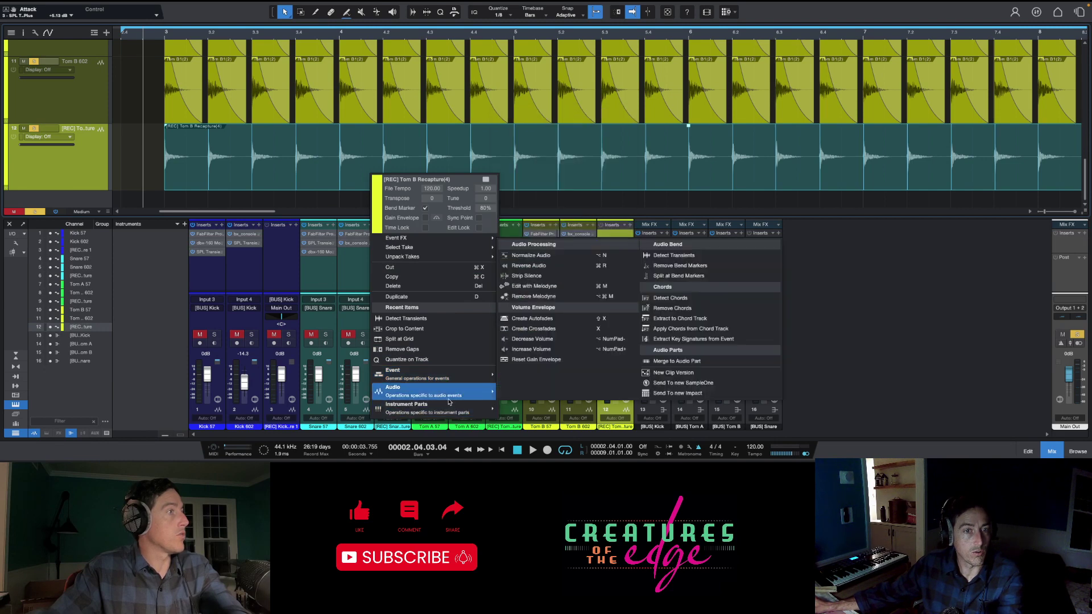
pyautogui.click(666, 277)
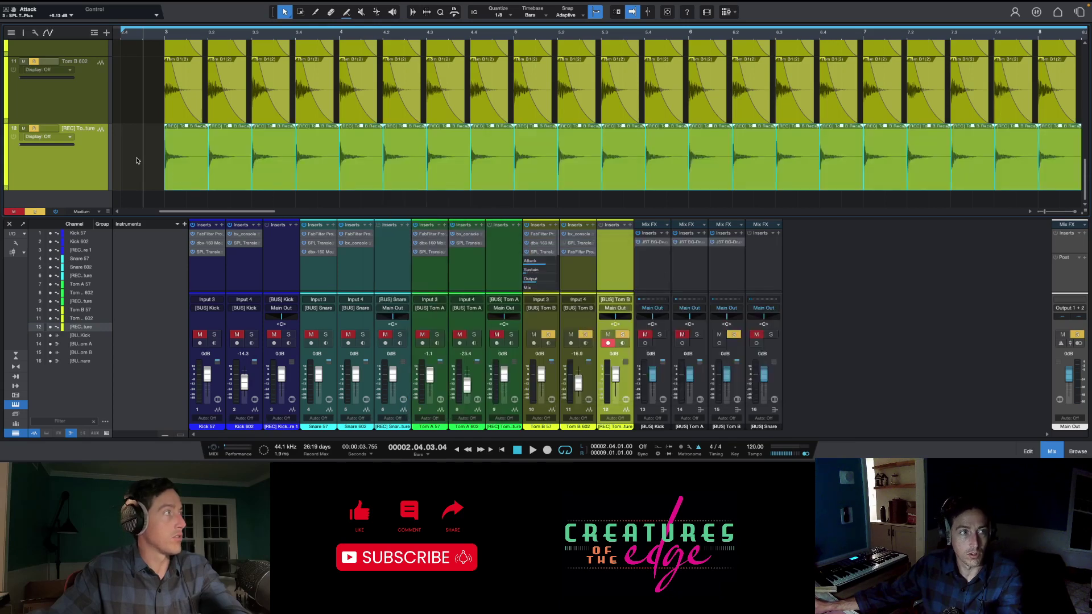
# Trim the empty tail of the last Tom B recapture slice so its length matches the other slices
pyautogui.click(196, 162)
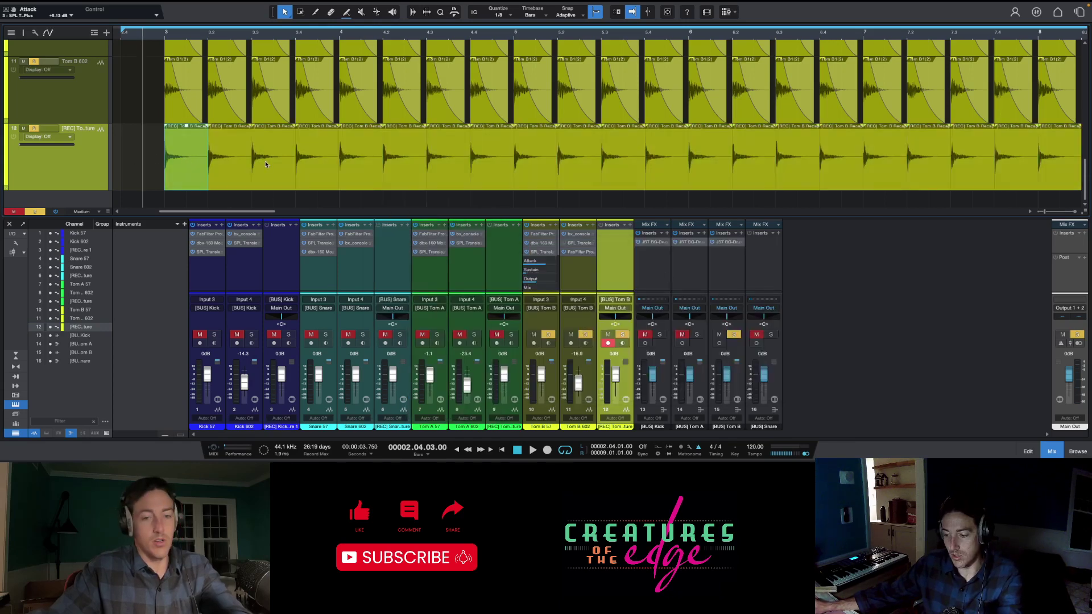
pyautogui.hotkey('shift', 'z')
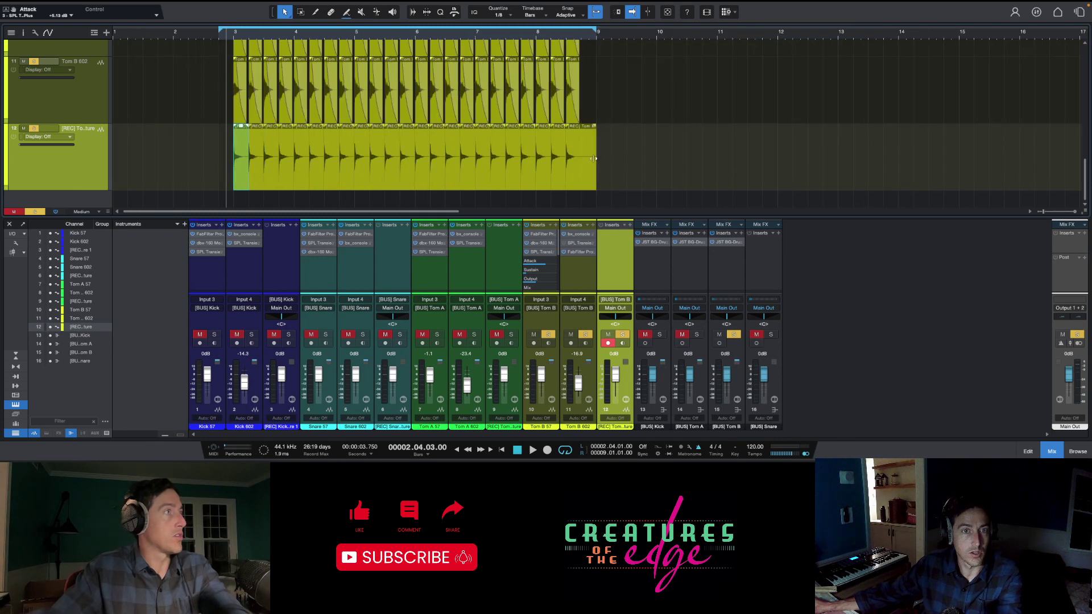
pyautogui.moveTo(602, 171); pyautogui.dragTo(385, 162)
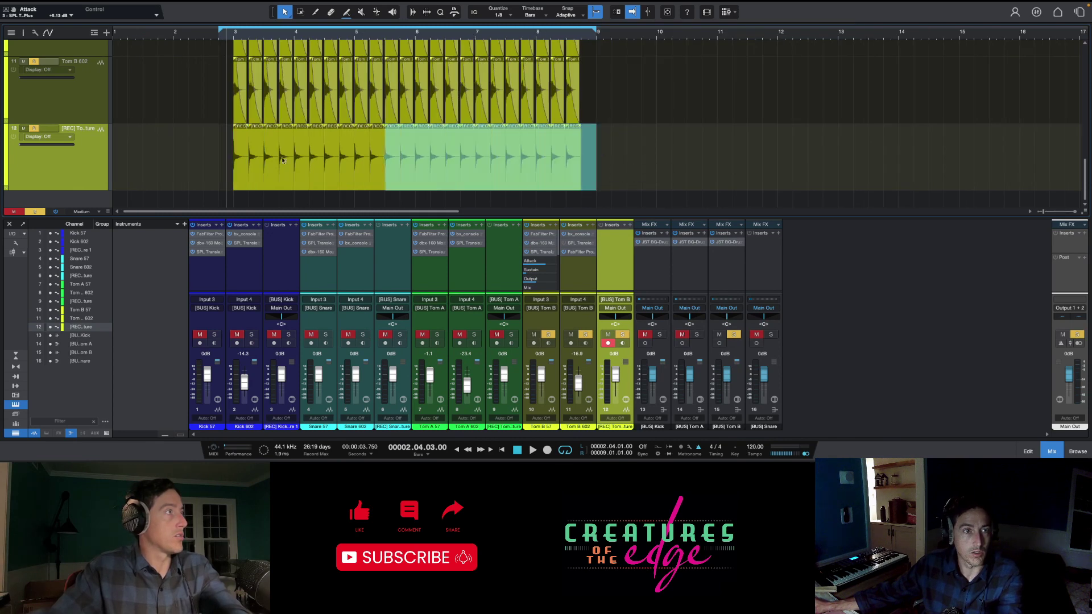
# Select all Tom B recapture slices and add a fade-out over roughly the second half of each
pyautogui.hotkey('ctrl', 'a')
pyautogui.press('e')
pyautogui.press('e')
pyautogui.press('e')
pyautogui.press('e')
pyautogui.press('e')
pyautogui.press('e')
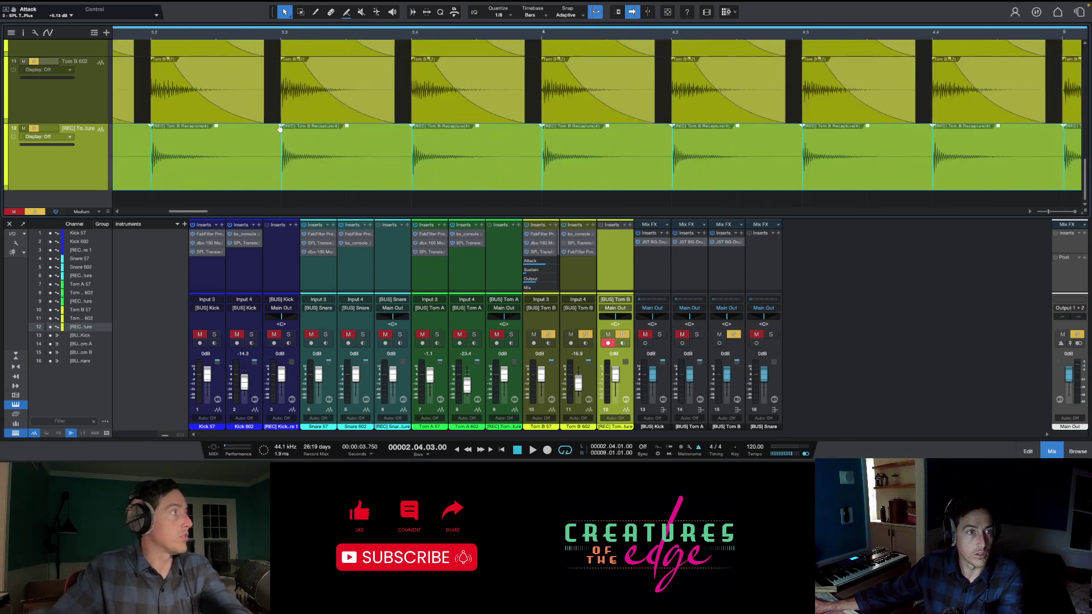
pyautogui.moveTo(280, 127); pyautogui.dragTo(219, 134)
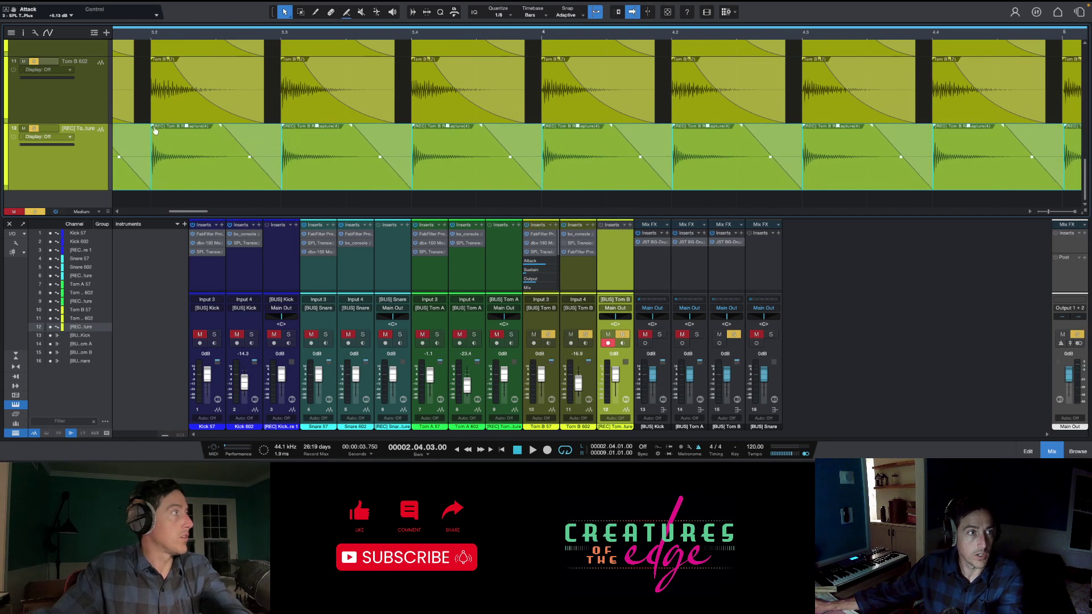
# Add a very short fade-in at the start of all the Tom B recapture slices
pyautogui.press('e')
pyautogui.press('e')
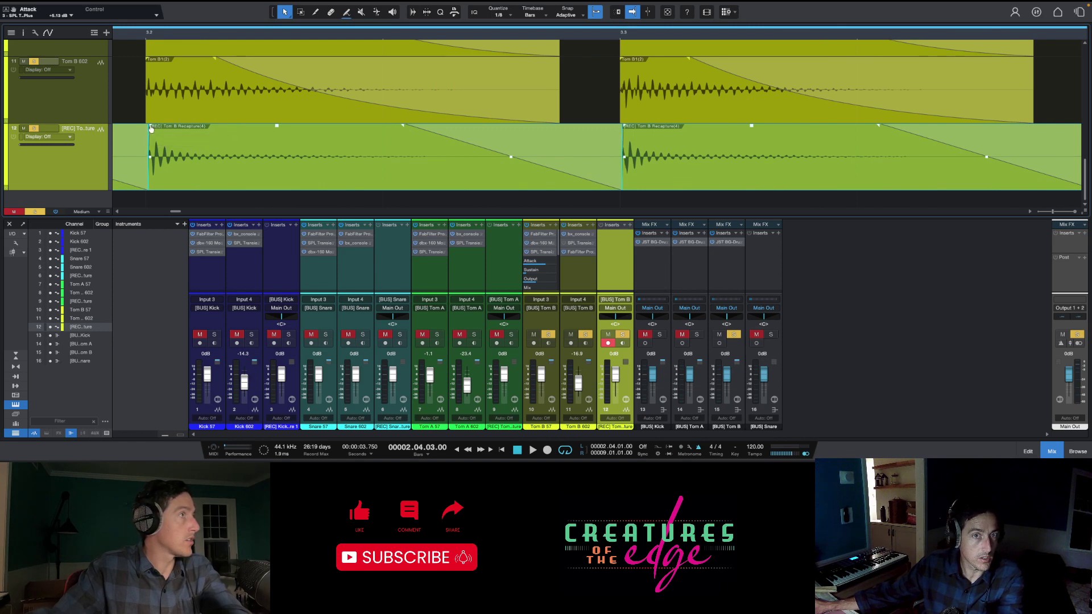
pyautogui.press('w')
pyautogui.press('w')
pyautogui.press('w')
pyautogui.press('w')
pyautogui.press('w')
pyautogui.press('w')
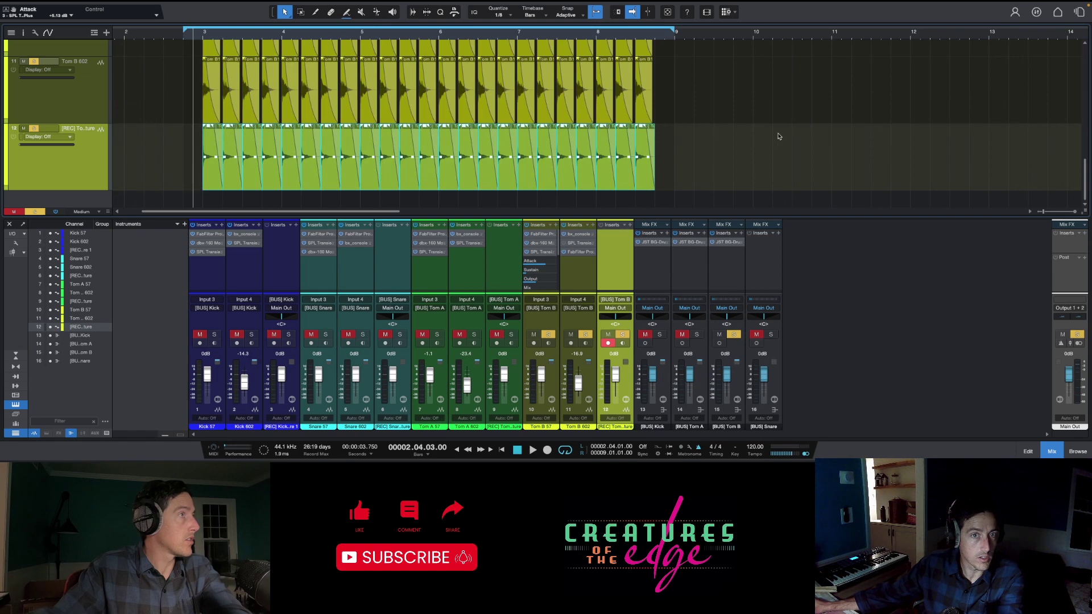
pyautogui.click(675, 139)
pyautogui.click(214, 148)
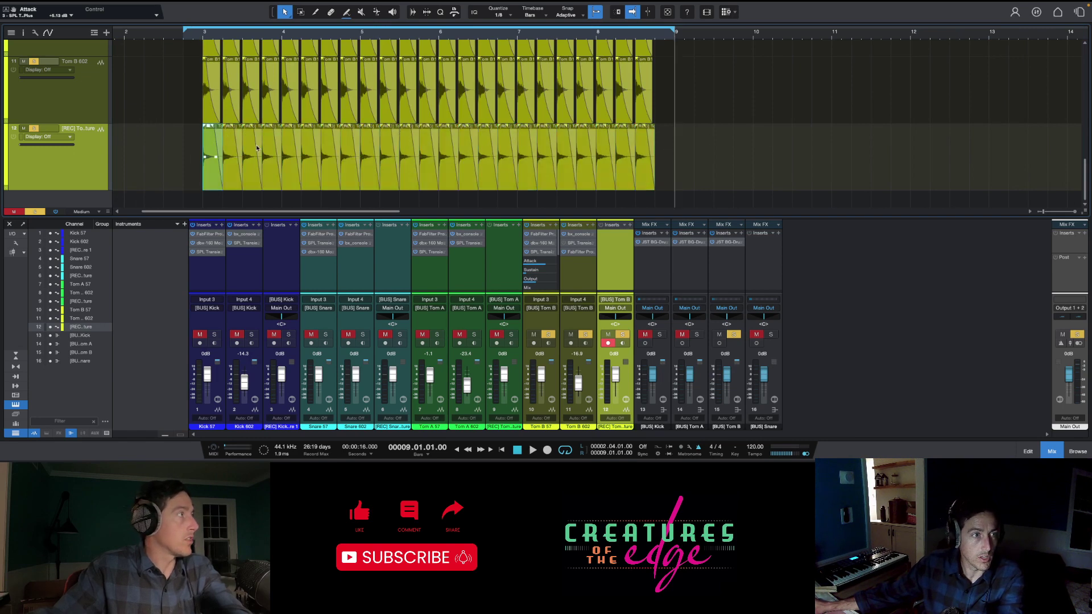
pyautogui.keyDown('shift'); pyautogui.click(253, 148); pyautogui.keyUp('shift')
pyautogui.keyDown('shift'); pyautogui.click(292, 147); pyautogui.keyUp('shift')
pyautogui.keyDown('shift'); pyautogui.click(330, 149); pyautogui.keyUp('shift')
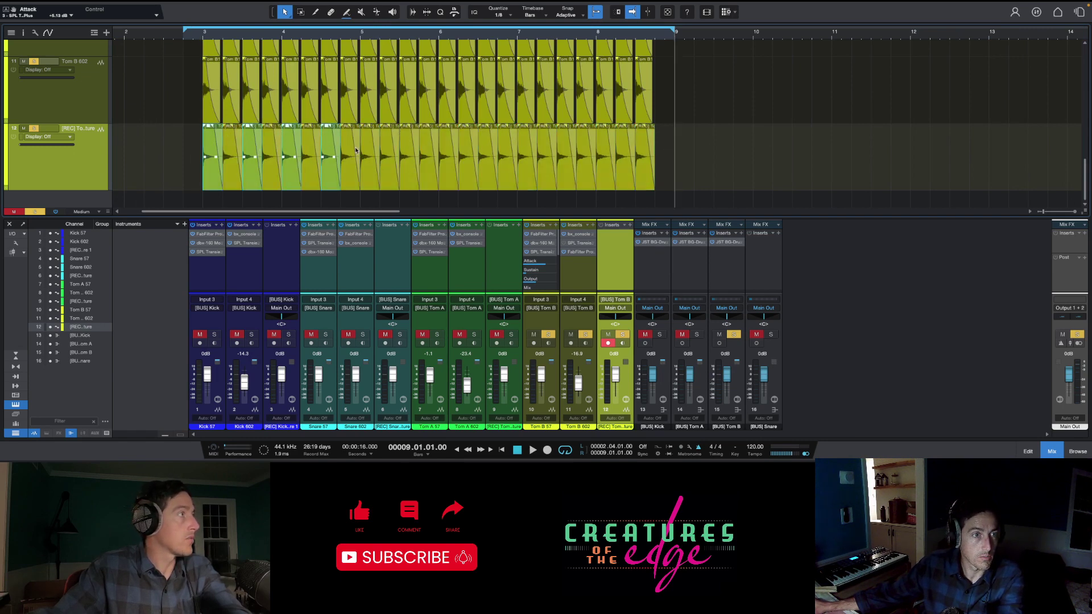
pyautogui.keyDown('shift'); pyautogui.click(365, 149); pyautogui.keyUp('shift')
pyautogui.keyDown('shift'); pyautogui.click(410, 149); pyautogui.keyUp('shift')
pyautogui.keyDown('shift'); pyautogui.click(449, 151); pyautogui.keyUp('shift')
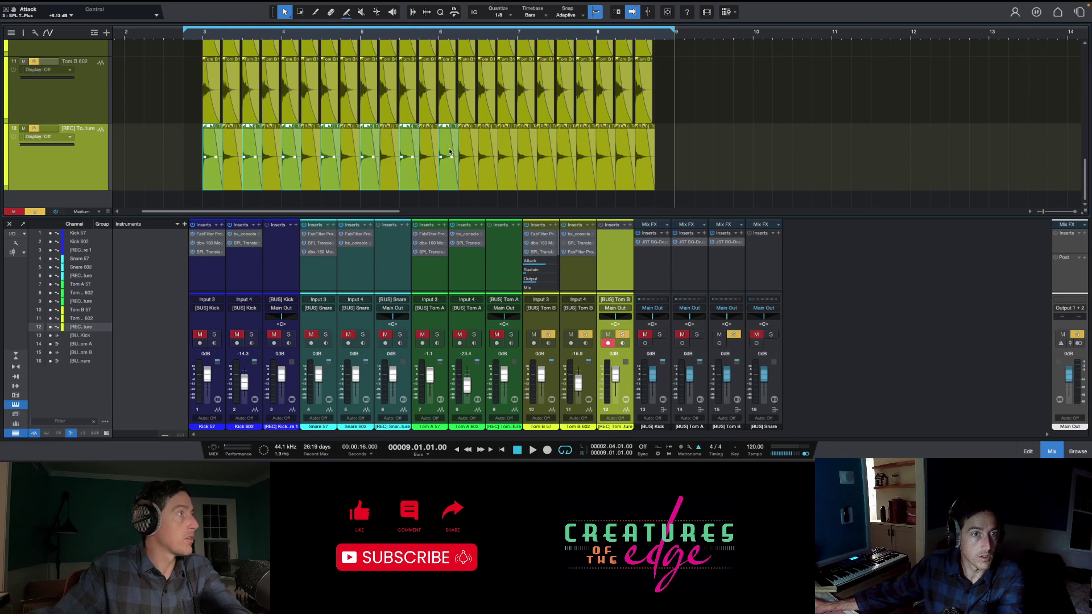
pyautogui.keyDown('shift'); pyautogui.click(487, 152); pyautogui.keyUp('shift')
pyautogui.keyDown('shift'); pyautogui.click(525, 153); pyautogui.keyUp('shift')
pyautogui.keyDown('shift'); pyautogui.click(563, 153); pyautogui.keyUp('shift')
pyautogui.keyDown('shift'); pyautogui.click(605, 156); pyautogui.keyUp('shift')
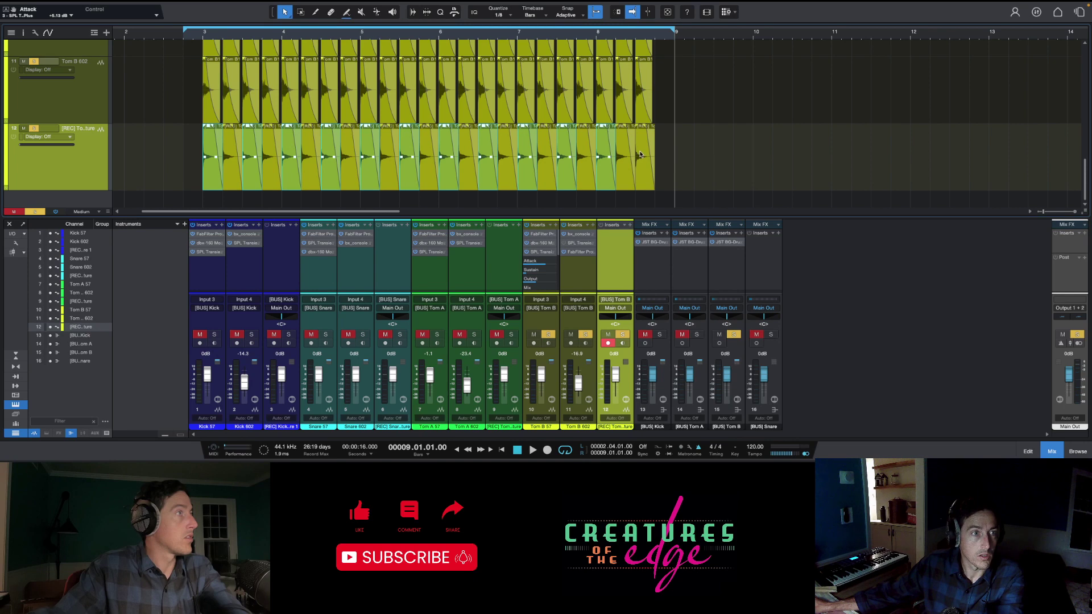
pyautogui.keyDown('shift'); pyautogui.click(639, 154); pyautogui.keyUp('shift')
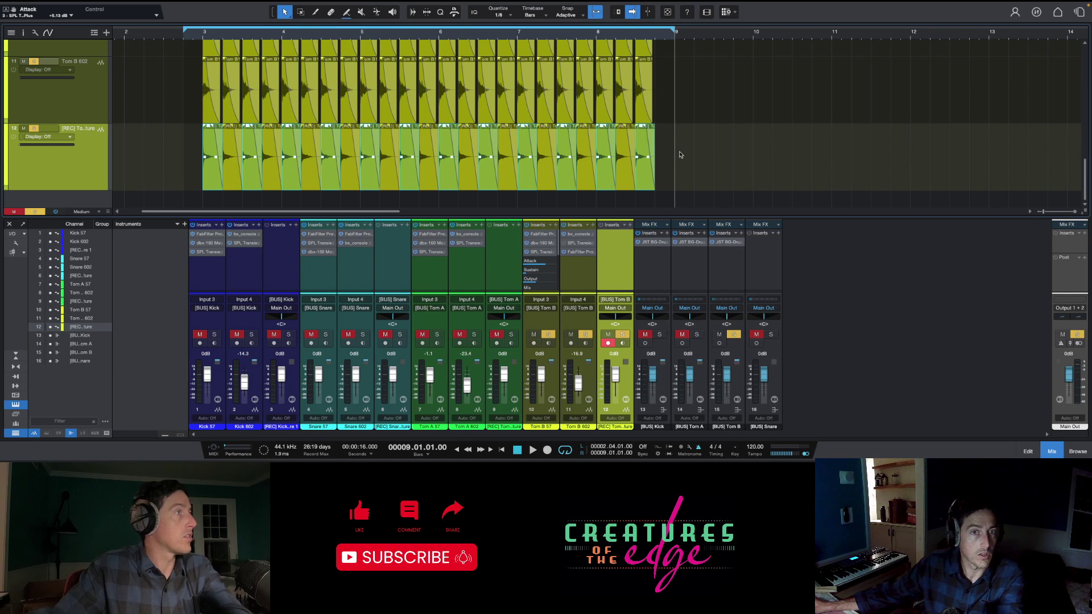
pyautogui.click(676, 152)
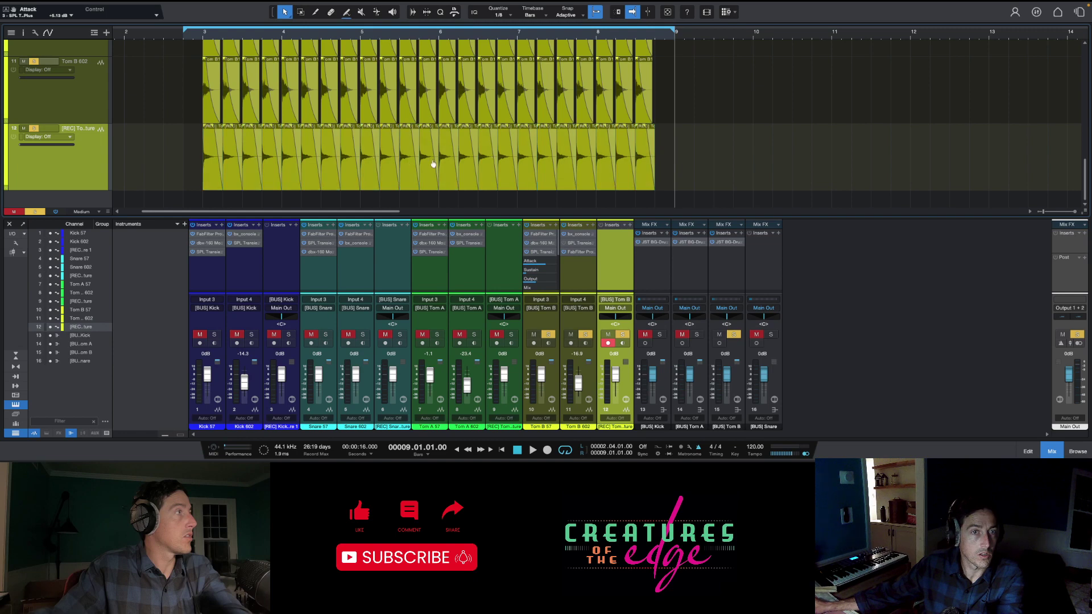
pyautogui.click(642, 154)
# Select every other Tom B recapture slice, starting with the first, and start exporting the selection
pyautogui.click(216, 152)
pyautogui.keyDown('shift'); pyautogui.click(253, 149); pyautogui.keyUp('shift')
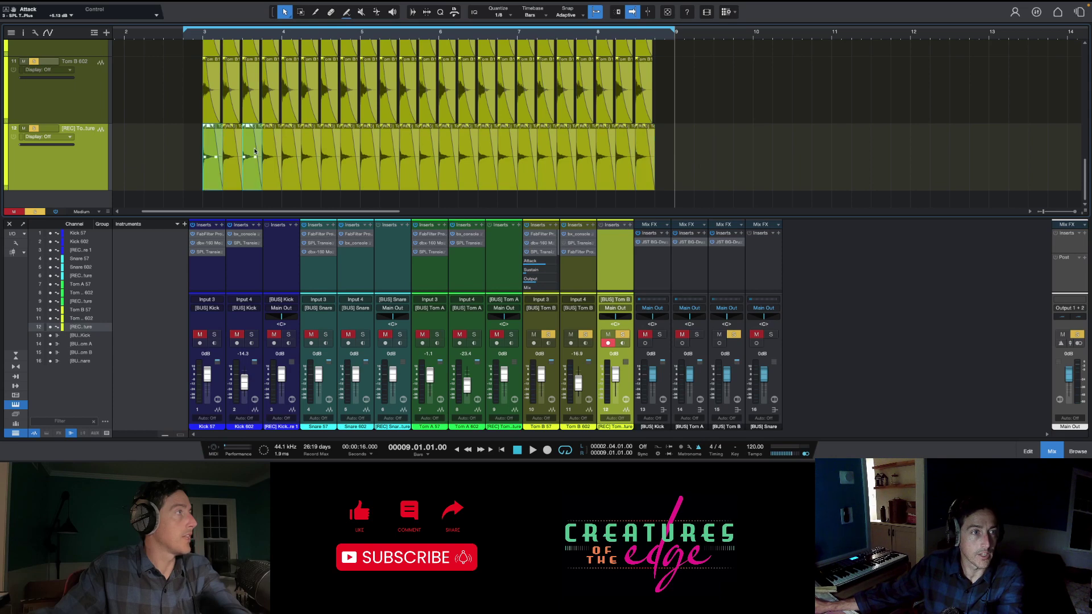
pyautogui.keyDown('shift'); pyautogui.click(292, 149); pyautogui.keyUp('shift')
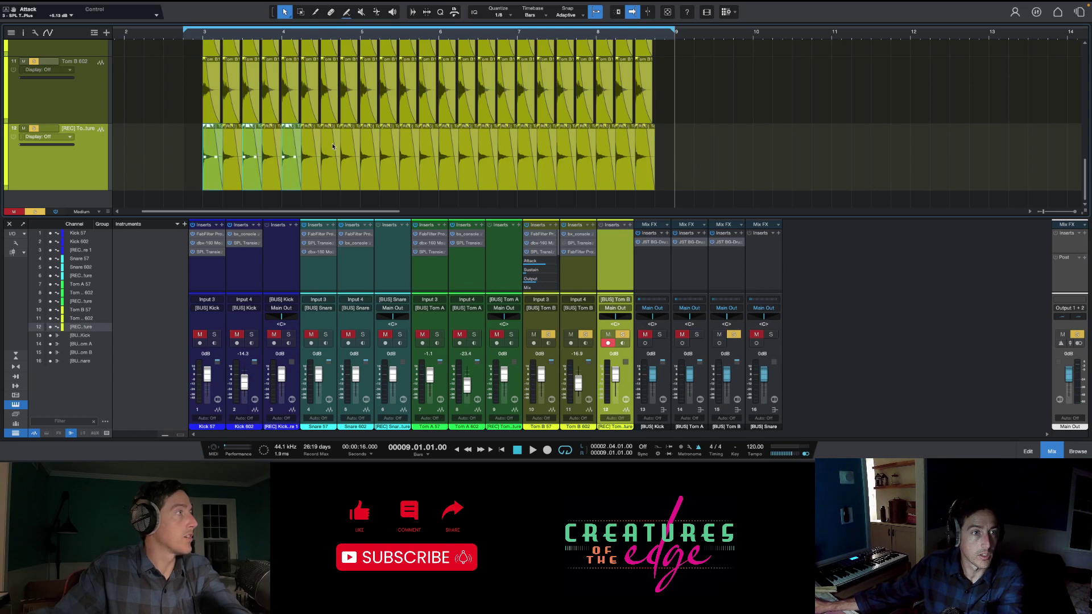
pyautogui.keyDown('shift'); pyautogui.click(371, 148); pyautogui.keyUp('shift')
pyautogui.keyDown('shift'); pyautogui.click(415, 149); pyautogui.keyUp('shift')
pyautogui.keyDown('shift'); pyautogui.click(449, 151); pyautogui.keyUp('shift')
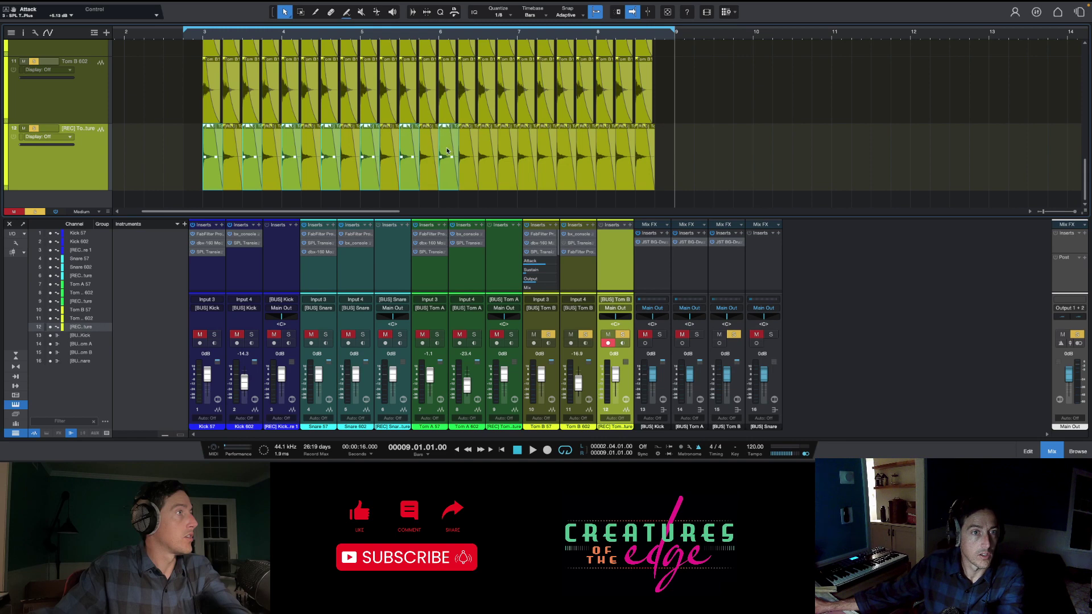
pyautogui.keyDown('shift'); pyautogui.click(486, 151); pyautogui.keyUp('shift')
pyautogui.keyDown('shift'); pyautogui.click(533, 150); pyautogui.keyUp('shift')
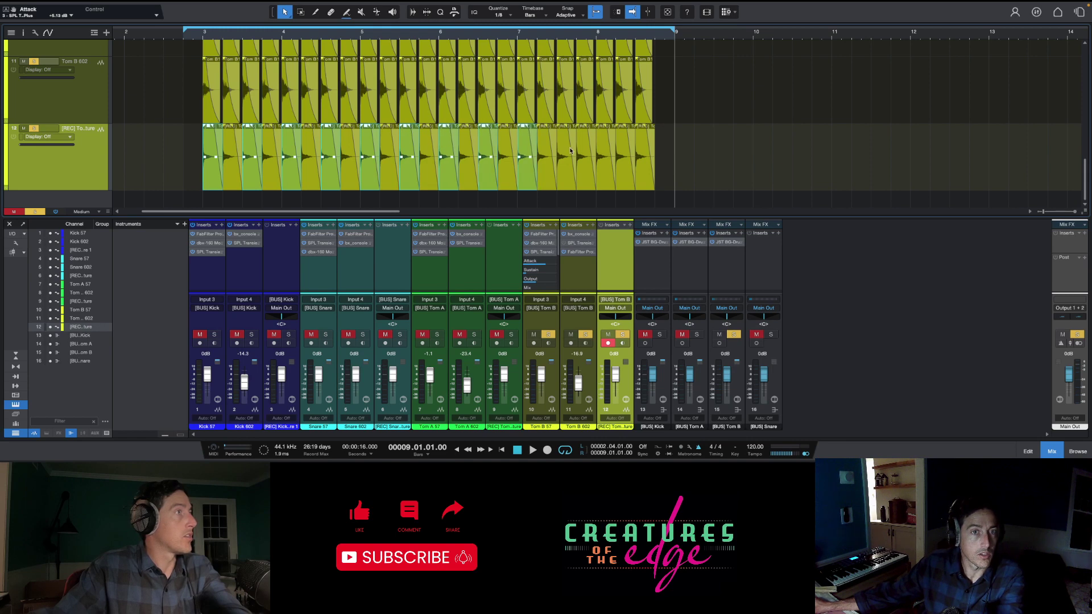
pyautogui.keyDown('shift'); pyautogui.click(568, 151); pyautogui.keyUp('shift')
pyautogui.keyDown('shift'); pyautogui.click(605, 151); pyautogui.keyUp('shift')
pyautogui.keyDown('shift'); pyautogui.click(642, 149); pyautogui.keyUp('shift')
pyautogui.rightClick(642, 148)
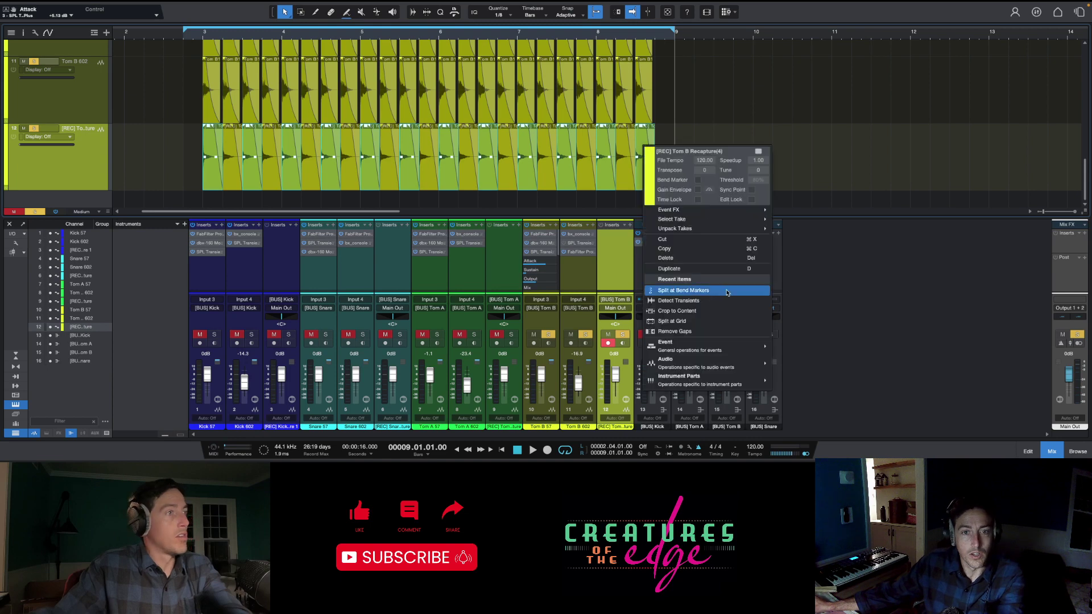
pyautogui.moveTo(722, 349)
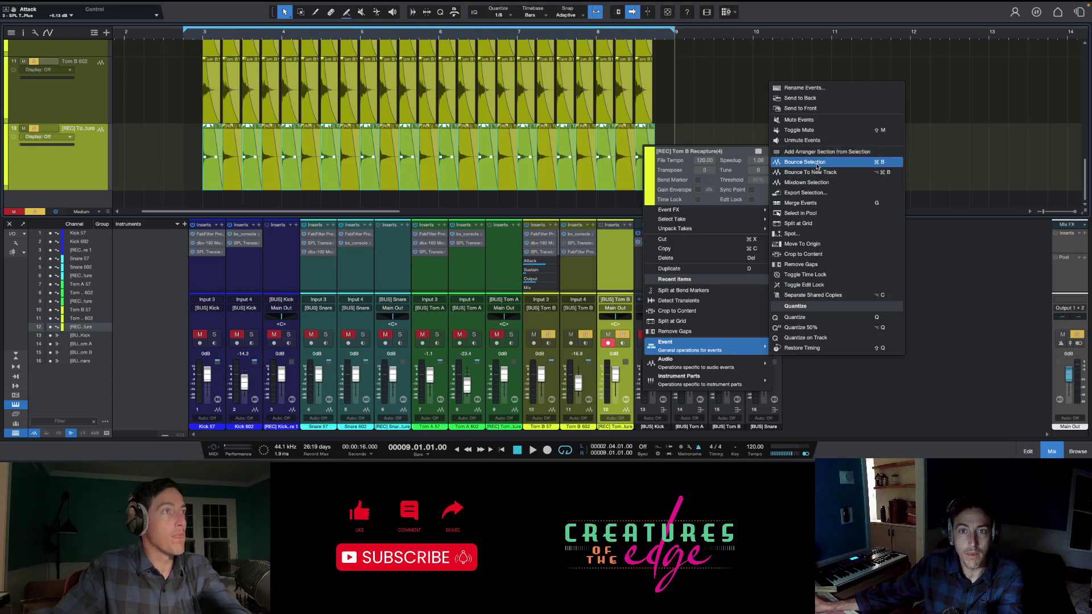
pyautogui.click(808, 193)
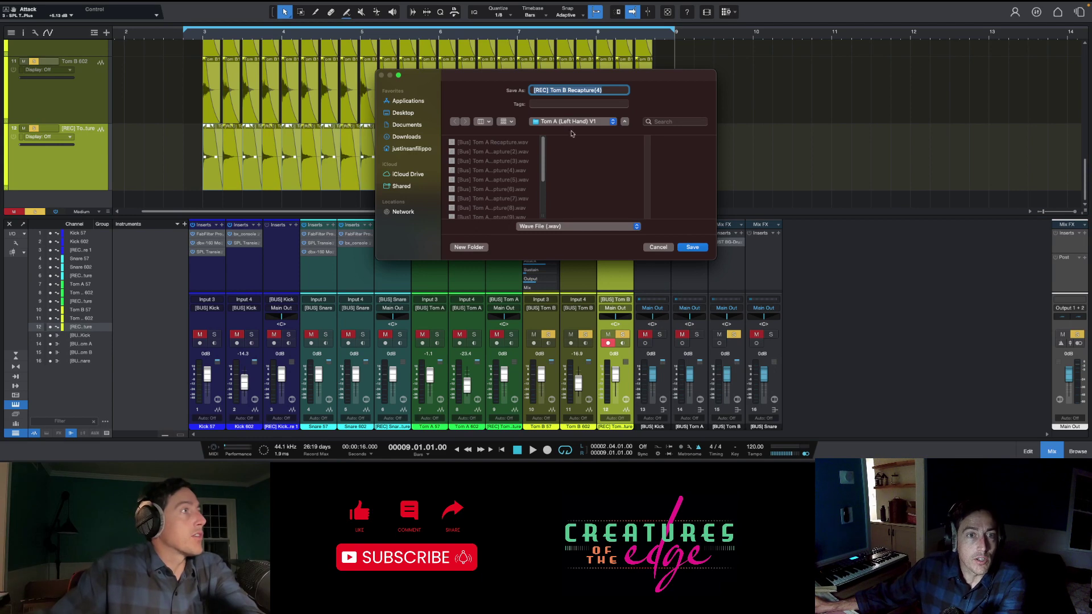
# Create a folder named "Tom B (Right Hand) V1" inside LPK Samples as the export location
pyautogui.click(574, 123)
pyautogui.click(573, 131)
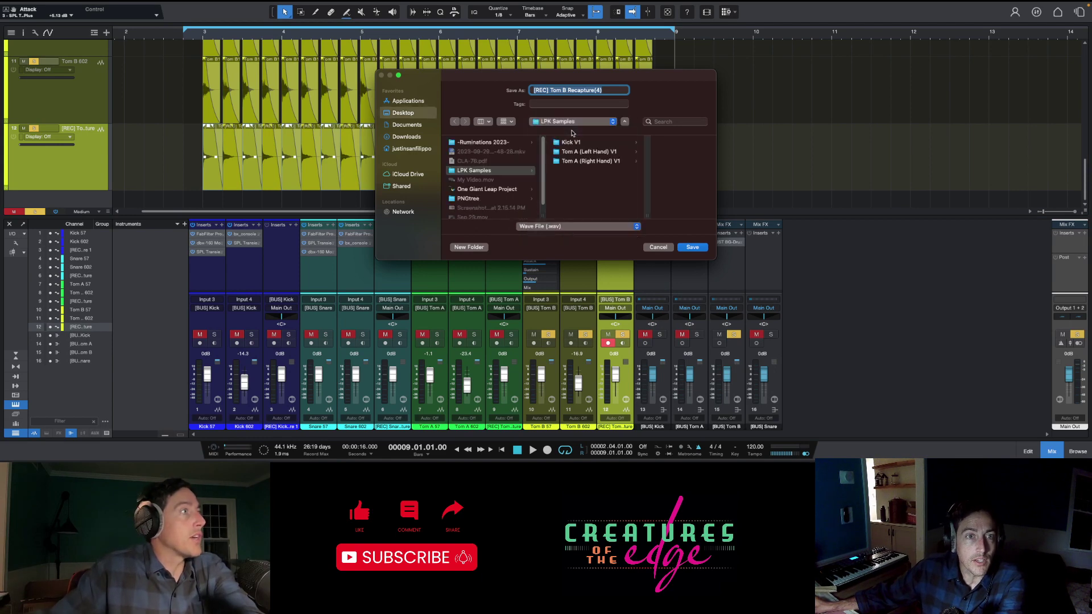
pyautogui.click(475, 251)
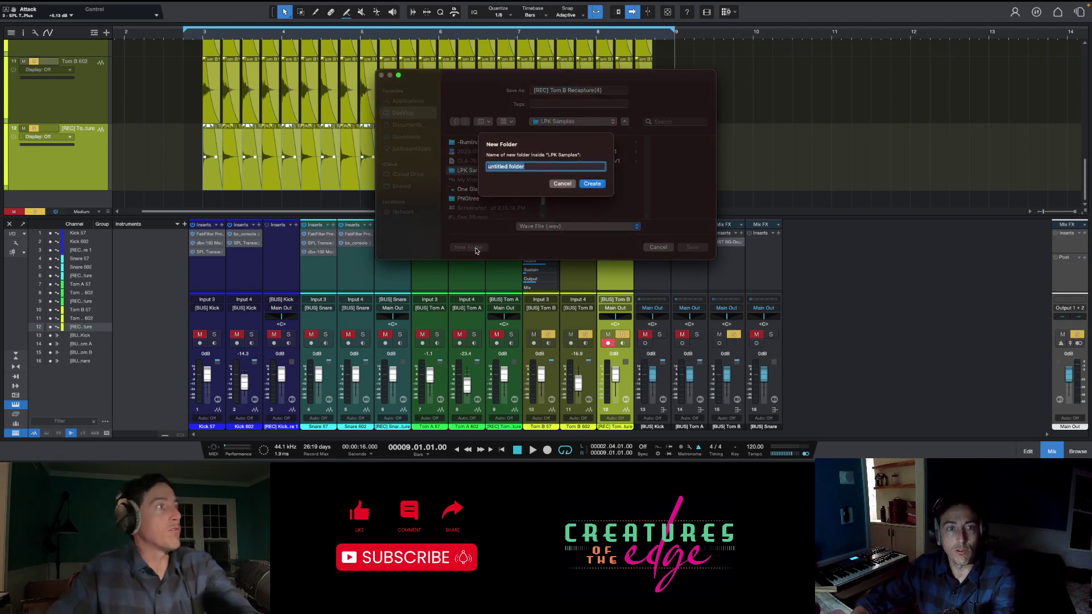
pyautogui.write('Tom B (Right Hand')
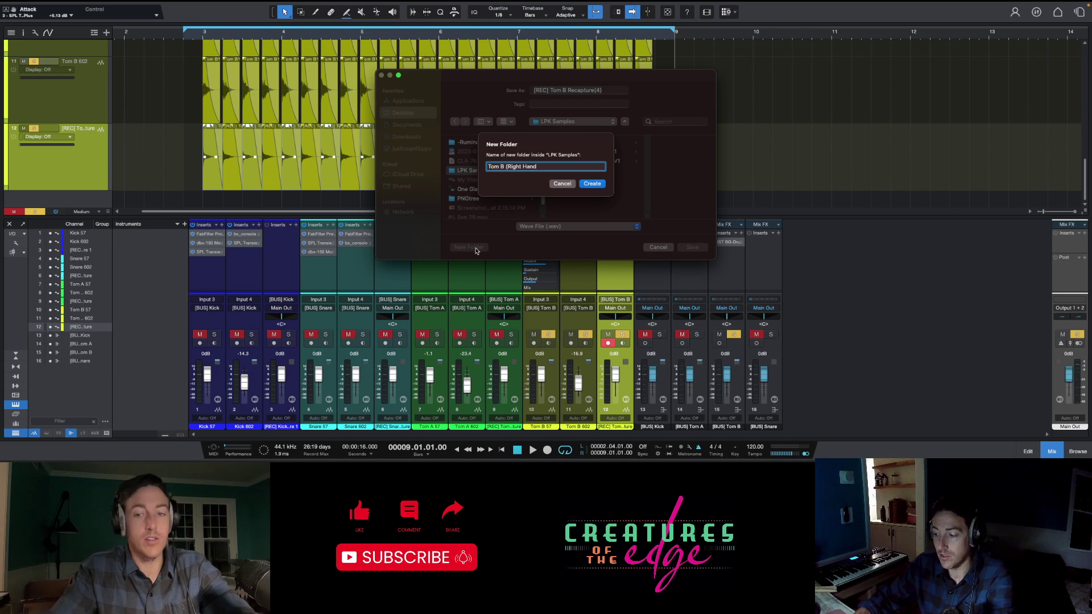
pyautogui.write(')')
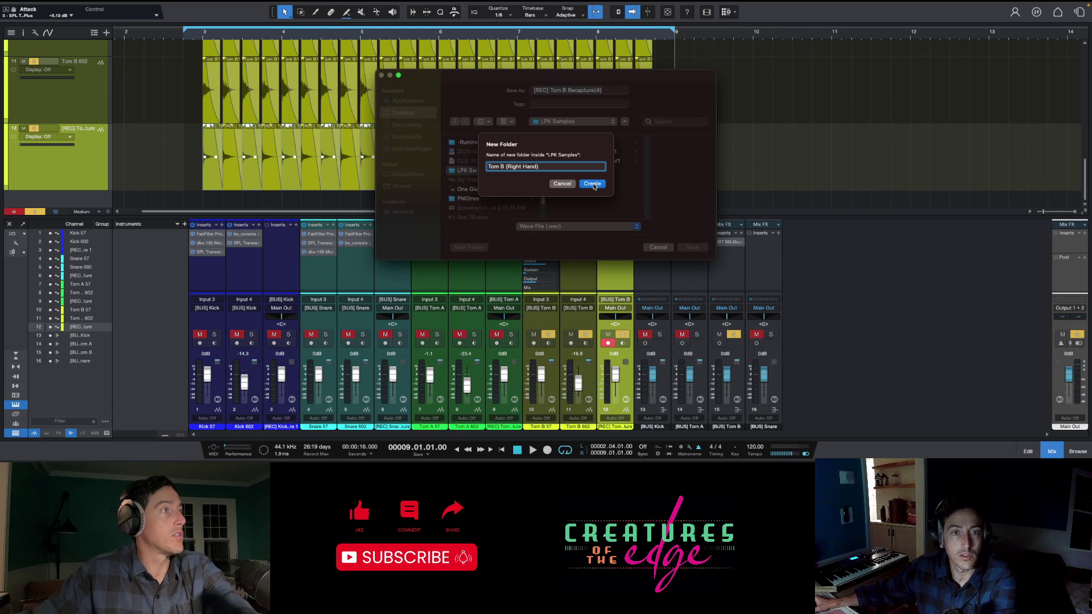
pyautogui.write(' V')
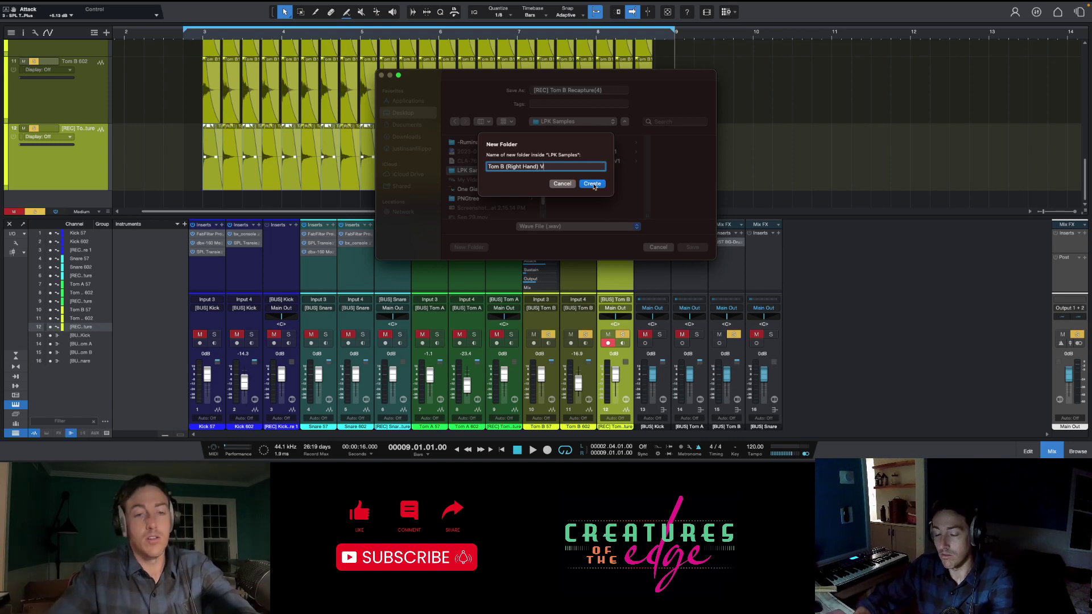
pyautogui.write('1')
pyautogui.click(592, 184)
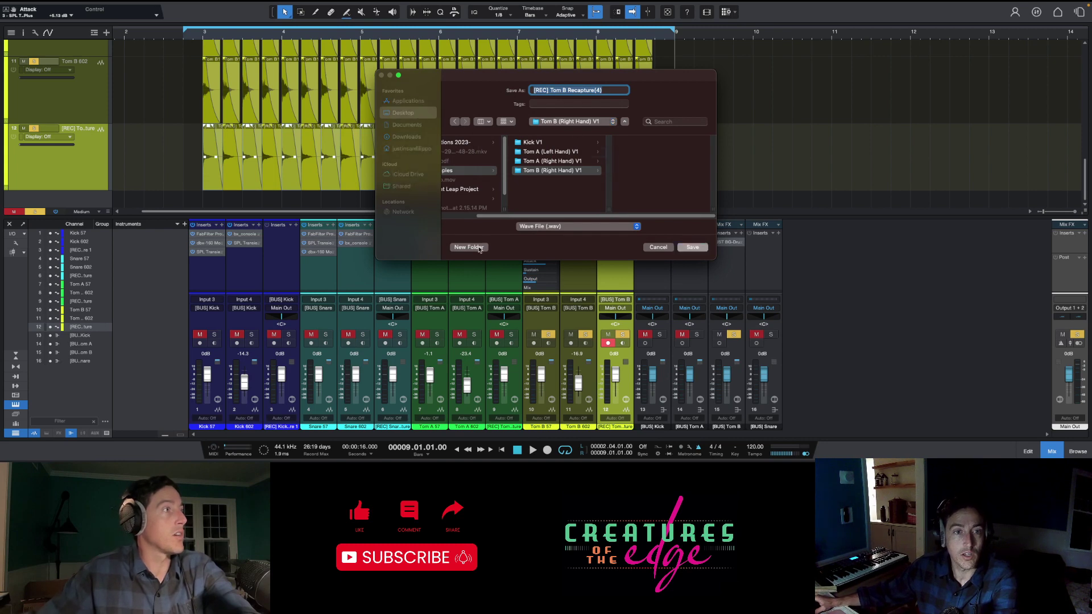
# Create a folder named "Tom B (Left Hand) V1" inside the "Tom B (Right Hand) V1" folder
pyautogui.click(479, 247)
pyautogui.write('tom')
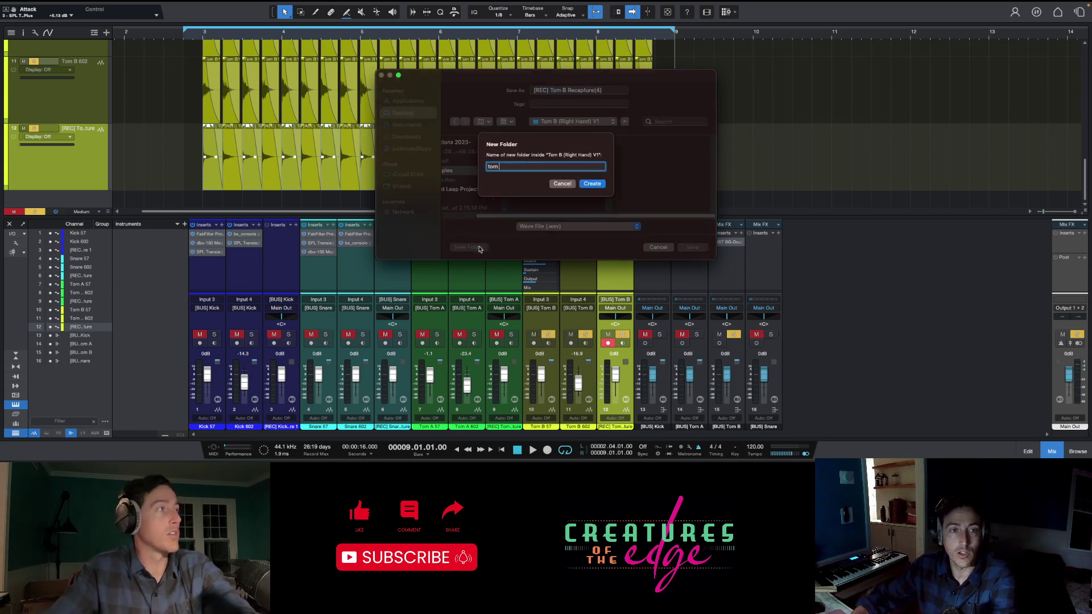
pyautogui.press('BackSpace')
pyautogui.press('BackSpace')
pyautogui.write('Tom B')
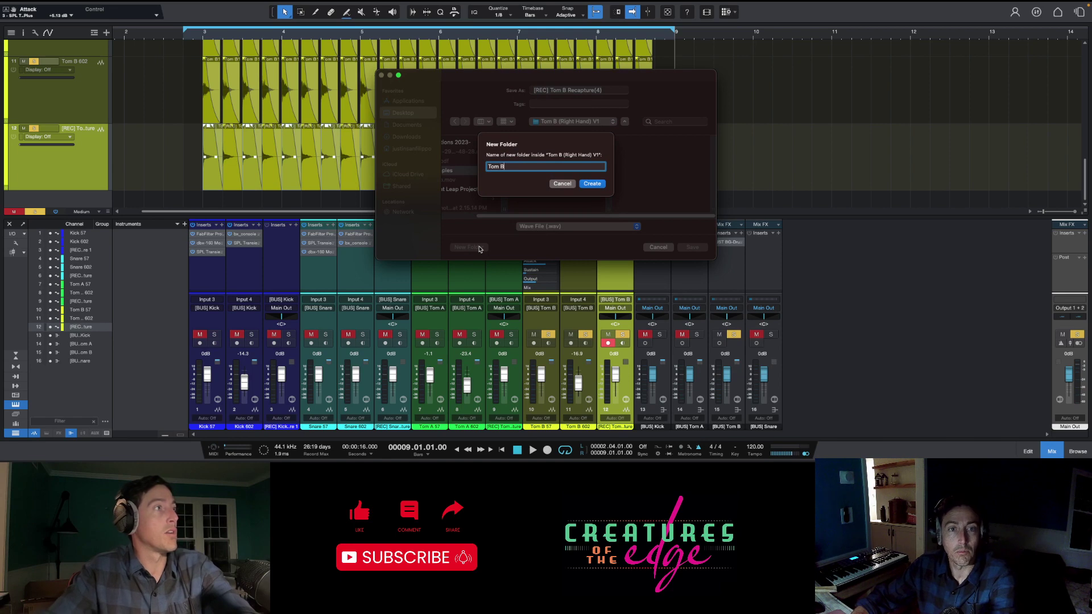
pyautogui.write(' (Left Hand) V1')
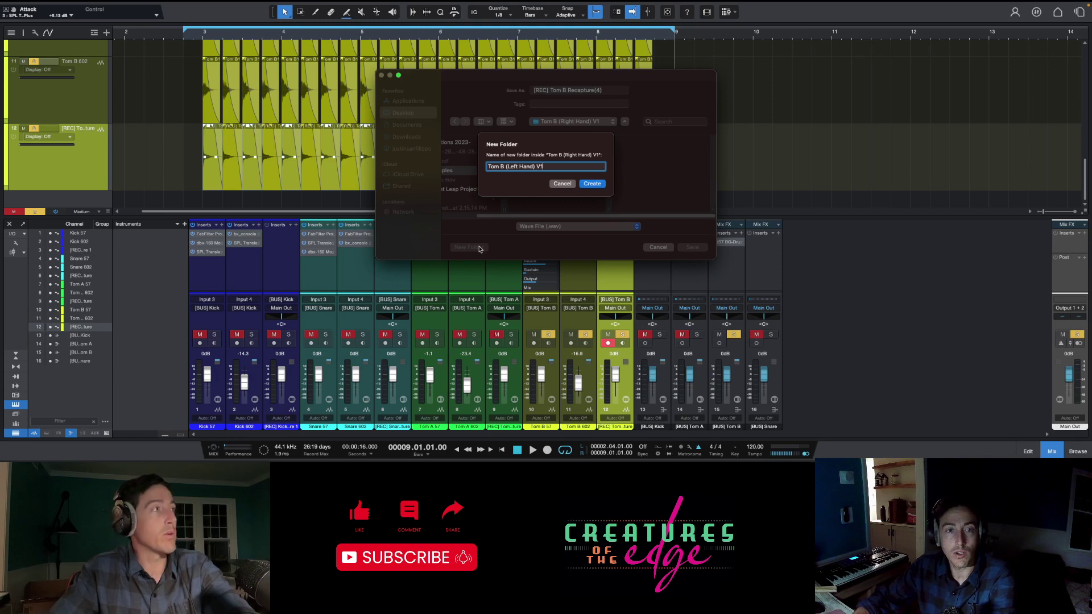
pyautogui.press('Return')
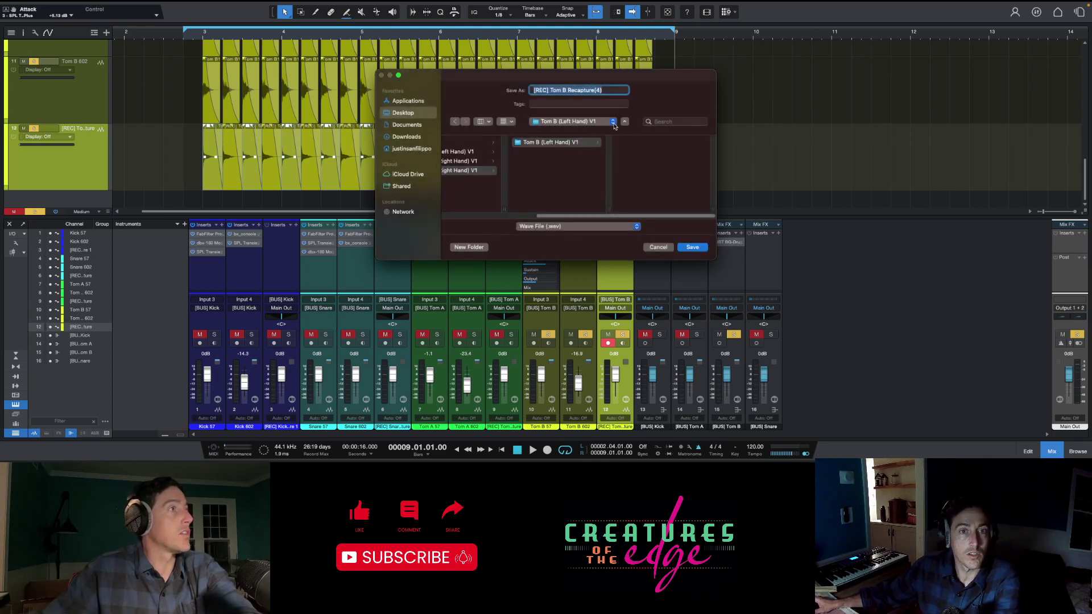
# Try to move the "Tom B (Left Hand) V1" folder up into the LPK Samples folder
pyautogui.click(613, 123)
pyautogui.click(605, 135)
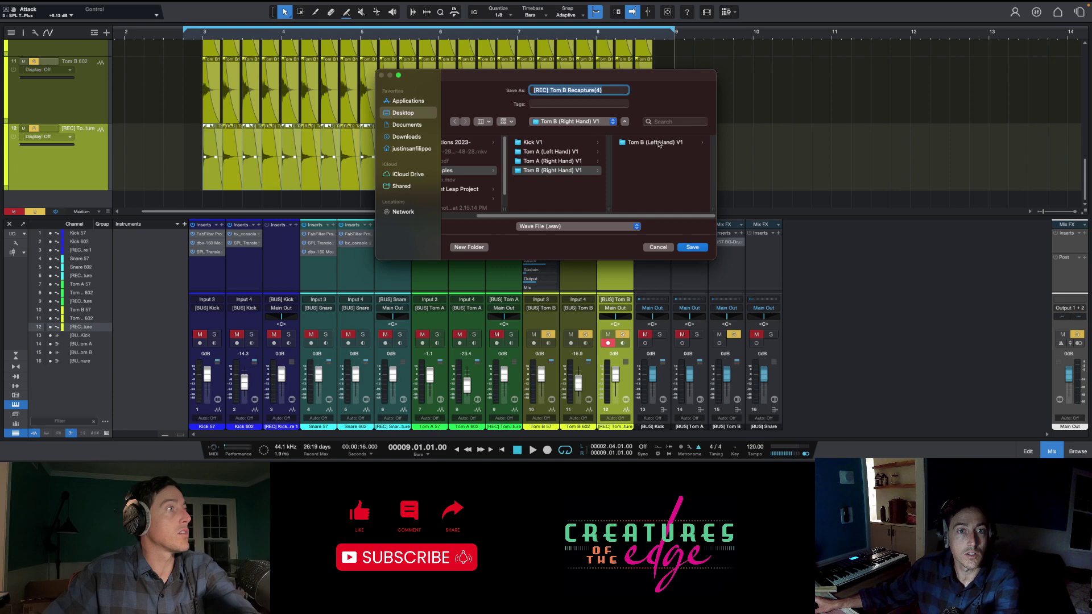
pyautogui.moveTo(659, 144); pyautogui.dragTo(559, 191)
pyautogui.hscroll(-5, 551, 179)
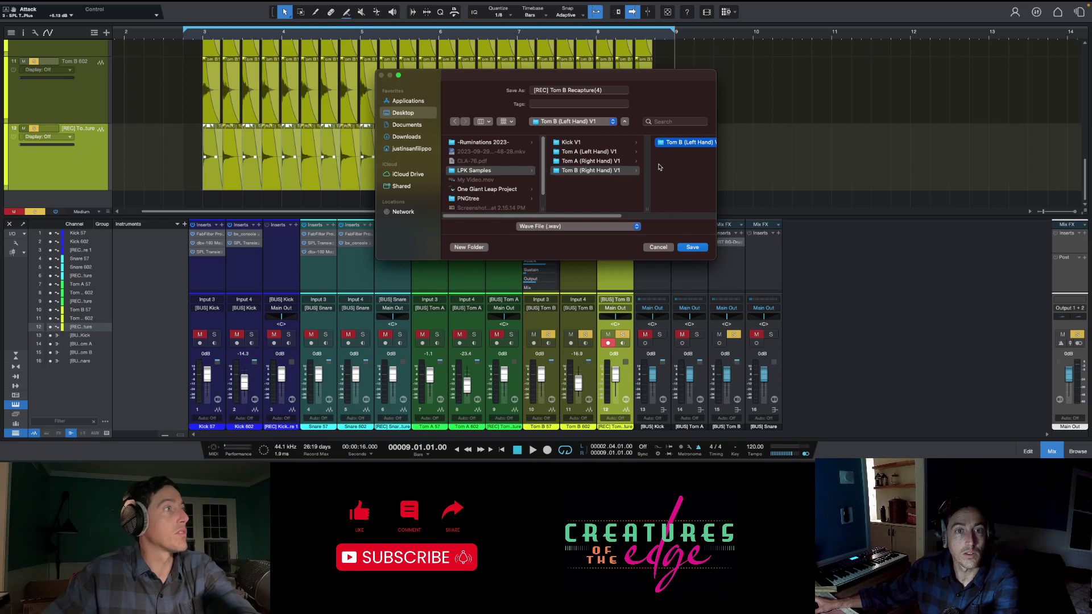
# Save the selected slices as Wave files in the "Tom B (Right Hand) V1" folder and clear the selection
pyautogui.click(588, 171)
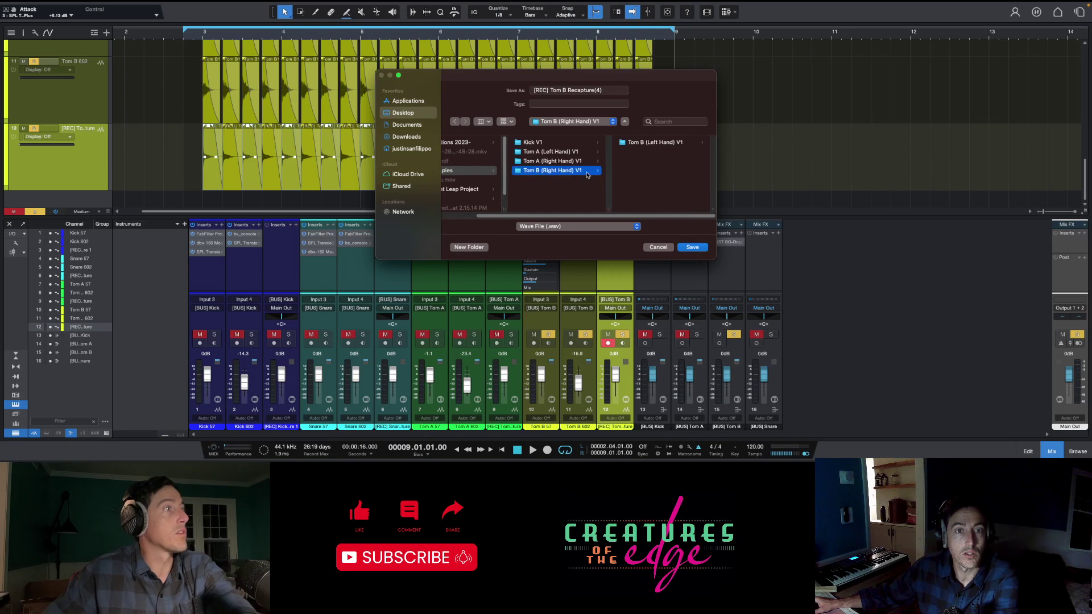
pyautogui.press('Return')
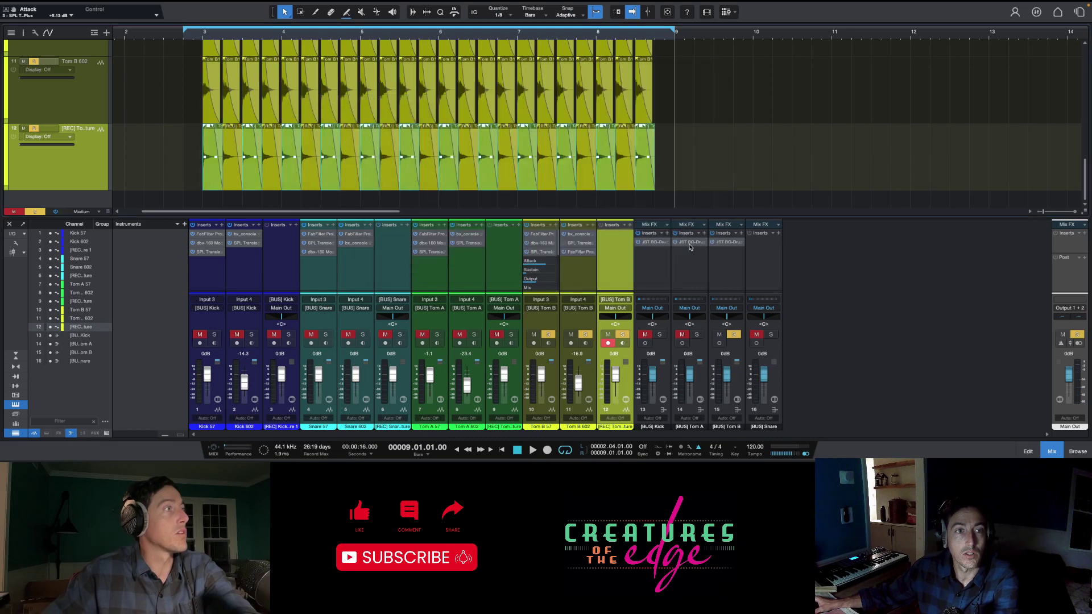
pyautogui.click(715, 185)
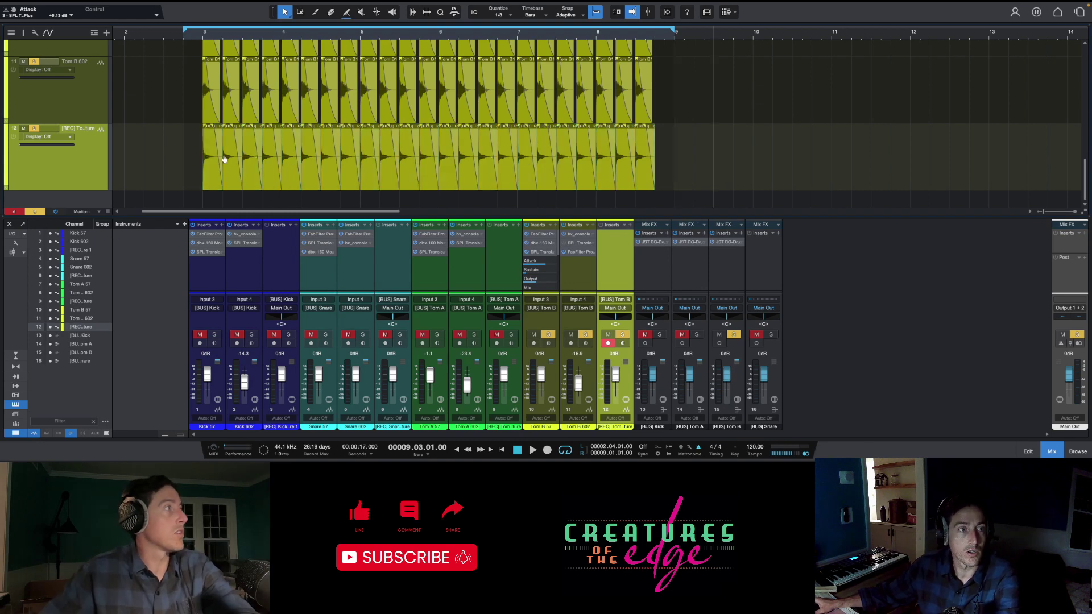
# Select every second slice on the Tom B recapture track, starting with the second hit
pyautogui.click(228, 158)
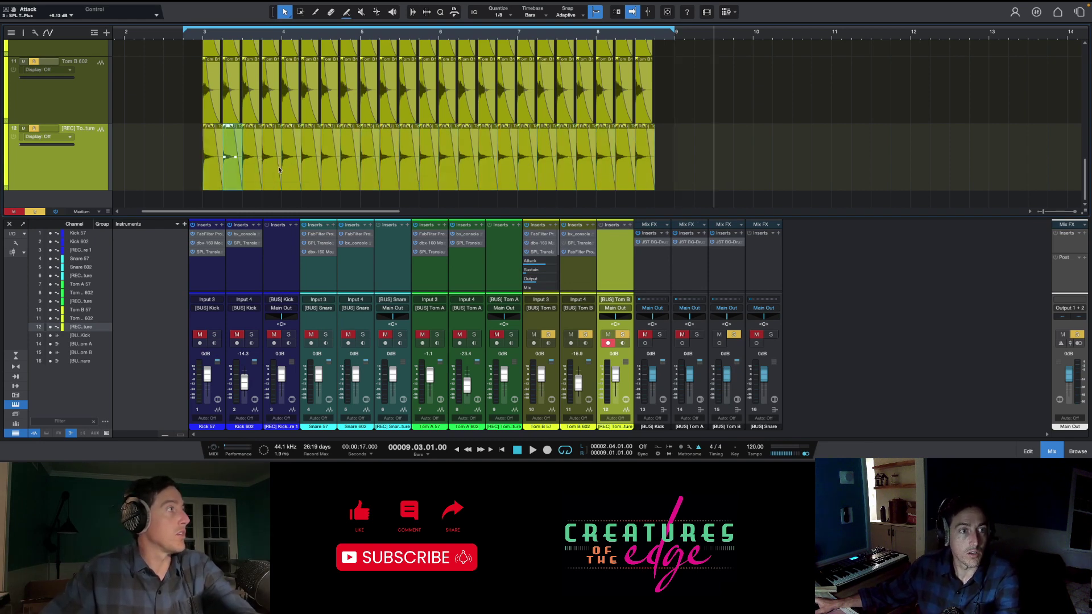
pyautogui.keyDown('shift'); pyautogui.click(276, 169); pyautogui.keyUp('shift')
pyautogui.keyDown('shift'); pyautogui.click(310, 168); pyautogui.keyUp('shift')
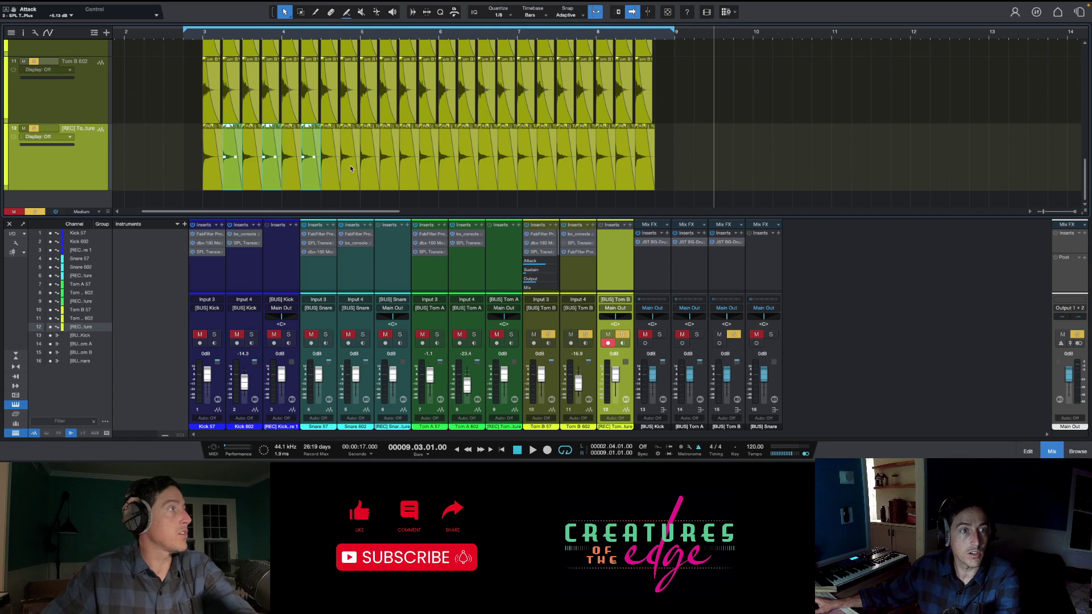
pyautogui.keyDown('shift'); pyautogui.click(350, 168); pyautogui.keyUp('shift')
pyautogui.keyDown('shift'); pyautogui.click(429, 170); pyautogui.keyUp('shift')
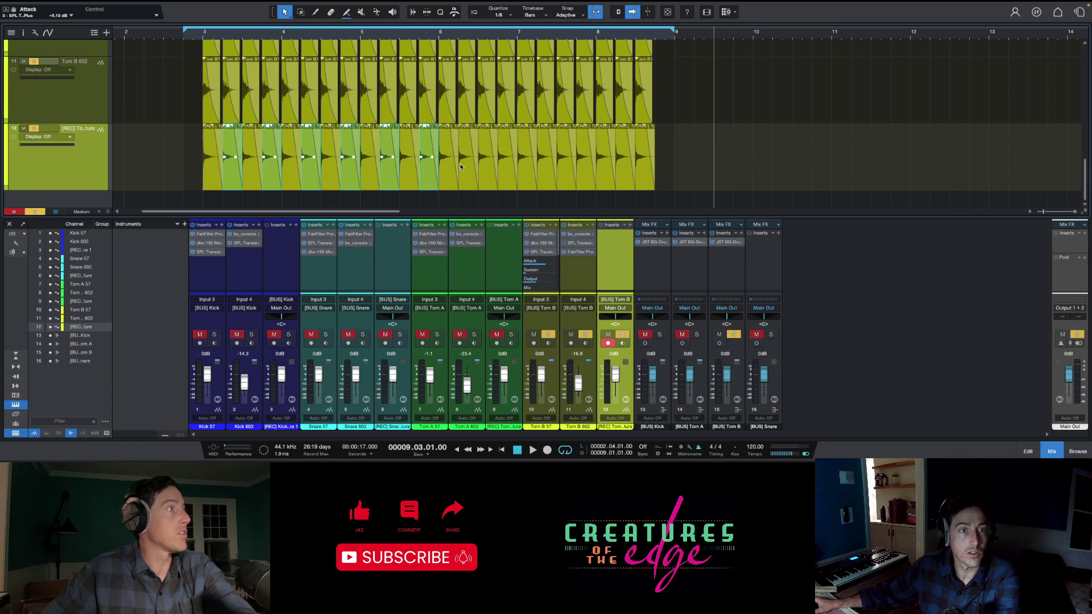
pyautogui.keyDown('shift'); pyautogui.click(462, 163); pyautogui.keyUp('shift')
pyautogui.keyDown('shift'); pyautogui.click(507, 171); pyautogui.keyUp('shift')
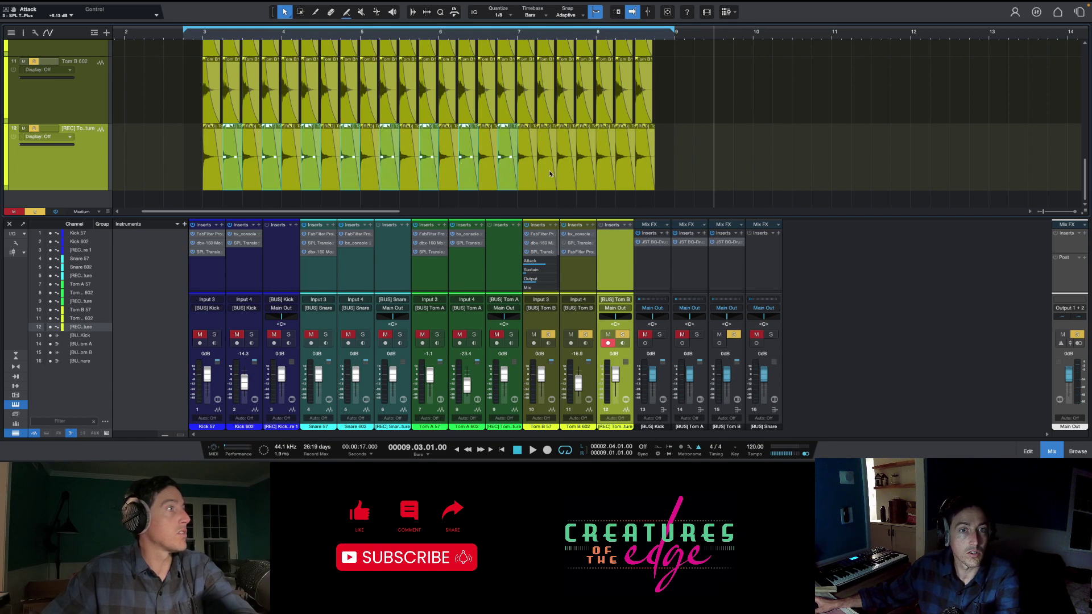
pyautogui.keyDown('shift'); pyautogui.click(585, 173); pyautogui.keyUp('shift')
pyautogui.keyDown('shift'); pyautogui.click(628, 167); pyautogui.keyUp('shift')
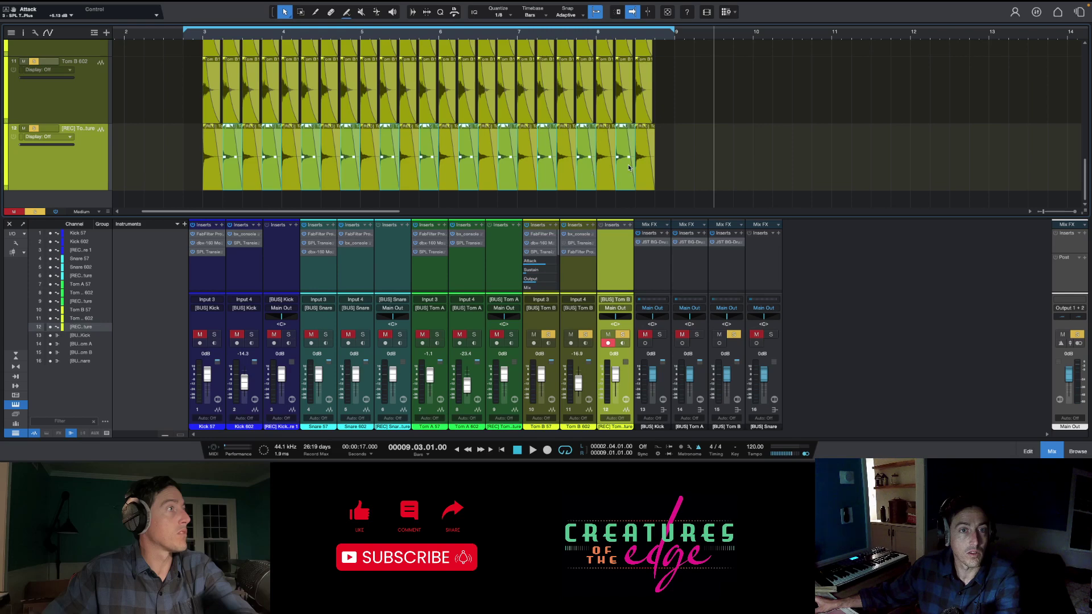
# Export the selected slices as Wave files into the "Tom B (Left Hand) V1" folder inside "Tom B (Right Hand) V1"
pyautogui.rightClick(629, 171)
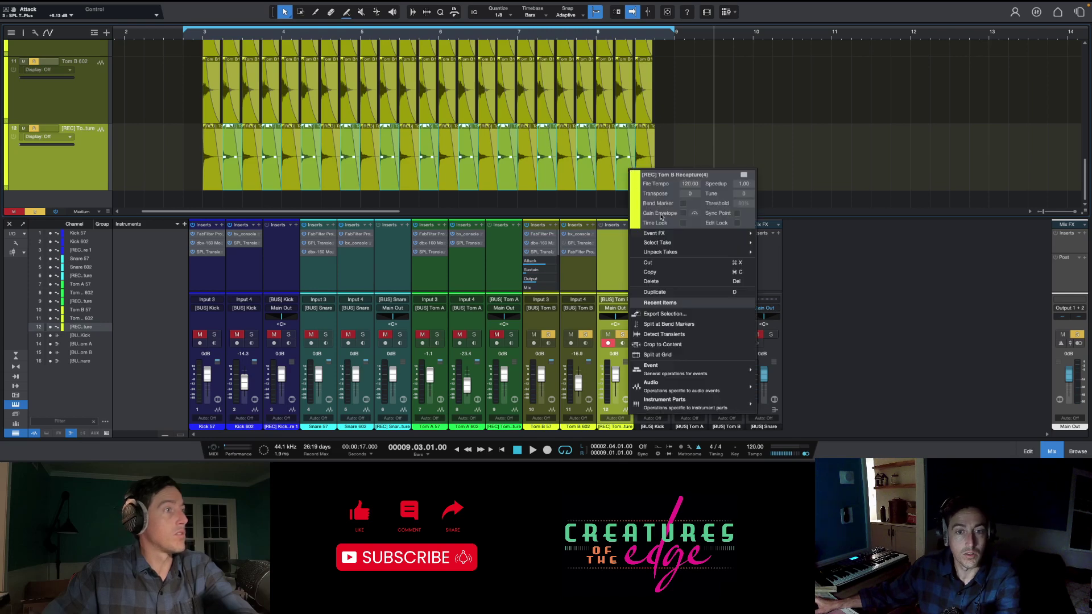
pyautogui.click(663, 313)
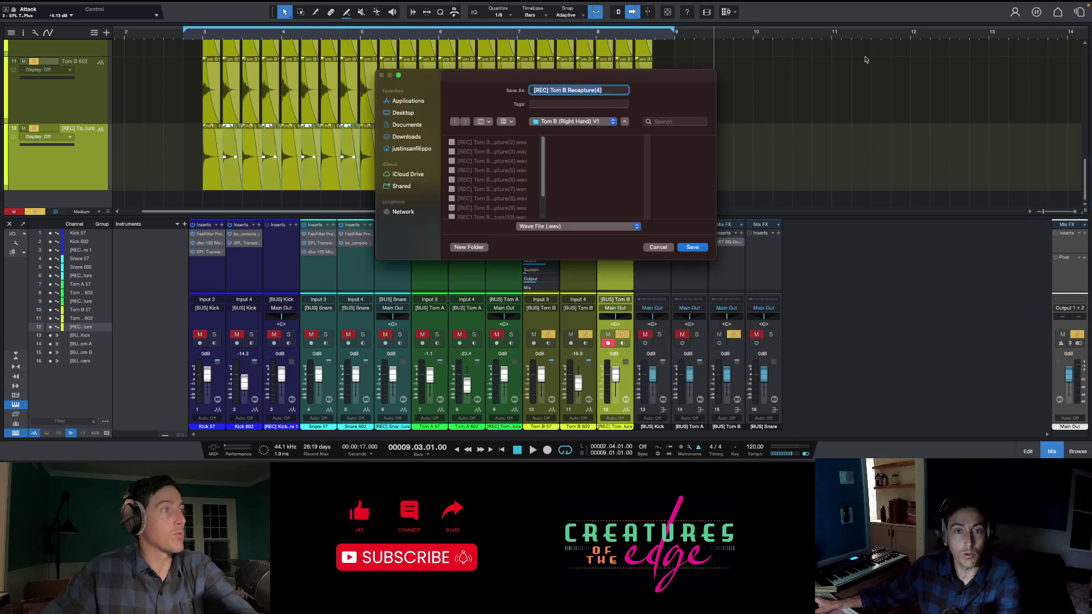
pyautogui.click(571, 122)
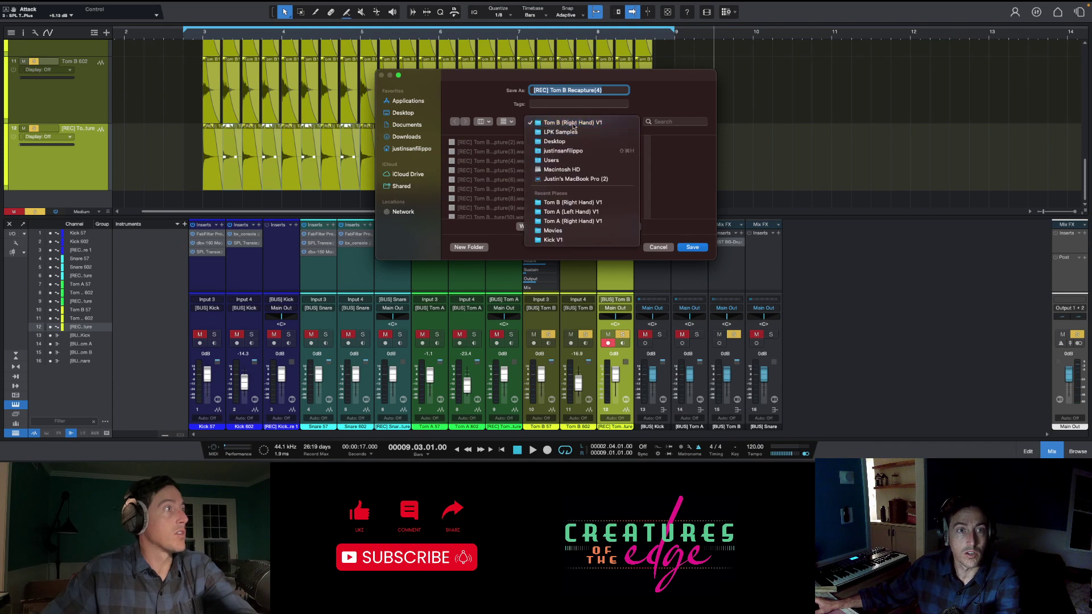
pyautogui.click(572, 123)
pyautogui.scroll(-3, 541, 167)
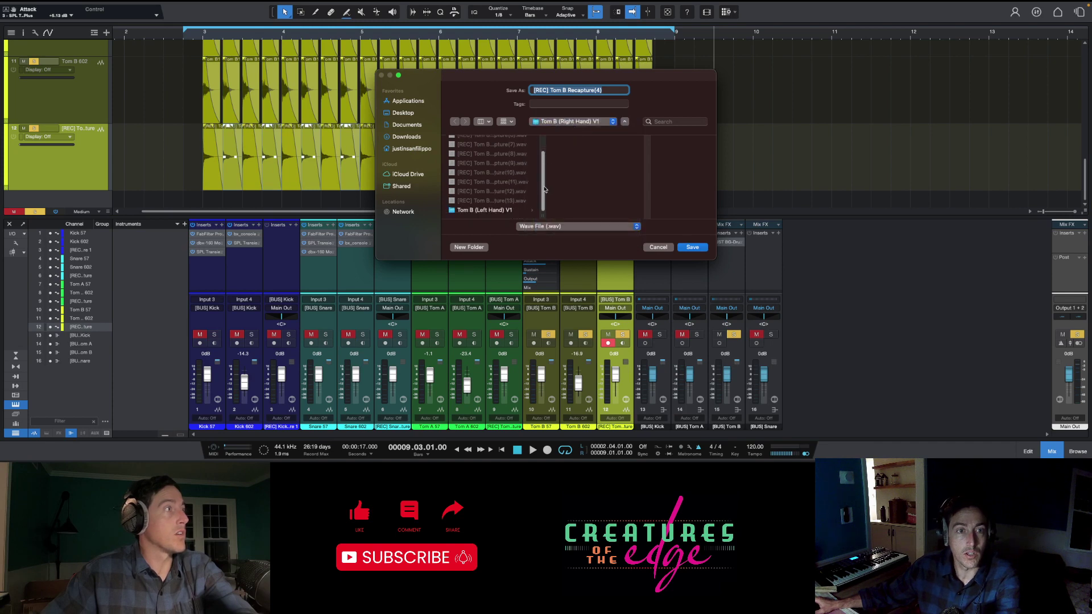
pyautogui.click(495, 212)
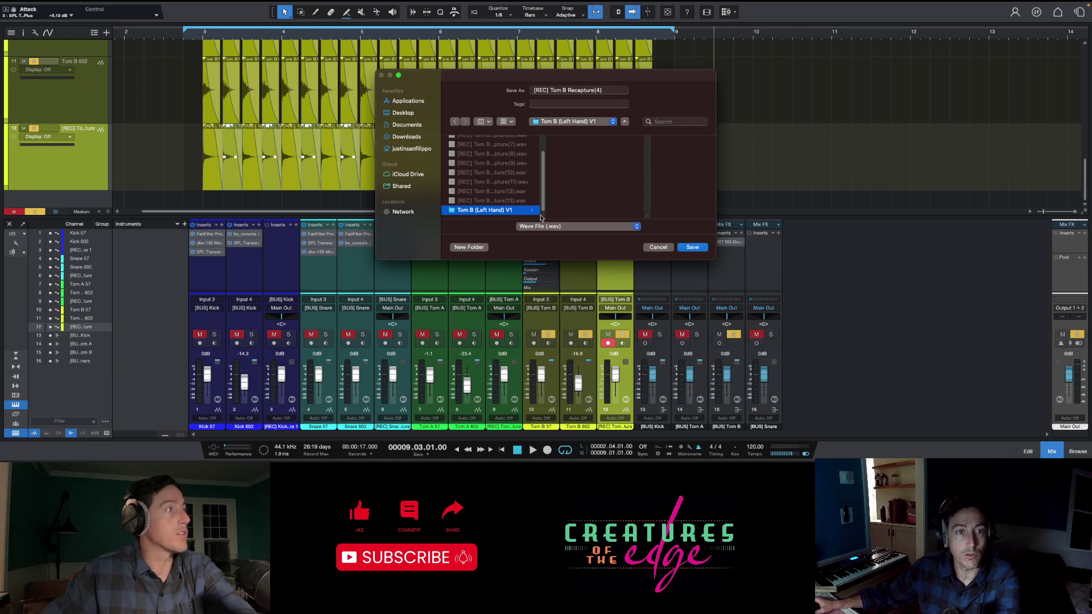
pyautogui.click(693, 247)
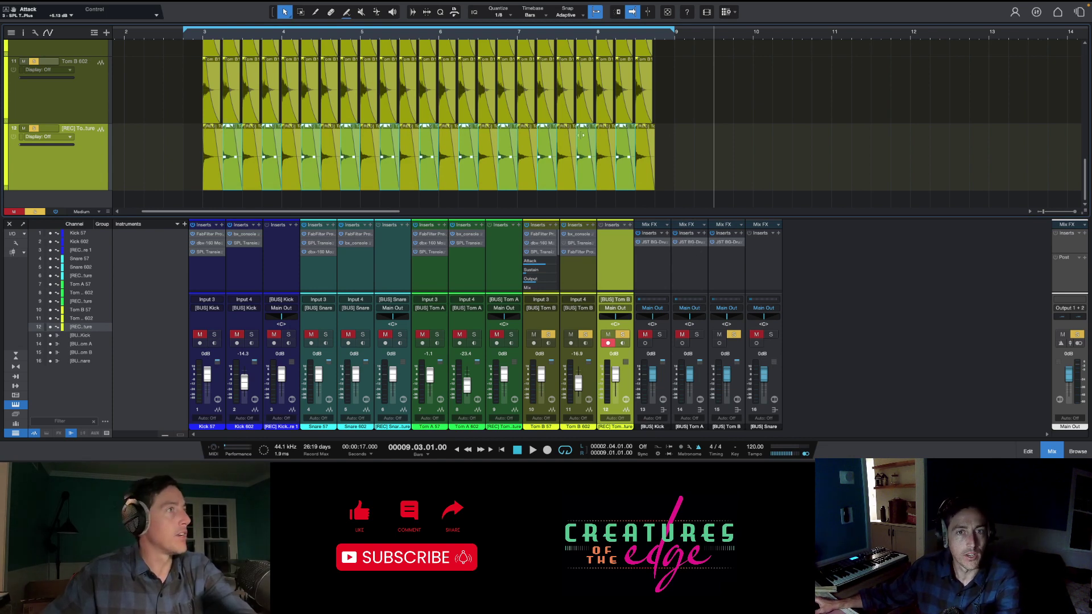
pyautogui.scroll(3, 663, 135)
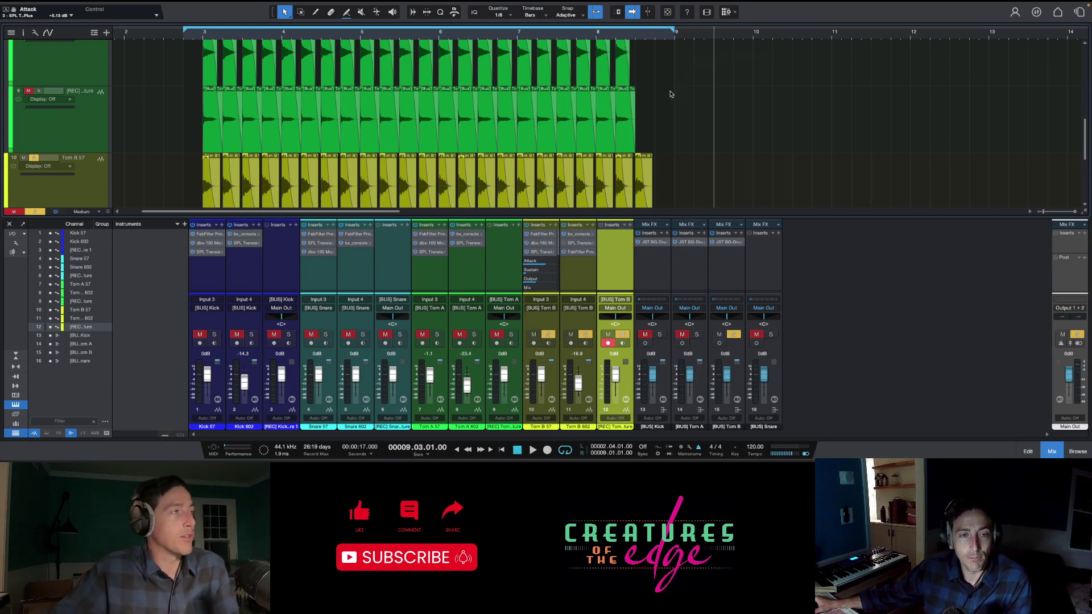
pyautogui.scroll(-1, 671, 94)
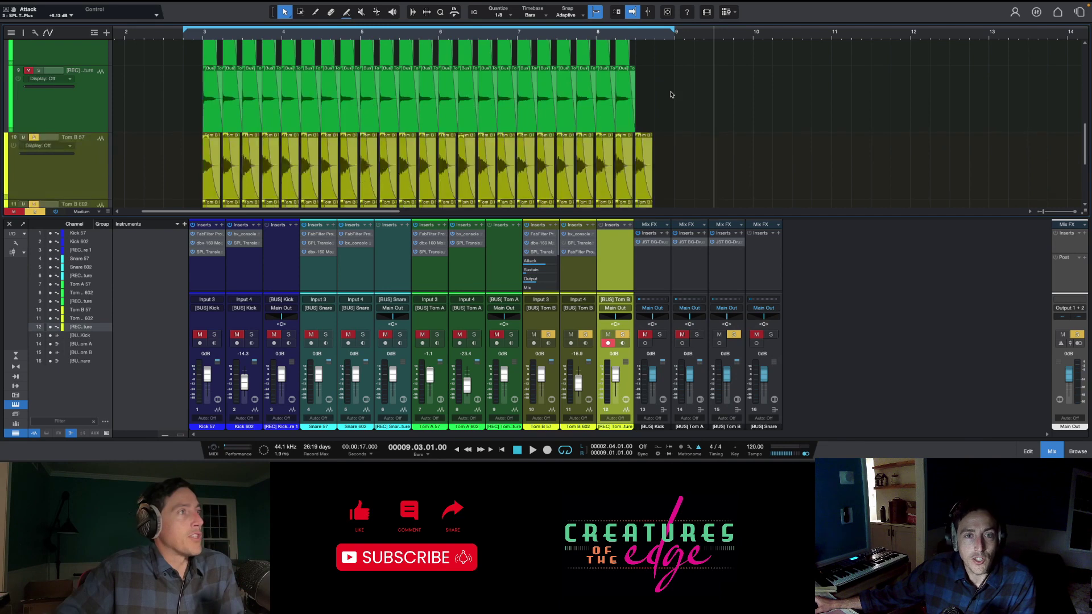
pyautogui.scroll(-4, 670, 94)
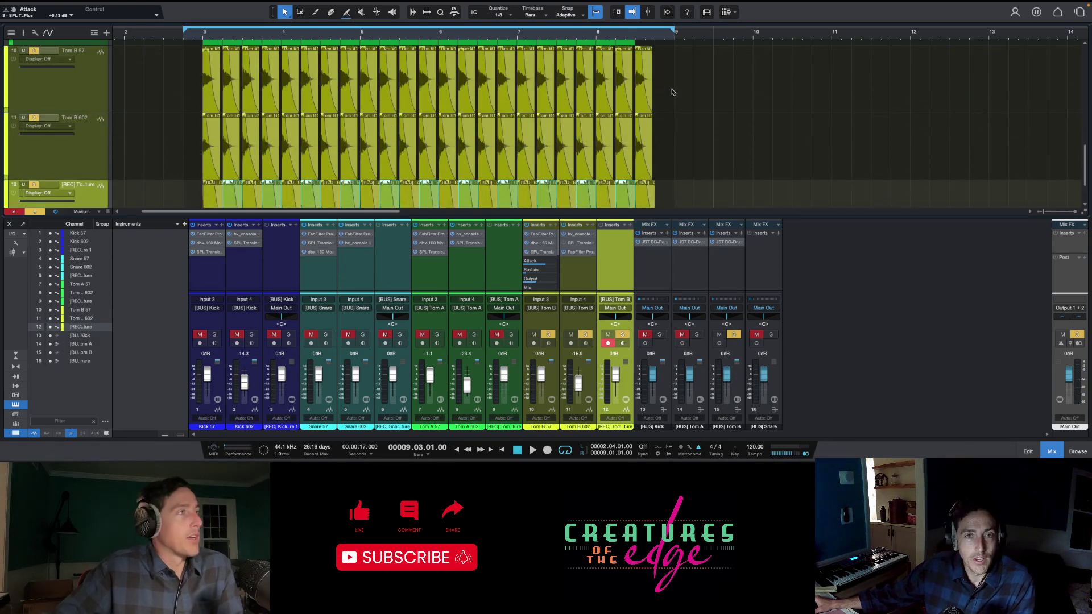